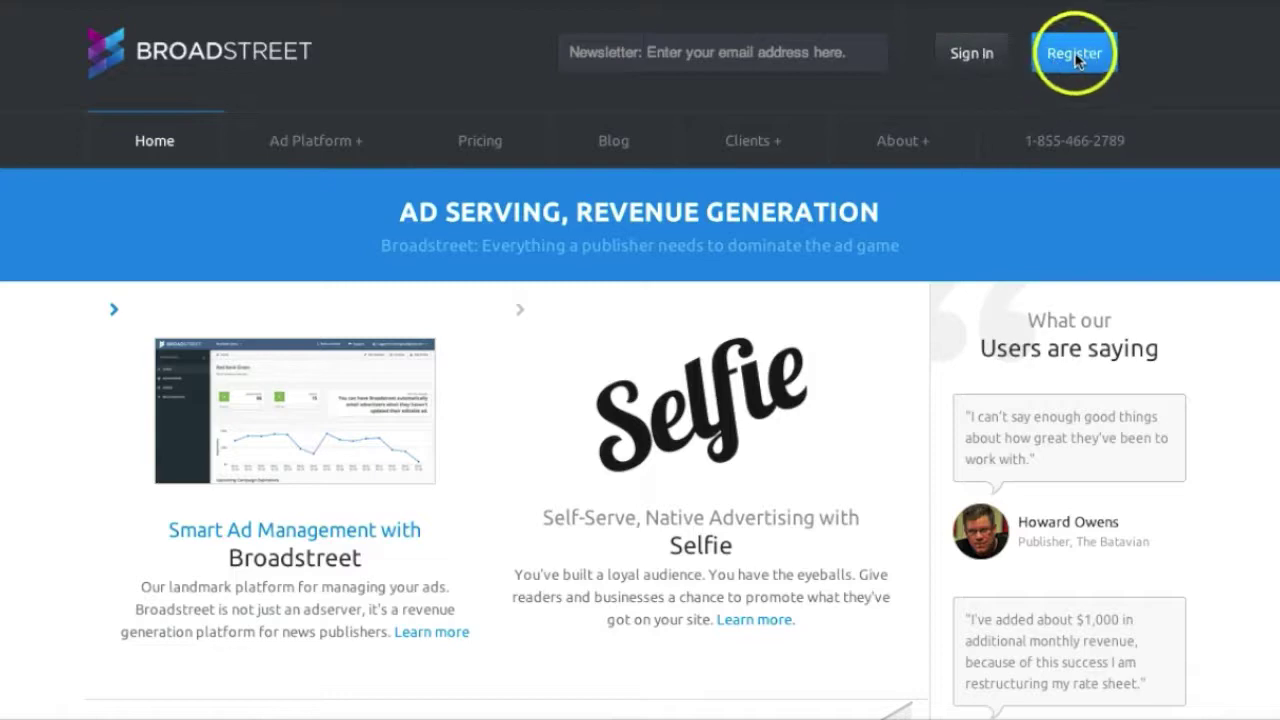
# Register a new Broadstreet account named 'Broadstreet Demo' with an email and password, confirming human
pyautogui.click(1057, 58)
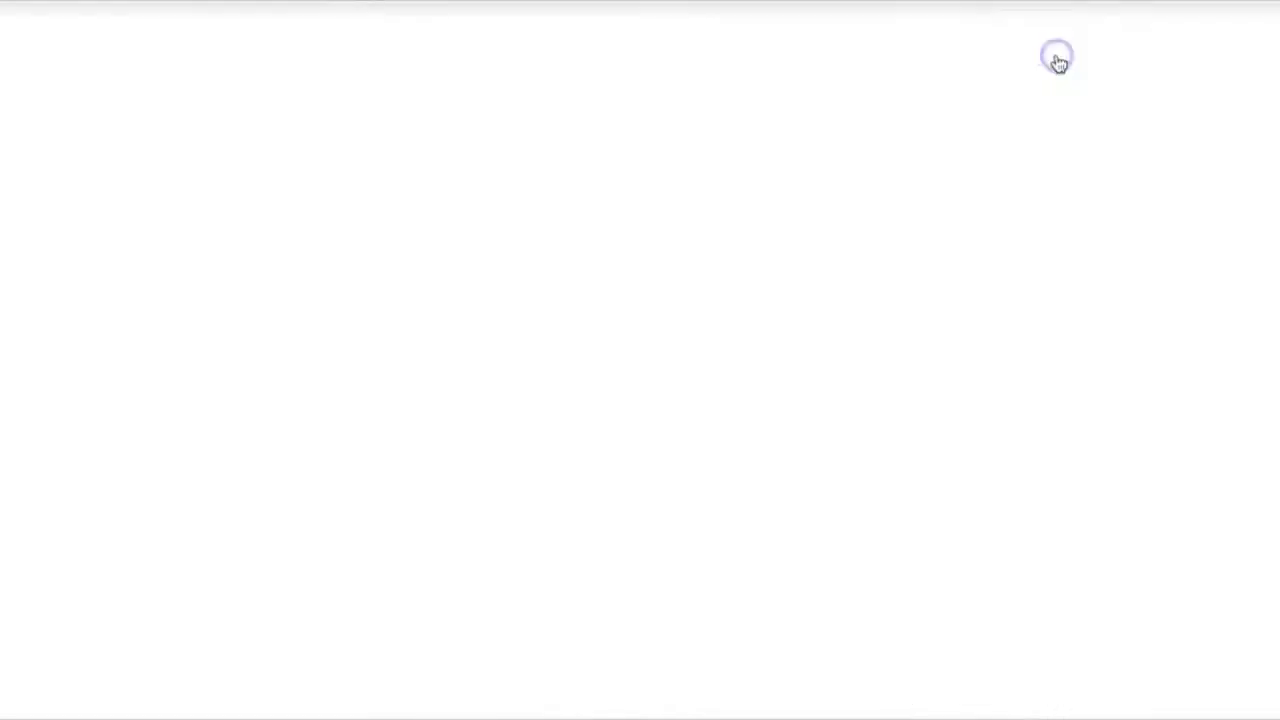
pyautogui.click(515, 388)
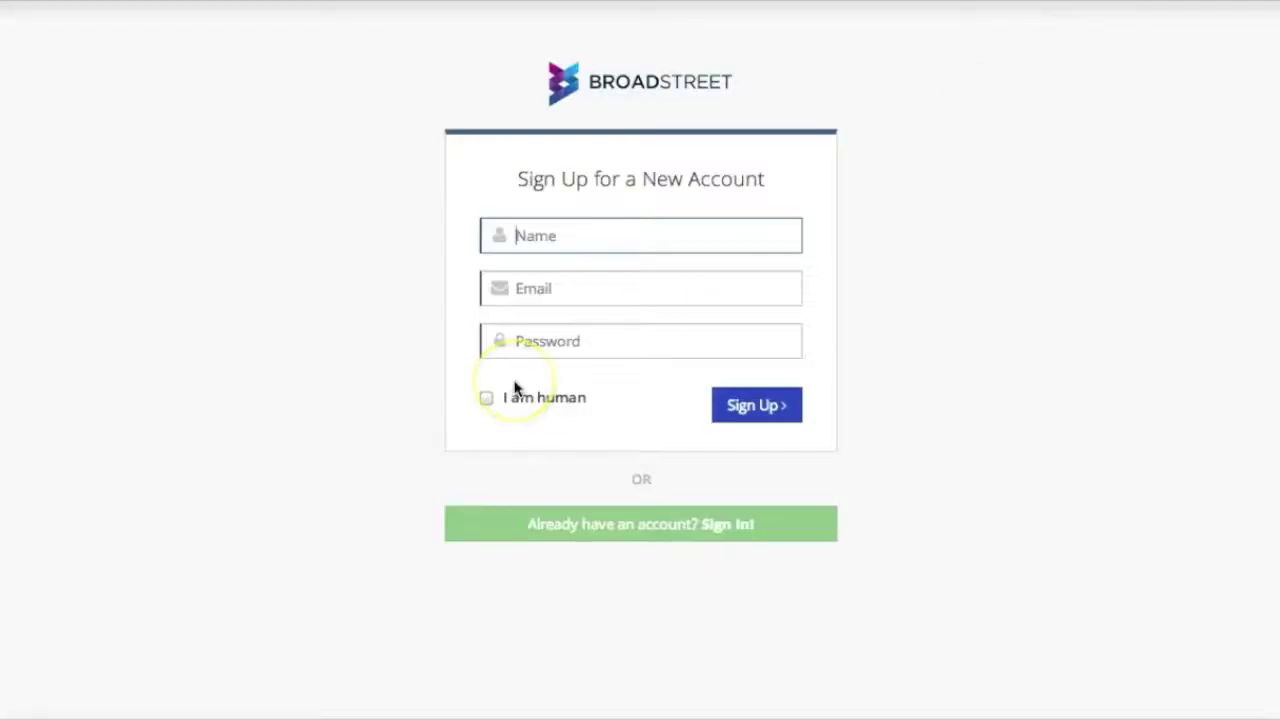
pyautogui.write('Broadstreet Demo')
pyautogui.press('Tab')
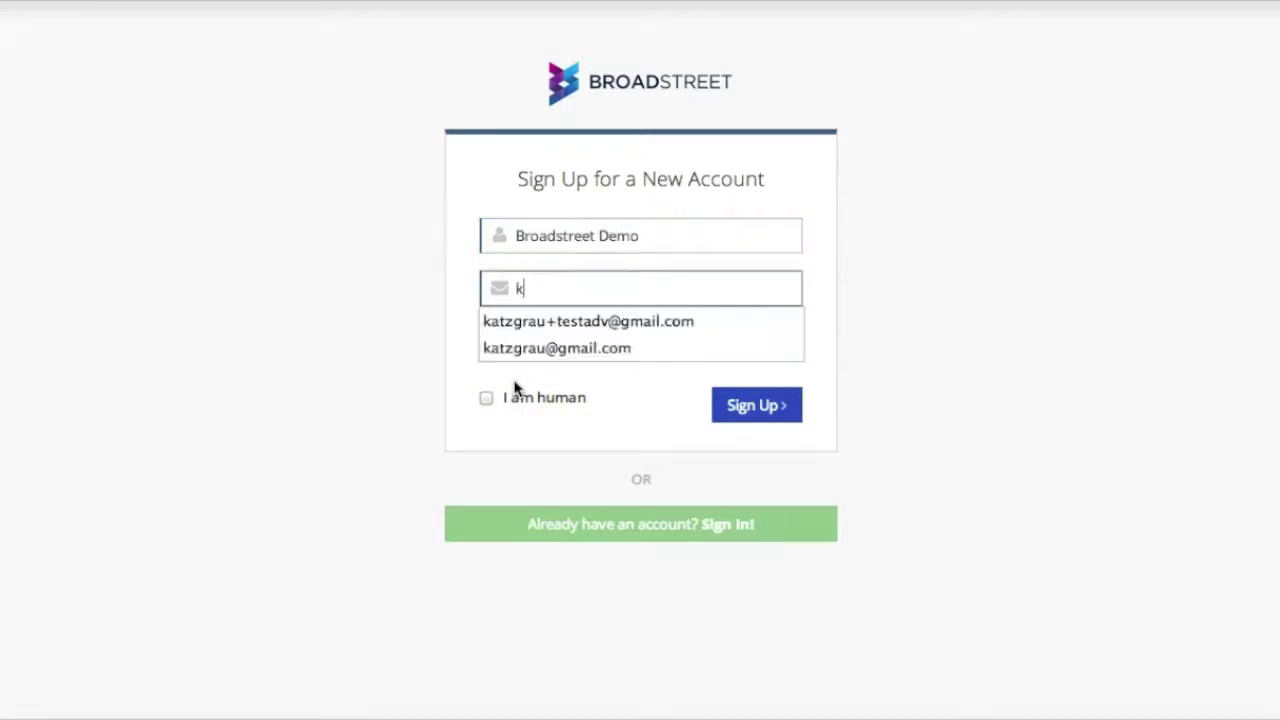
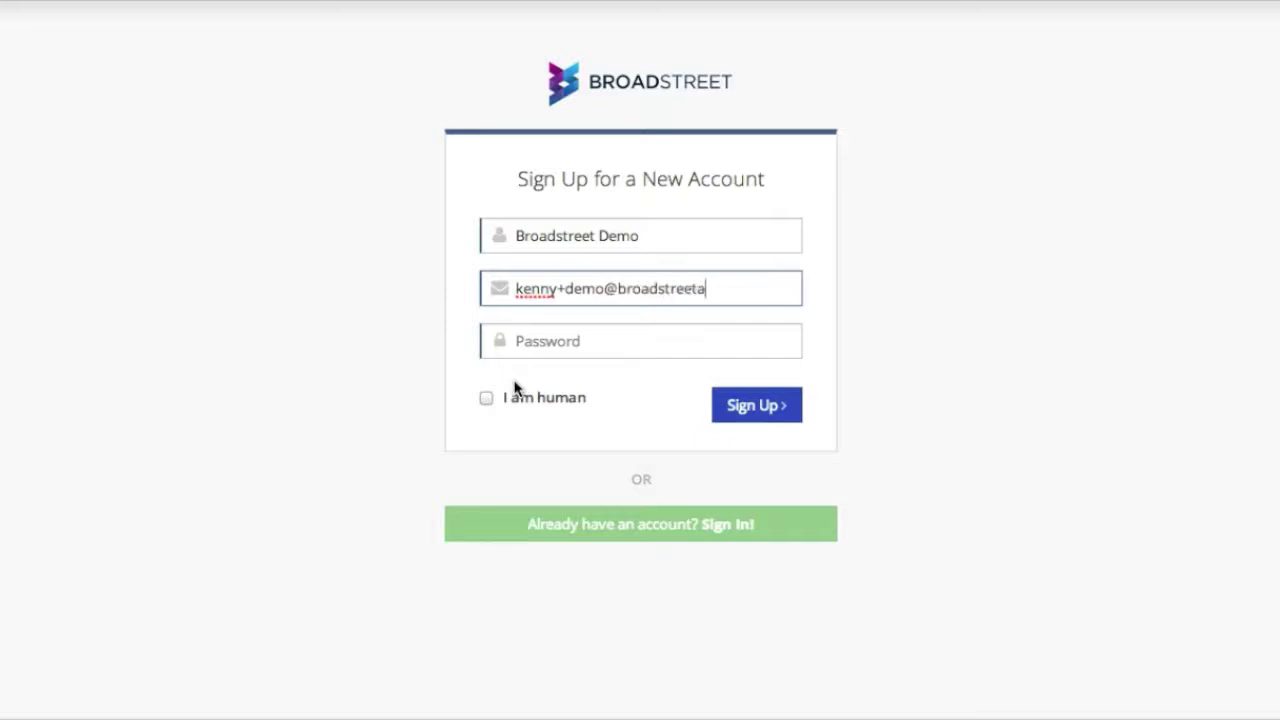
pyautogui.press('Left')
pyautogui.press('Left')
pyautogui.press('Left')
pyautogui.press('Left')
pyautogui.press('Left')
pyautogui.press('Left')
pyautogui.press('Left')
pyautogui.press('Left')
pyautogui.press('Left')
pyautogui.press('Left')
pyautogui.press('Left')
pyautogui.press('Left')
pyautogui.press('Left')
pyautogui.press('Left')
pyautogui.press('Left')
pyautogui.press('Left')
pyautogui.press('Left')
pyautogui.press('Left')
pyautogui.press('Left')
pyautogui.press('Left')
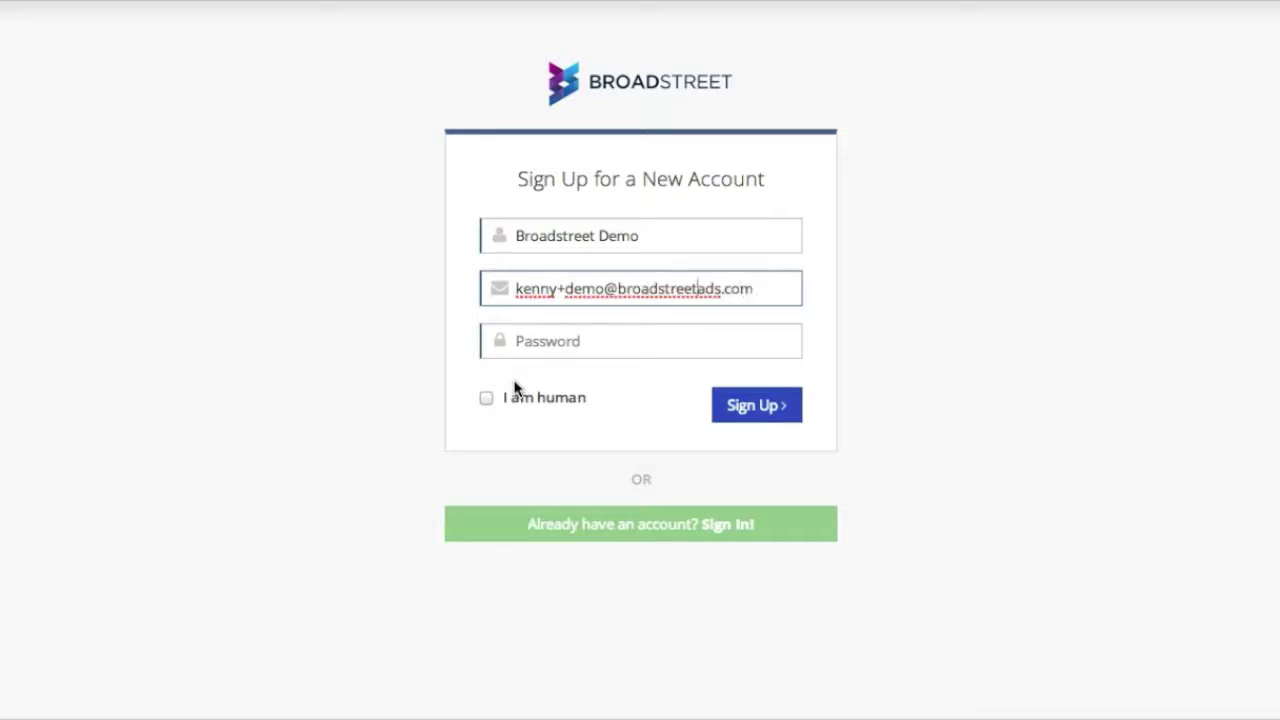
pyautogui.write('2014')
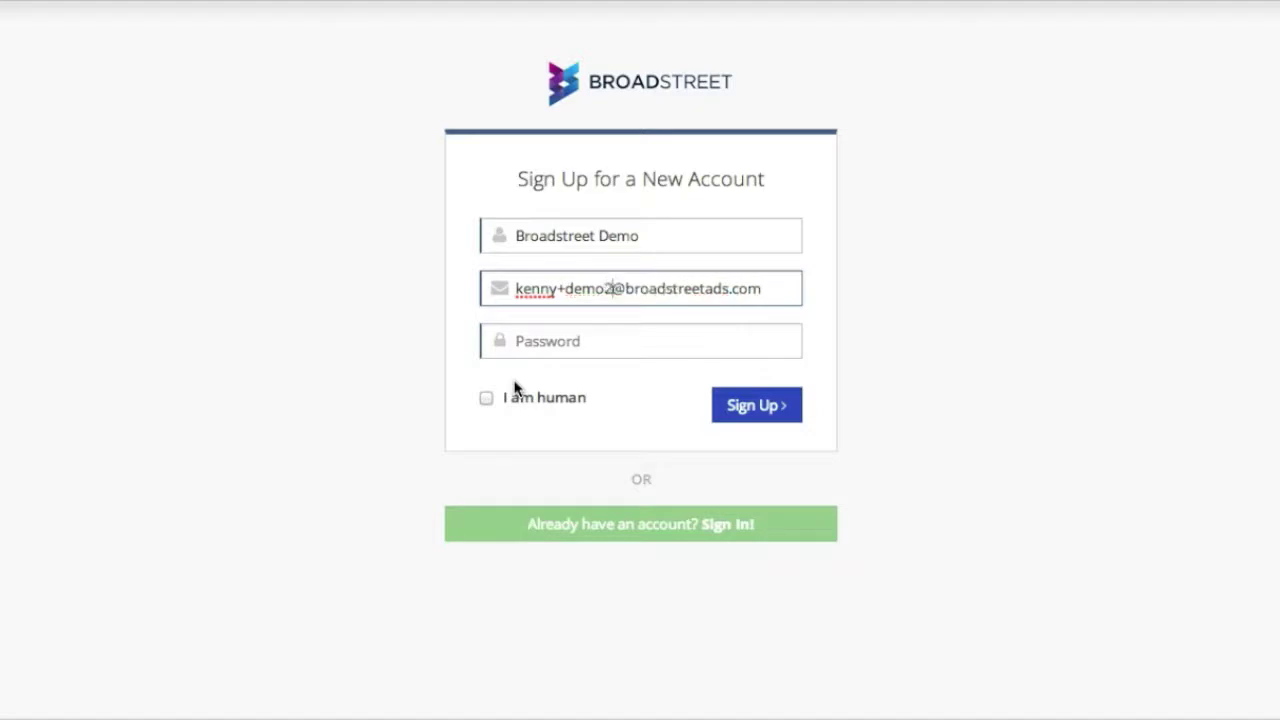
pyautogui.press('Tab')
pyautogui.write('password')
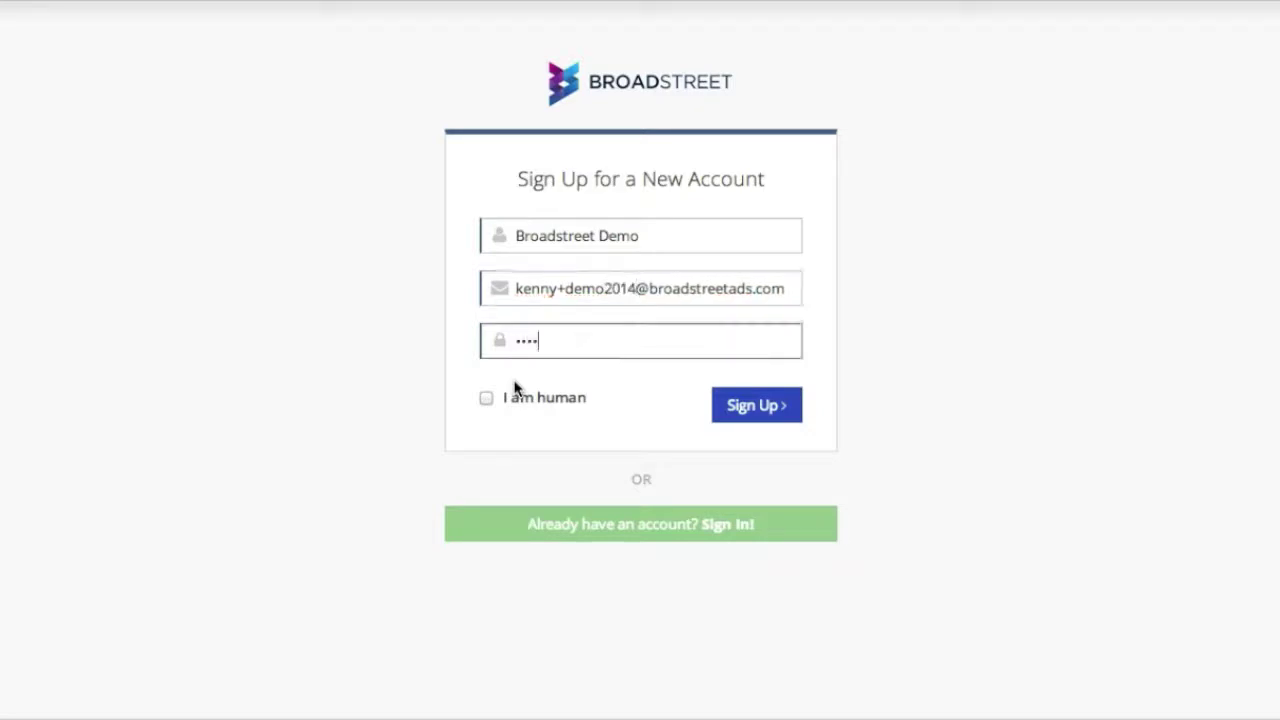
pyautogui.click(537, 398)
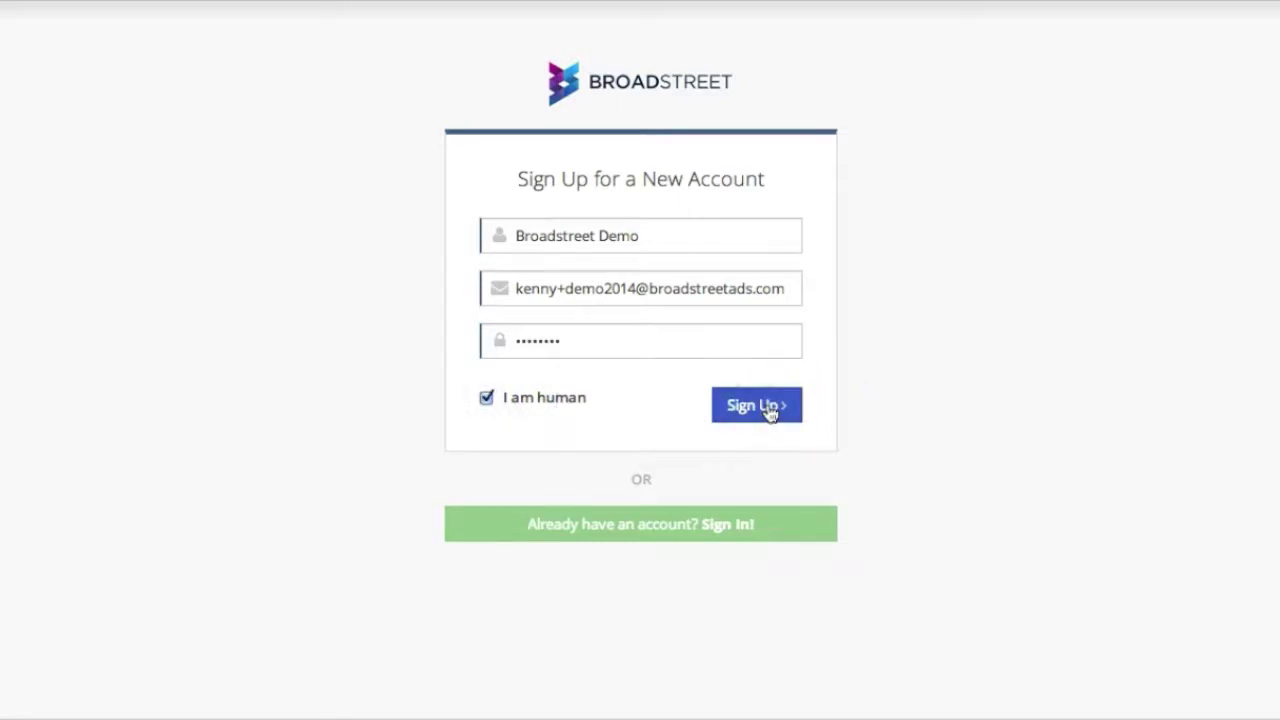
pyautogui.click(729, 184)
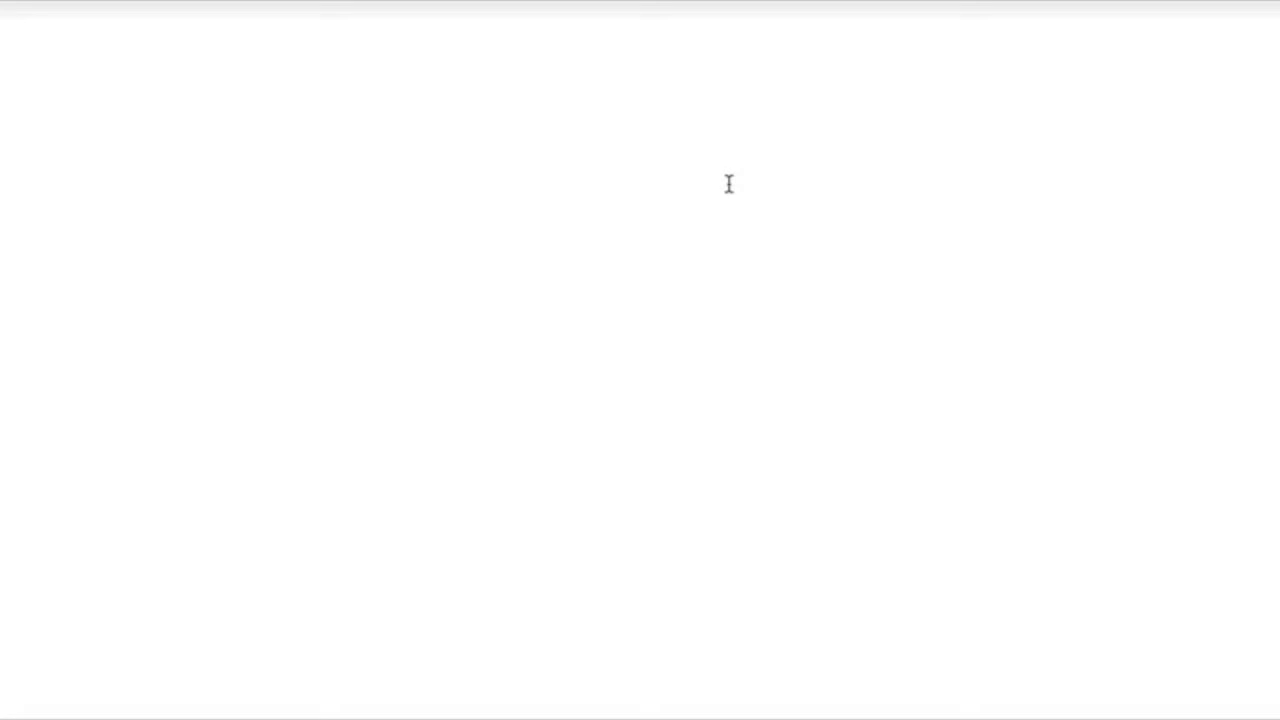
# Scroll through the publisher Terms of Service and accept them
pyautogui.click(563, 106)
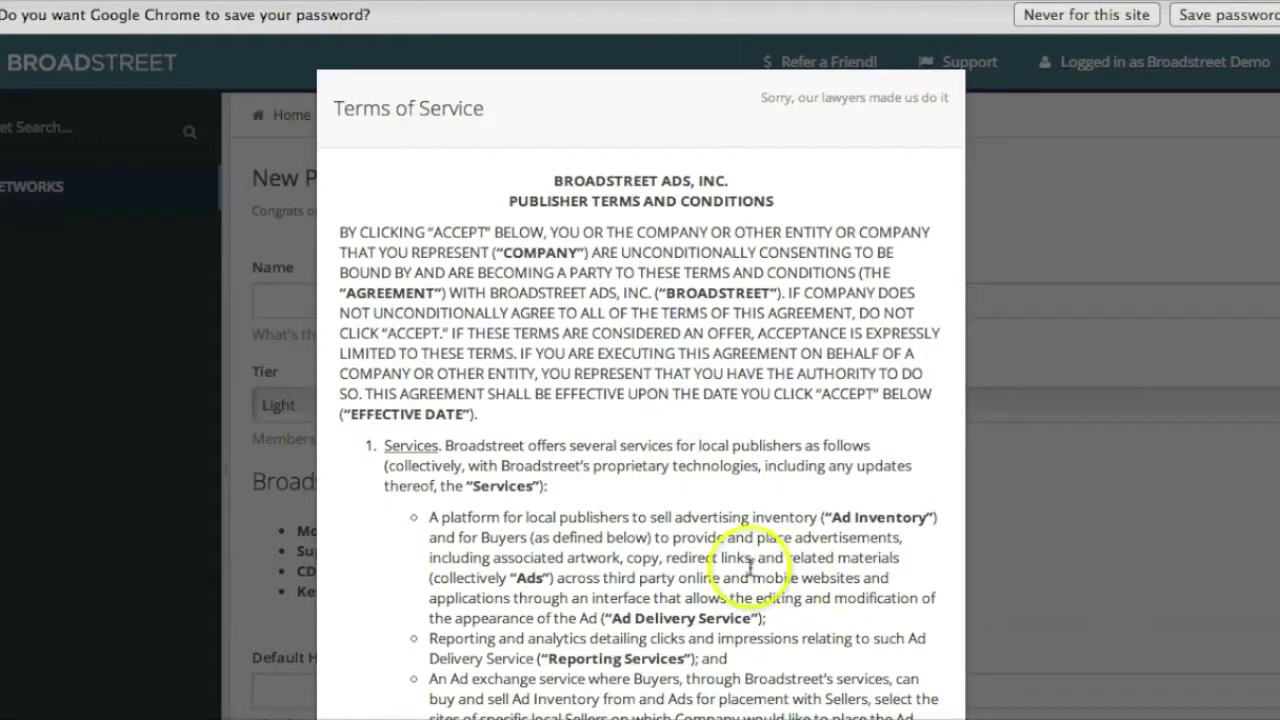
pyautogui.scroll(-20, 750, 568)
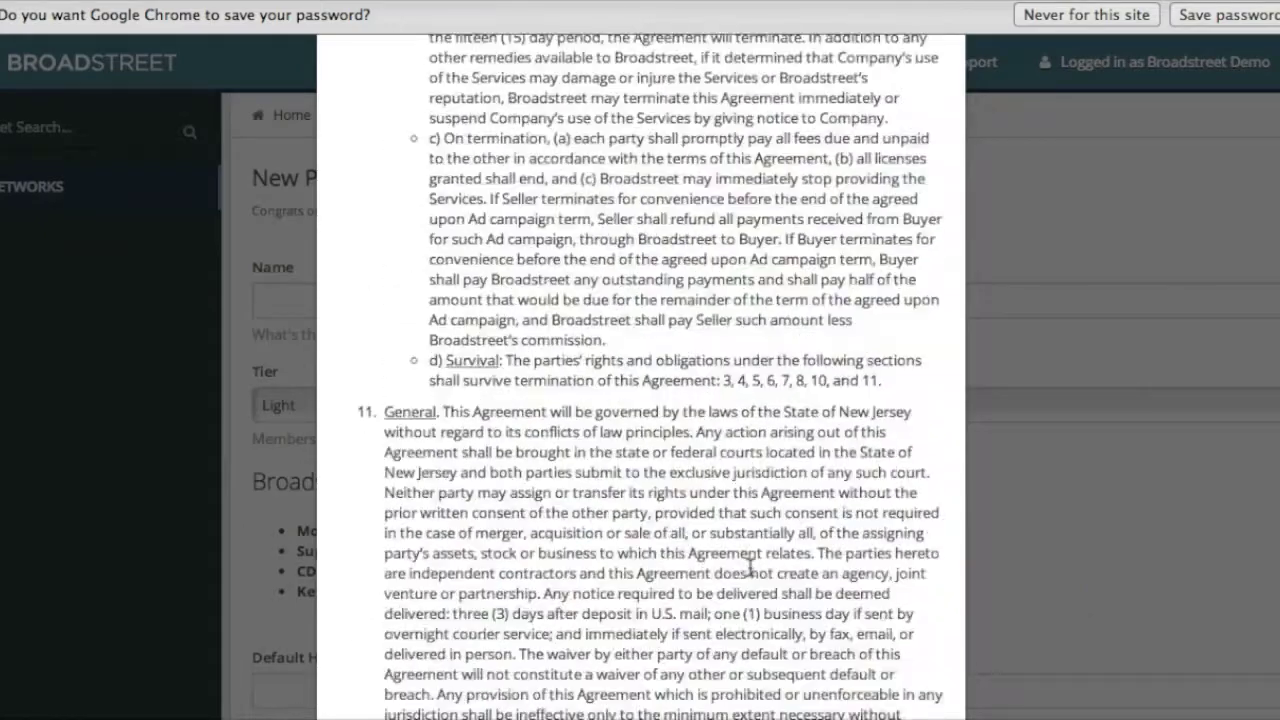
pyautogui.scroll(-5, 750, 568)
pyautogui.click(826, 700)
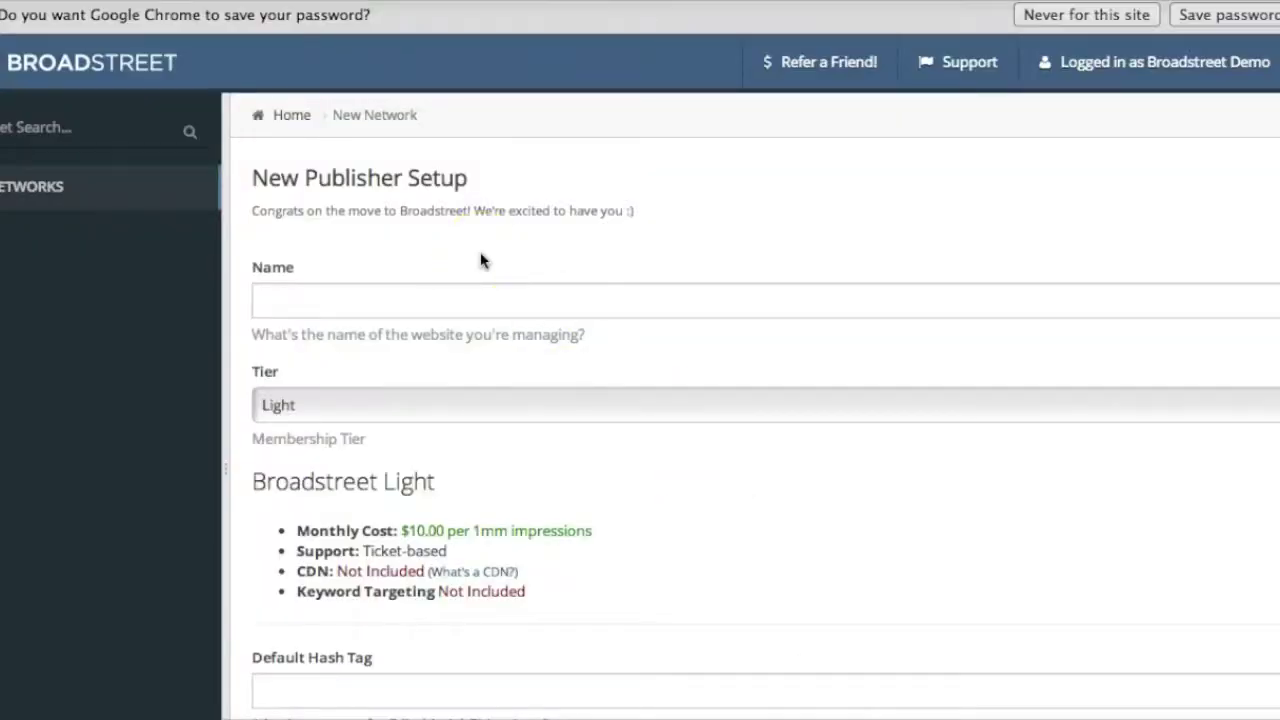
# Name the network 'Broadstreet Demo' and keep the Light membership tier
pyautogui.click(459, 312)
pyautogui.write('B')
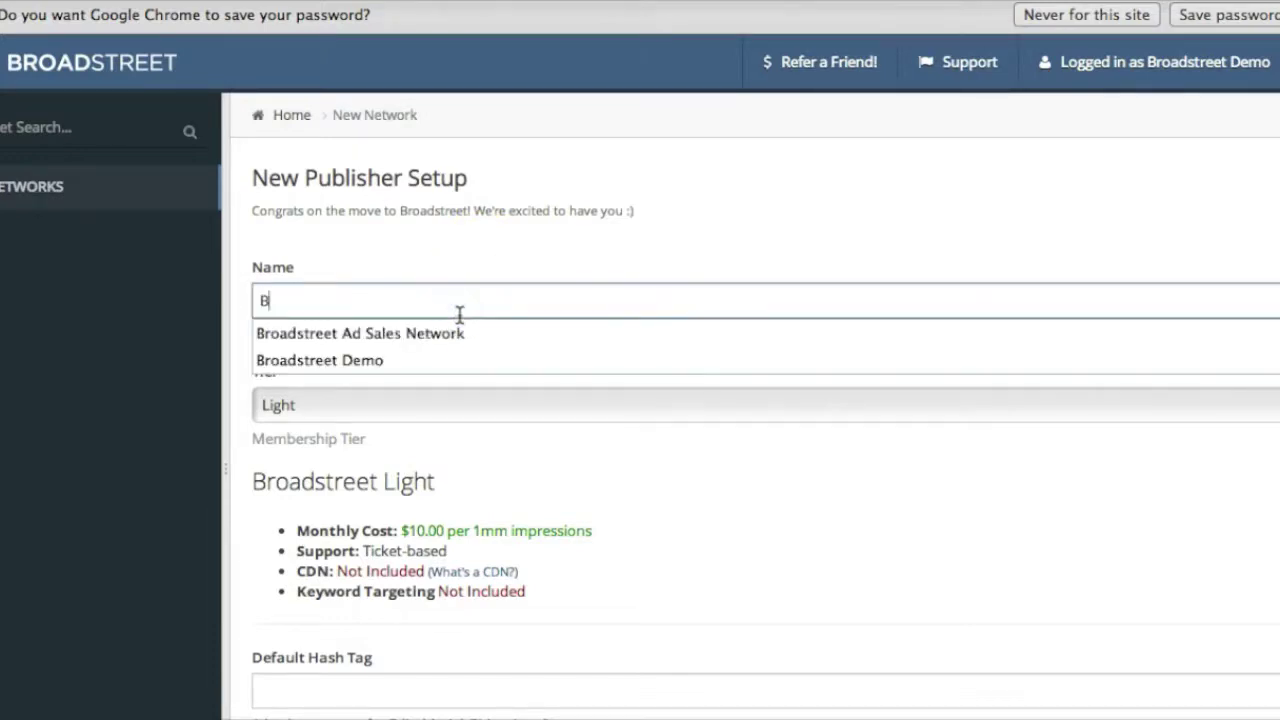
pyautogui.write('roadstreet Demo')
pyautogui.click(432, 343)
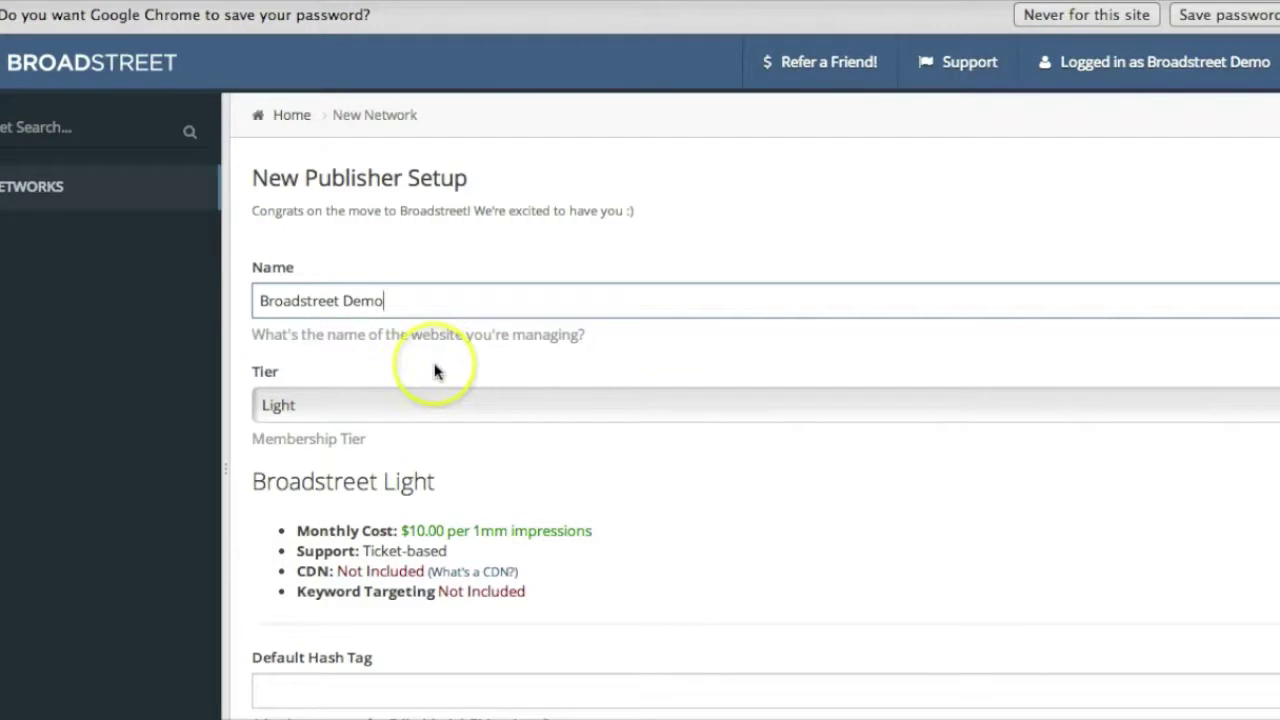
pyautogui.scroll(-2, 435, 370)
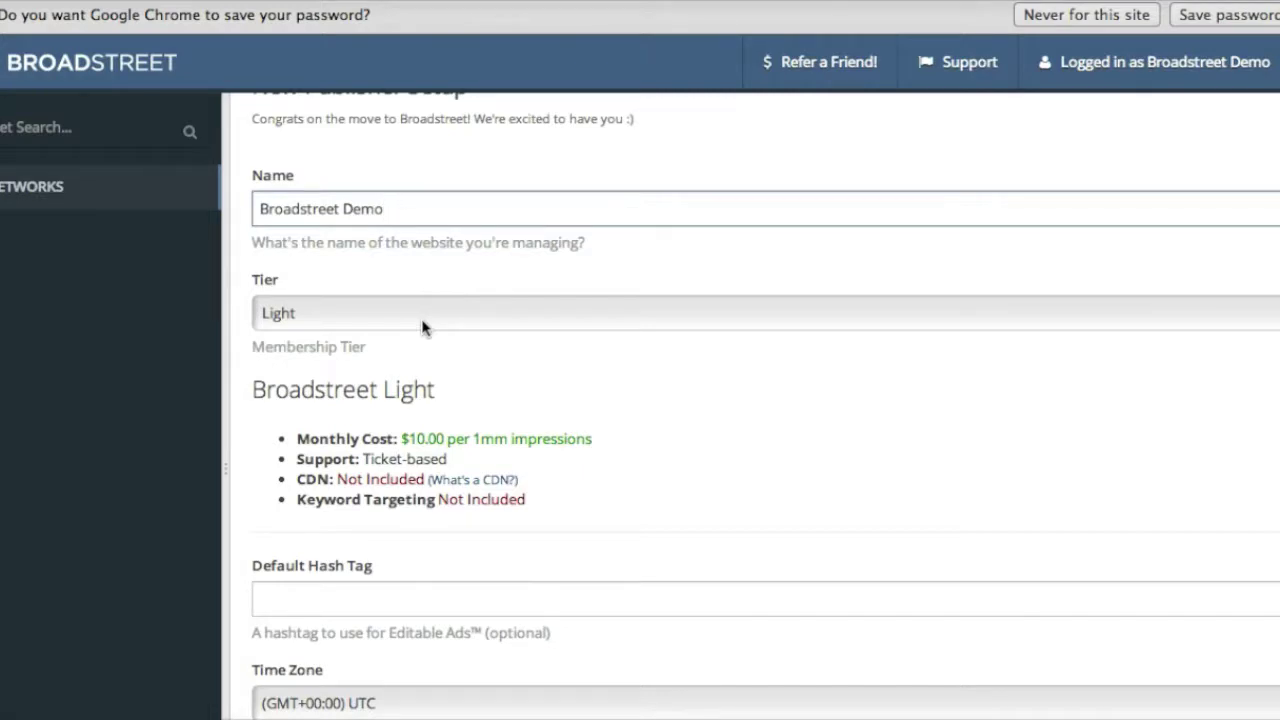
pyautogui.click(422, 327)
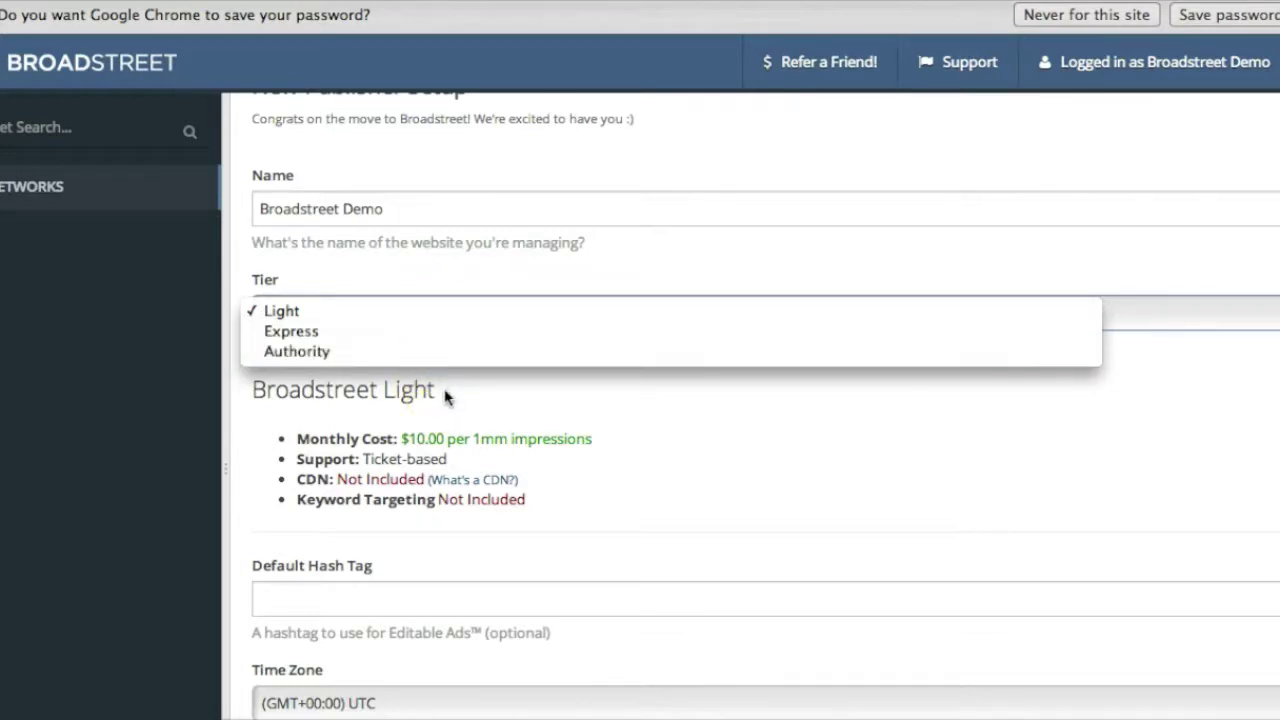
pyautogui.click(445, 397)
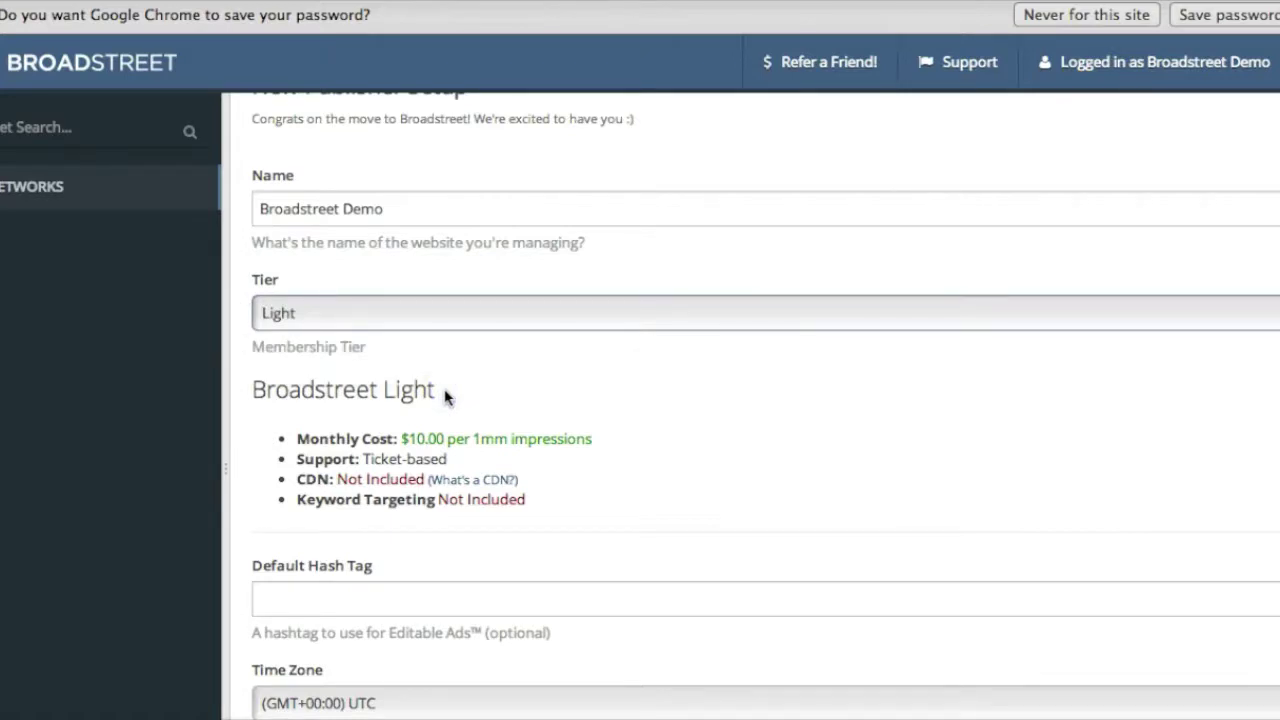
pyautogui.click(552, 402)
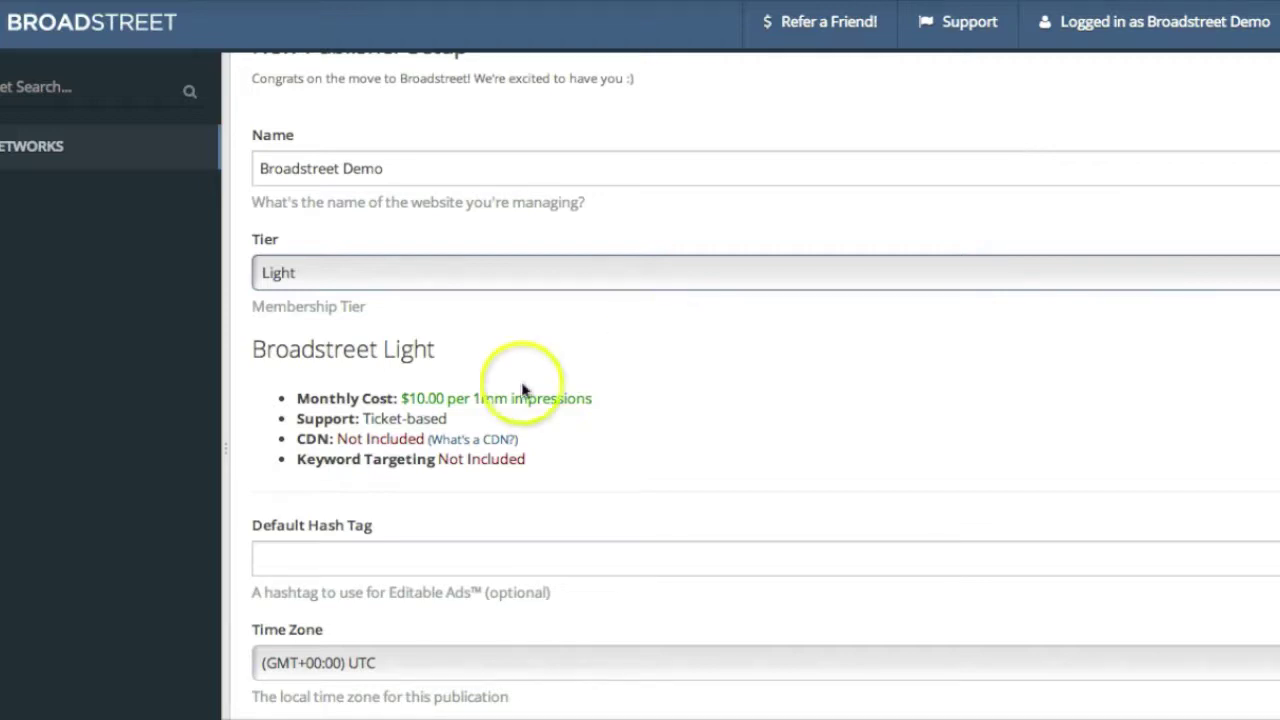
# Set the time zone to Eastern Time (US & Canada) and turn off auto scrubbing
pyautogui.scroll(-3, 656, 423)
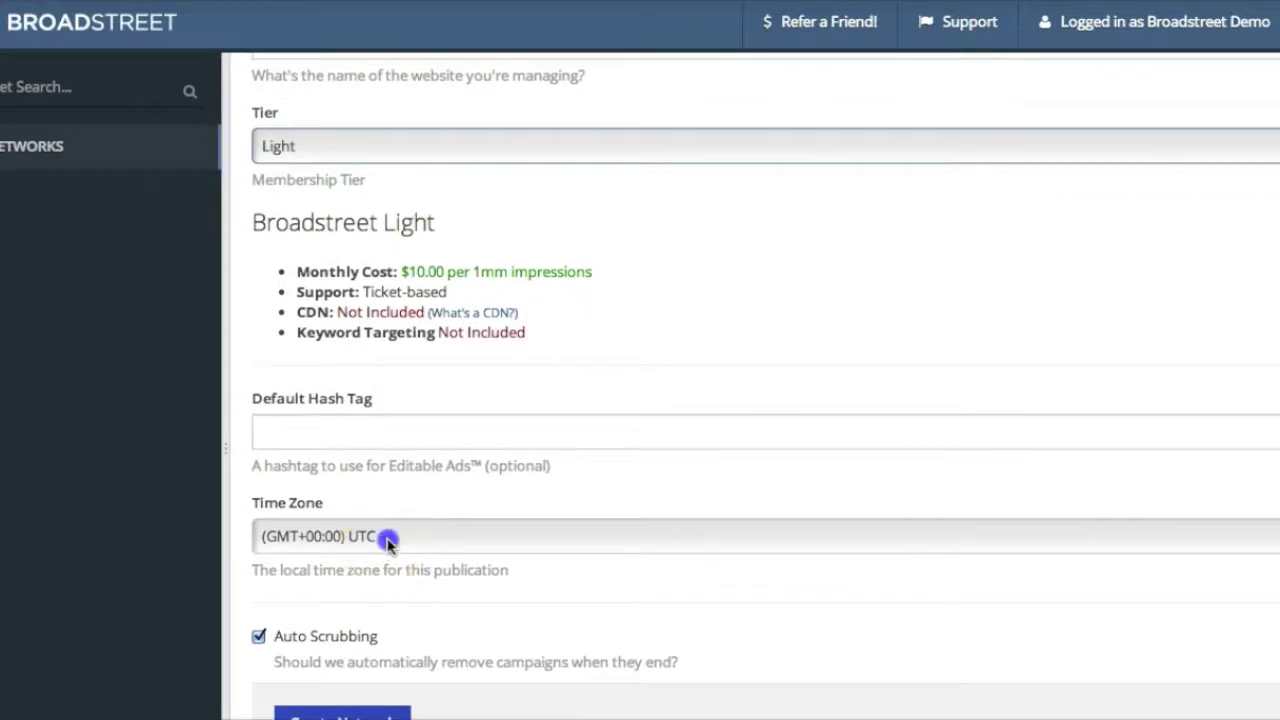
pyautogui.click(385, 538)
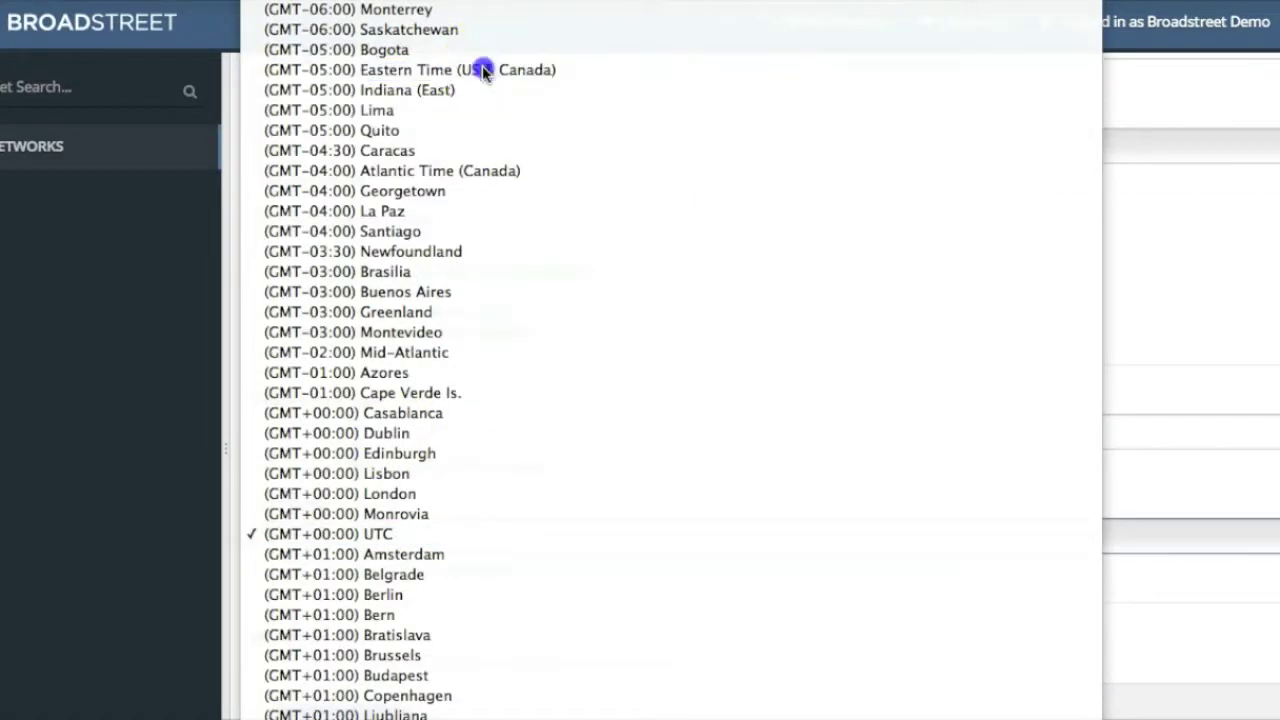
pyautogui.click(484, 69)
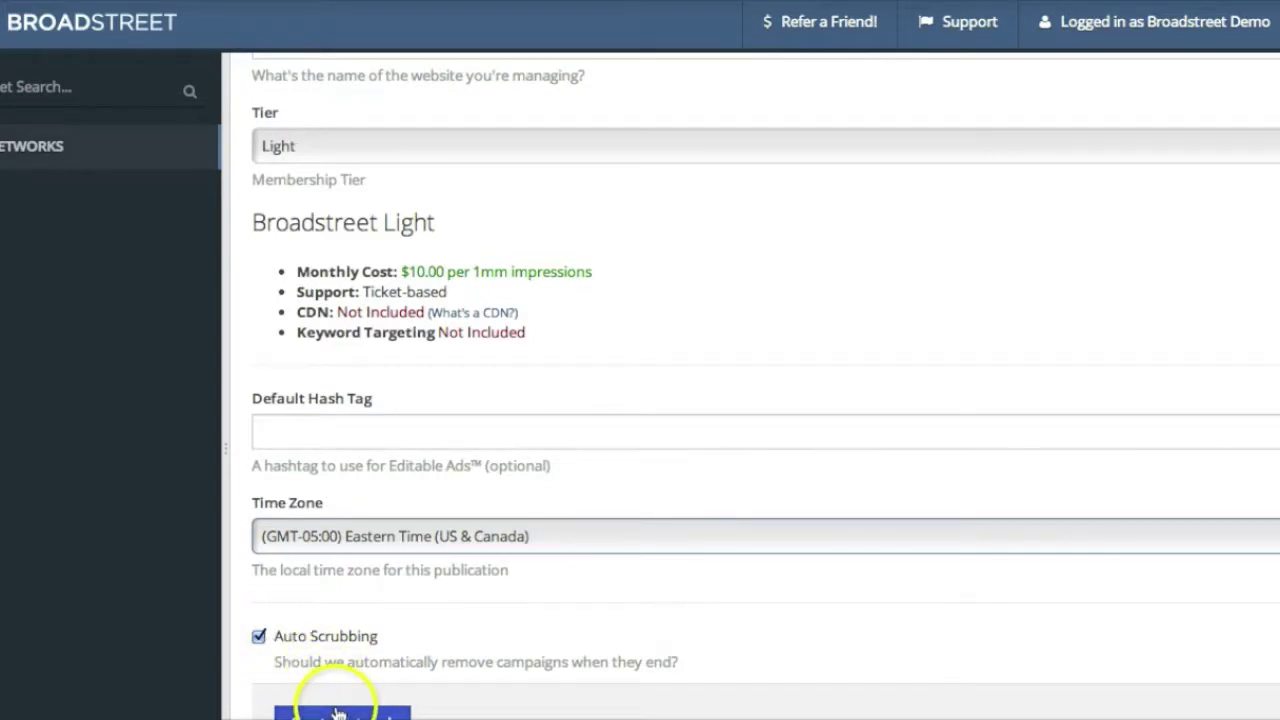
pyautogui.click(259, 637)
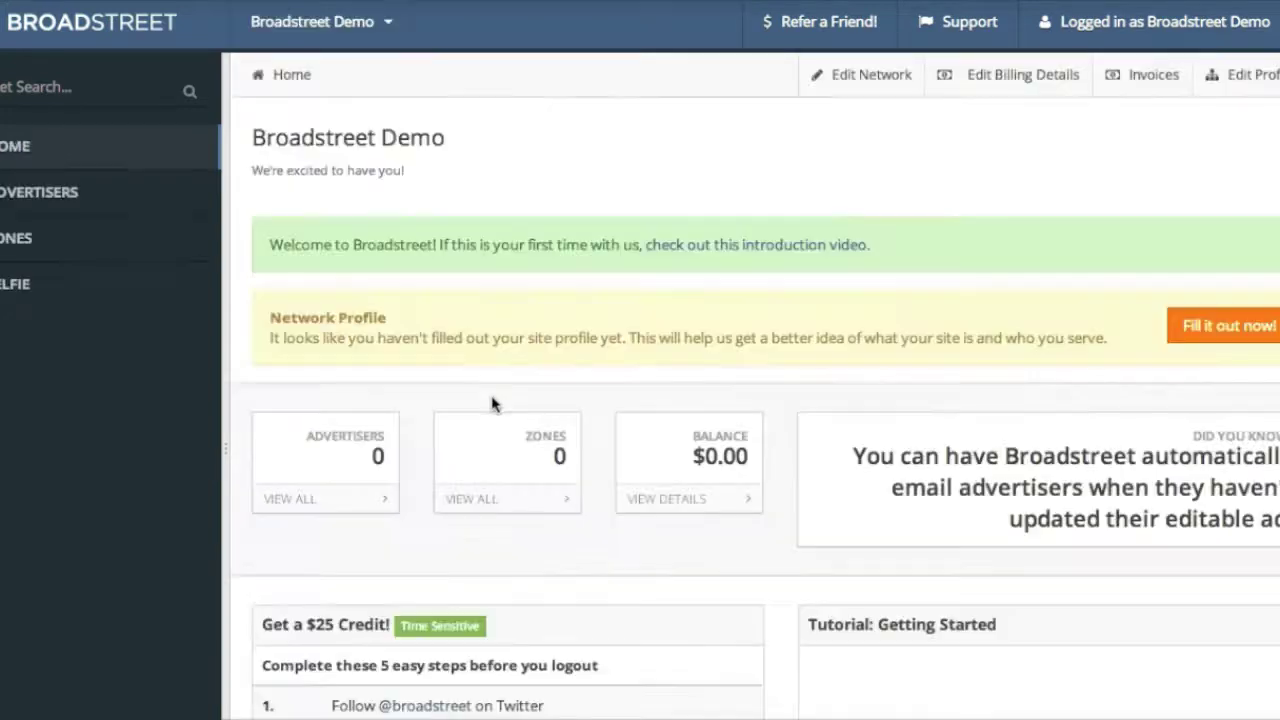
# Go to the network's Zones page and begin creating the first zone
pyautogui.scroll(-2, 503, 233)
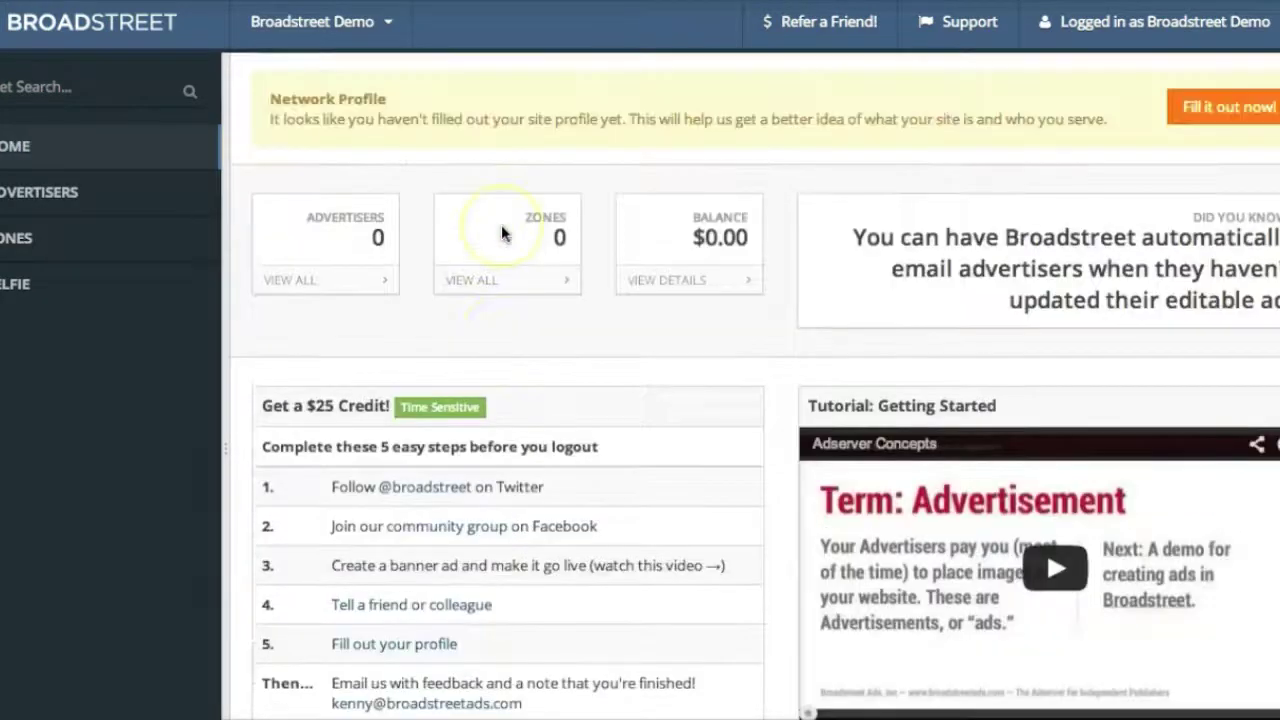
pyautogui.scroll(2, 503, 233)
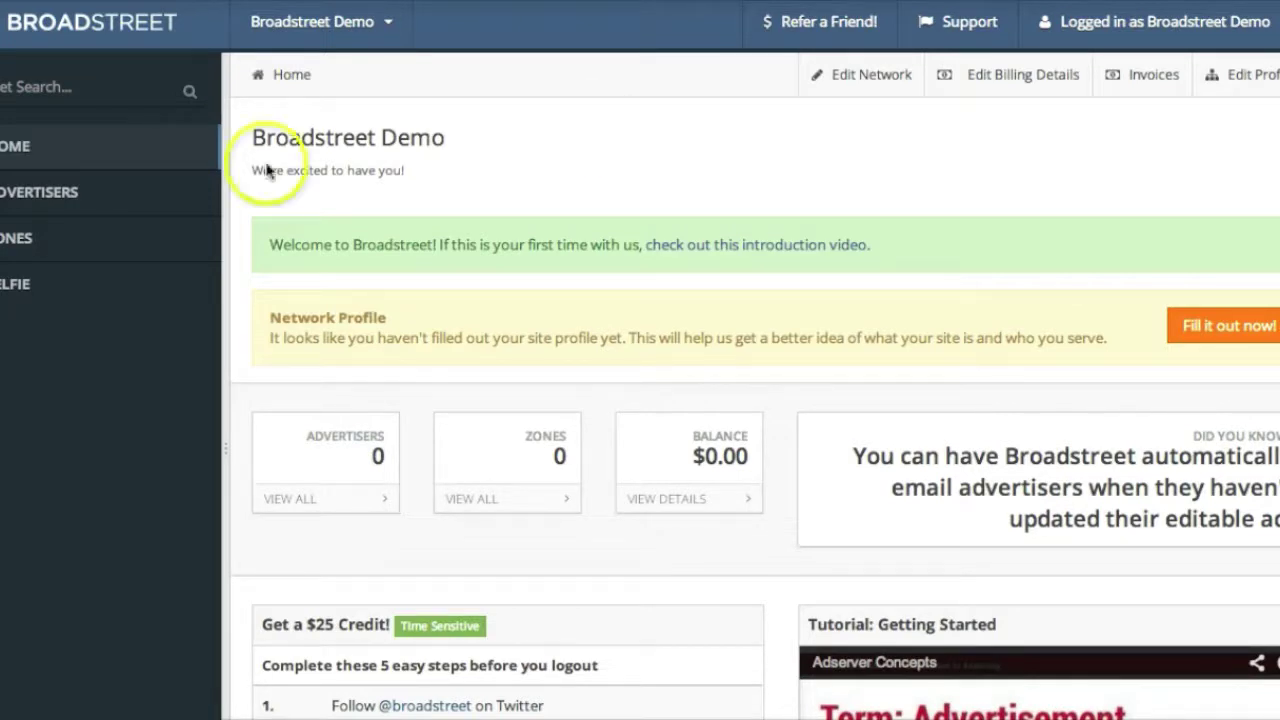
pyautogui.click(68, 246)
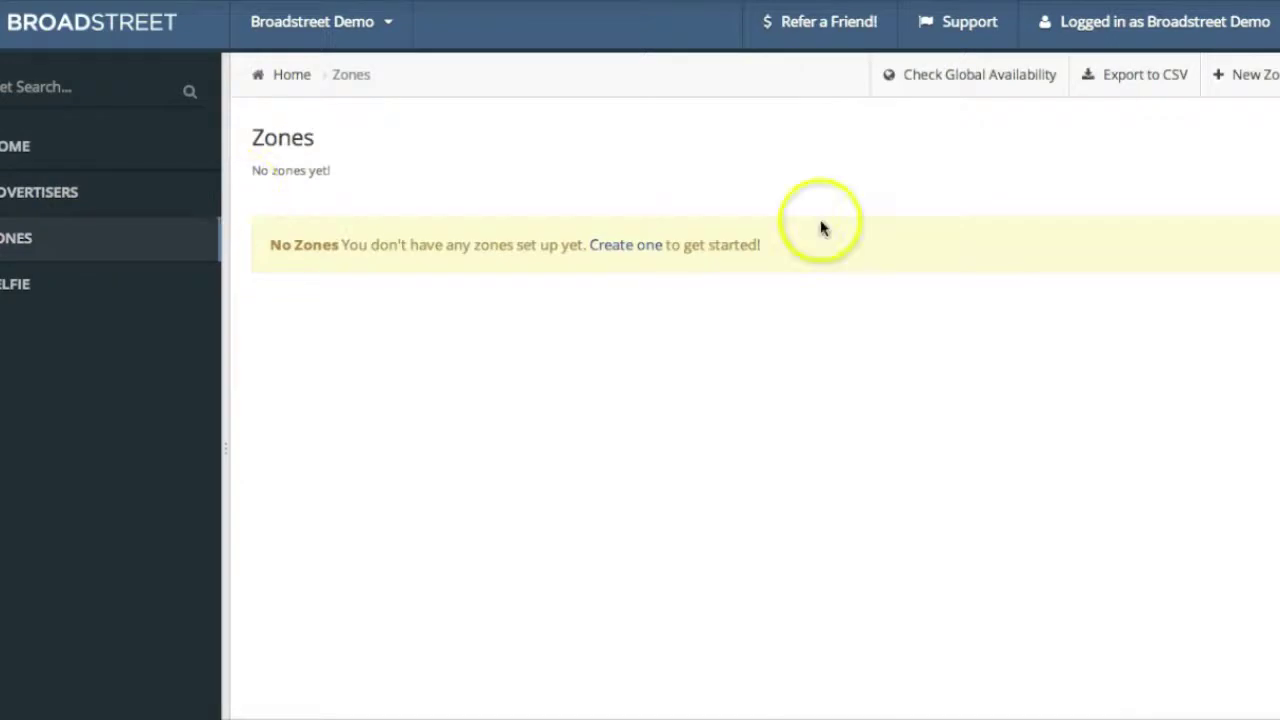
pyautogui.click(636, 246)
# Name the new zone 'Sidebar - Top Right - 300x250'
pyautogui.click(475, 314)
pyautogui.write('Sidebar')
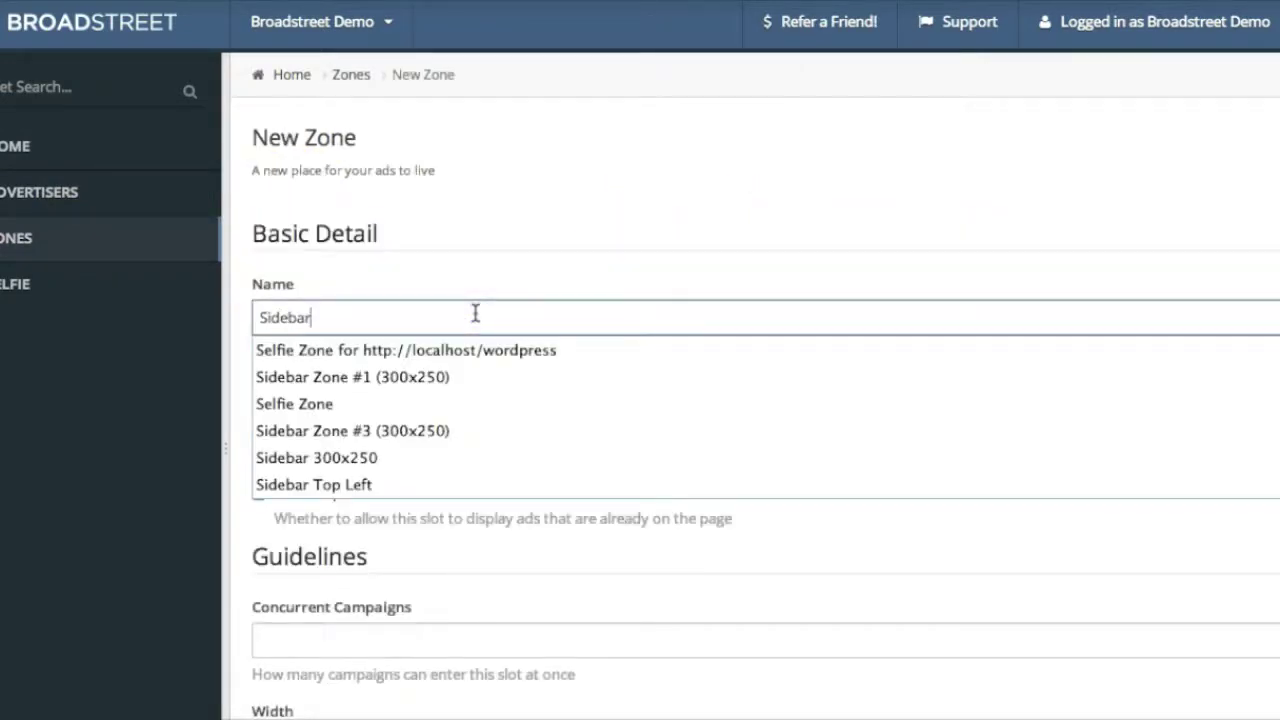
pyautogui.press('Down')
pyautogui.press('Down')
pyautogui.press('Down')
pyautogui.press('Down')
pyautogui.press('Down')
pyautogui.press('Down')
pyautogui.press('Down')
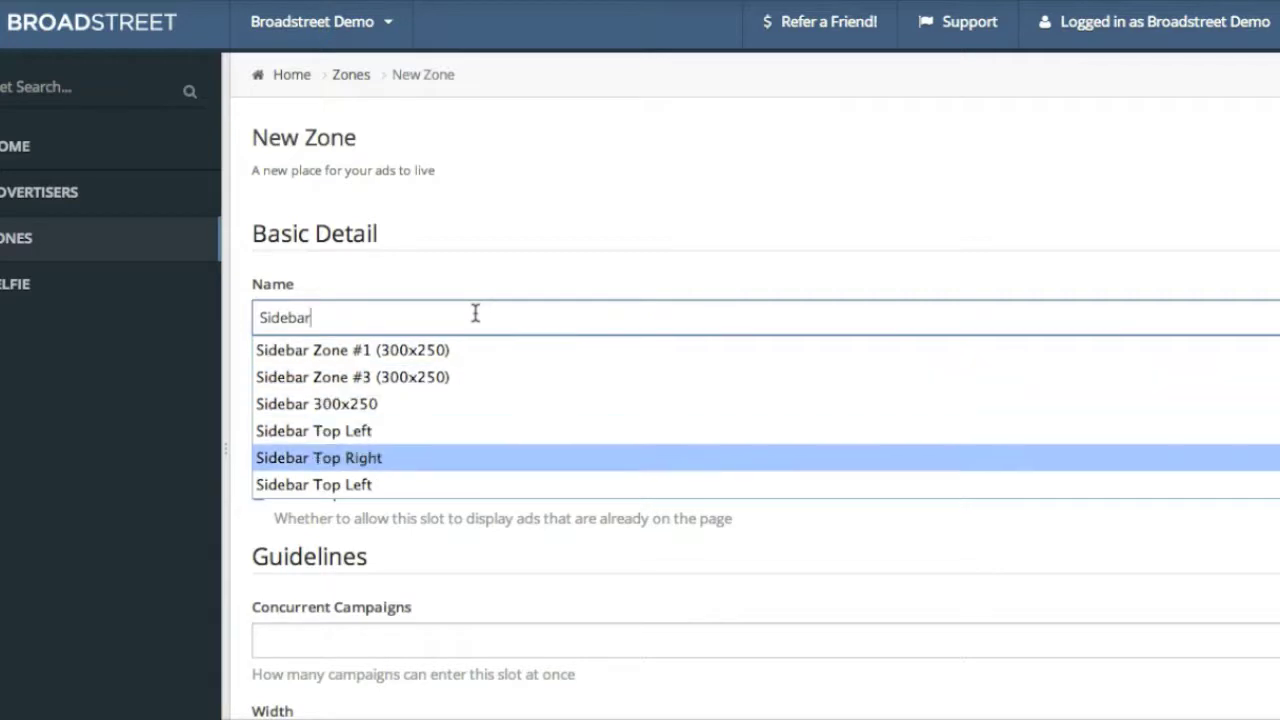
pyautogui.press('Return')
pyautogui.write('-')
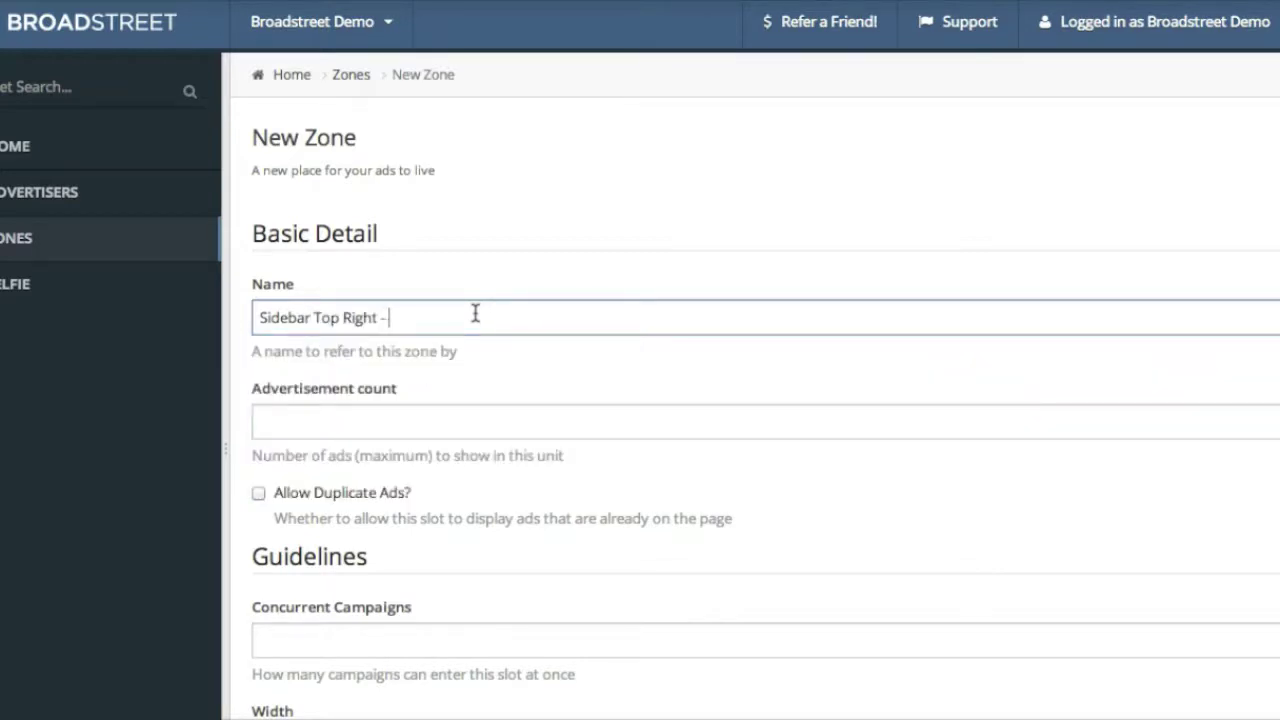
pyautogui.write(' 300x250')
pyautogui.press('Left')
pyautogui.press('Left')
pyautogui.press('Left')
pyautogui.press('Left')
pyautogui.press('Left')
pyautogui.press('Left')
pyautogui.press('Left')
pyautogui.press('Left')
pyautogui.press('Left')
pyautogui.press('Left')
pyautogui.press('Left')
pyautogui.press('Left')
pyautogui.press('Left')
pyautogui.press('Left')
pyautogui.press('Left')
pyautogui.press('Left')
pyautogui.press('Left')
pyautogui.press('Left')
pyautogui.press('Left')
pyautogui.write('-')
pyautogui.press('Left')
pyautogui.press('Left')
pyautogui.press('Left')
pyautogui.press('Left')
pyautogui.press('Left')
pyautogui.press('Left')
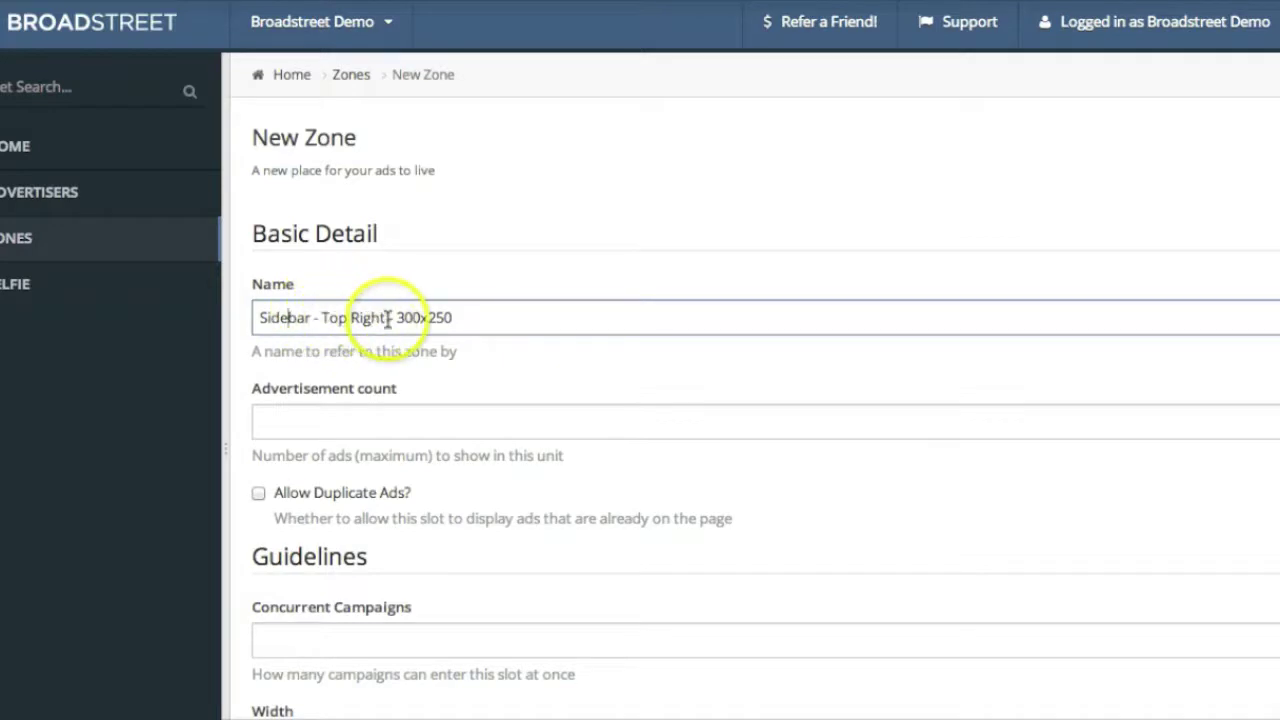
pyautogui.scroll(-1, 474, 317)
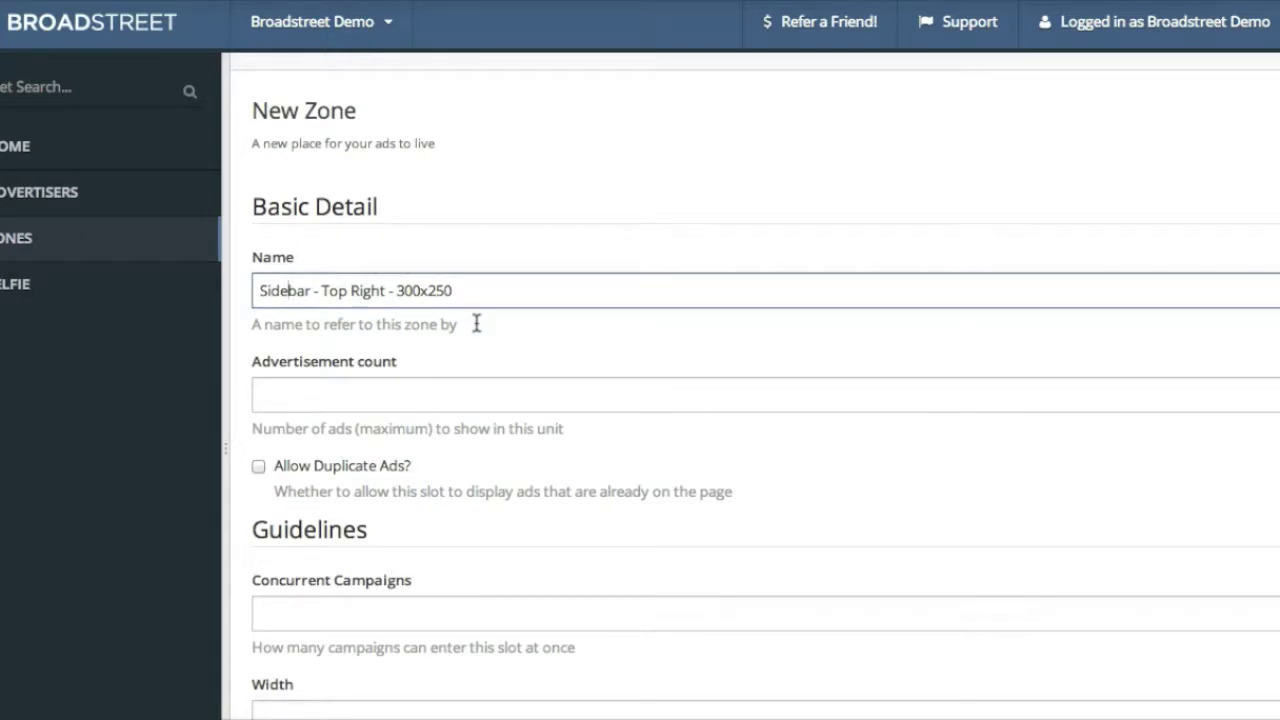
pyautogui.moveTo(460, 288); pyautogui.dragTo(398, 289)
pyautogui.click(466, 472)
# Scroll to the bottom of the form and create the zone
pyautogui.scroll(-4, 465, 480)
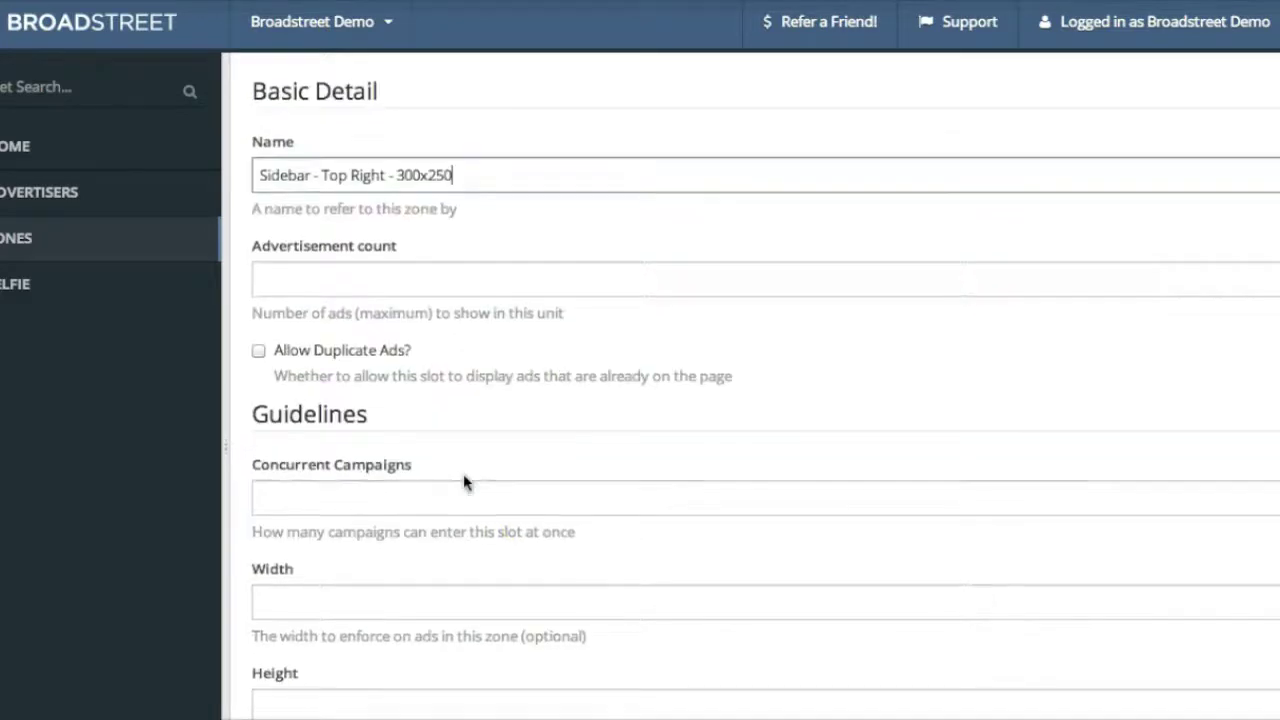
pyautogui.scroll(-2, 463, 482)
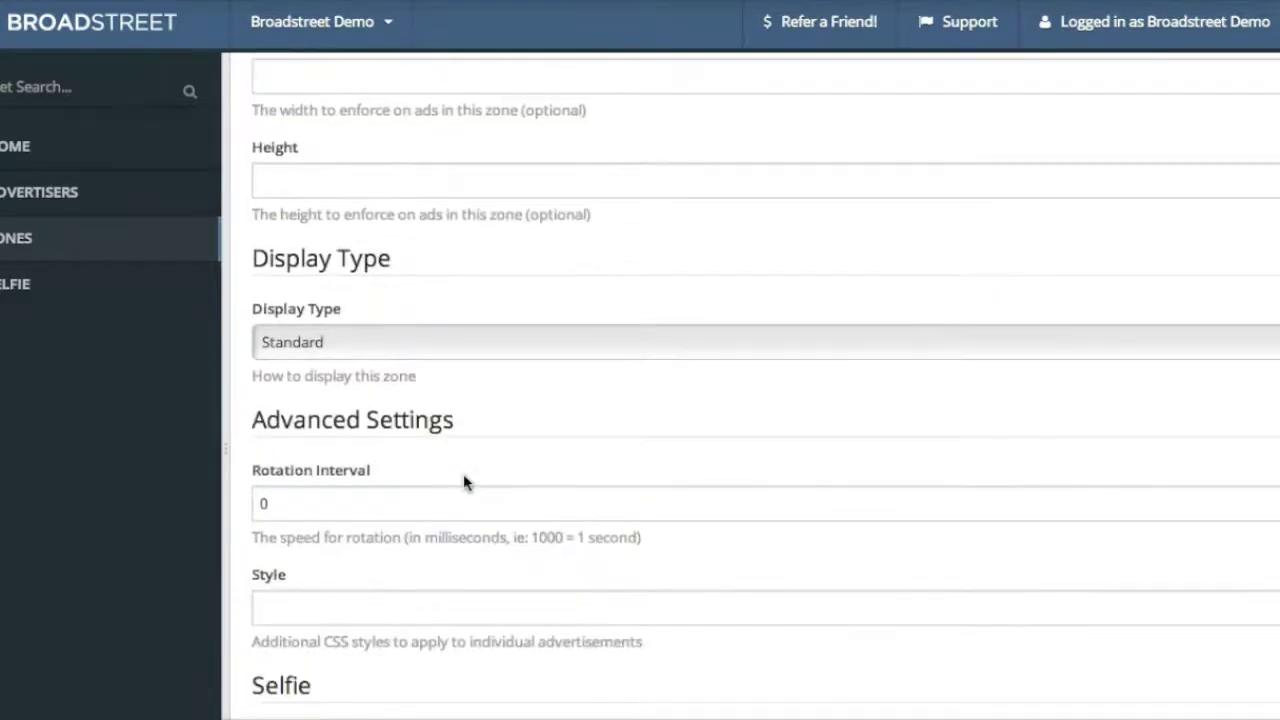
pyautogui.scroll(-1, 463, 482)
pyautogui.click(340, 712)
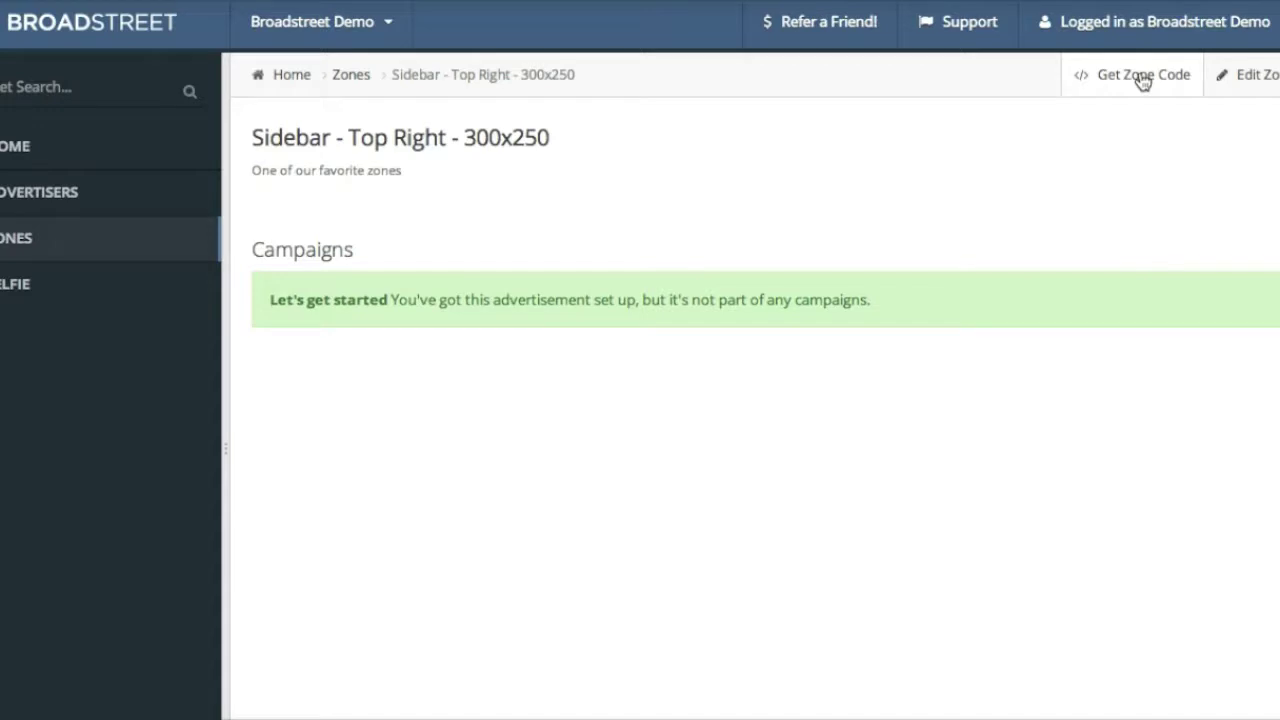
# Show the zone's JavaScript ad code and select the HEAD script line
pyautogui.click(1140, 78)
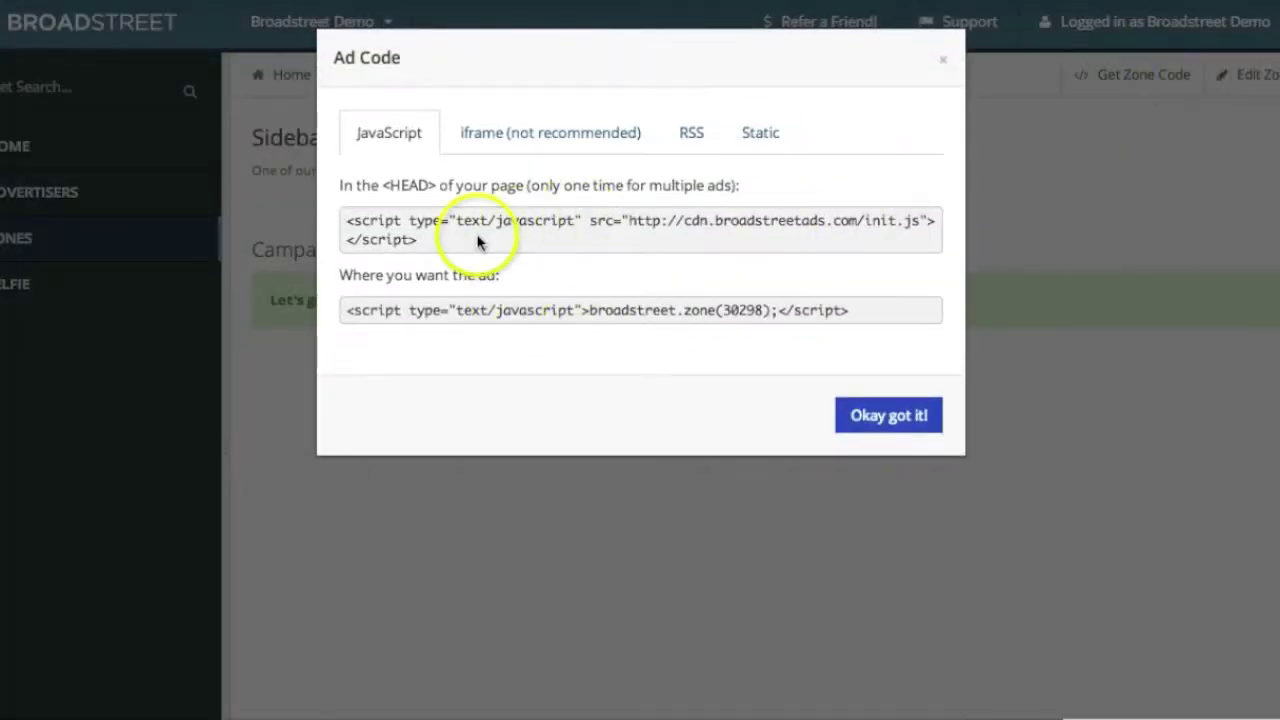
pyautogui.click(345, 218)
pyautogui.hotkey('ctrl', 'c')
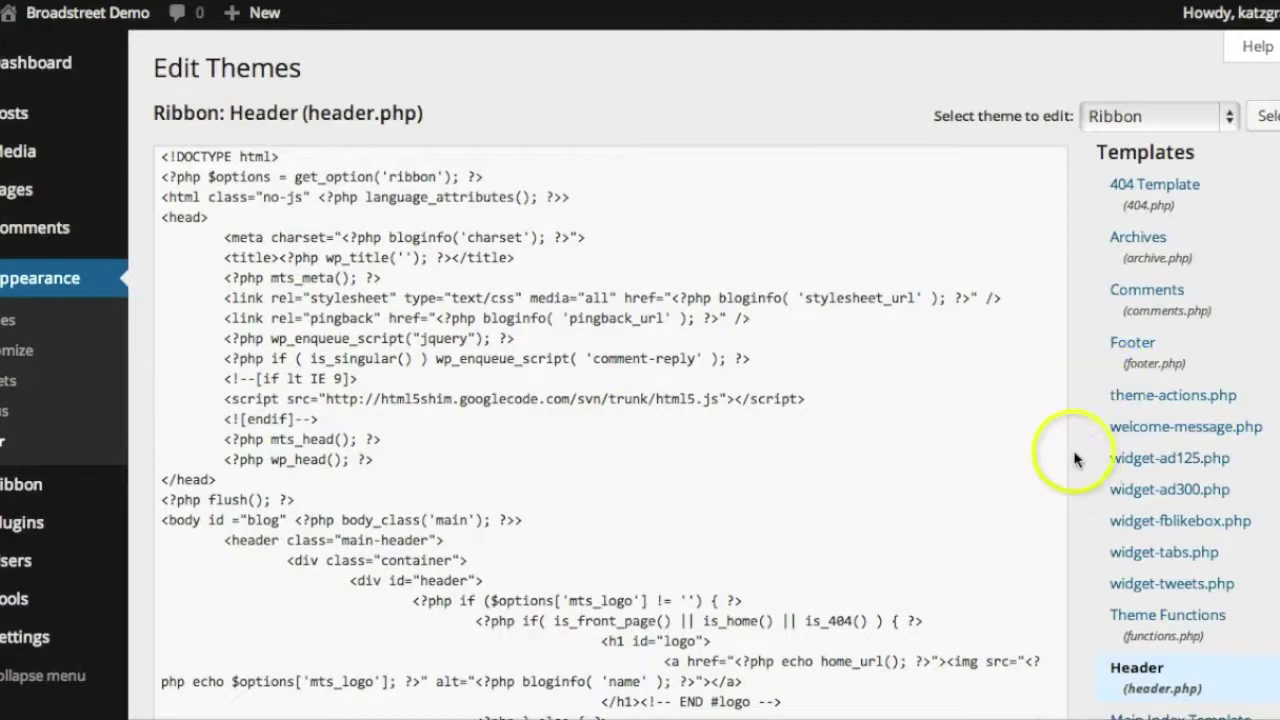
# Paste the Broadstreet init.js script on a new line after wp_head in header.php
pyautogui.scroll(-3, 1074, 462)
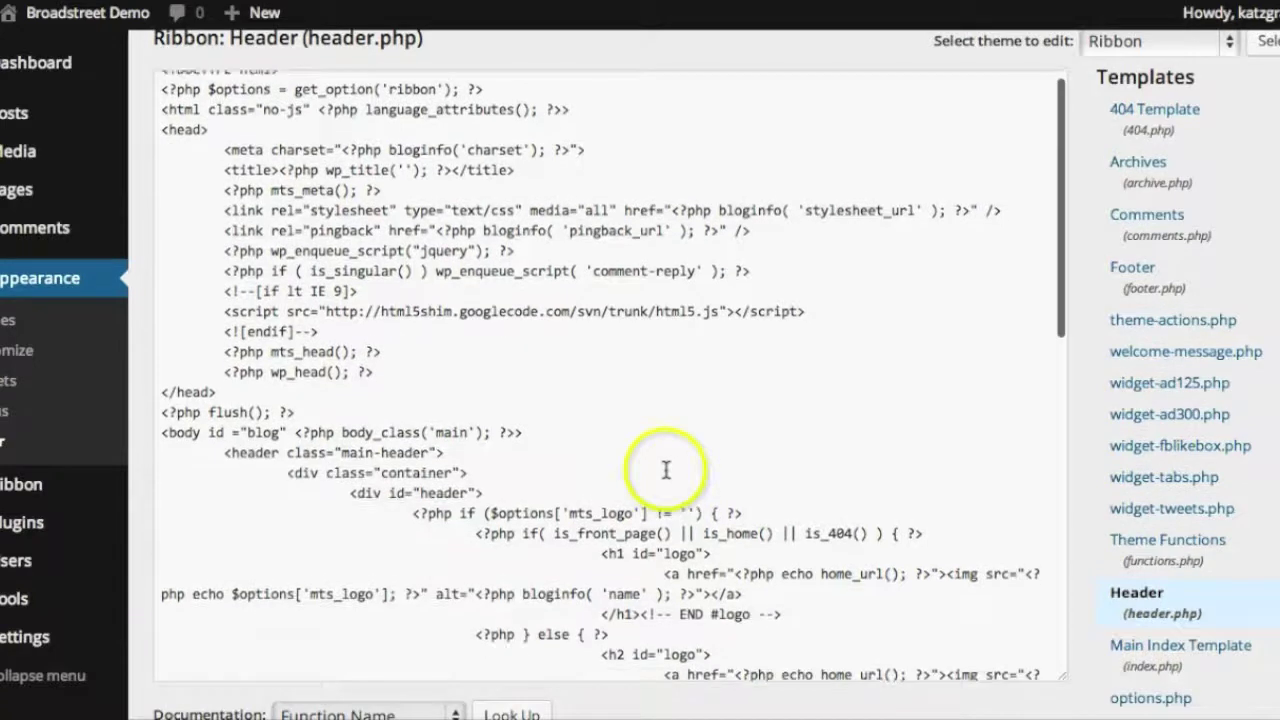
pyautogui.click(452, 447)
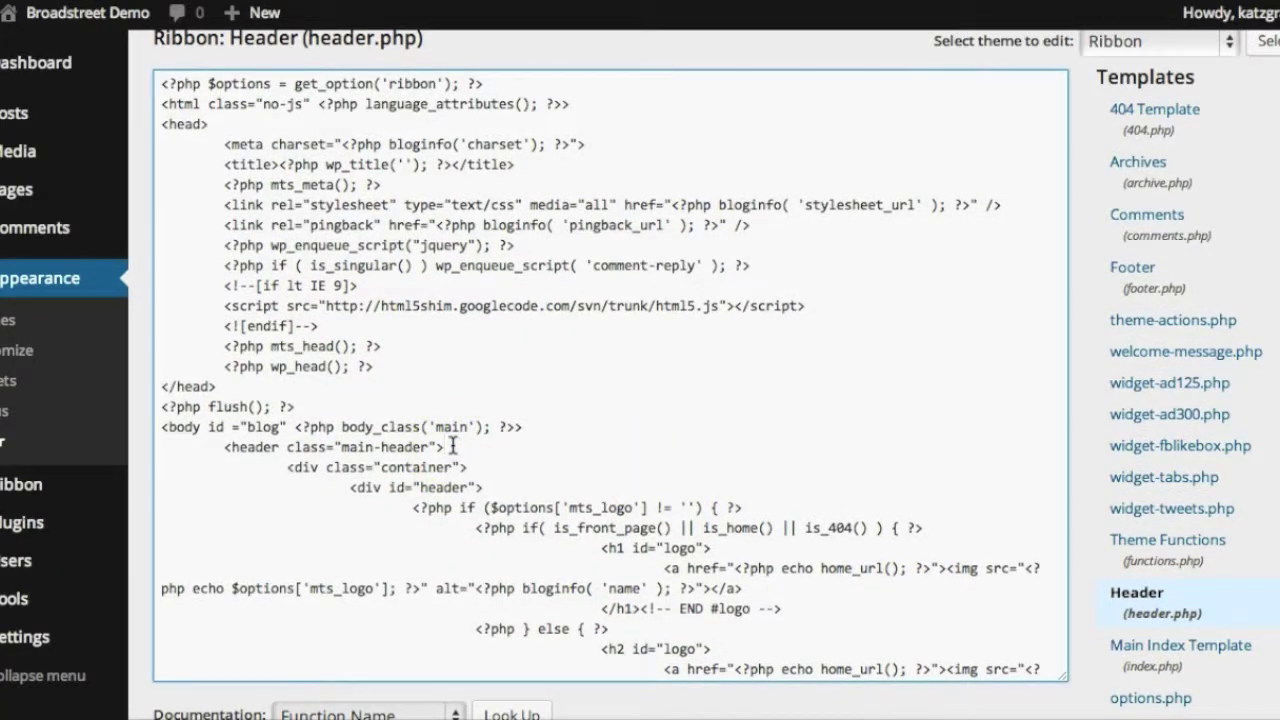
pyautogui.click(373, 366)
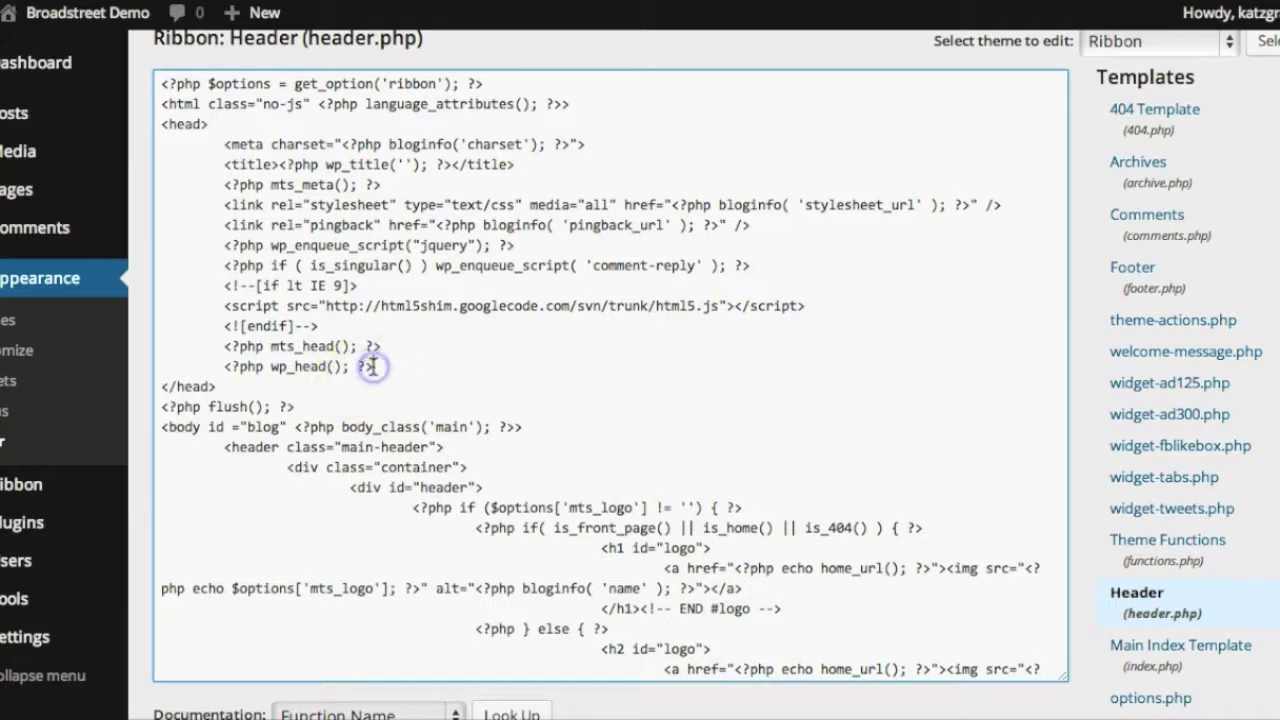
pyautogui.press('Return')
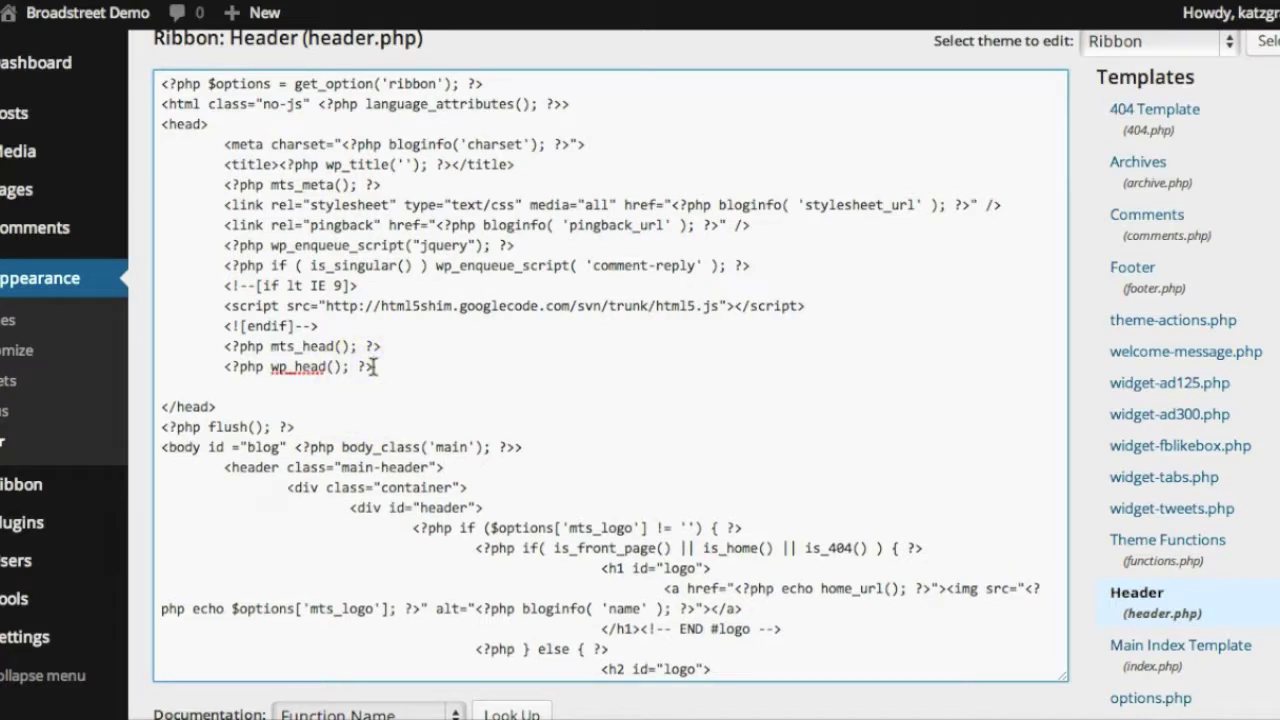
pyautogui.hotkey('ctrl', 'v')
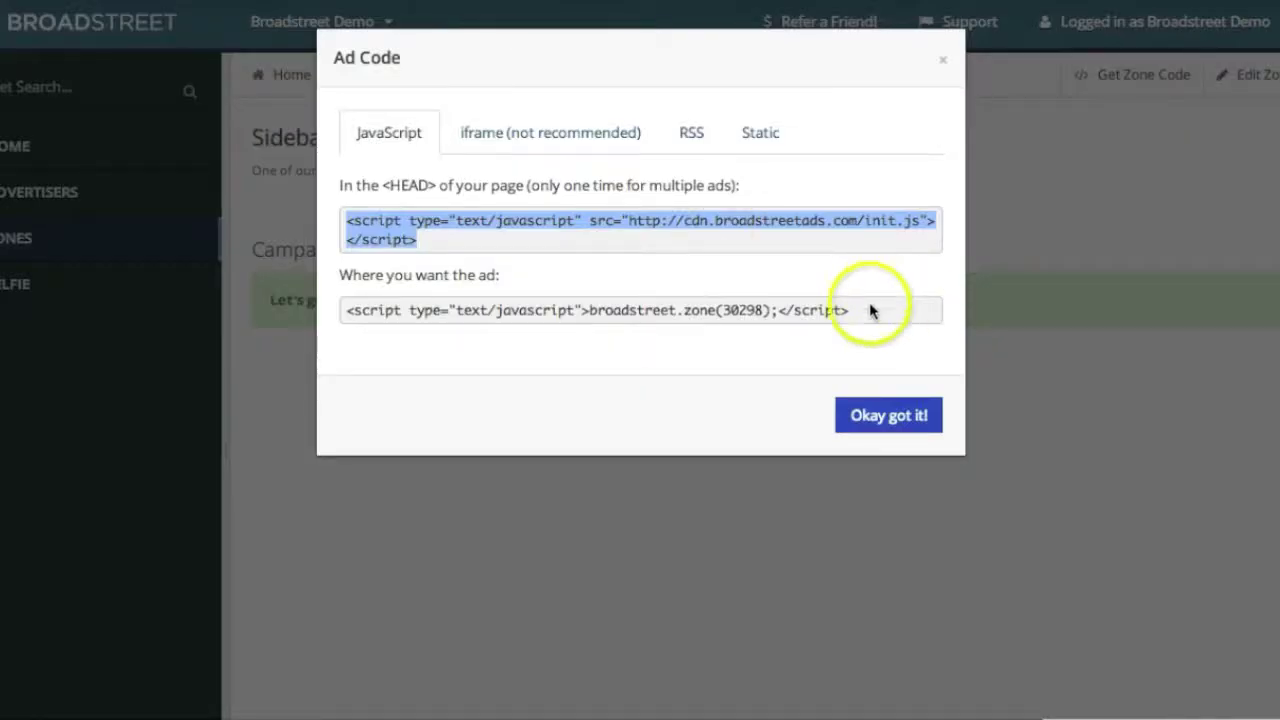
# Select the zone's ad placement script line and close the ad code window
pyautogui.click(869, 316)
pyautogui.moveTo(869, 316); pyautogui.dragTo(346, 306)
pyautogui.hotkey('ctrl', 'c')
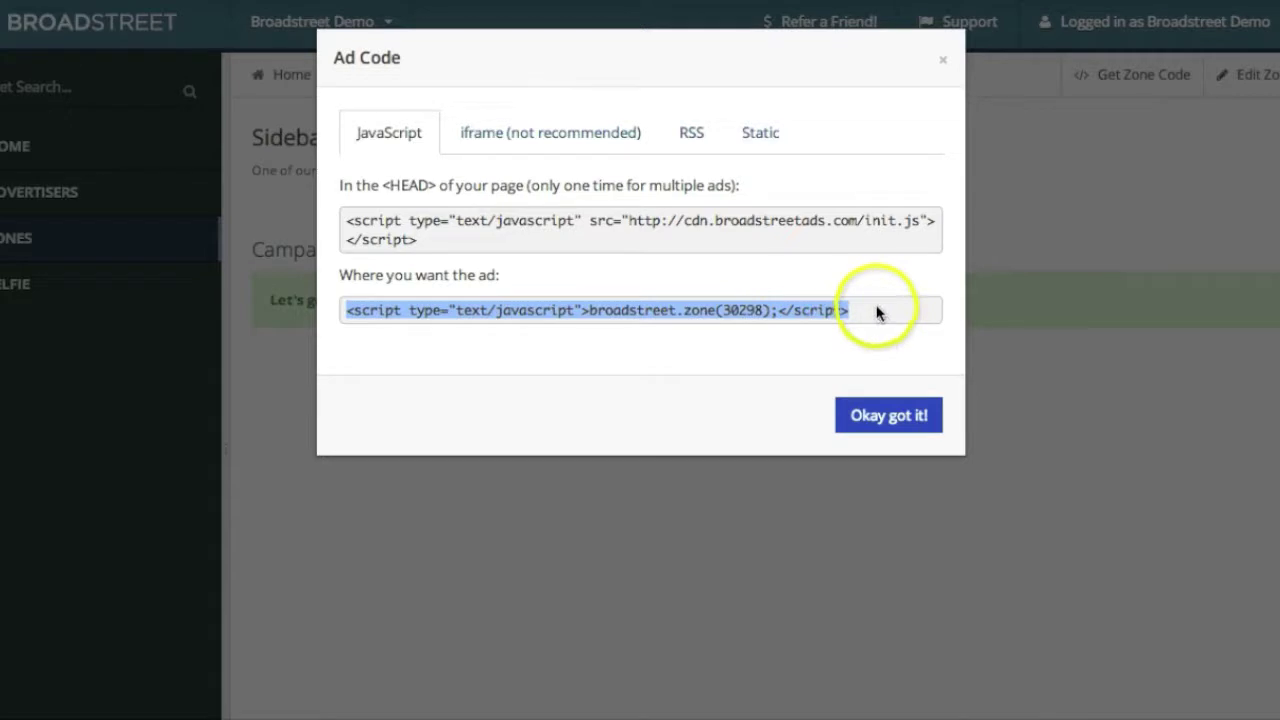
pyautogui.click(874, 414)
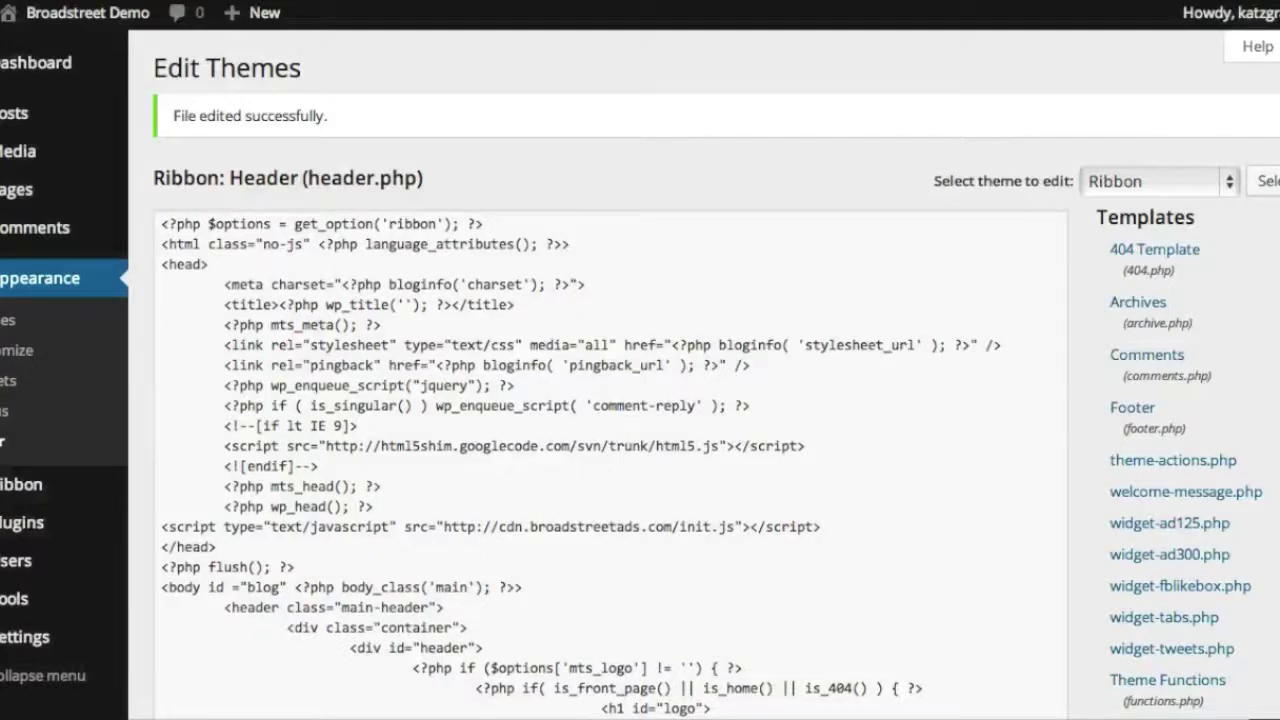
pyautogui.click(6, 381)
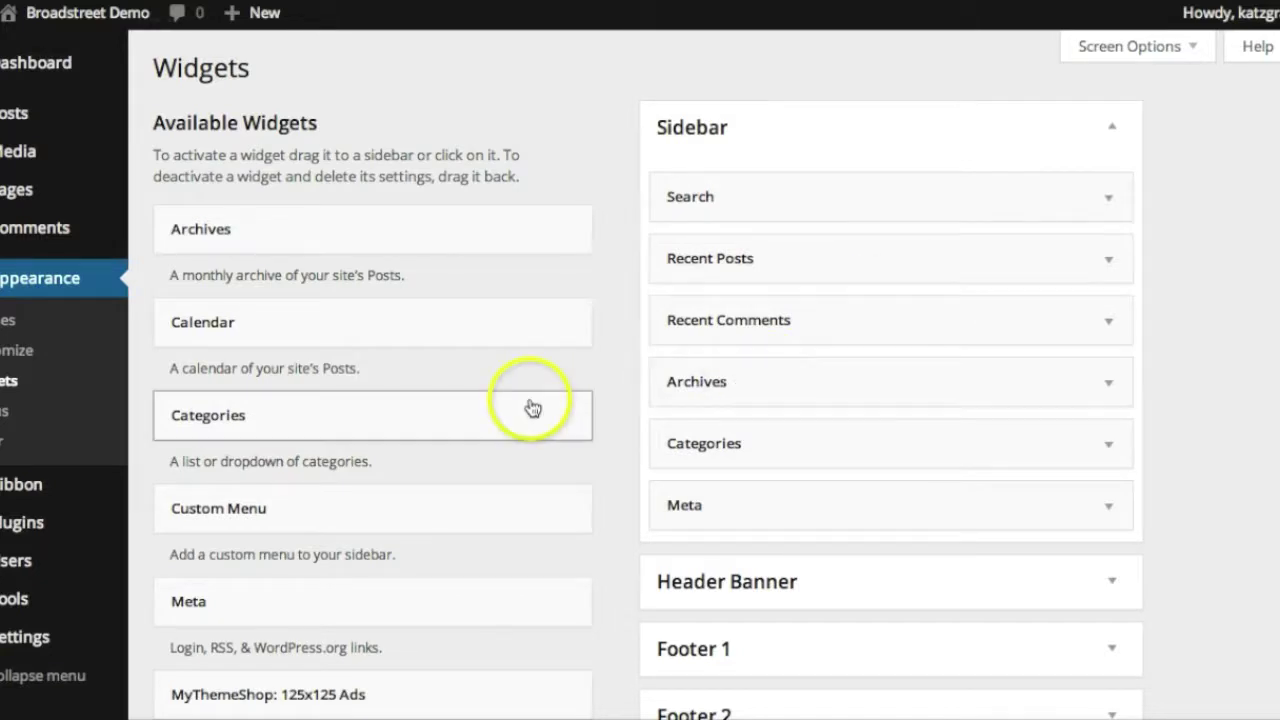
# Add a Text widget to the Sidebar holding the zone script, titled 'Sponsor'
pyautogui.scroll(-12, 533, 408)
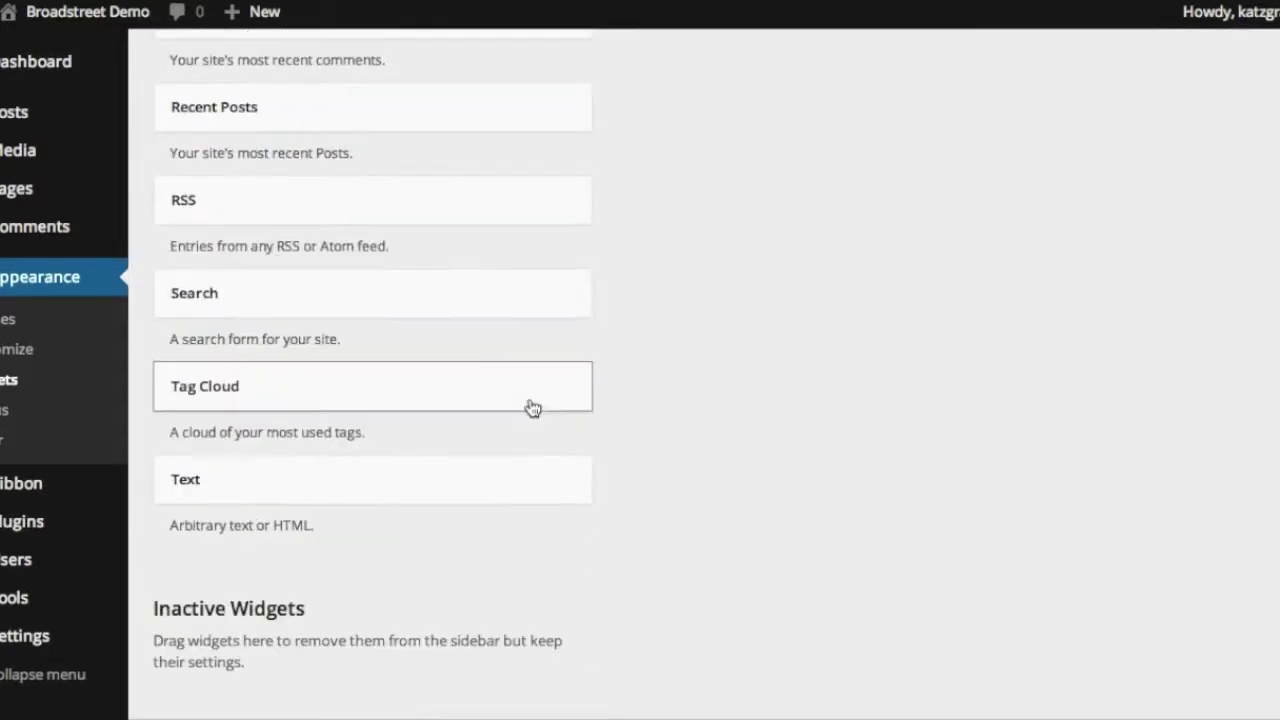
pyautogui.moveTo(510, 479); pyautogui.dragTo(914, 200)
pyautogui.click(808, 405)
pyautogui.hotkey('ctrl', 'v')
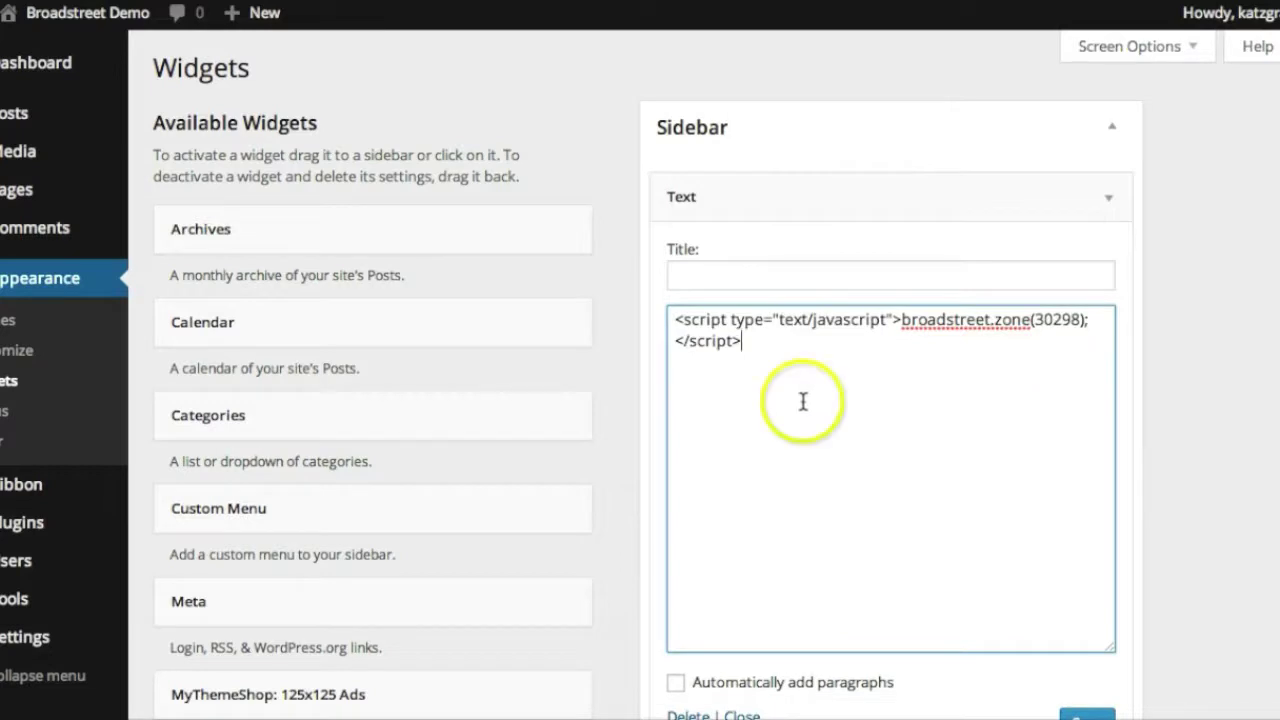
pyautogui.click(733, 277)
pyautogui.write('Sponsor')
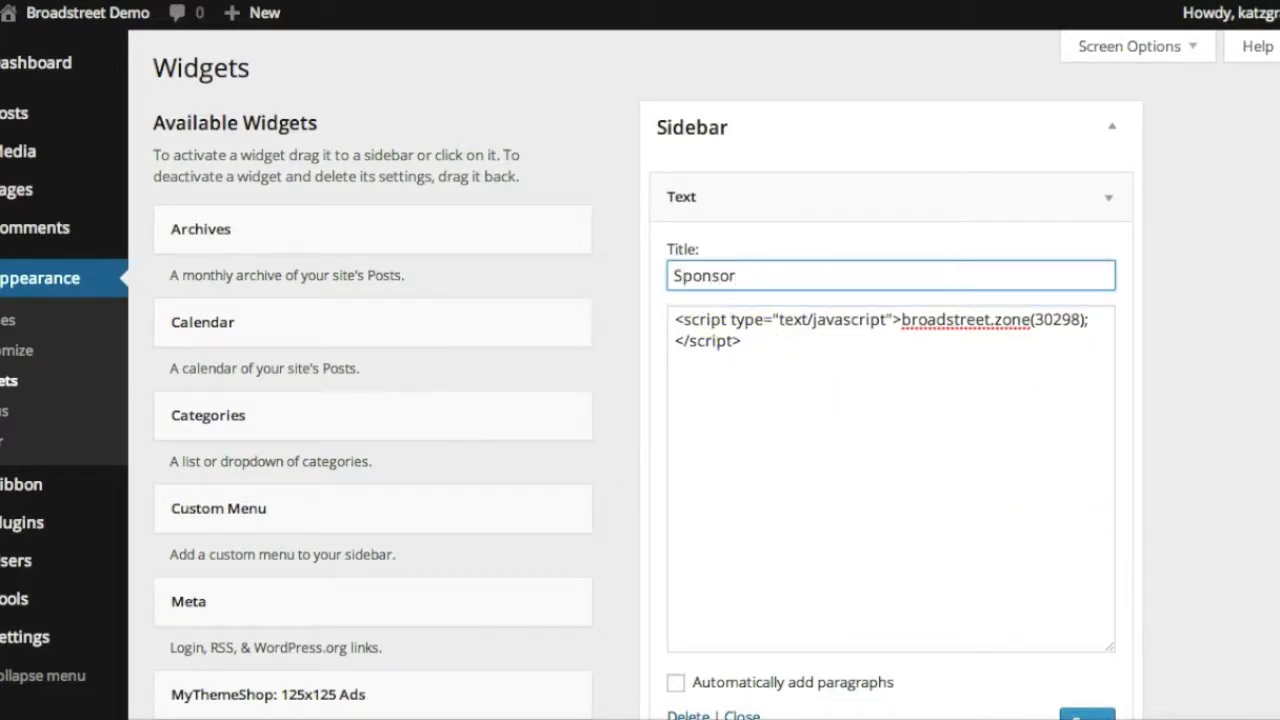
# Save the Sponsor widget and reload the front page to see it
pyautogui.click(1086, 713)
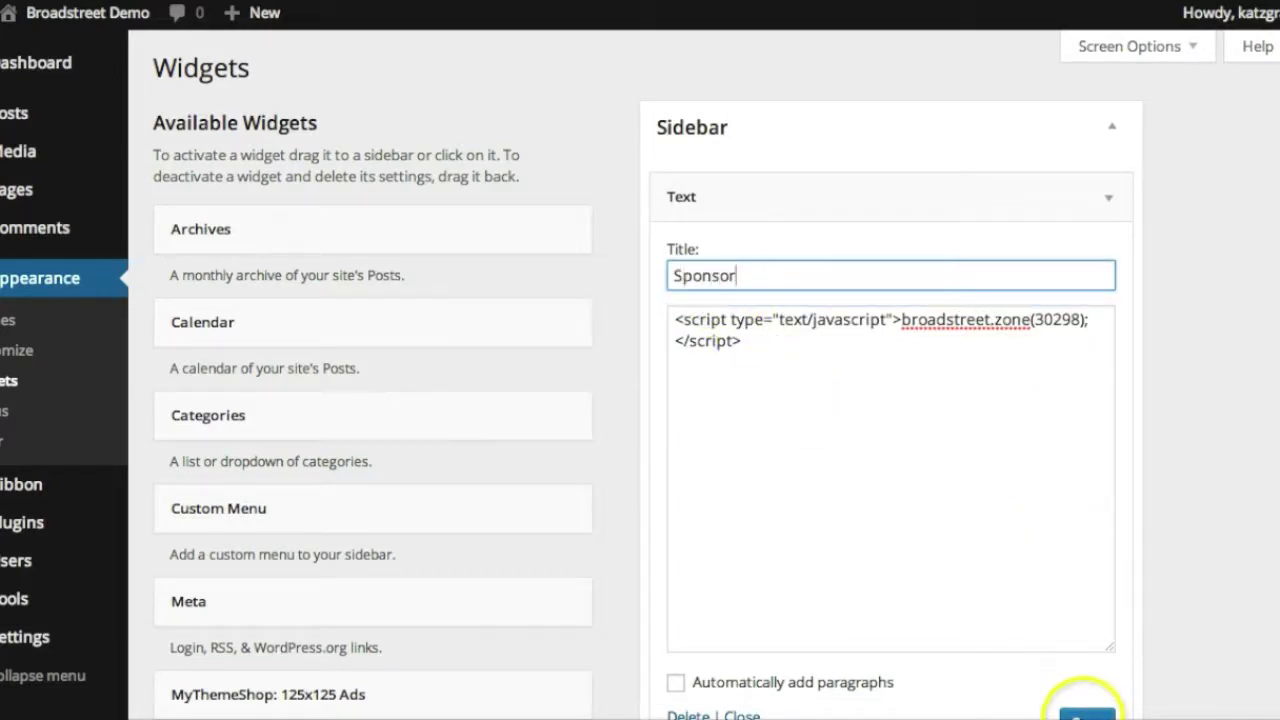
pyautogui.click(1086, 713)
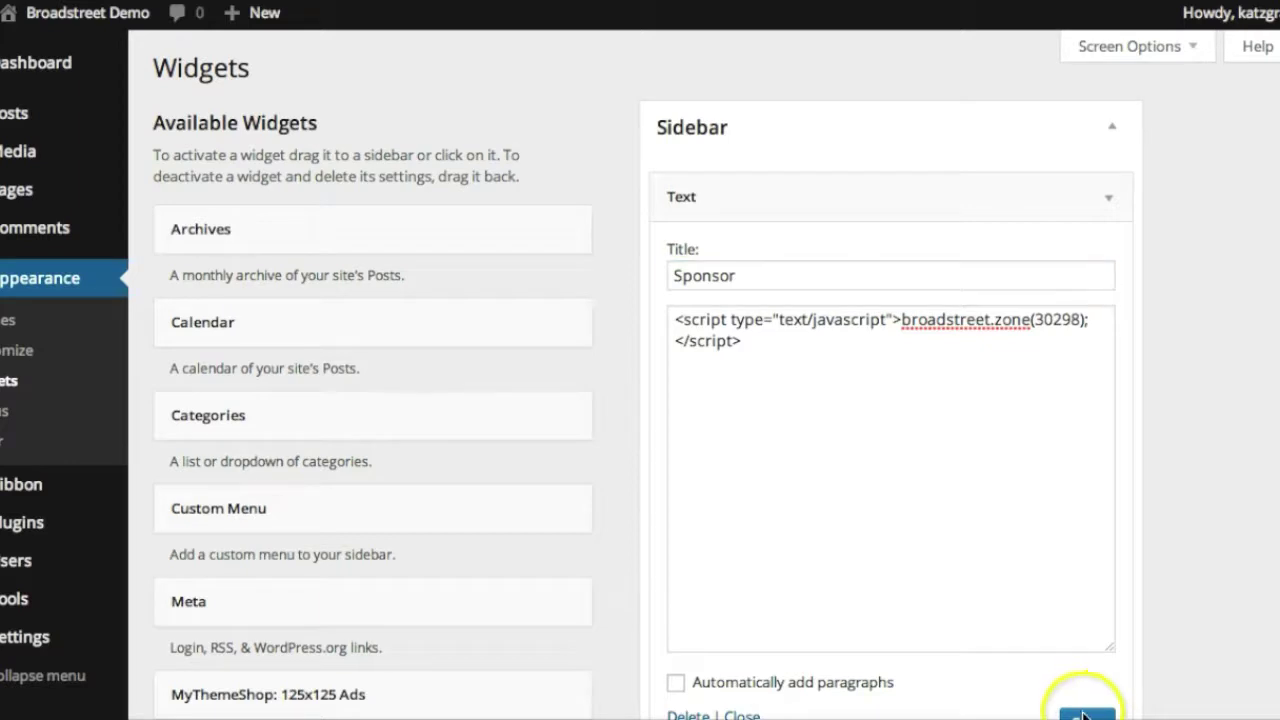
pyautogui.click(737, 275)
pyautogui.press('Return')
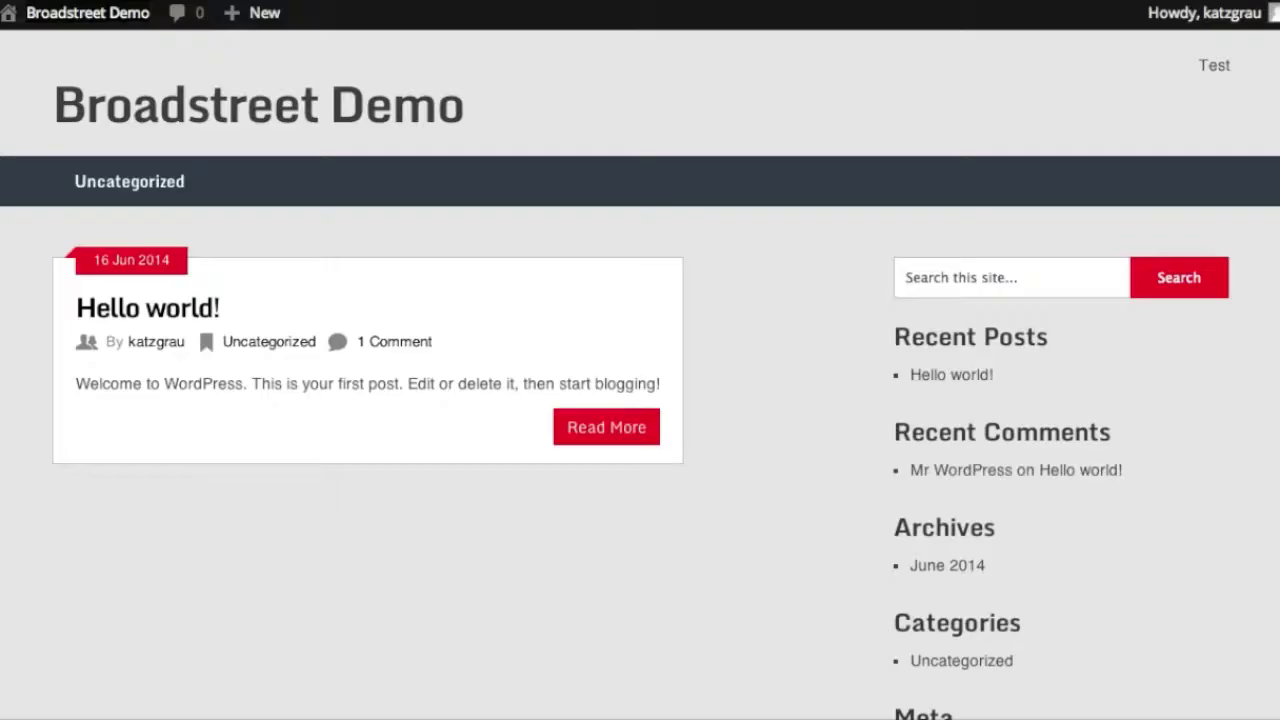
pyautogui.press('F5')
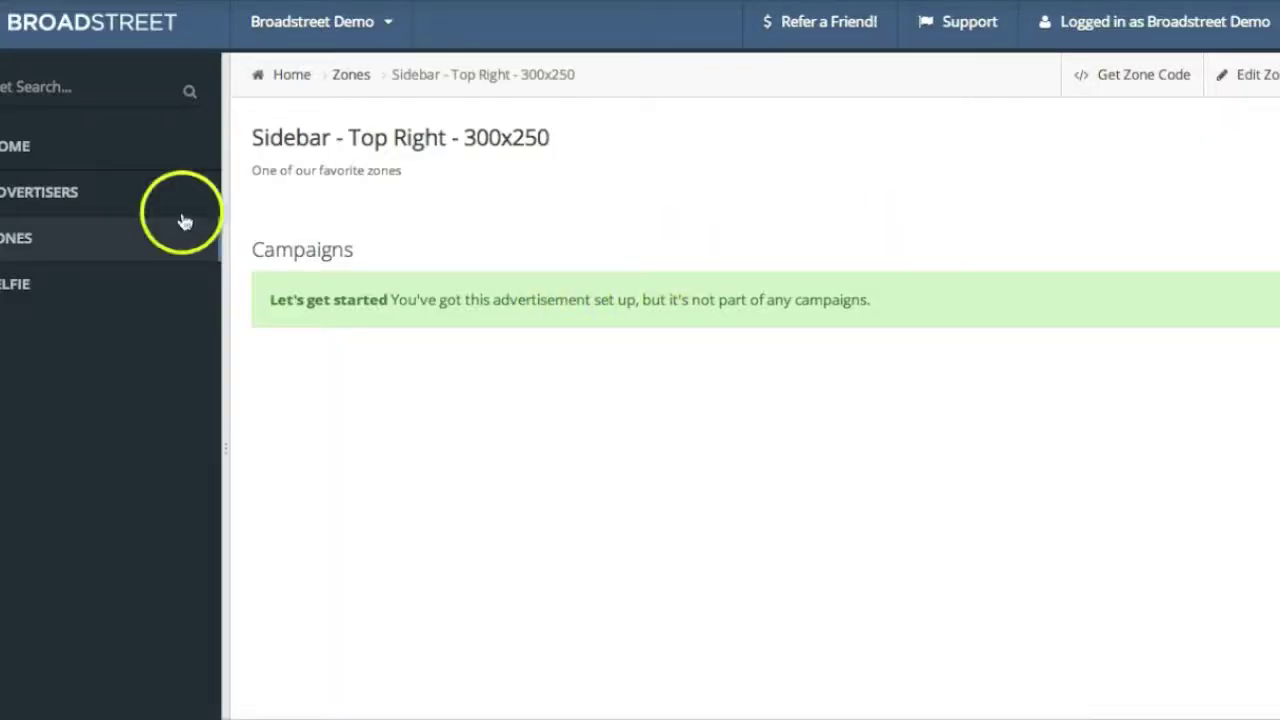
# From the Advertisers list, create an advertiser named 'Demo Advertiser'
pyautogui.click(82, 196)
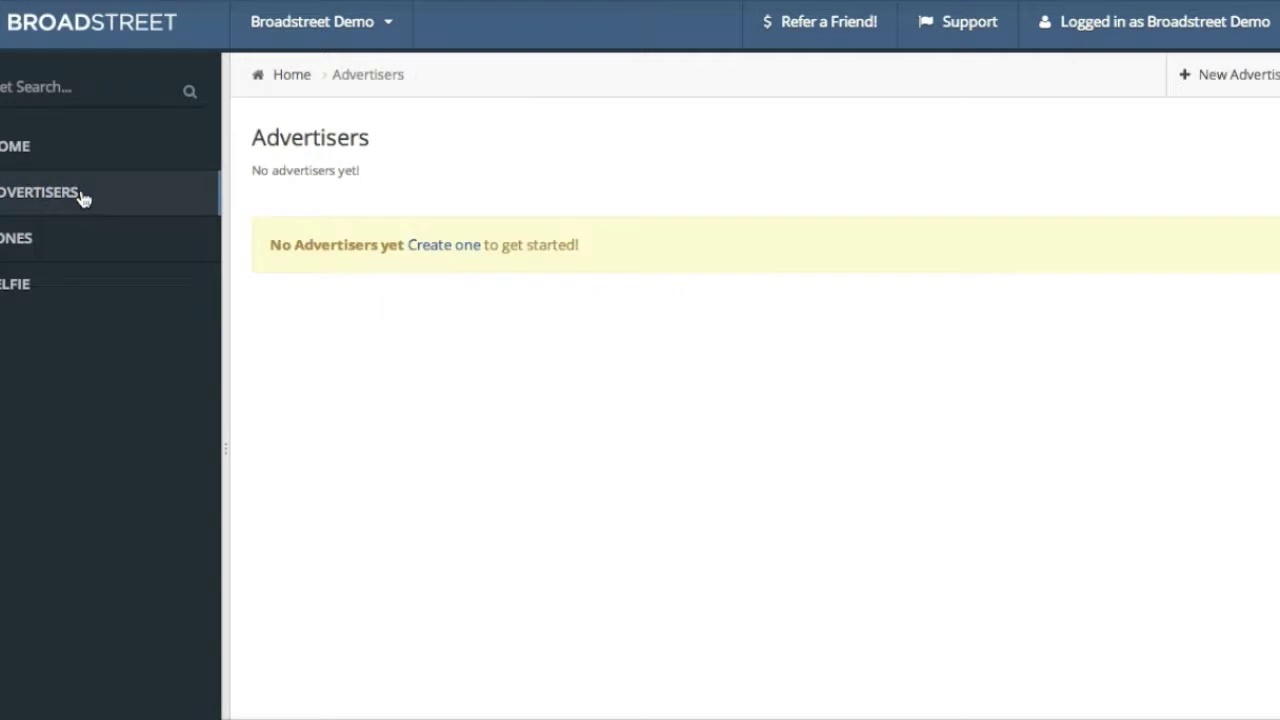
pyautogui.click(466, 250)
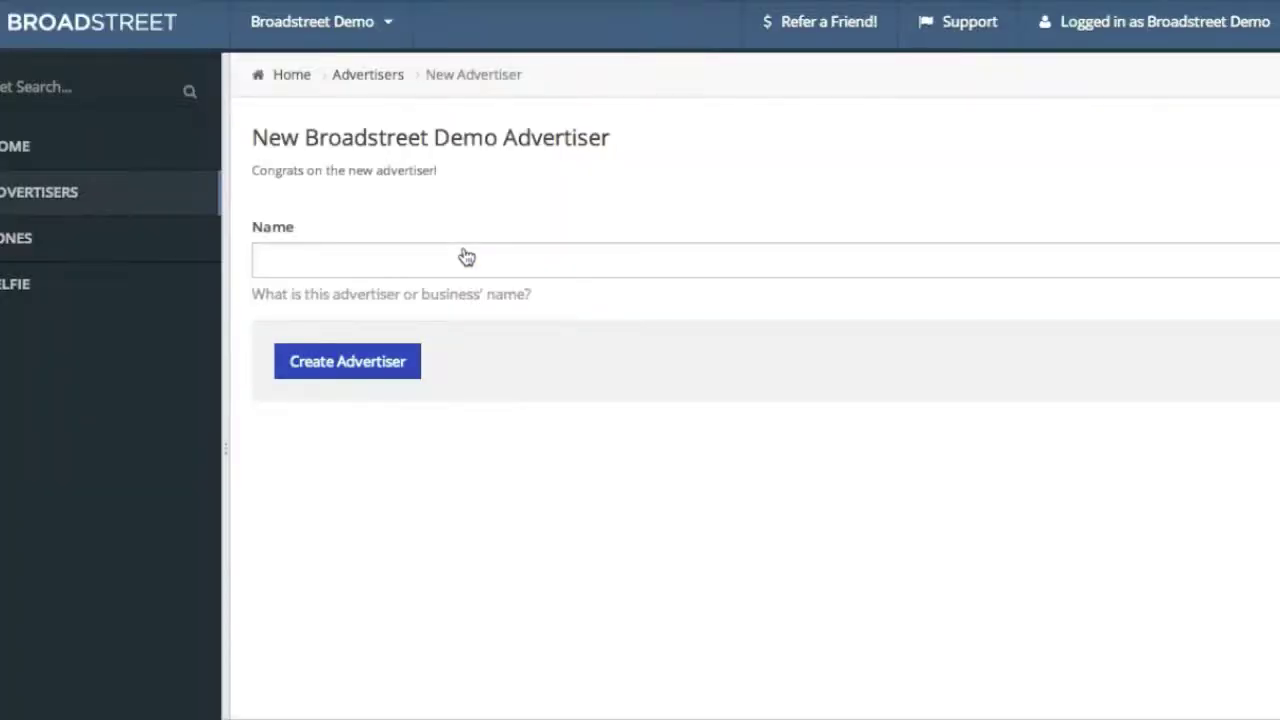
pyautogui.click(466, 258)
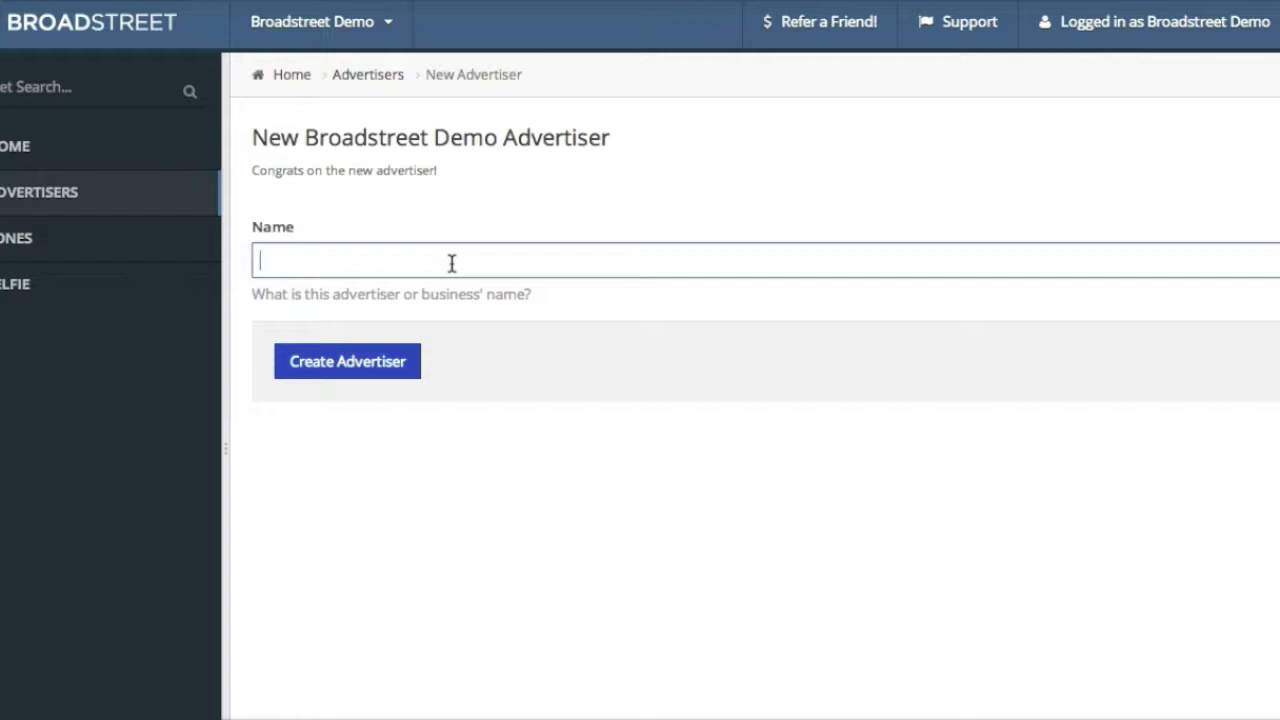
pyautogui.write('Demo Adertiser')
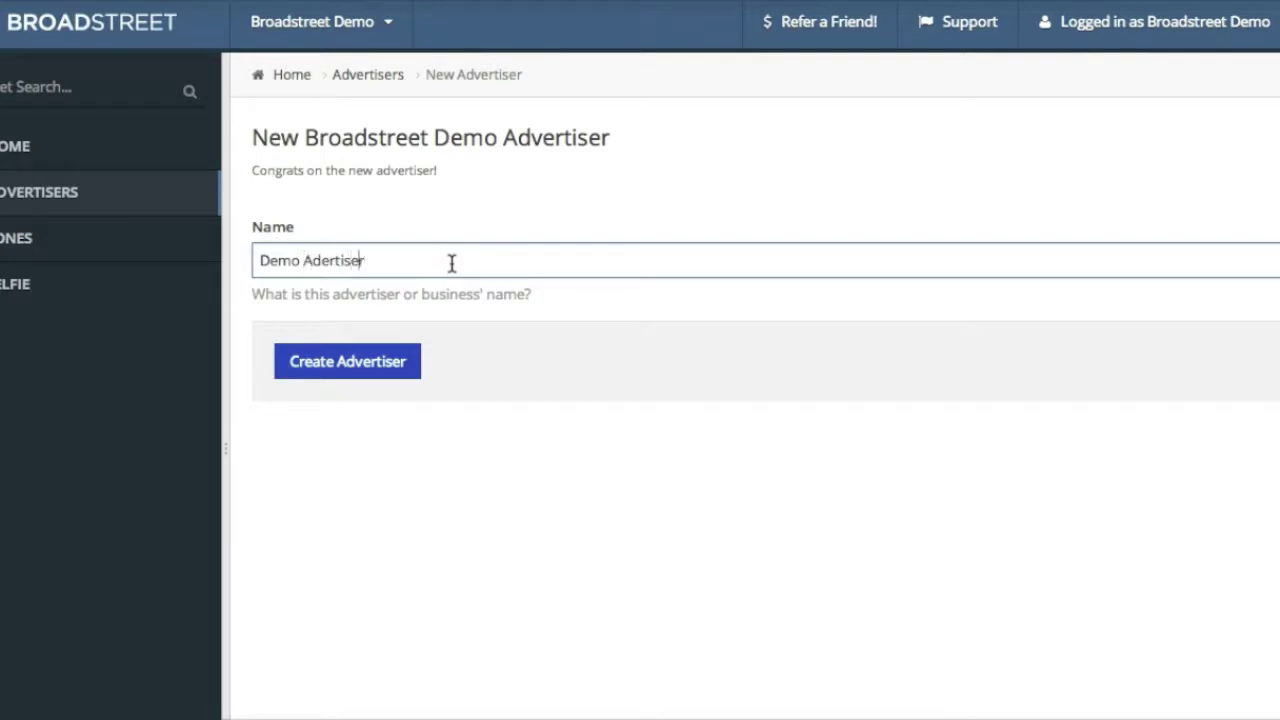
pyautogui.write('v')
pyautogui.click(354, 378)
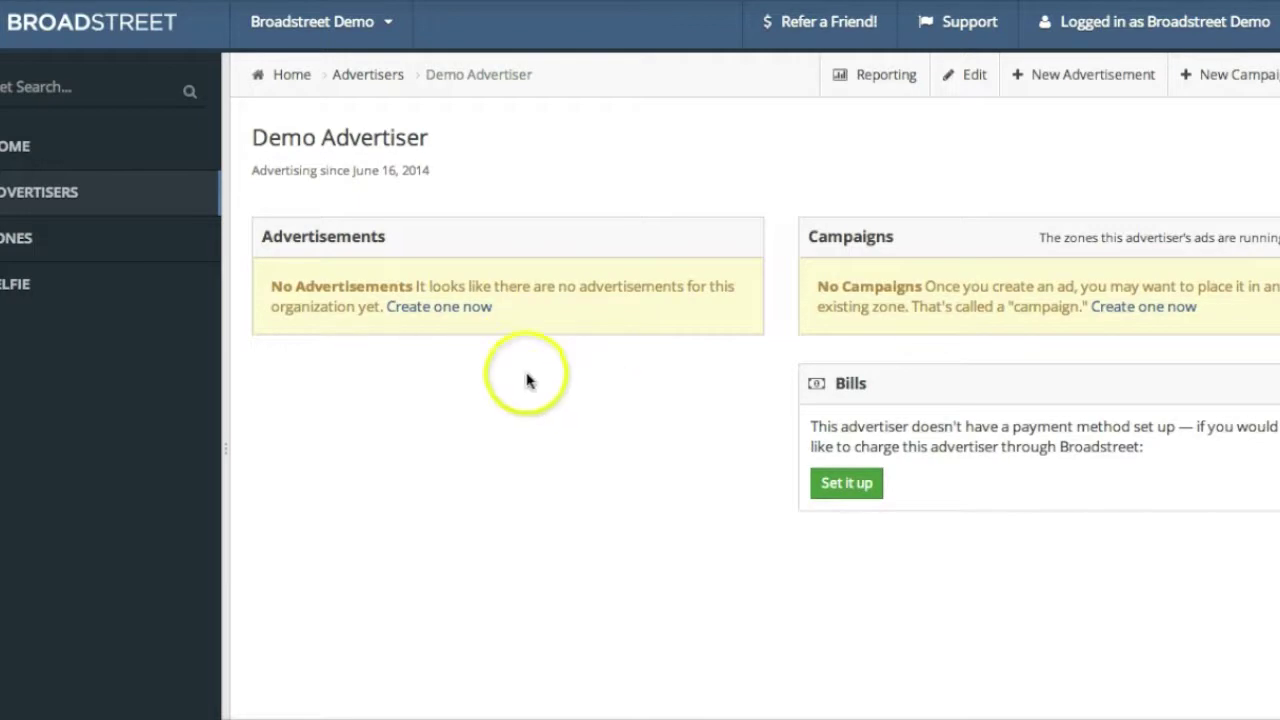
pyautogui.click(438, 310)
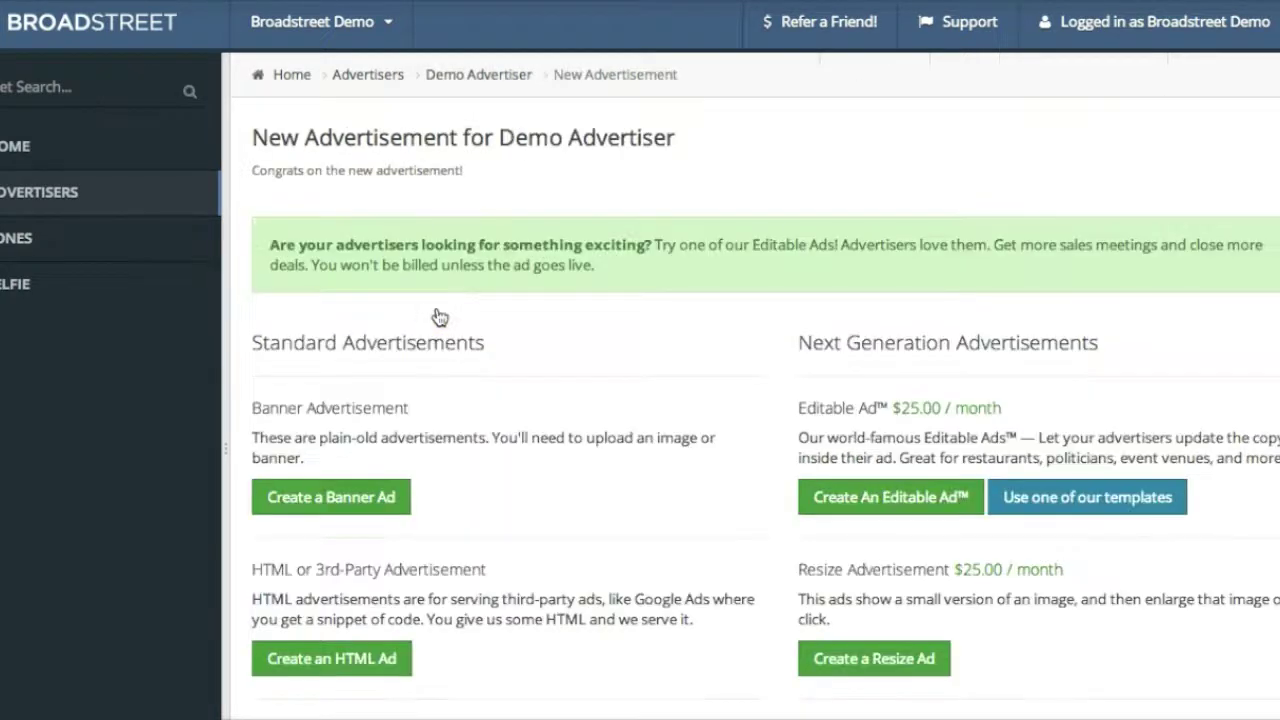
pyautogui.scroll(-1, 529, 445)
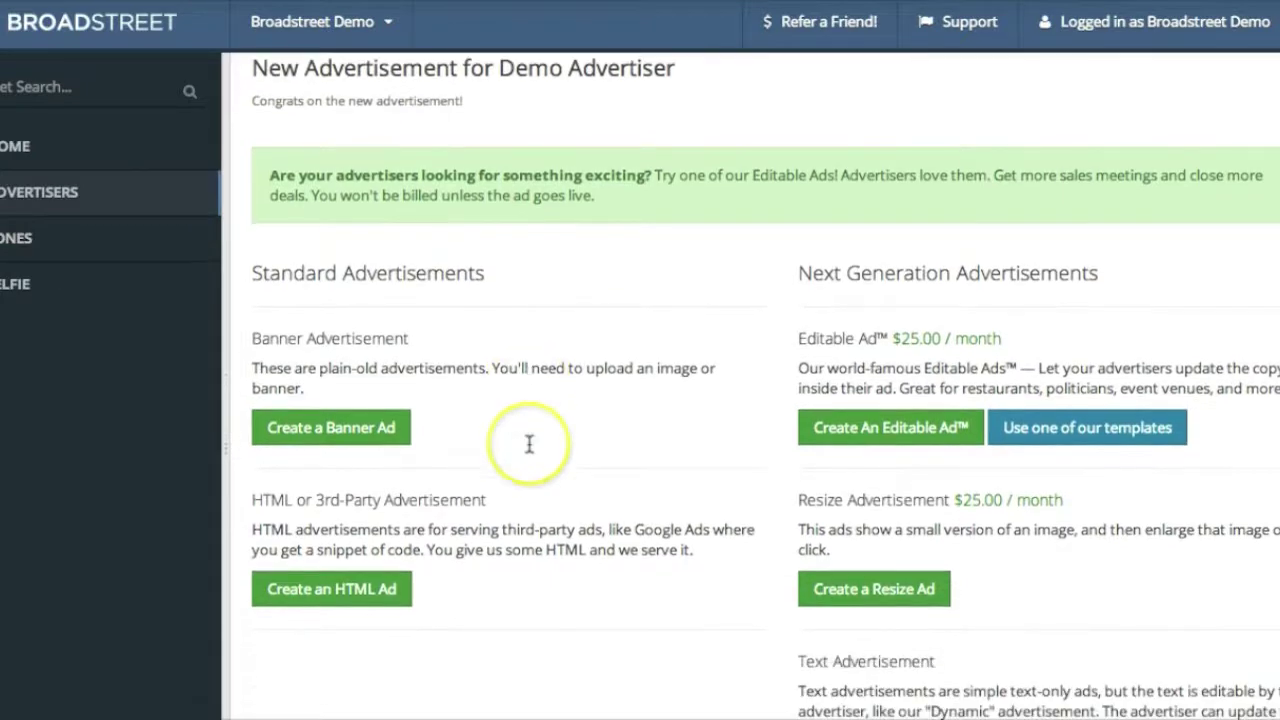
pyautogui.click(355, 430)
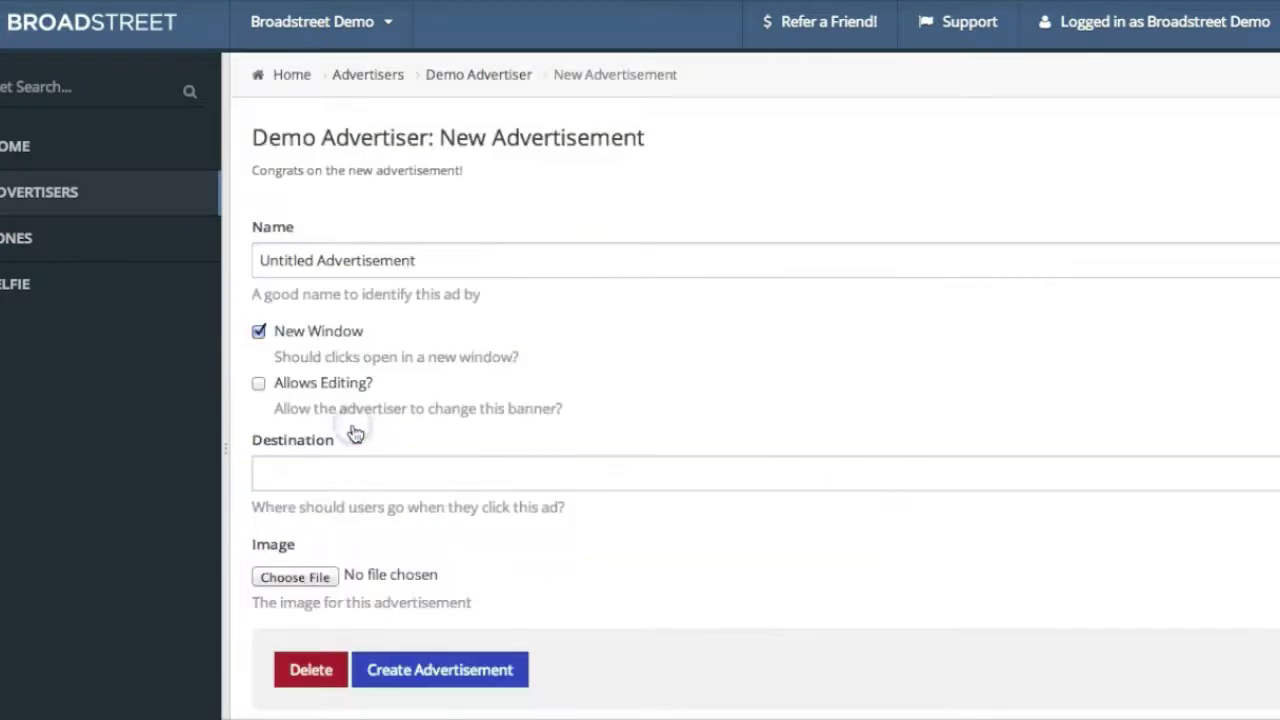
pyautogui.click(508, 263)
pyautogui.moveTo(508, 263); pyautogui.dragTo(157, 251)
pyautogui.write('Demo Advertis')
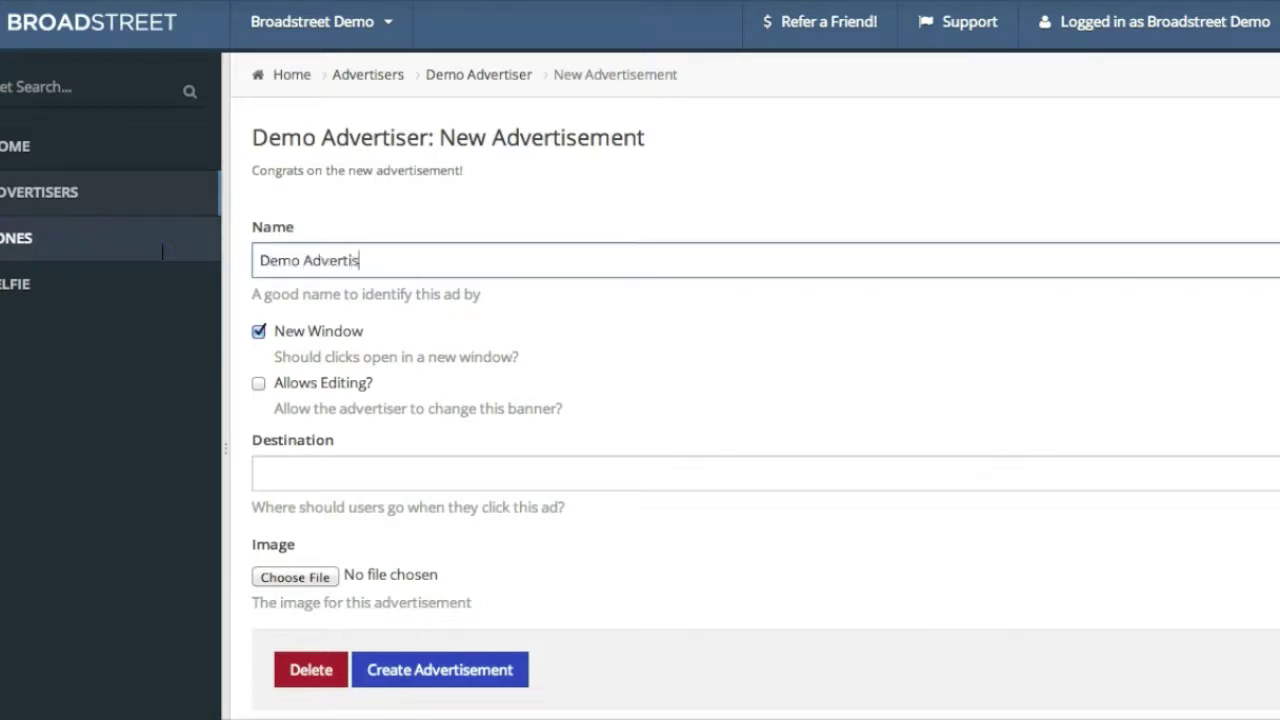
pyautogui.click(316, 470)
pyautogui.write('http')
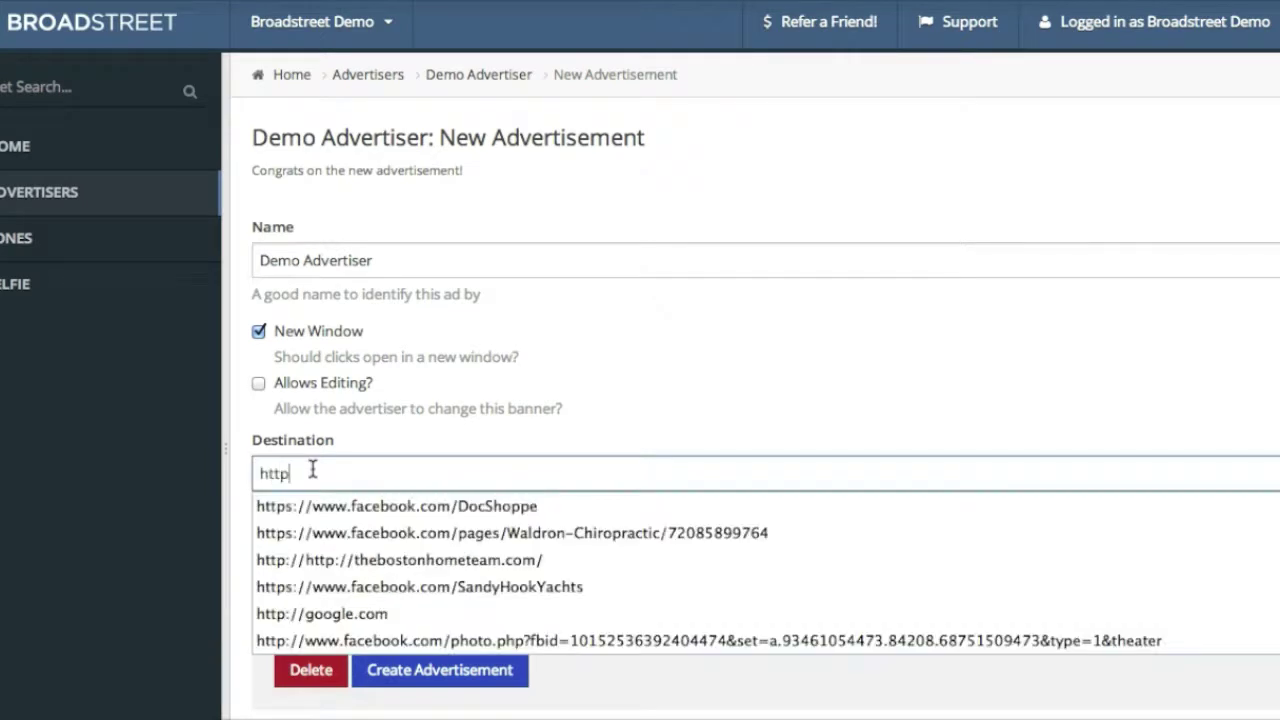
pyautogui.write('://bro')
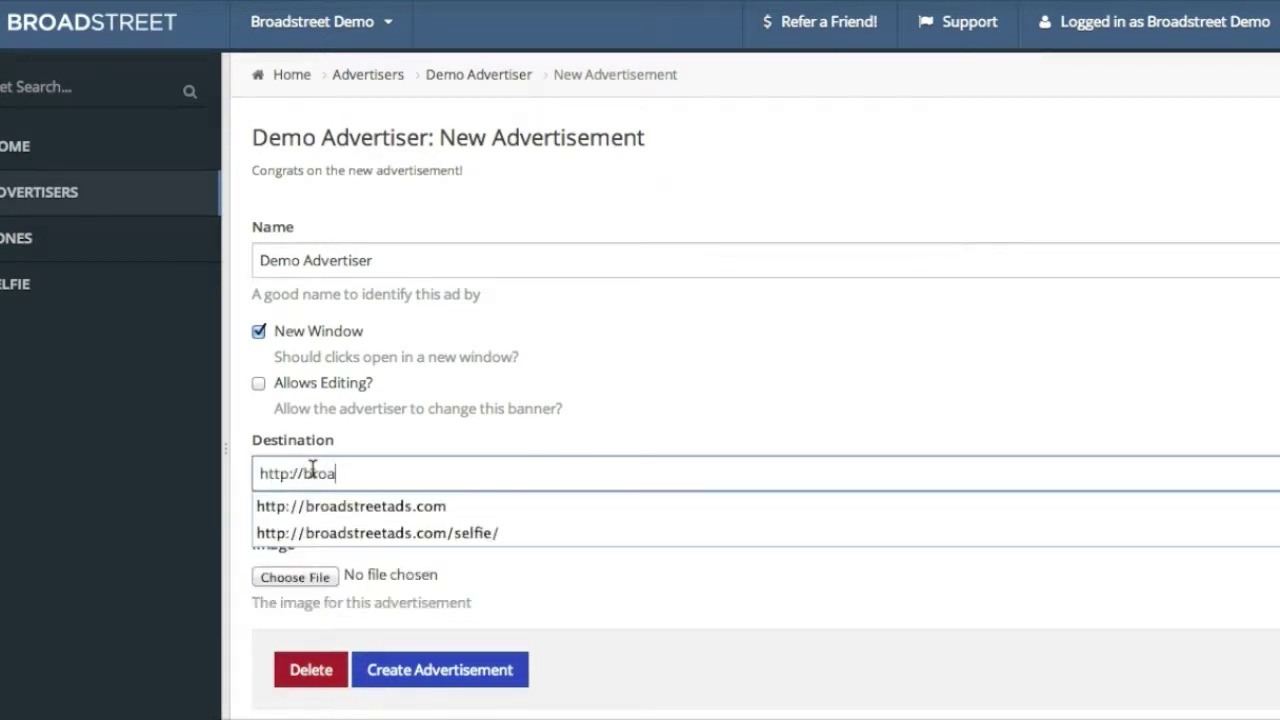
pyautogui.write('ads.com')
pyautogui.click(320, 506)
# Attach blargo-slot-300x250.png and create the ad, resubmitting after a server error
pyautogui.click(297, 578)
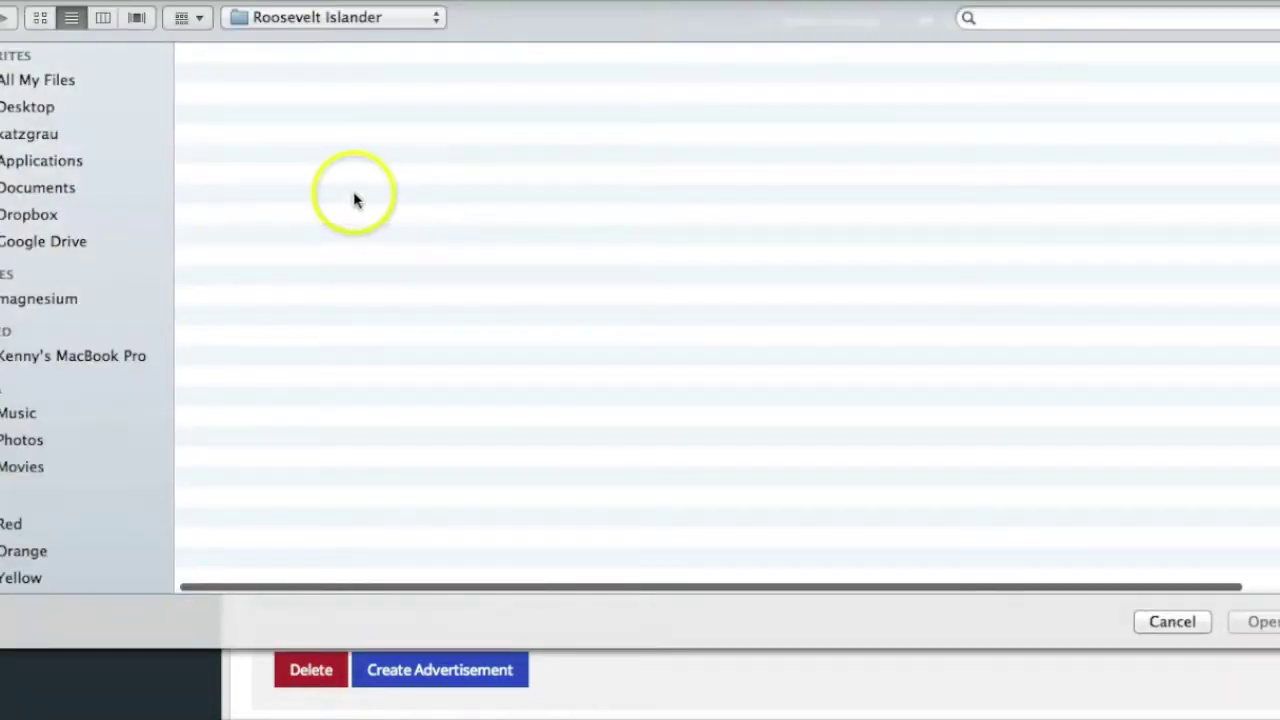
pyautogui.click(10, 107)
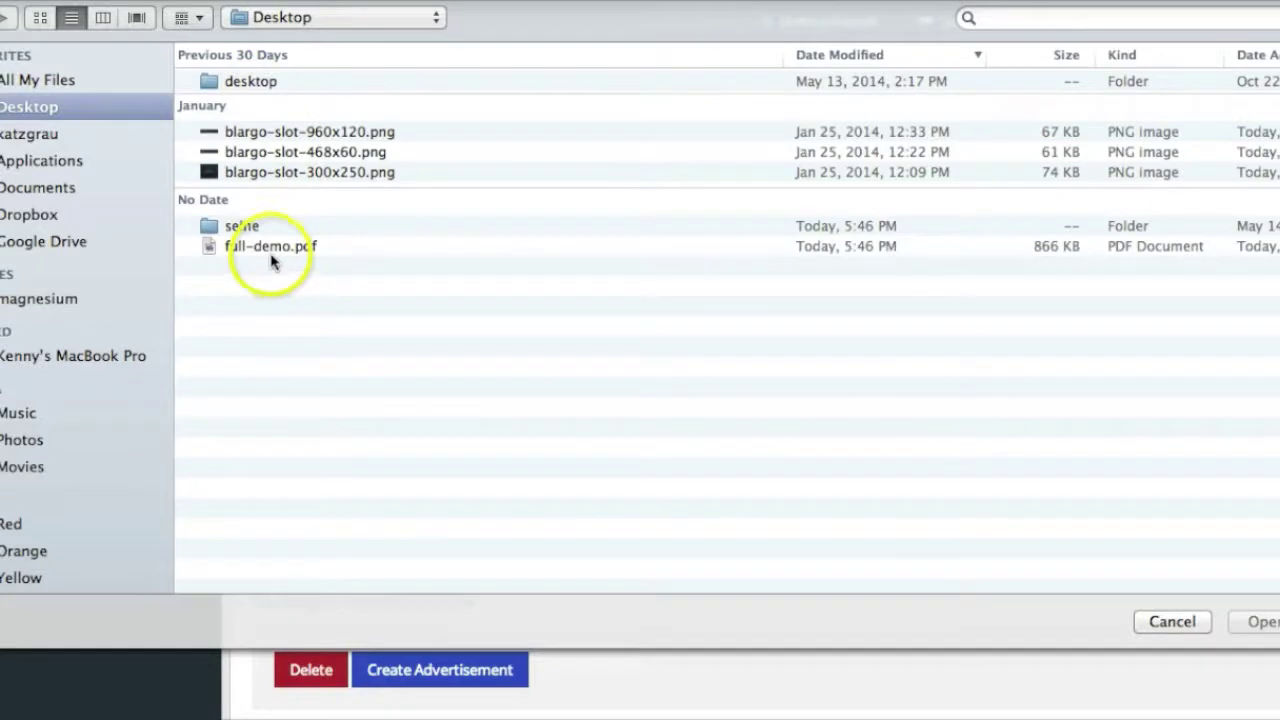
pyautogui.click(258, 172)
pyautogui.doubleClick(262, 174)
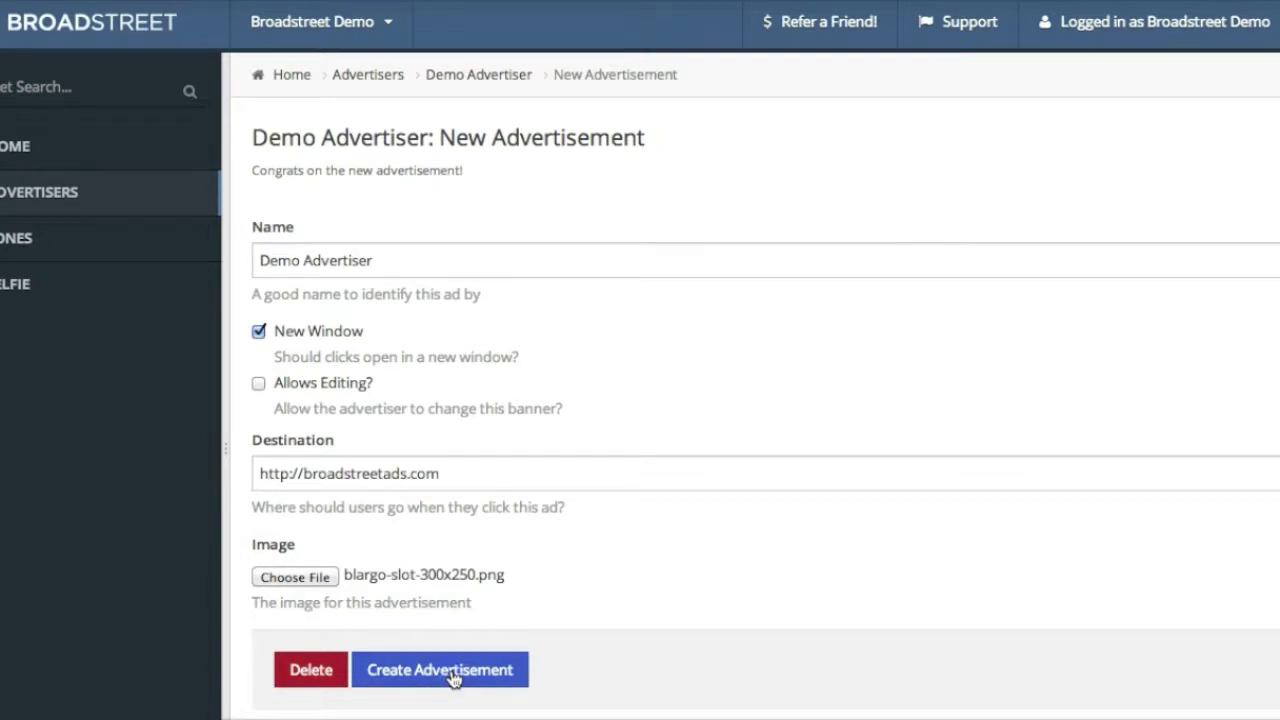
pyautogui.click(452, 678)
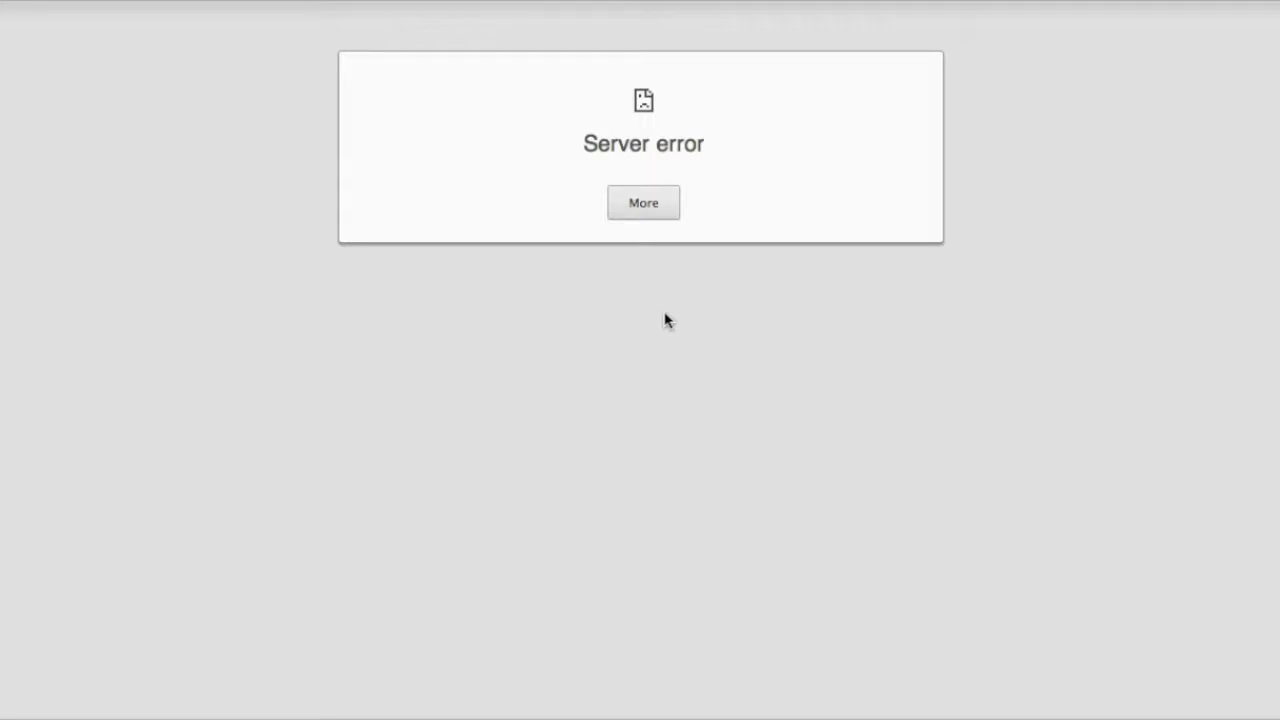
pyautogui.press('super+r')
pyautogui.click(851, 143)
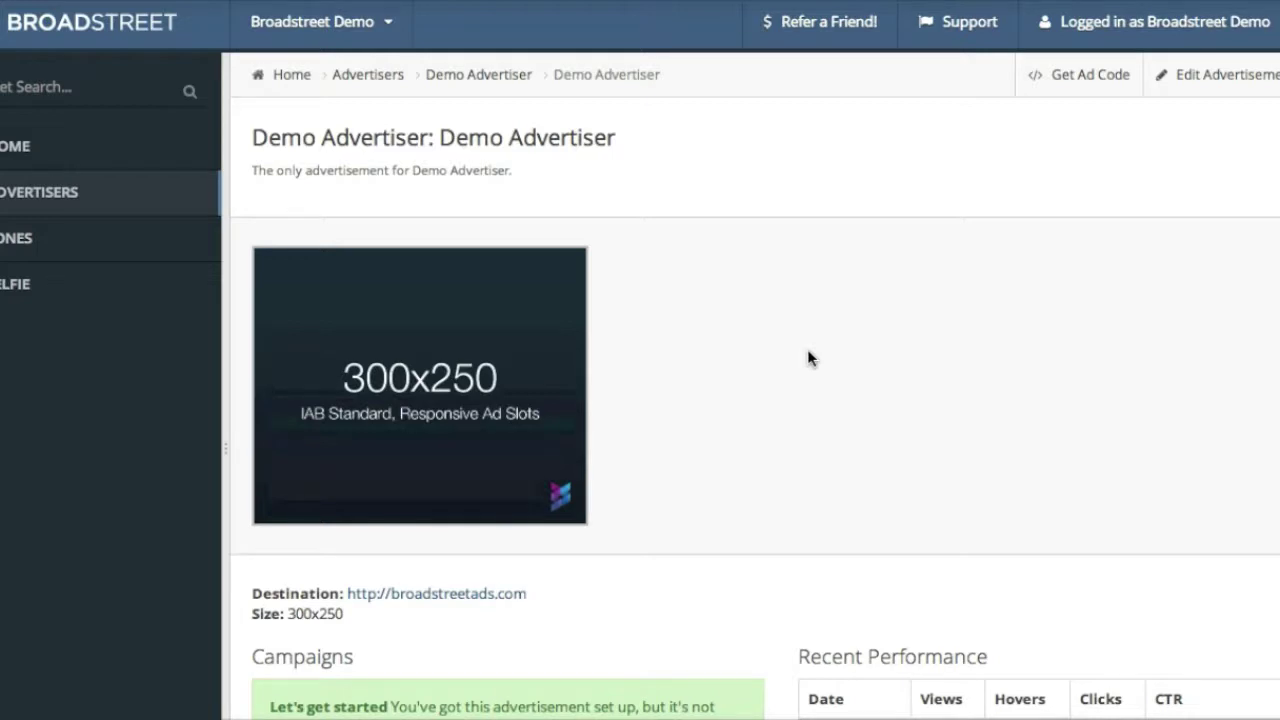
# Create a campaign named 'Quick Campaign' placed in the Sidebar - Top Right - 300x250 zone
pyautogui.scroll(-5, 660, 400)
pyautogui.scroll(-1, 659, 398)
pyautogui.click(615, 386)
pyautogui.click(534, 394)
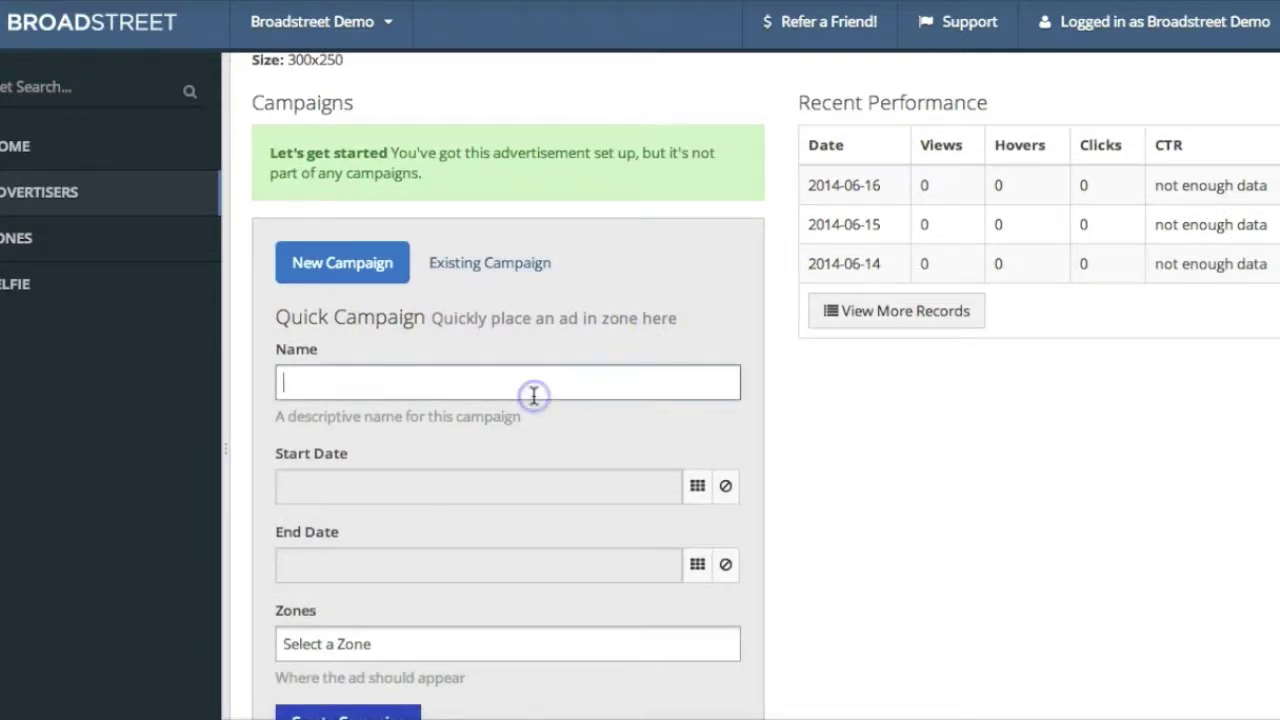
pyautogui.scroll(4, 532, 396)
pyautogui.scroll(-4, 534, 394)
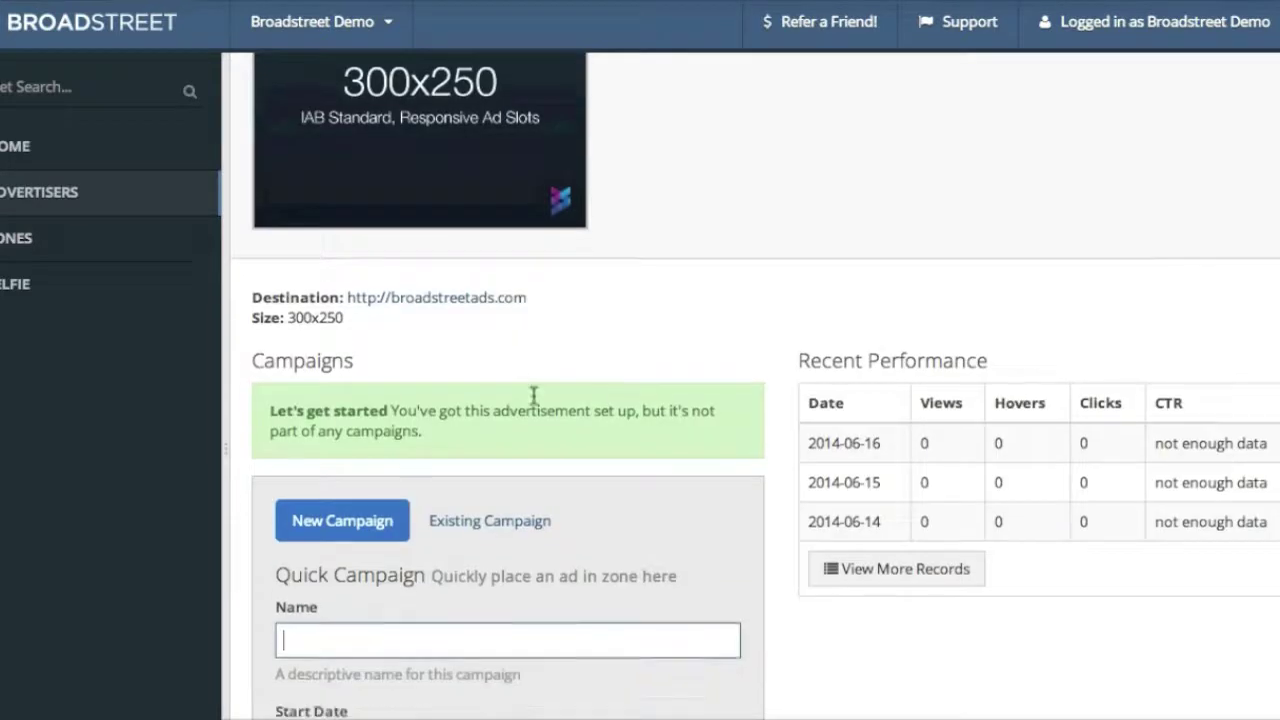
pyautogui.write('Quick Campaign')
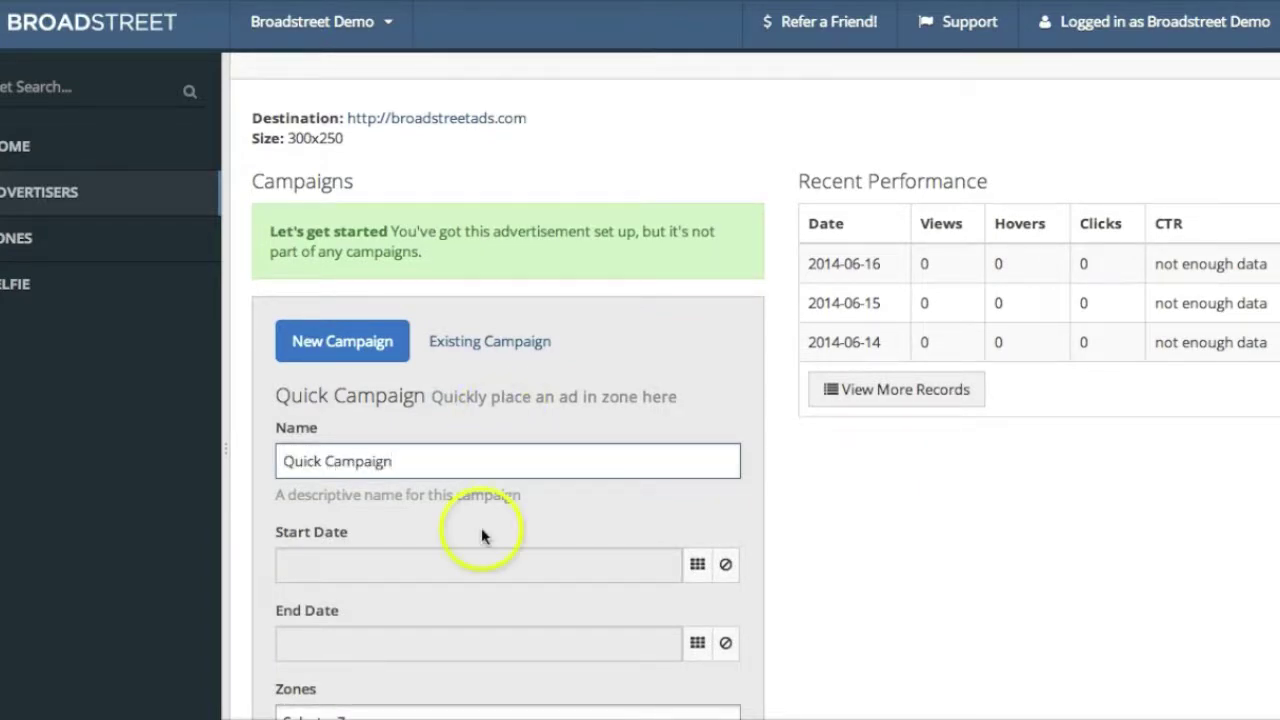
pyautogui.scroll(-1, 481, 544)
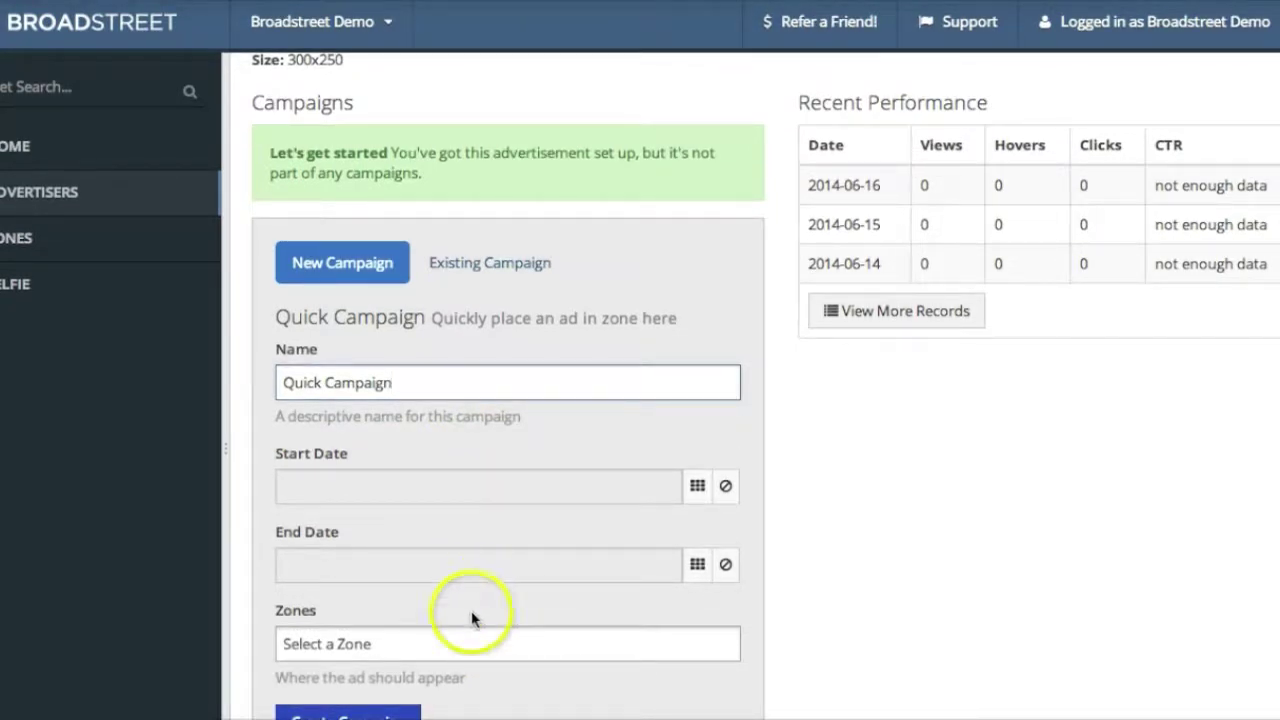
pyautogui.click(459, 646)
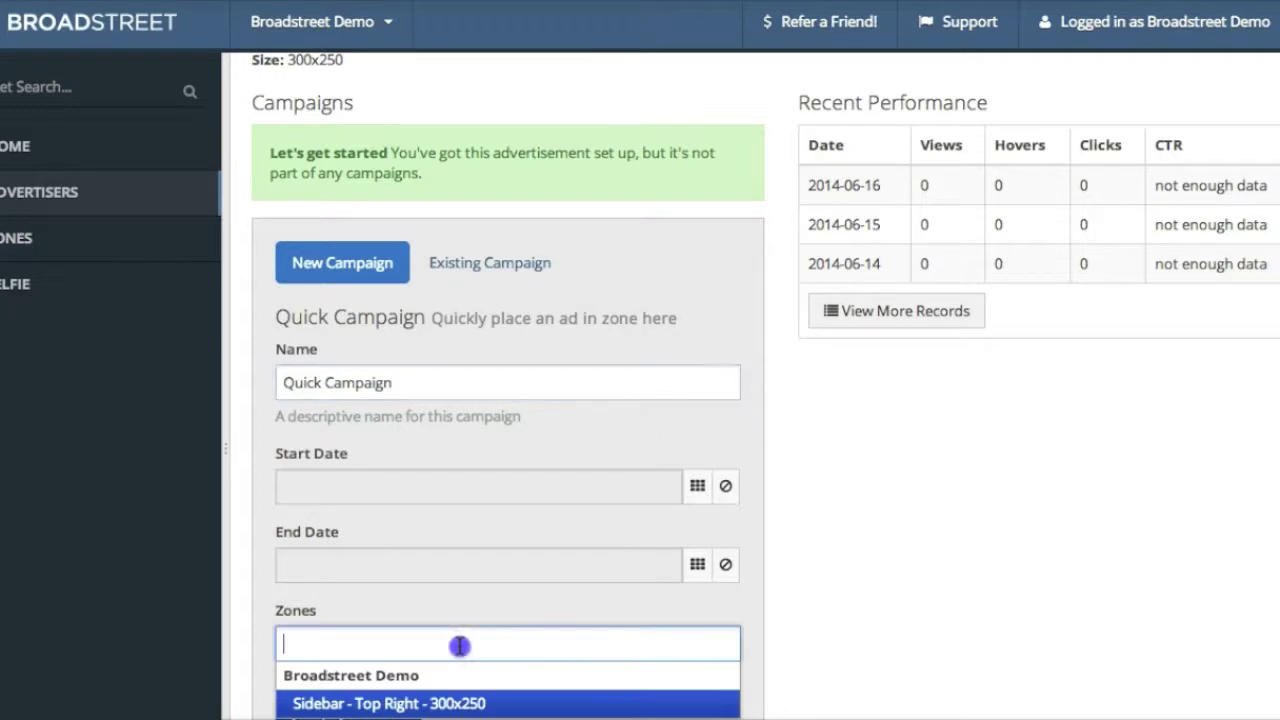
pyautogui.click(486, 700)
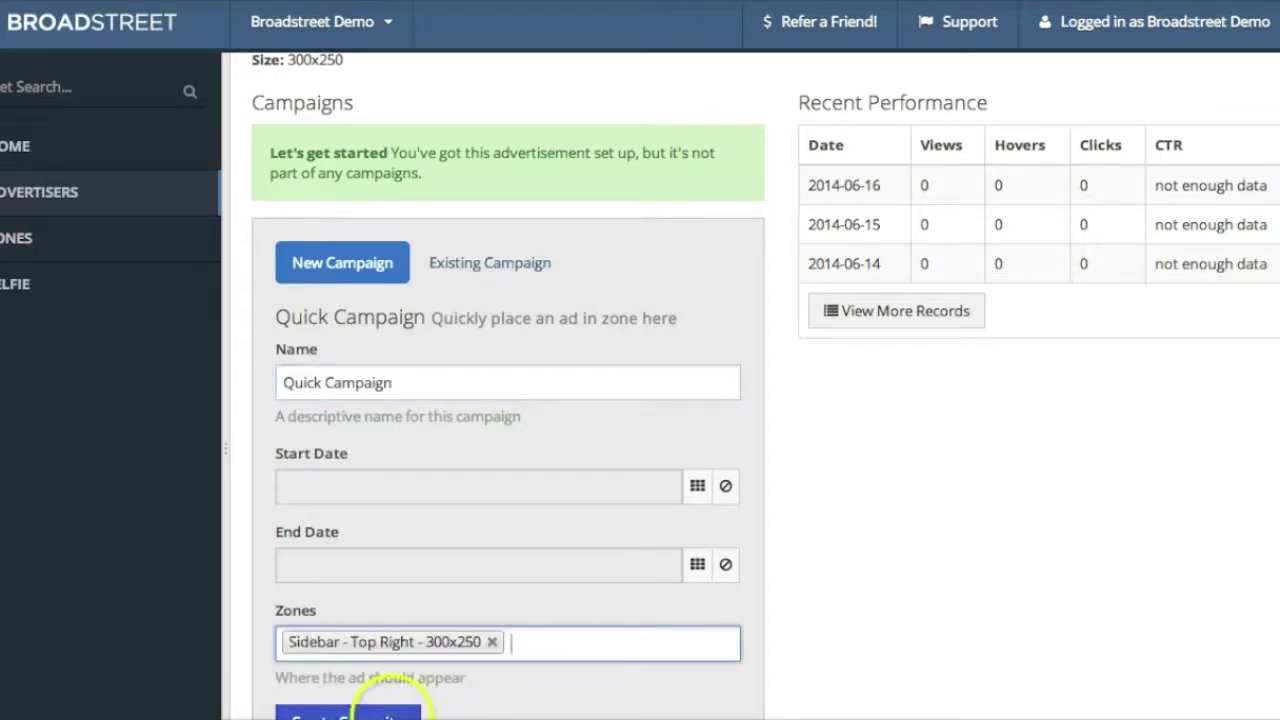
pyautogui.click(390, 715)
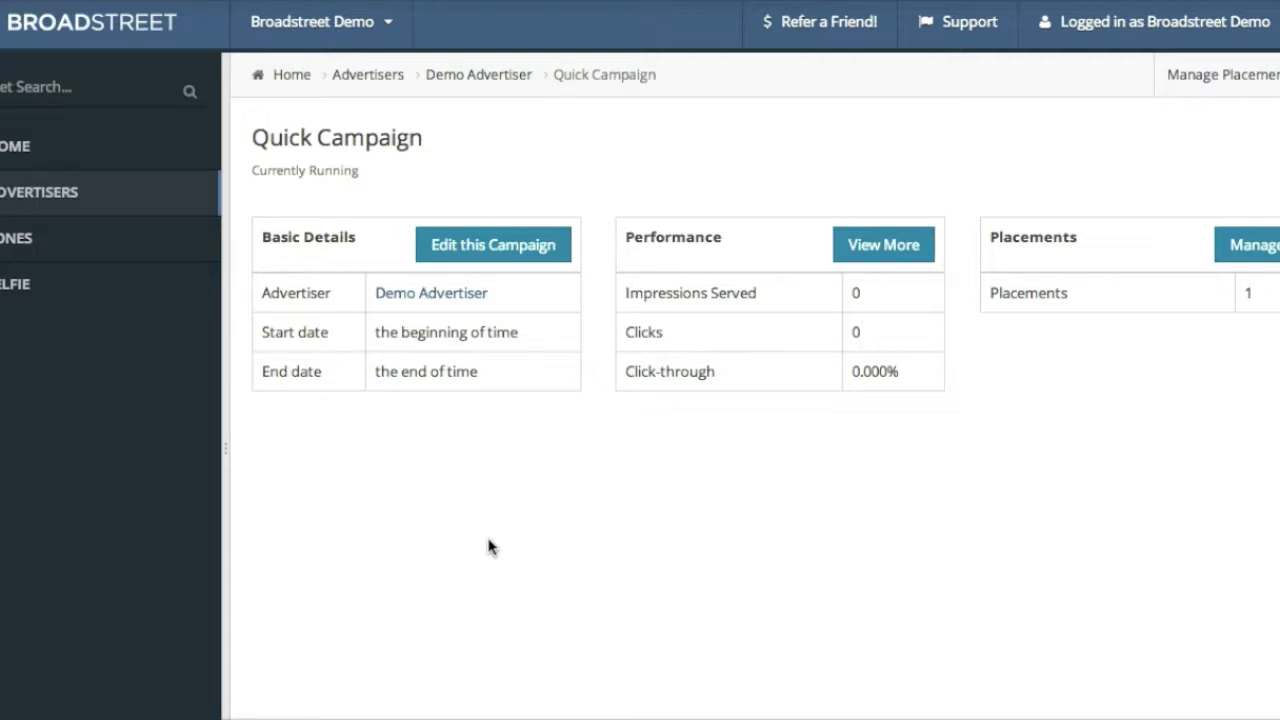
# Reload the Broadstreet Demo blog so the 300x250 ad shows in the Sponsor sidebar
pyautogui.click(622, 152)
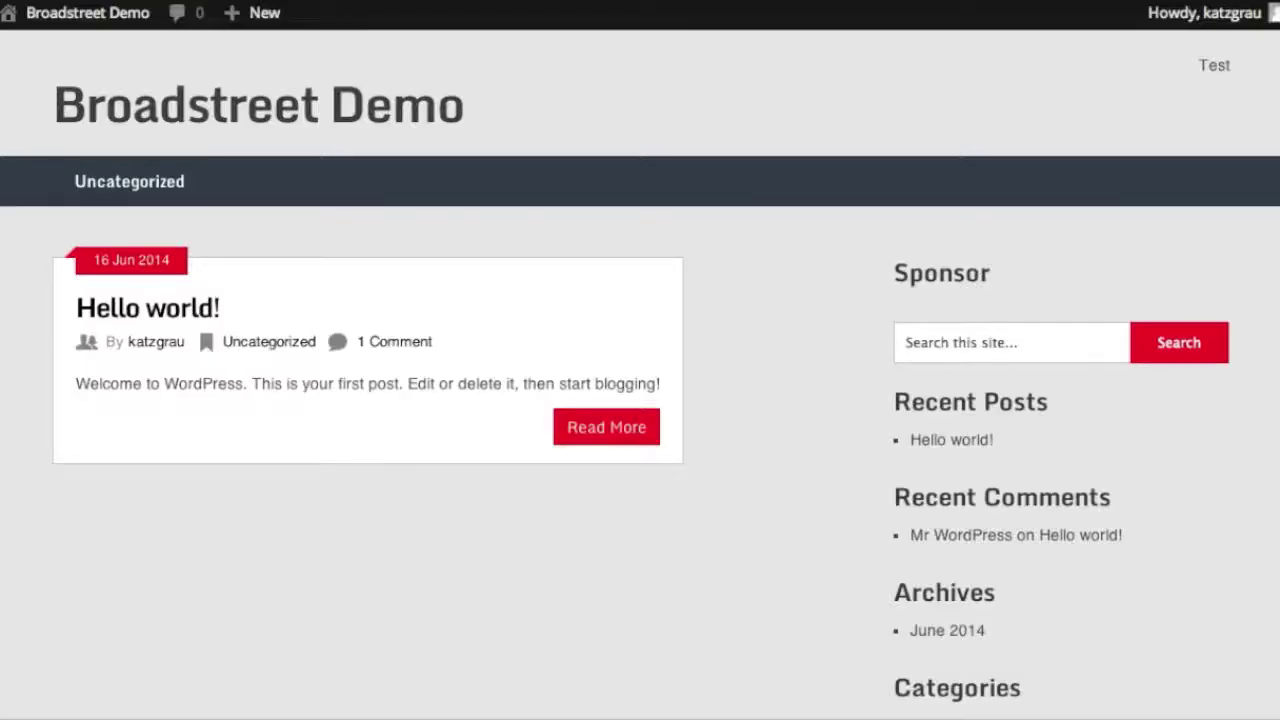
pyautogui.press('super+r')
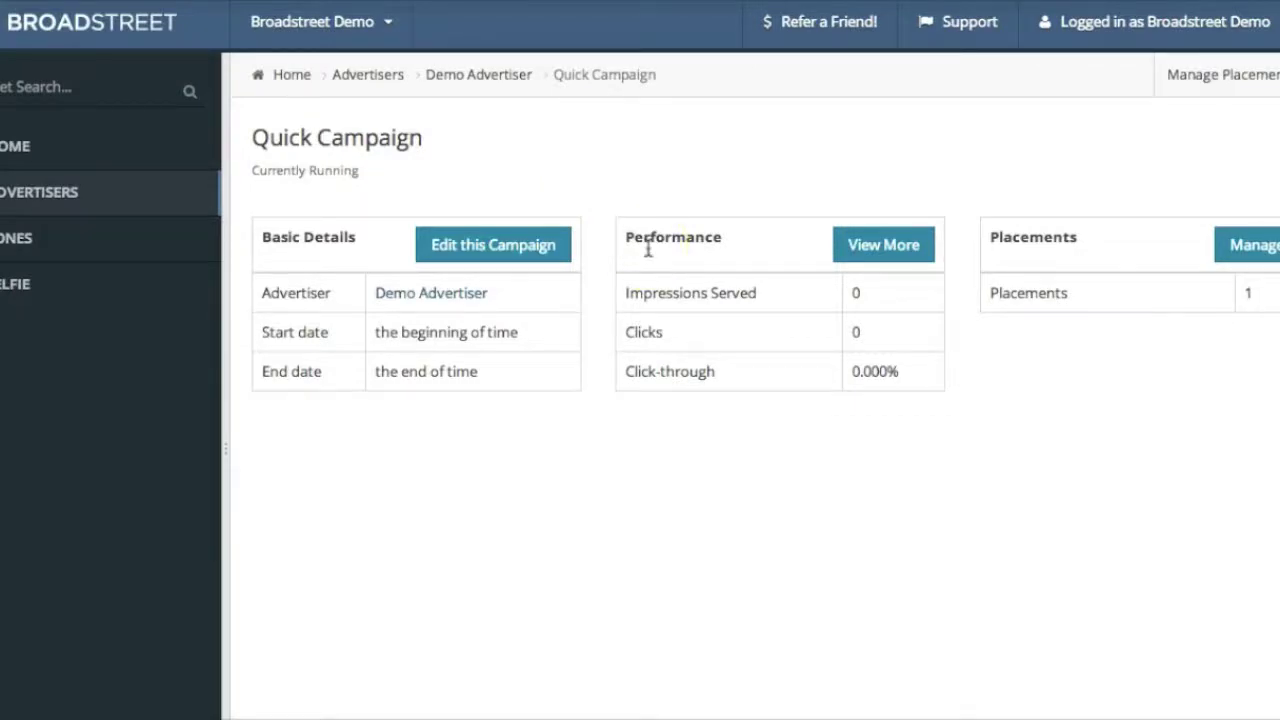
# Go to Demo Advertiser and open its Reporting page: 3 views, 1 hover, 0 clicks
pyautogui.click(474, 80)
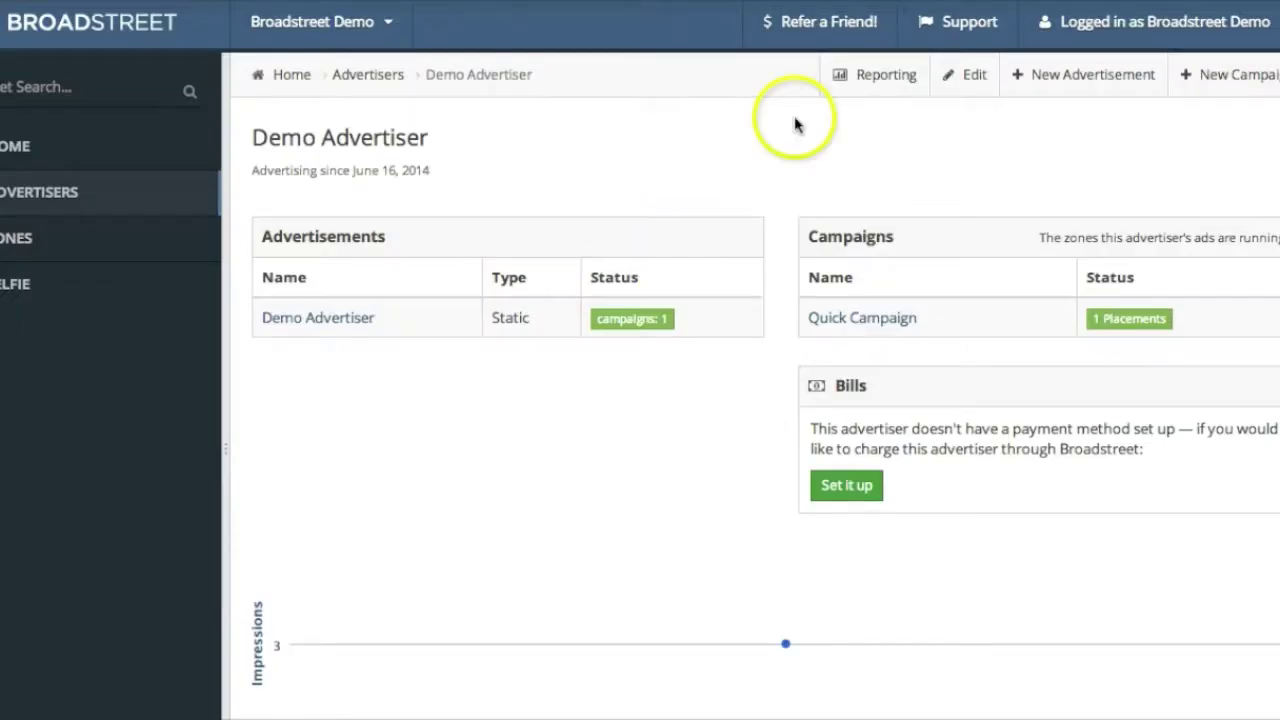
pyautogui.click(874, 81)
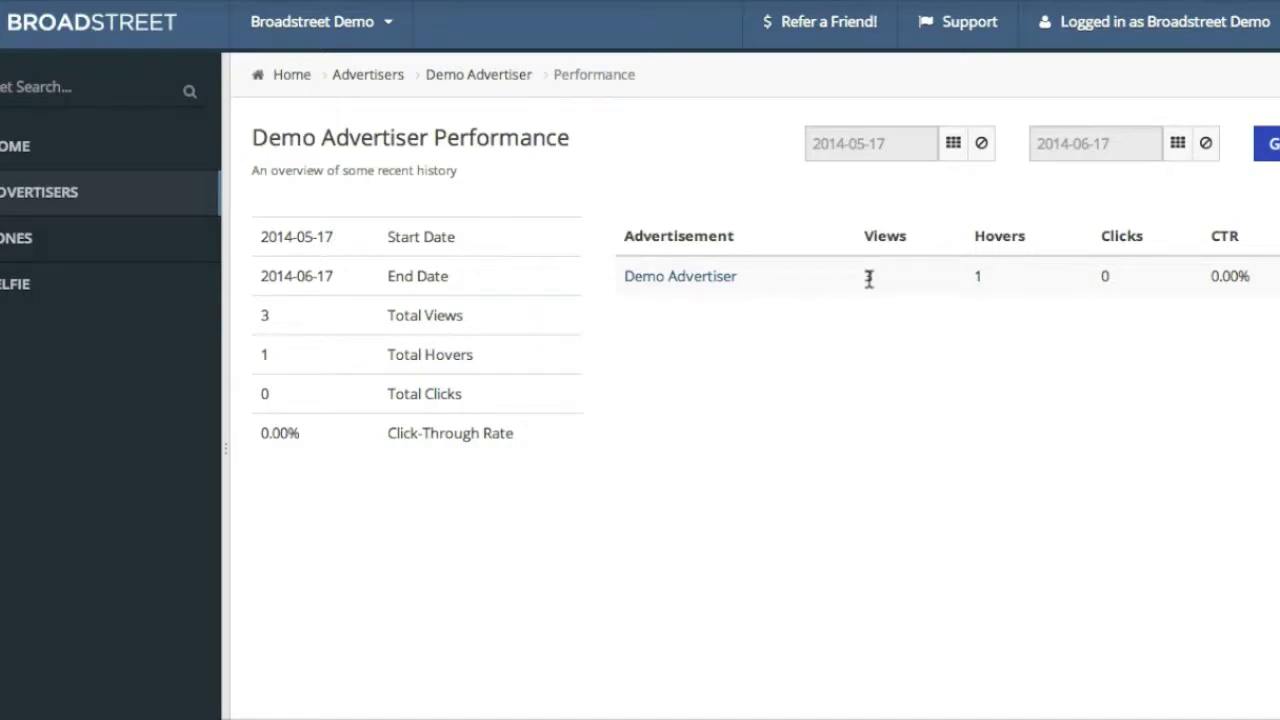
pyautogui.click(955, 144)
pyautogui.click(827, 186)
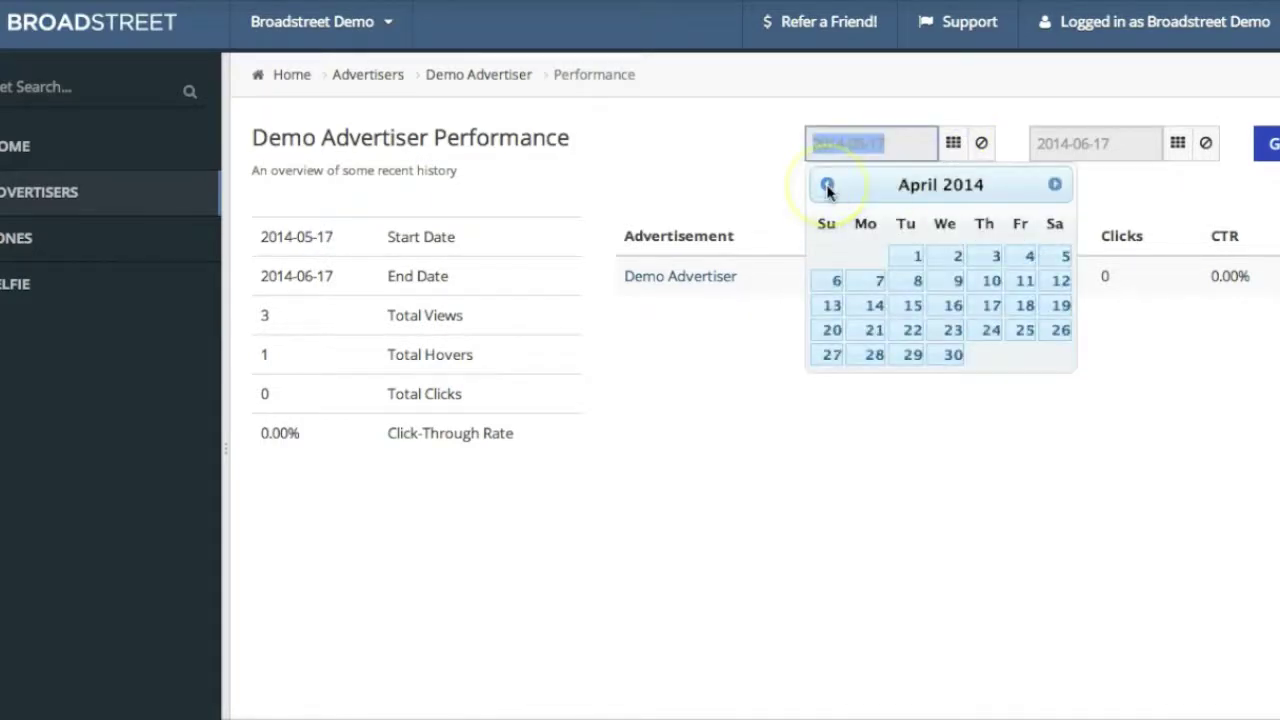
pyautogui.click(752, 185)
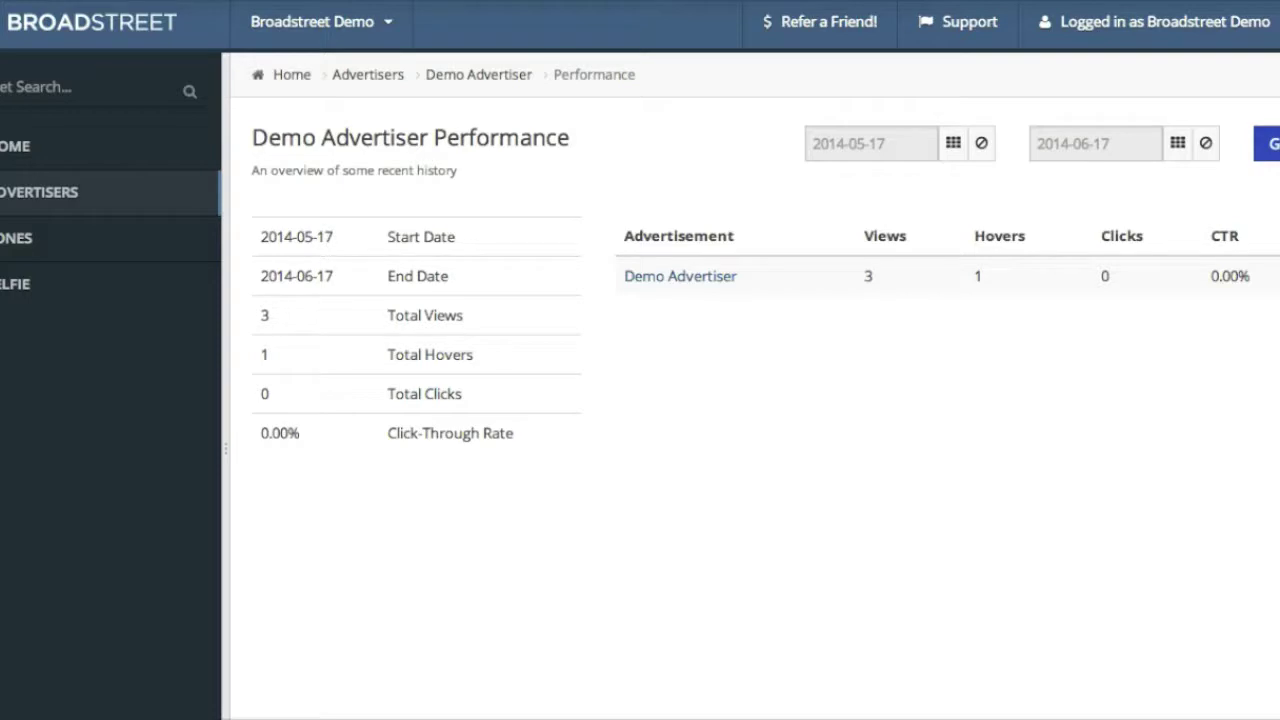
pyautogui.click(932, 30)
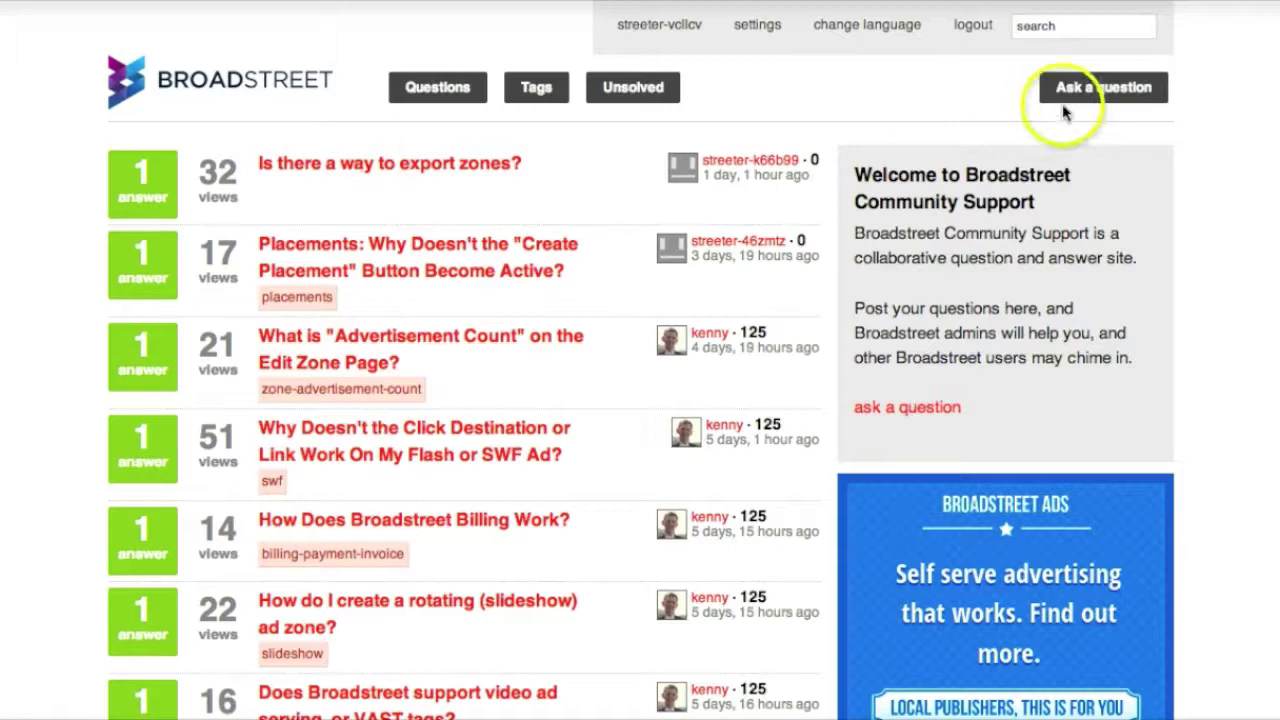
# Browse the community questions and open the one about exporting zones
pyautogui.scroll(-1, 428, 210)
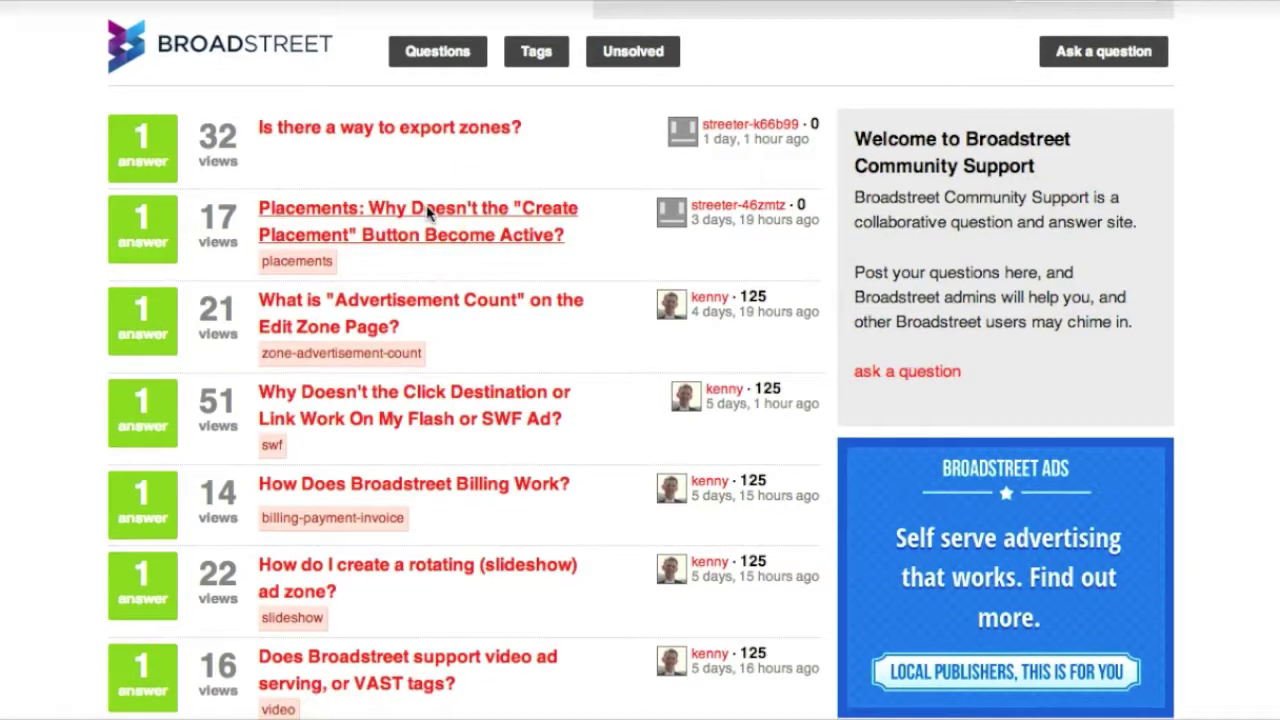
pyautogui.scroll(-6, 428, 213)
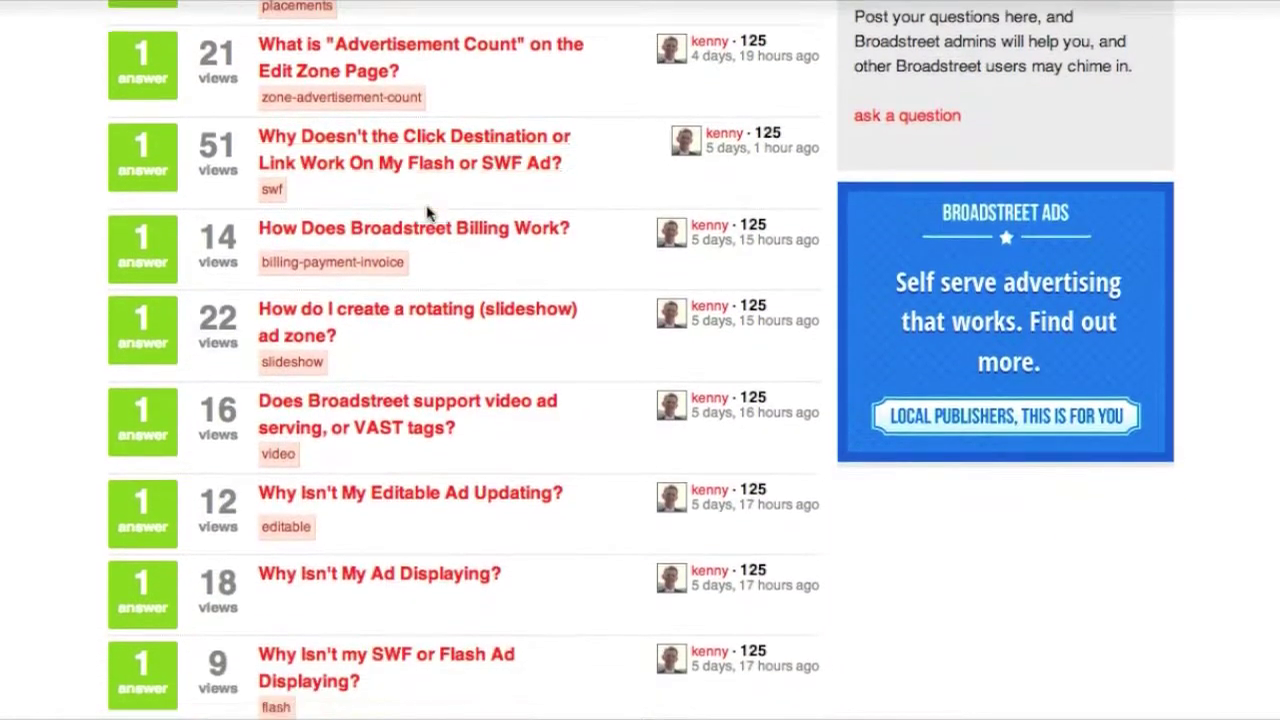
pyautogui.scroll(5, 428, 212)
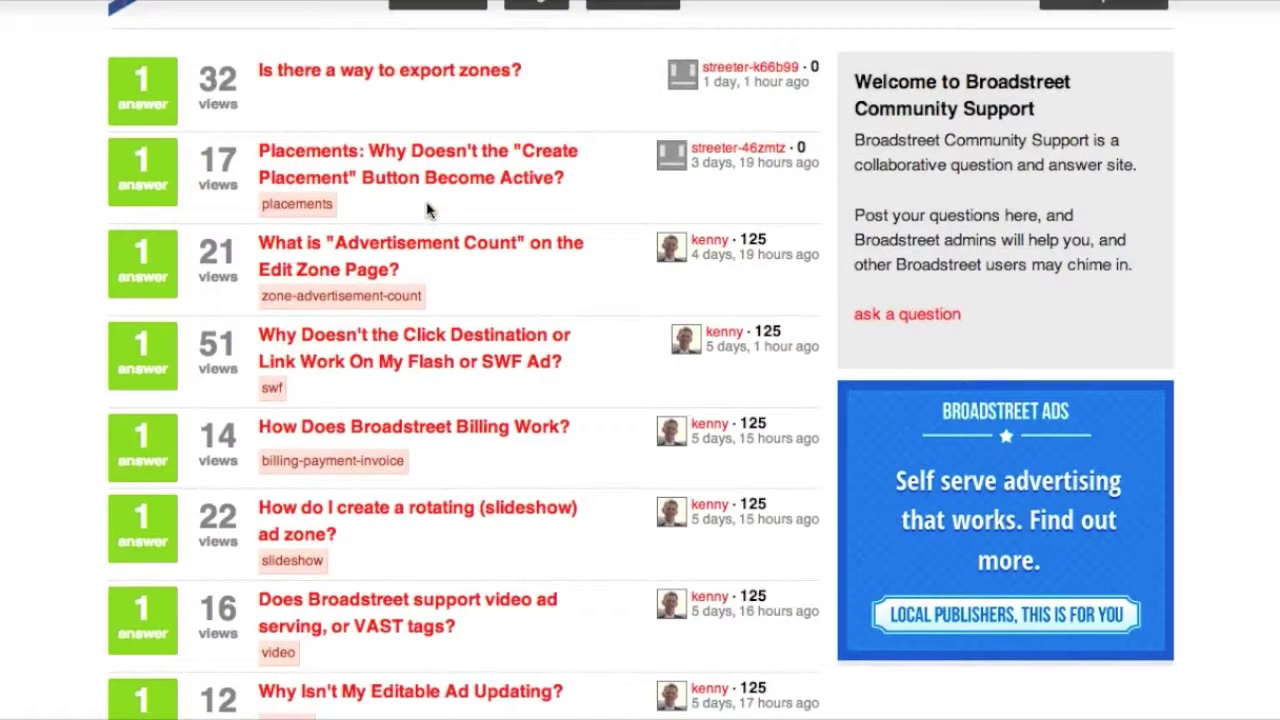
pyautogui.scroll(2, 428, 210)
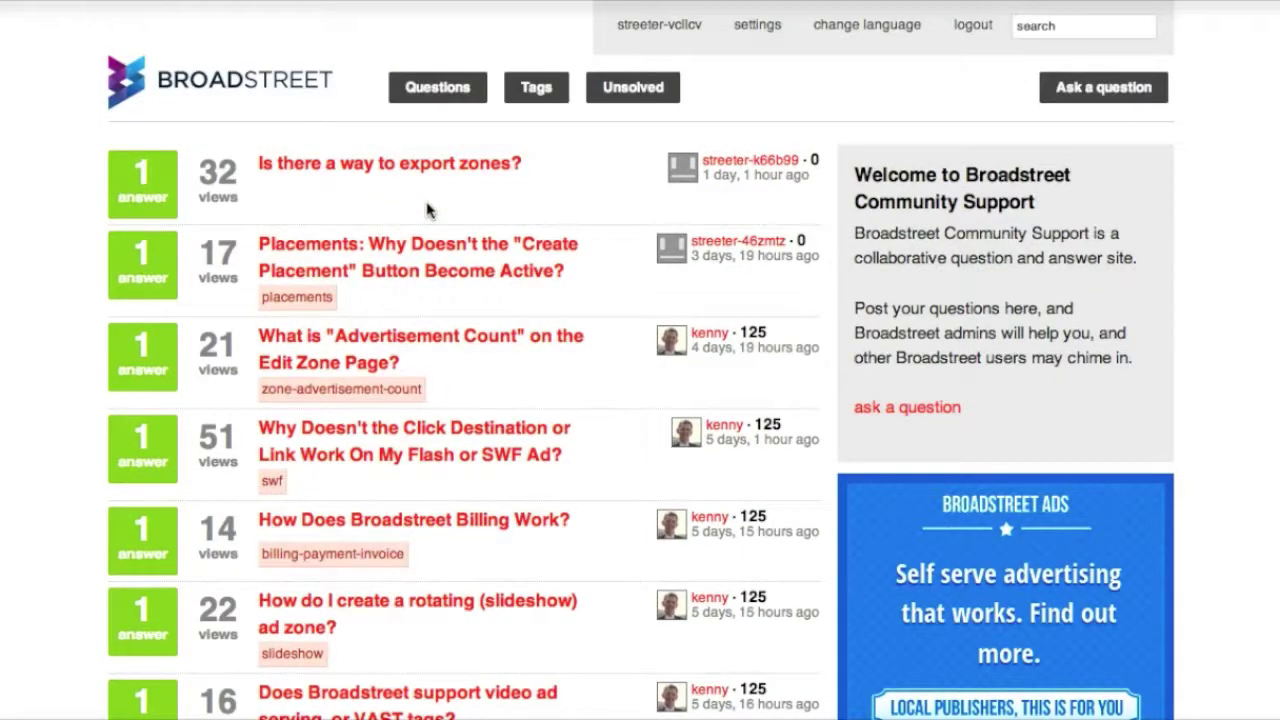
pyautogui.click(433, 170)
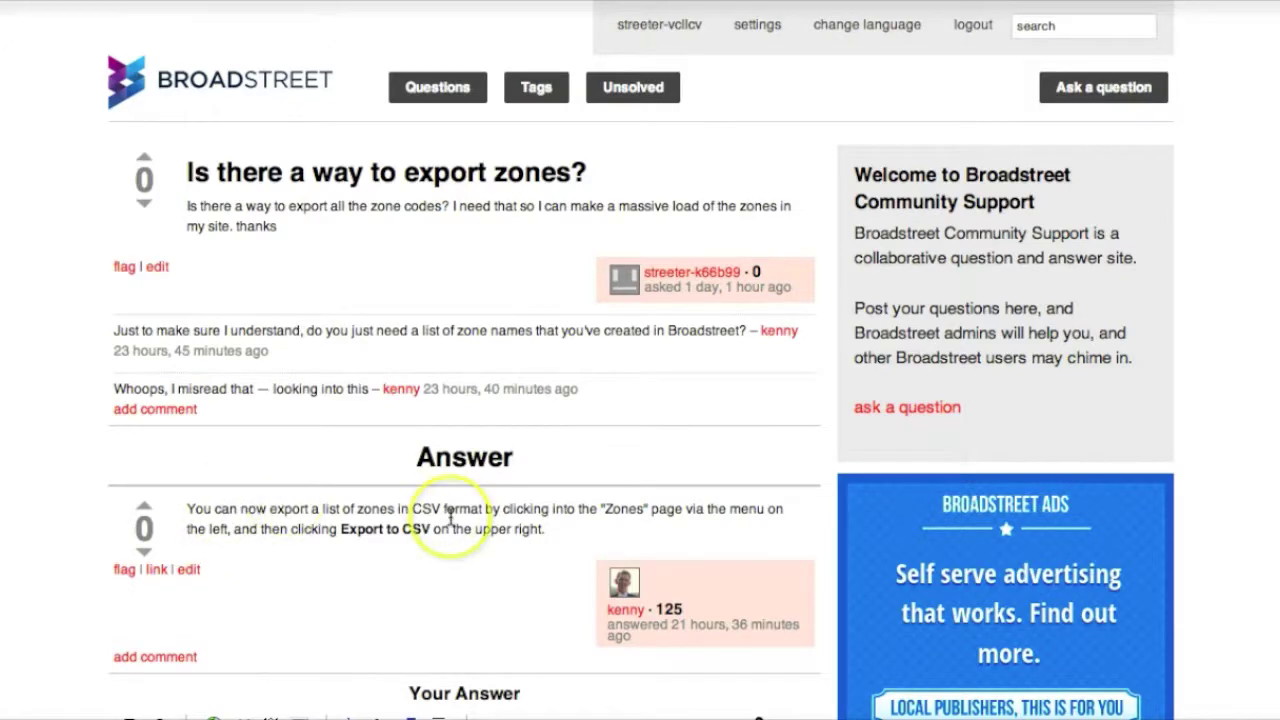
# Return to the full list of answered community questions and scroll through it
pyautogui.scroll(-1, 445, 515)
pyautogui.scroll(1, 449, 517)
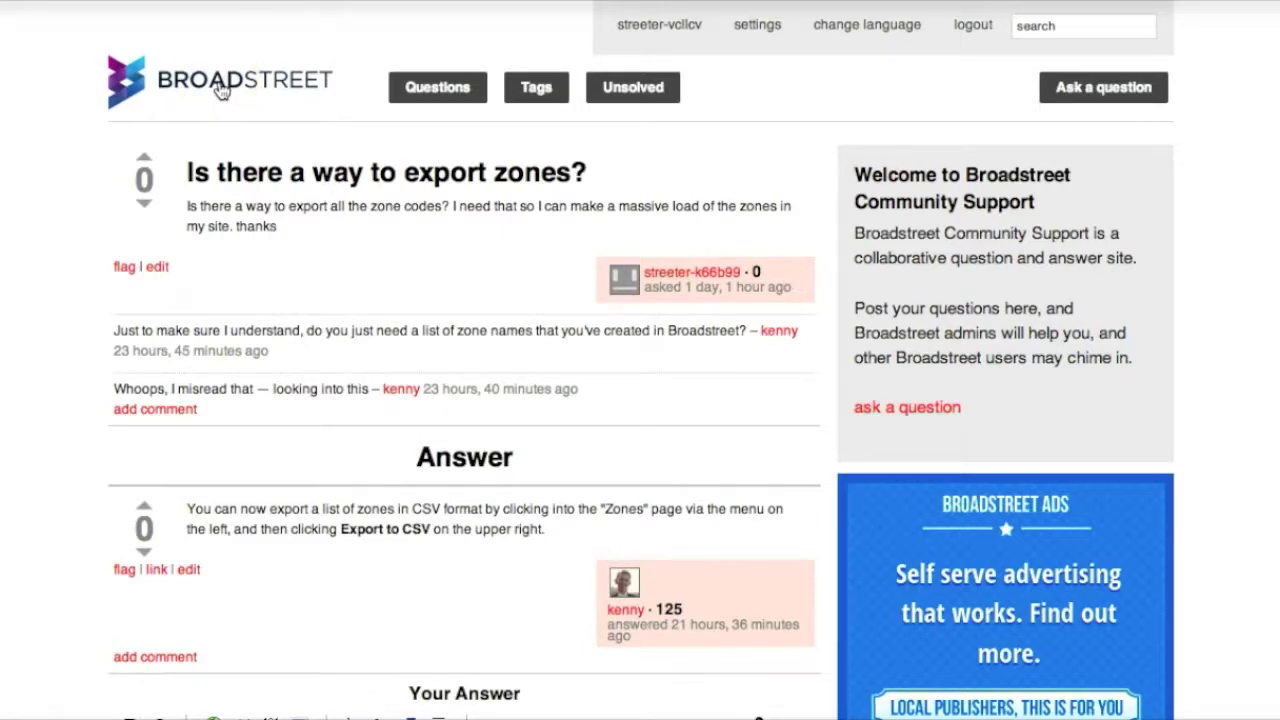
pyautogui.click(221, 90)
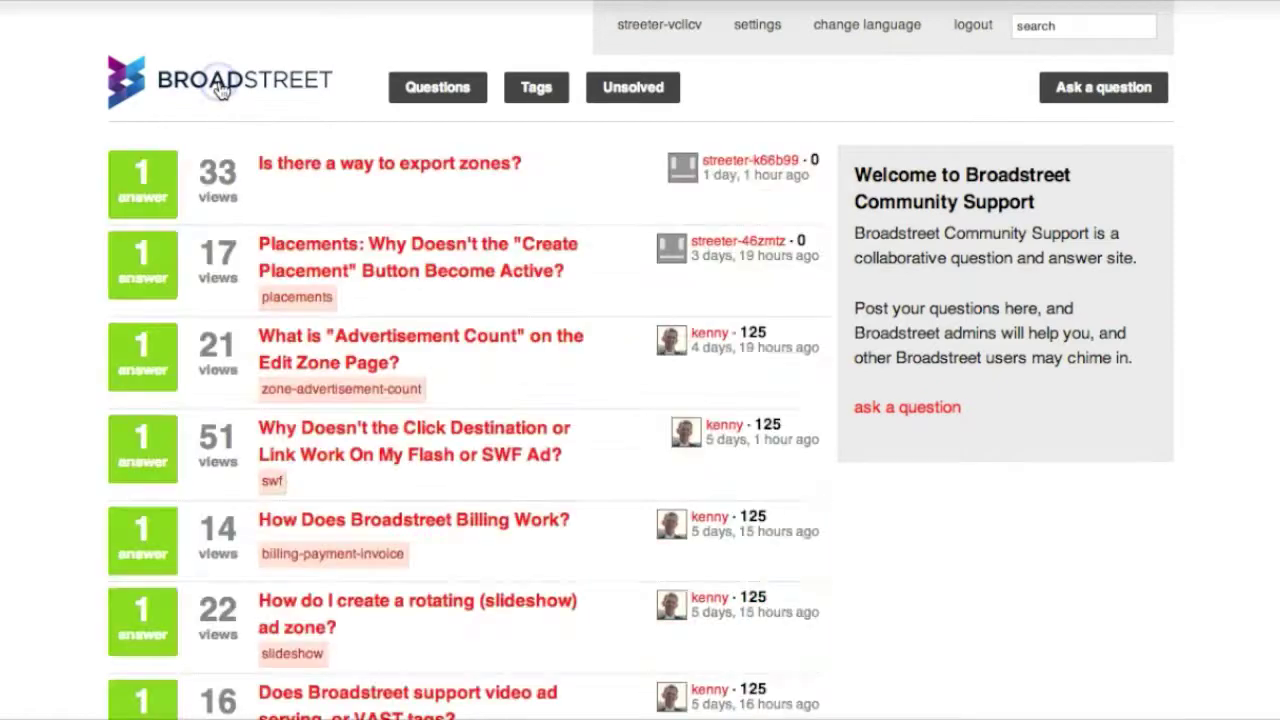
pyautogui.scroll(-3, 505, 285)
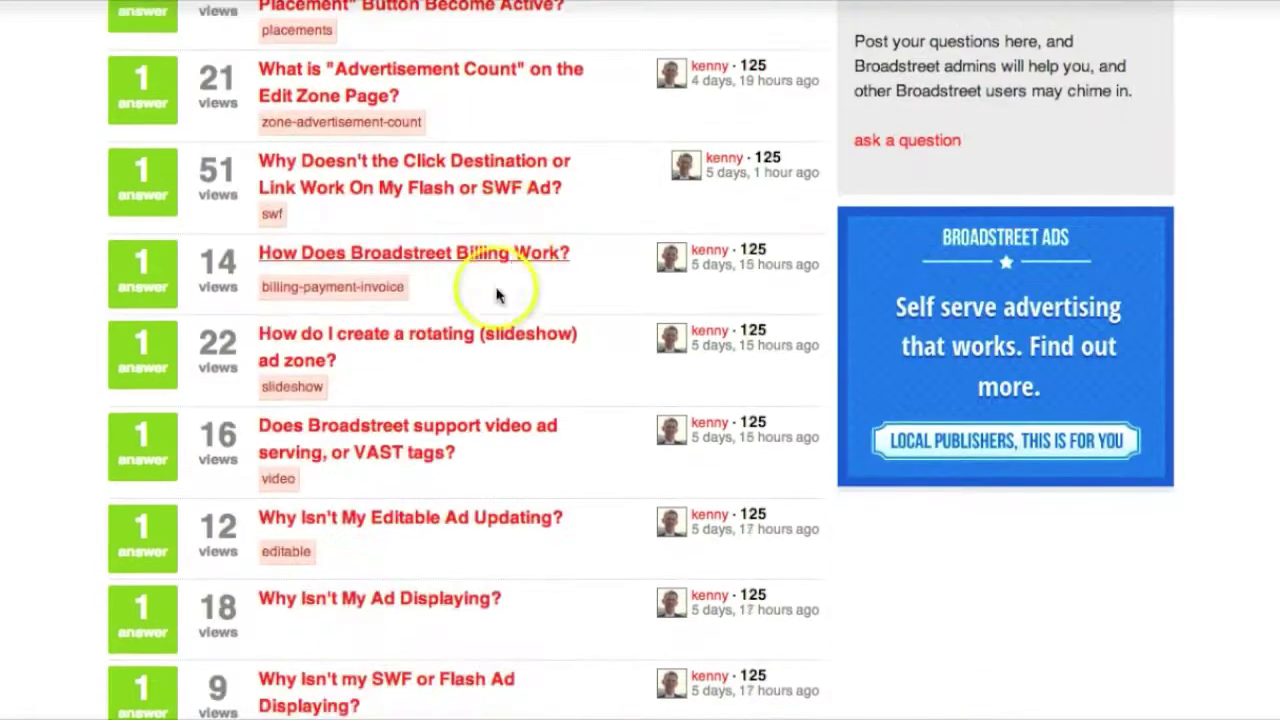
pyautogui.scroll(2, 320, 509)
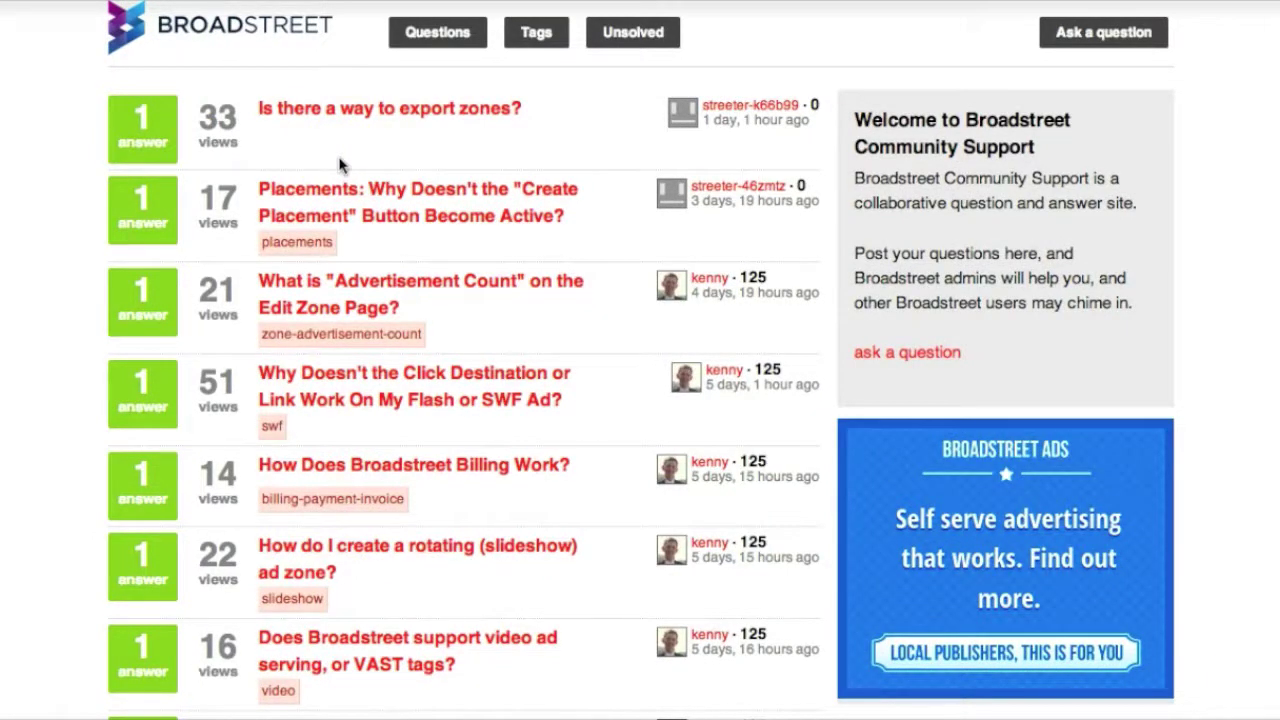
pyautogui.scroll(1, 340, 165)
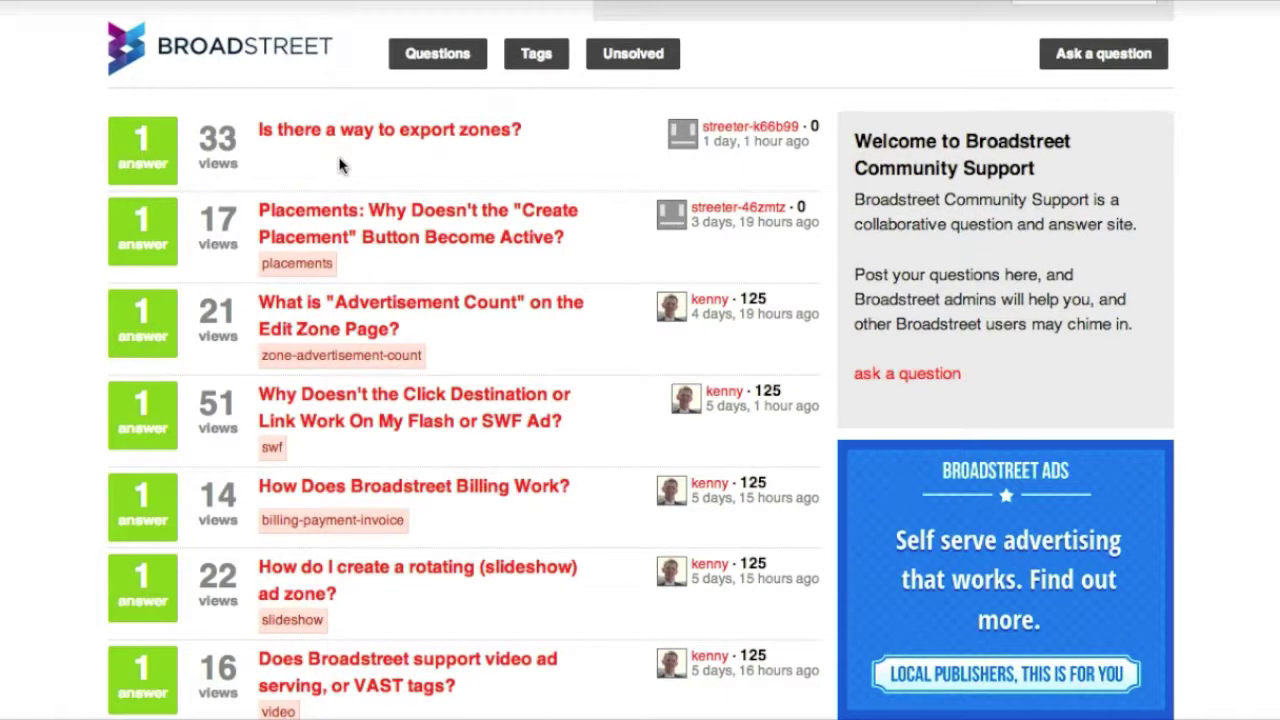
pyautogui.click(380, 180)
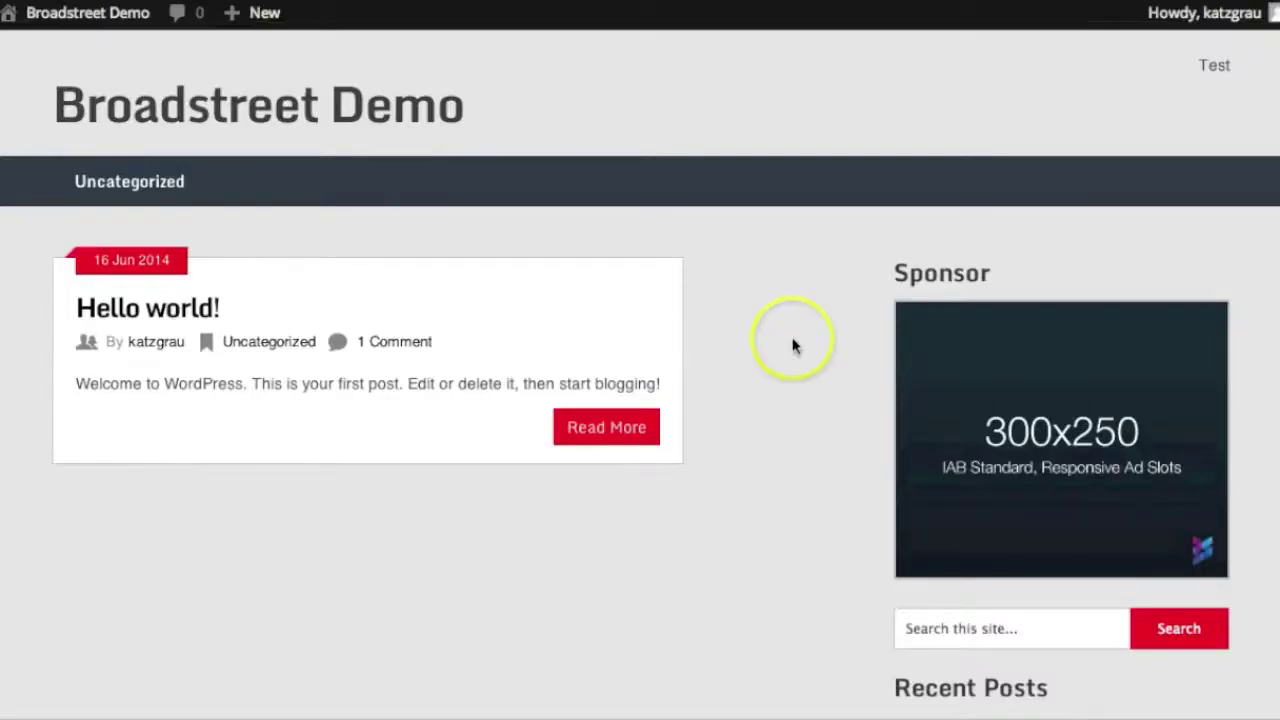
pyautogui.scroll(-2, 798, 345)
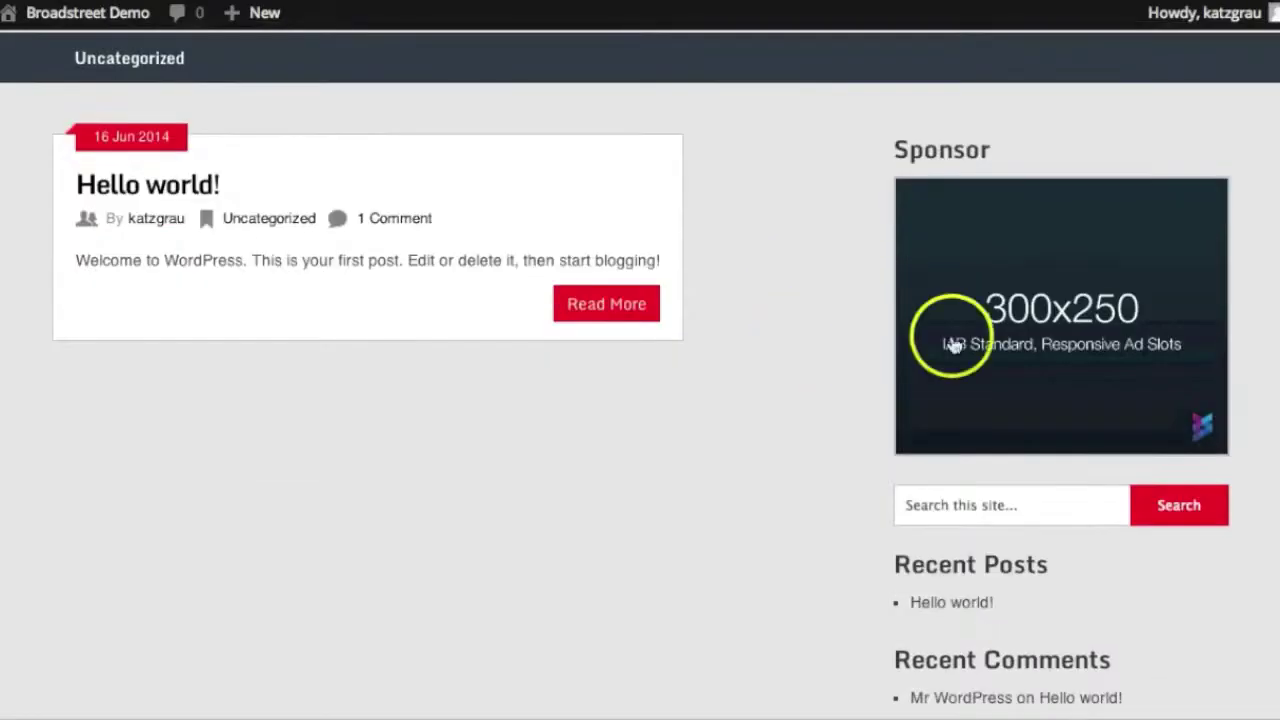
pyautogui.scroll(-1, 1005, 345)
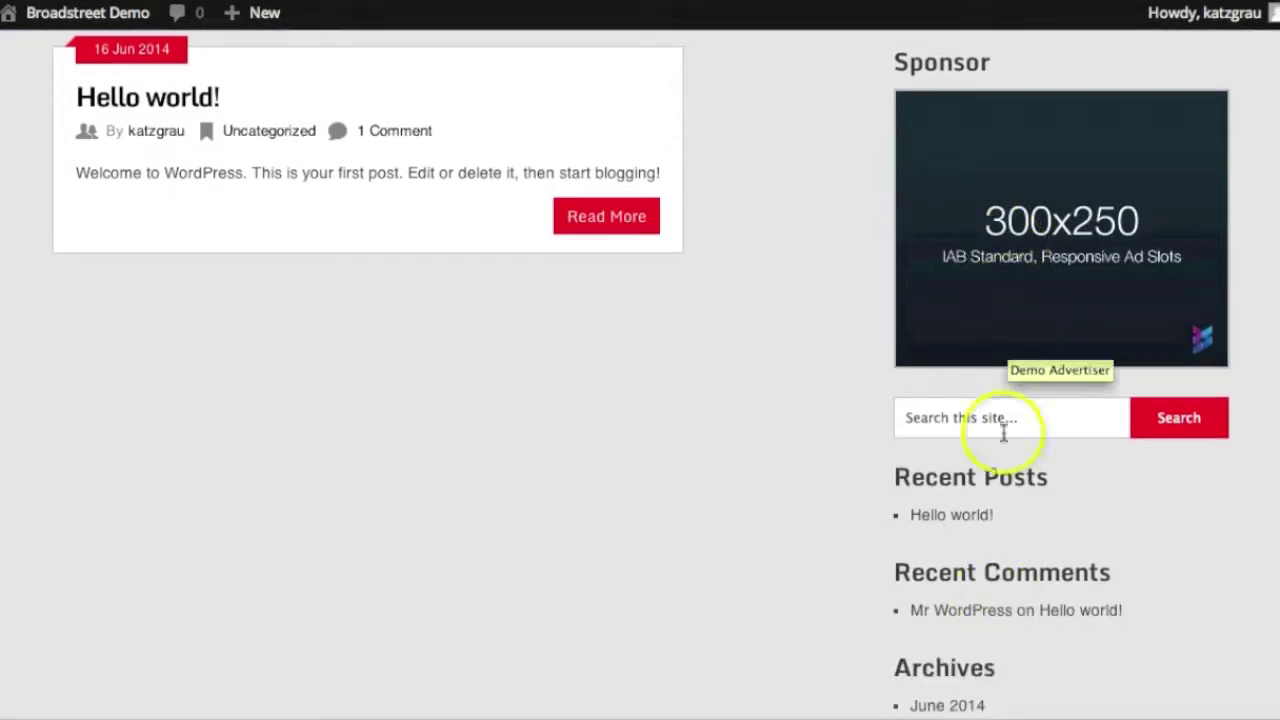
pyautogui.scroll(-2, 1025, 325)
pyautogui.scroll(5, 1017, 560)
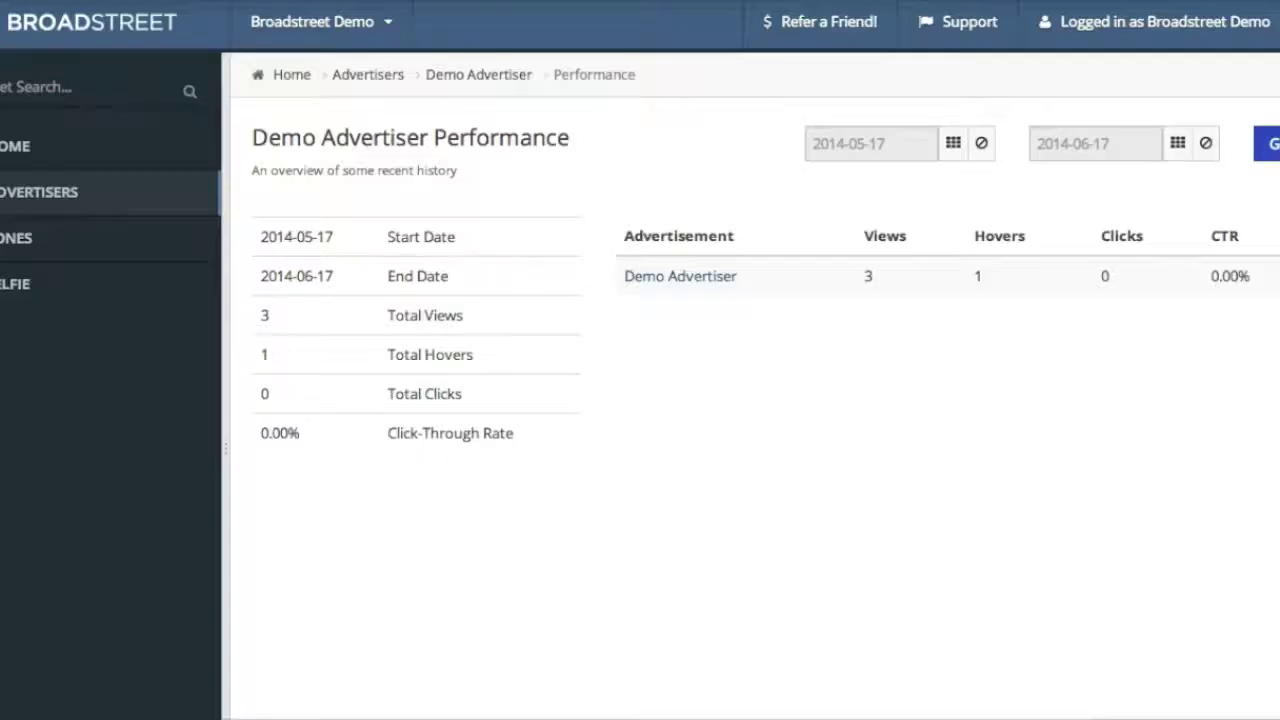
# Create the advertiser 'Second Demo Advertiser' and begin a first advertisement for it
pyautogui.click(368, 84)
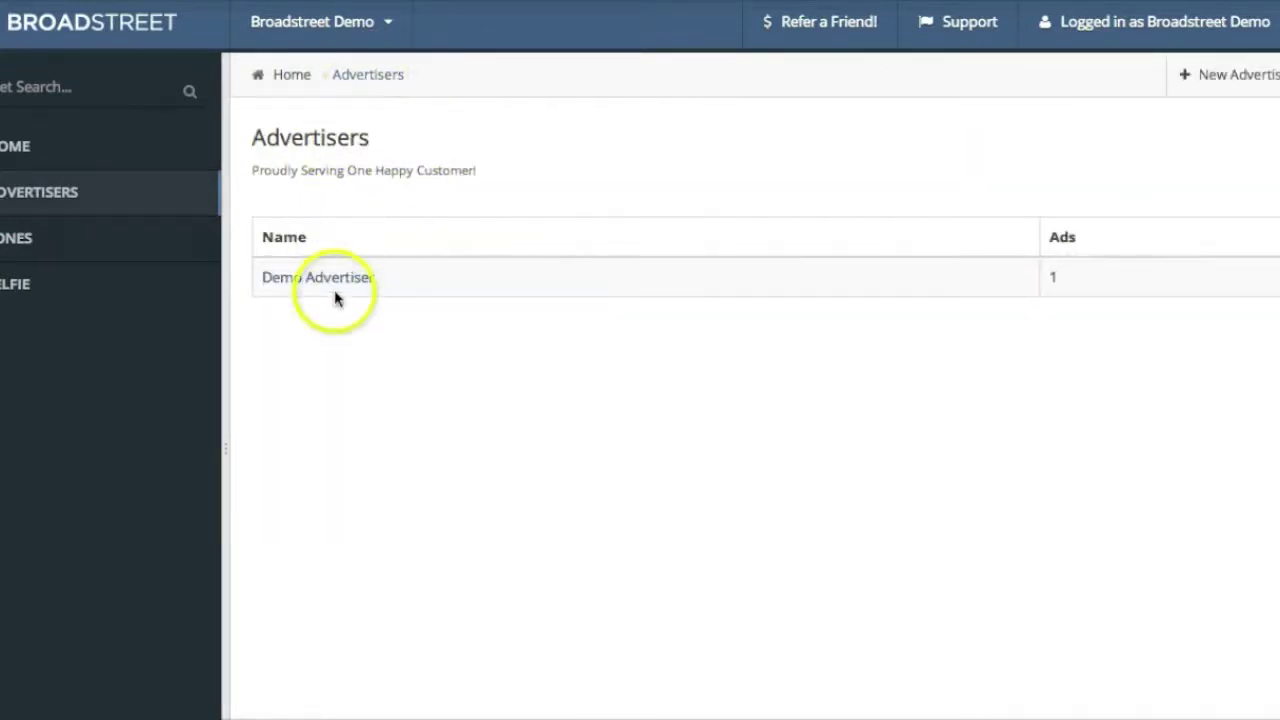
pyautogui.click(1211, 74)
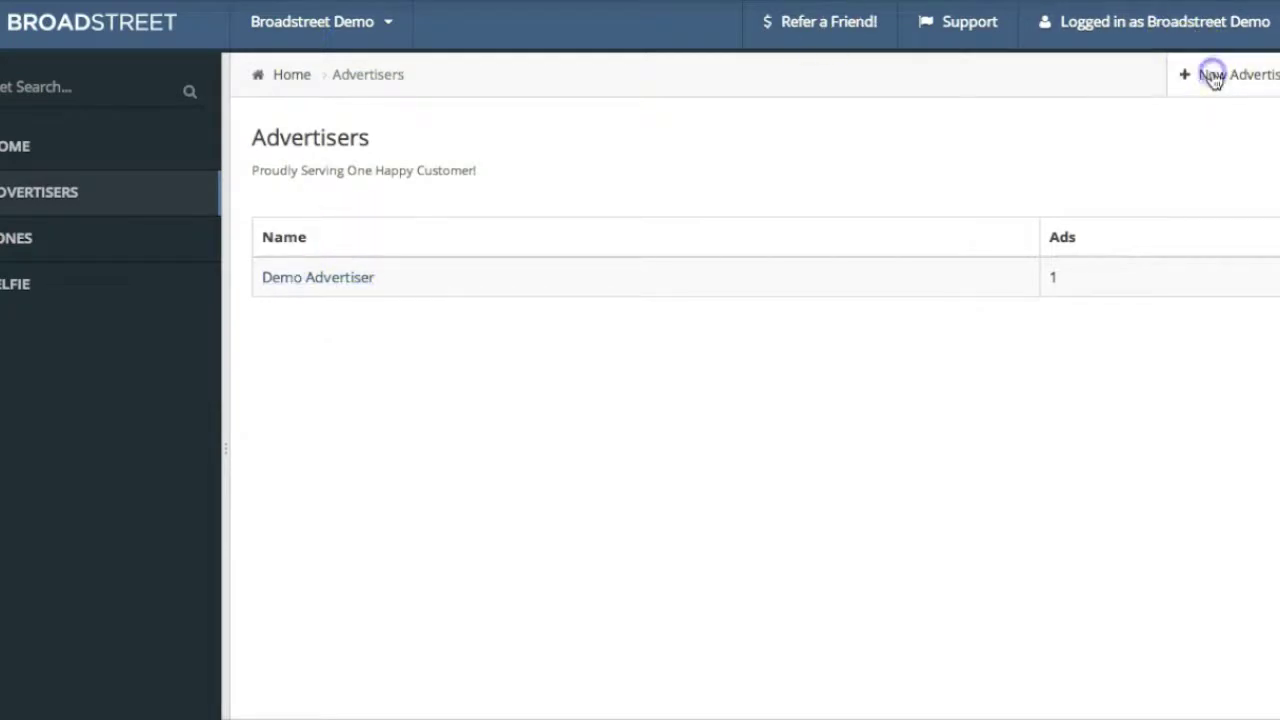
pyautogui.click(368, 252)
pyautogui.write('Seco')
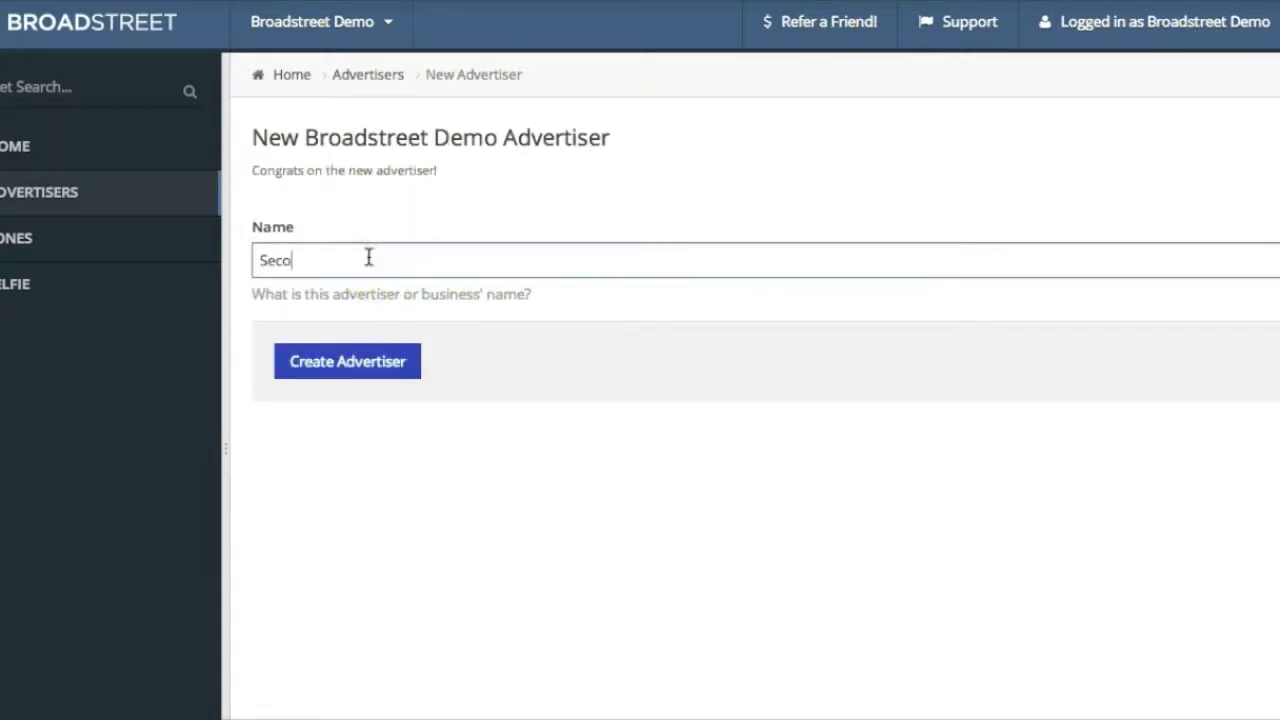
pyautogui.write('nd Demo Advertiser')
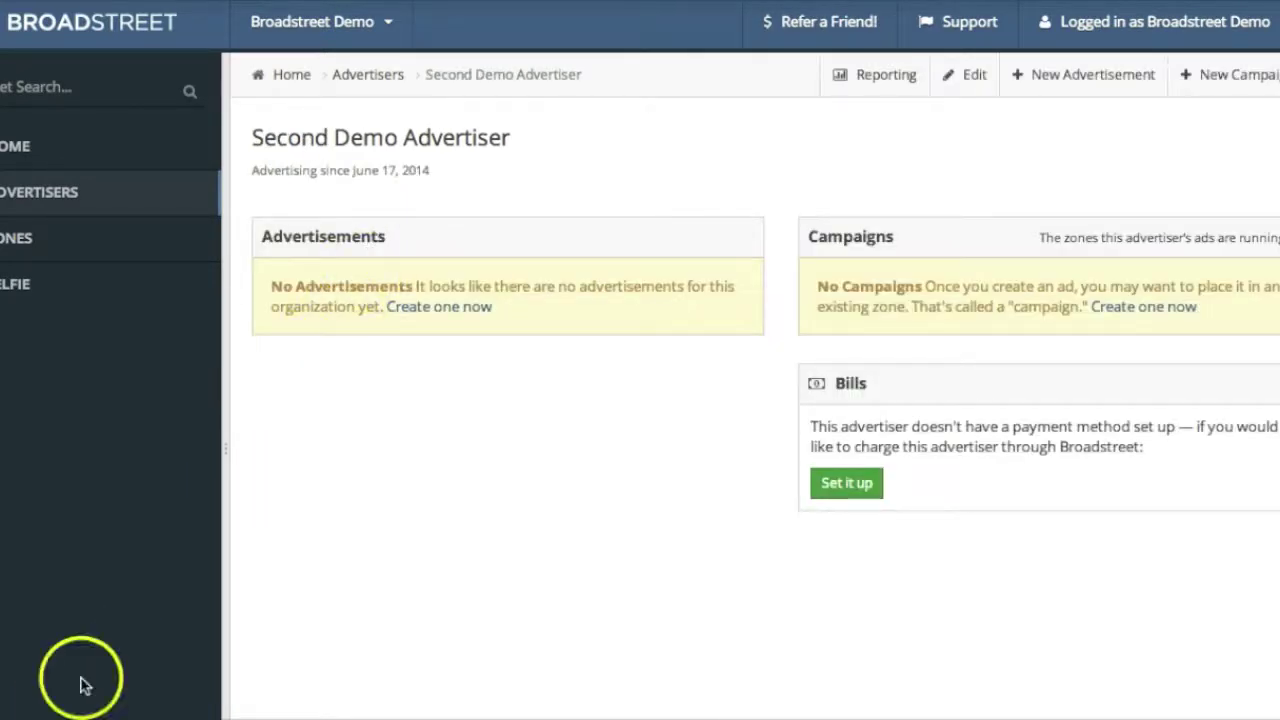
pyautogui.click(453, 310)
pyautogui.click(405, 312)
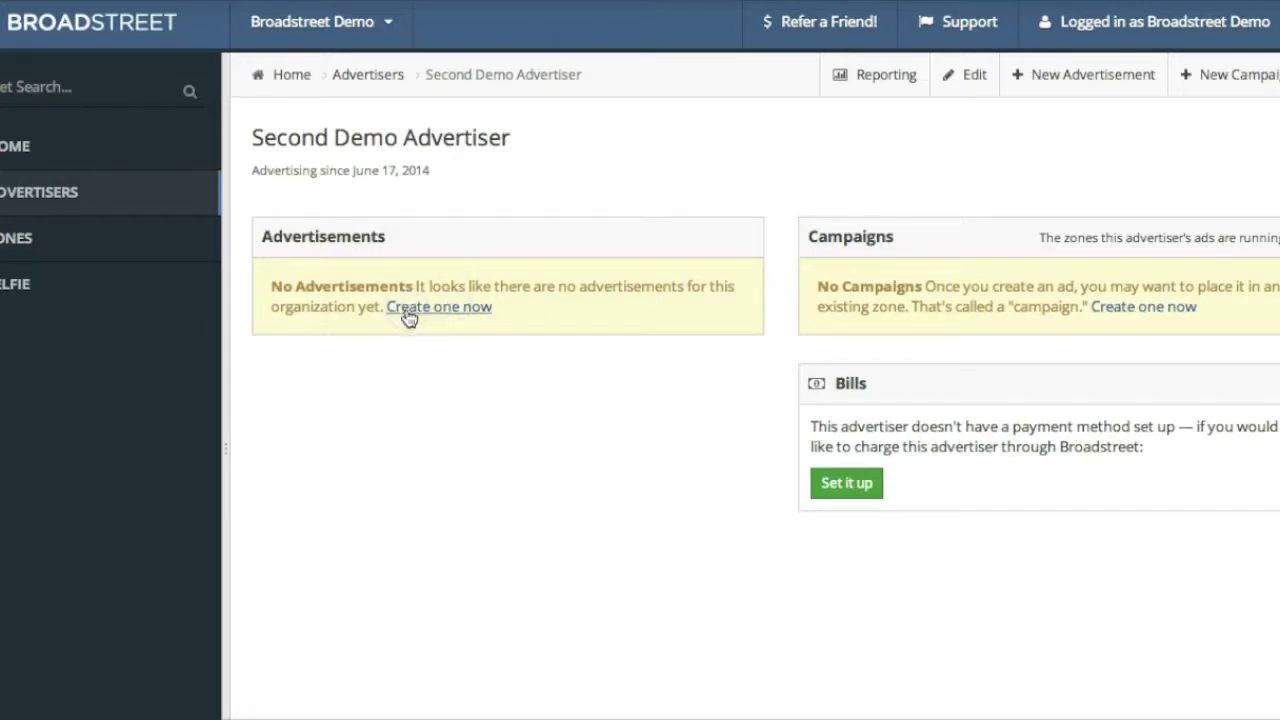
pyautogui.click(314, 494)
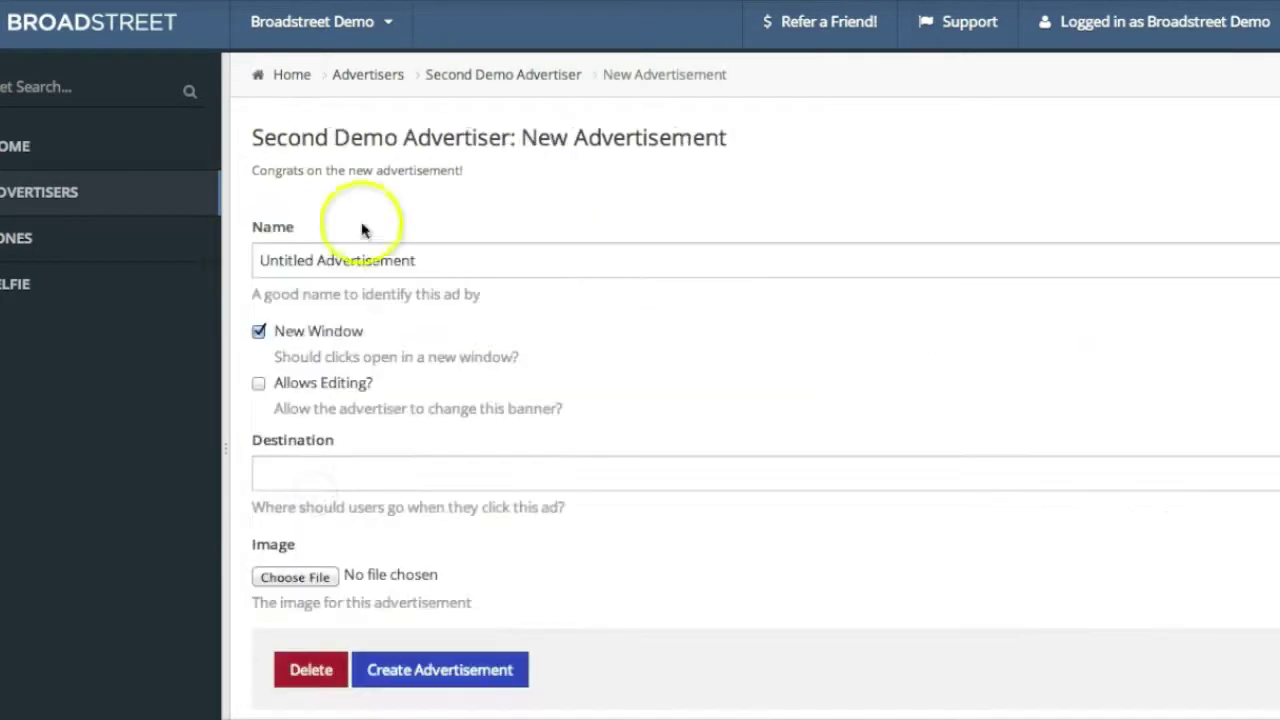
pyautogui.moveTo(453, 272); pyautogui.dragTo(77, 263)
pyautogui.write('Second Demo Adve')
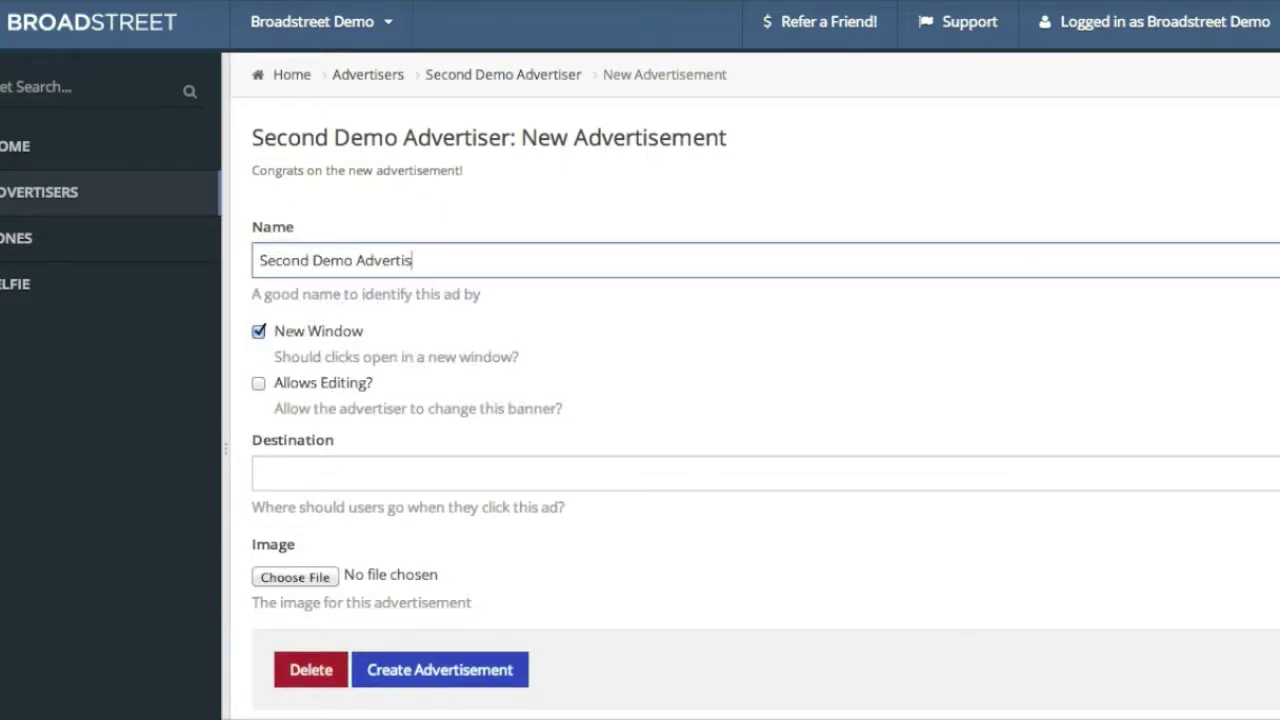
pyautogui.write('rtisement')
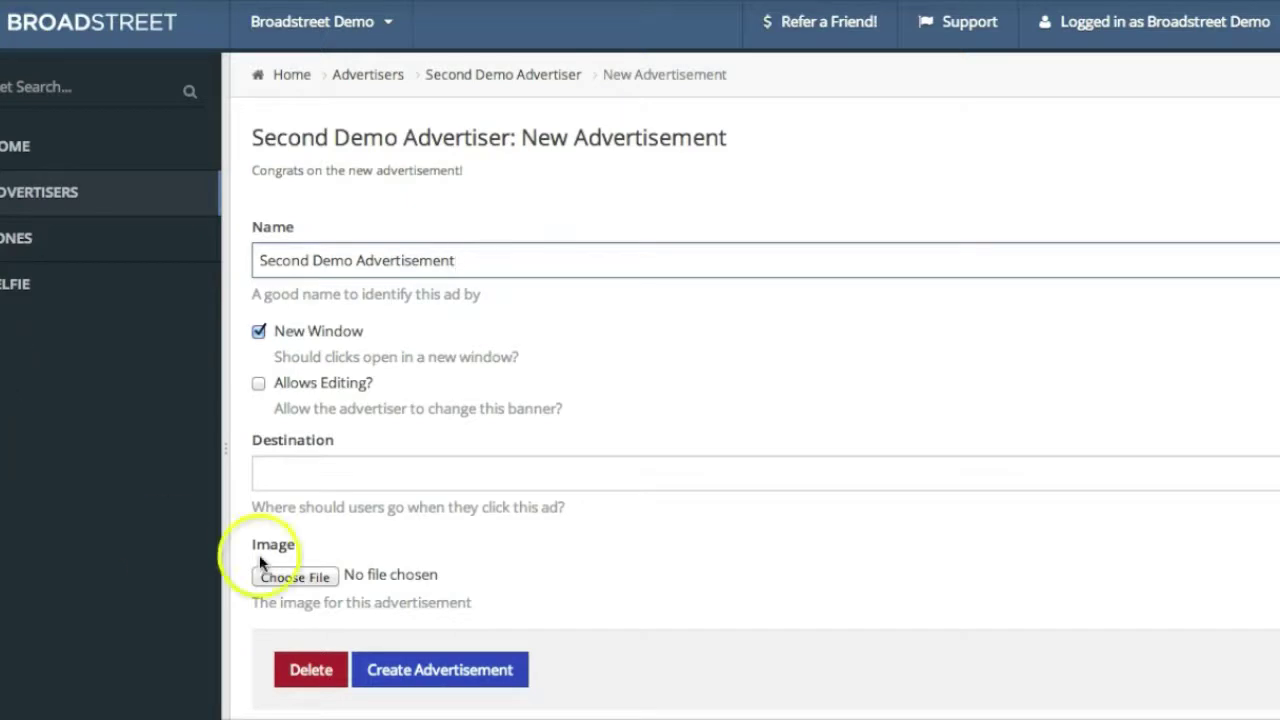
pyautogui.click(300, 477)
pyautogui.write('ht')
pyautogui.press('Down')
pyautogui.press('Down')
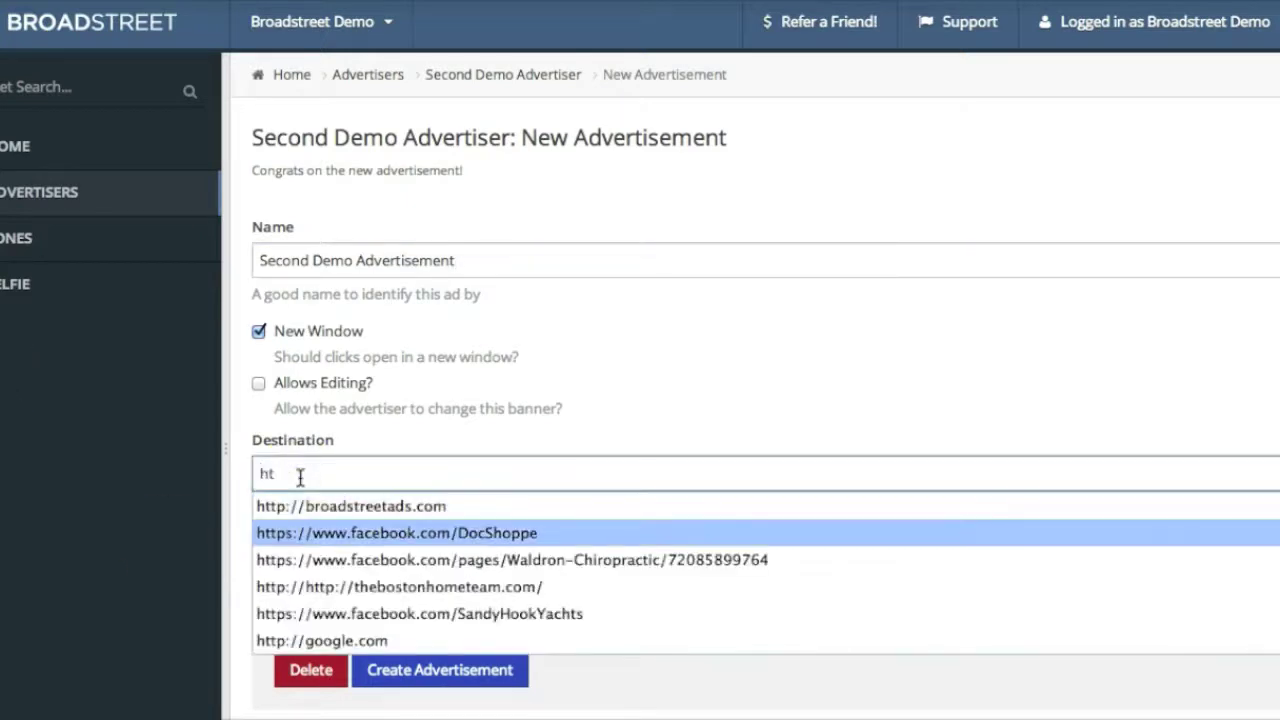
pyautogui.press('Up')
pyautogui.press('Return')
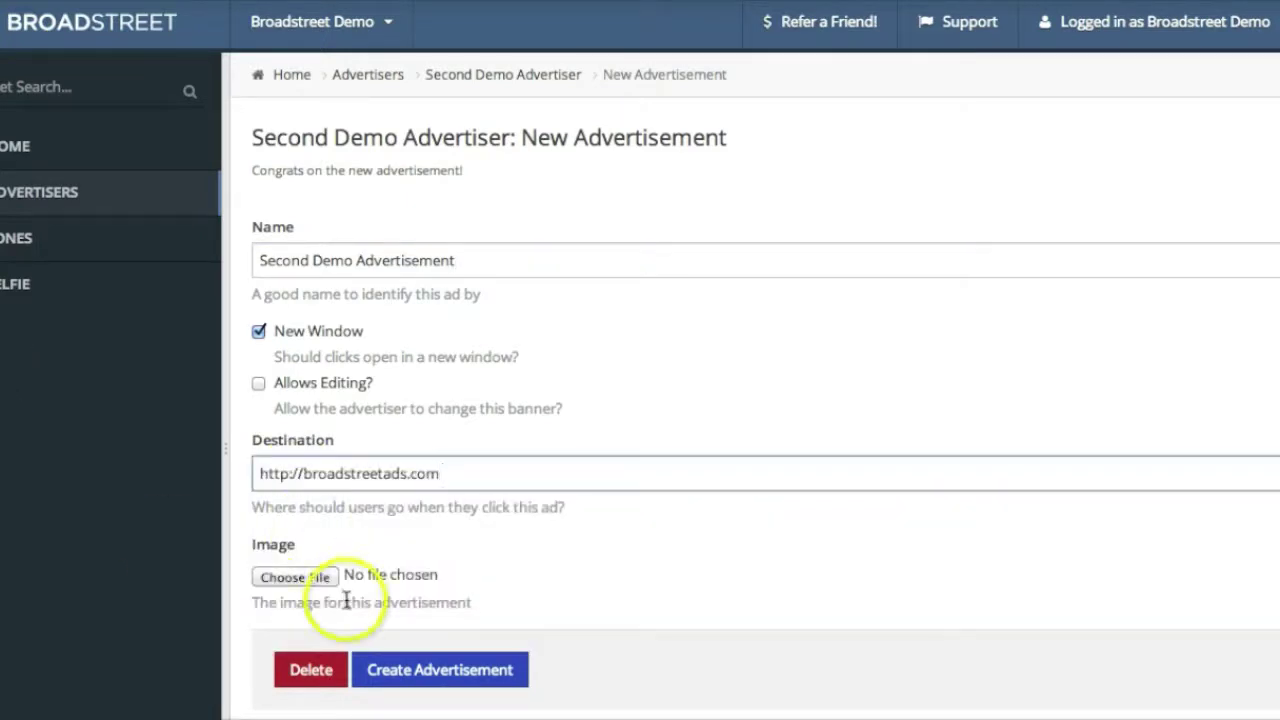
# Use blargo-slot-300x250-2.png as the ad image and save the advertisement
pyautogui.click(318, 575)
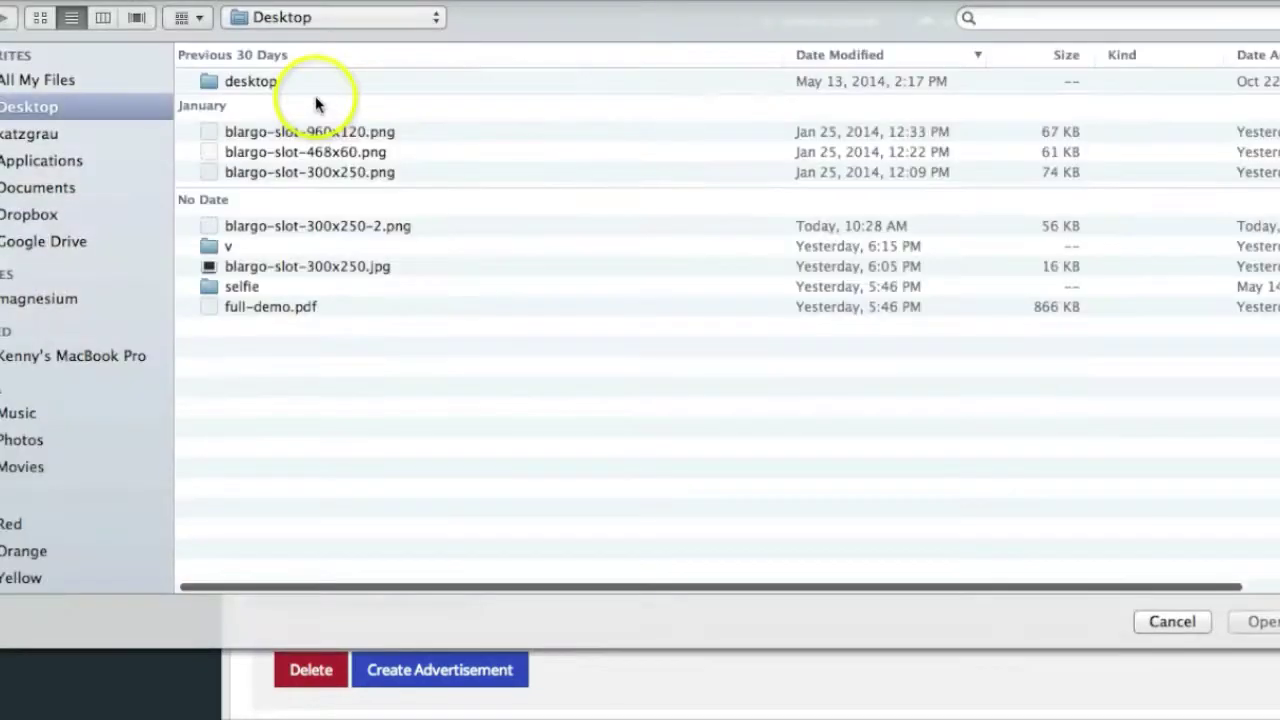
pyautogui.doubleClick(294, 224)
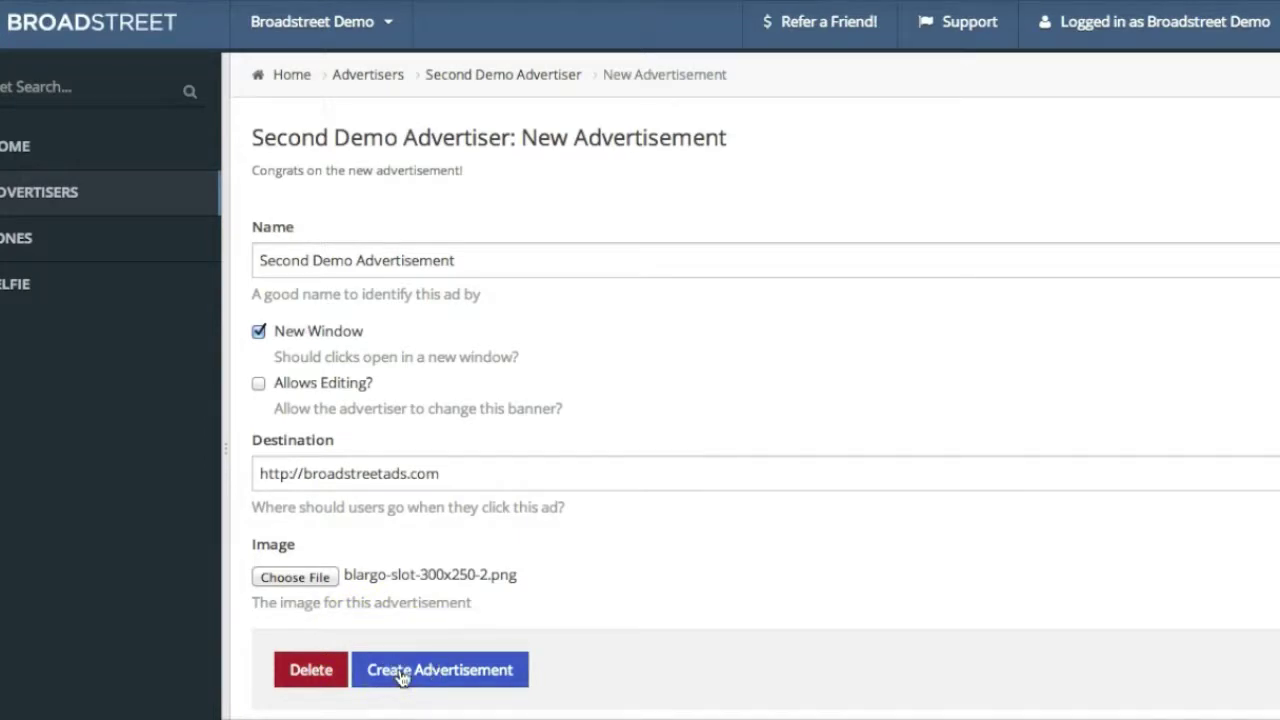
pyautogui.click(402, 677)
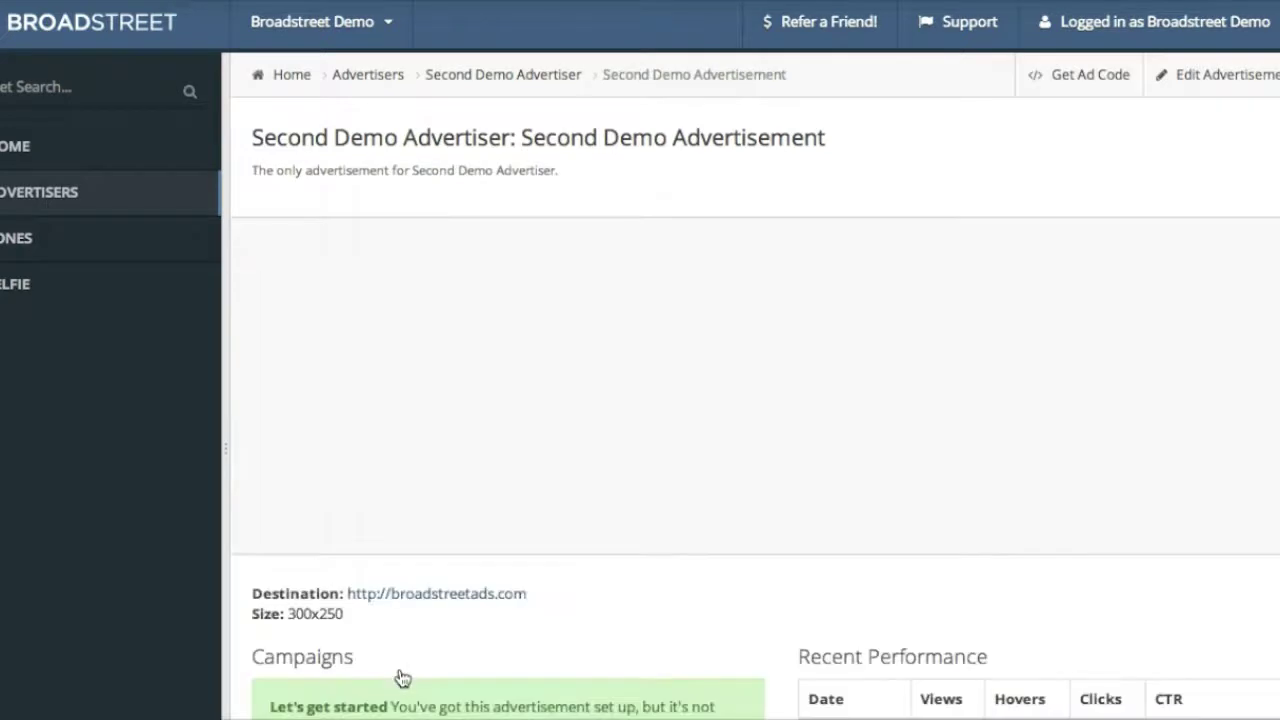
# Create a Quick Campaign for the second ad in the Sidebar - Top Right - 300x250 zone
pyautogui.click(626, 552)
pyautogui.scroll(-5, 792, 441)
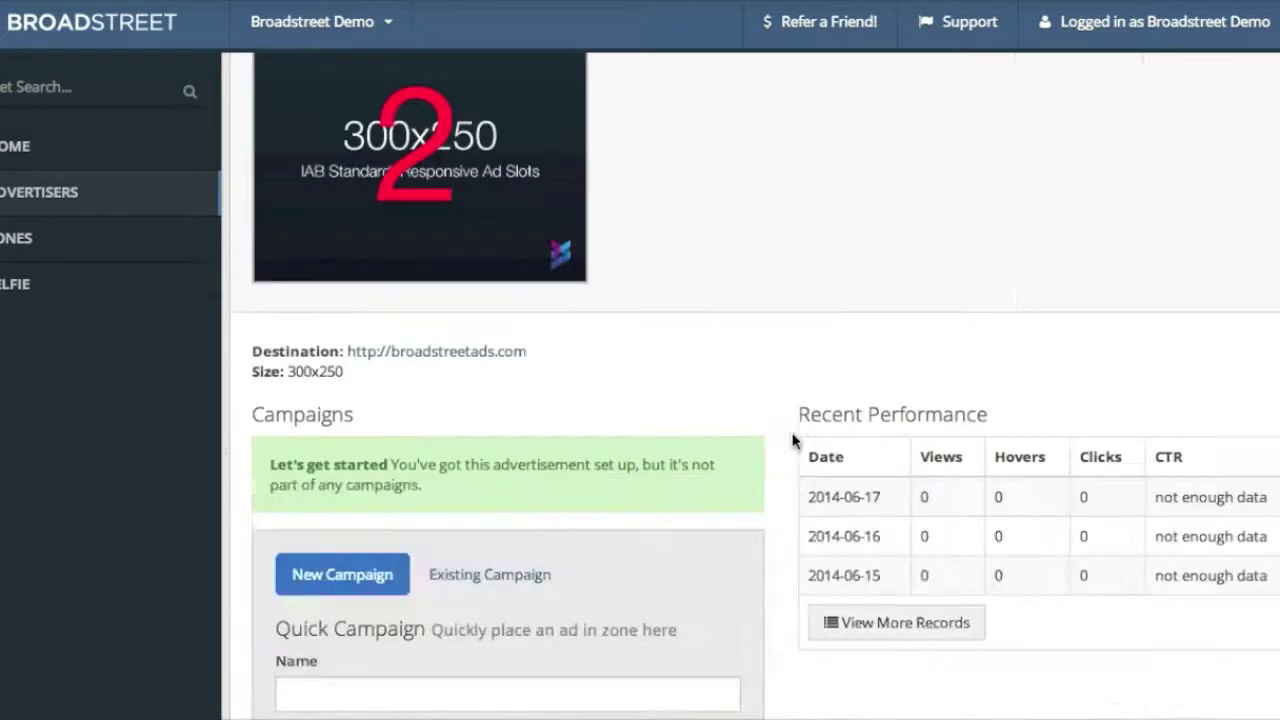
pyautogui.scroll(-1, 792, 441)
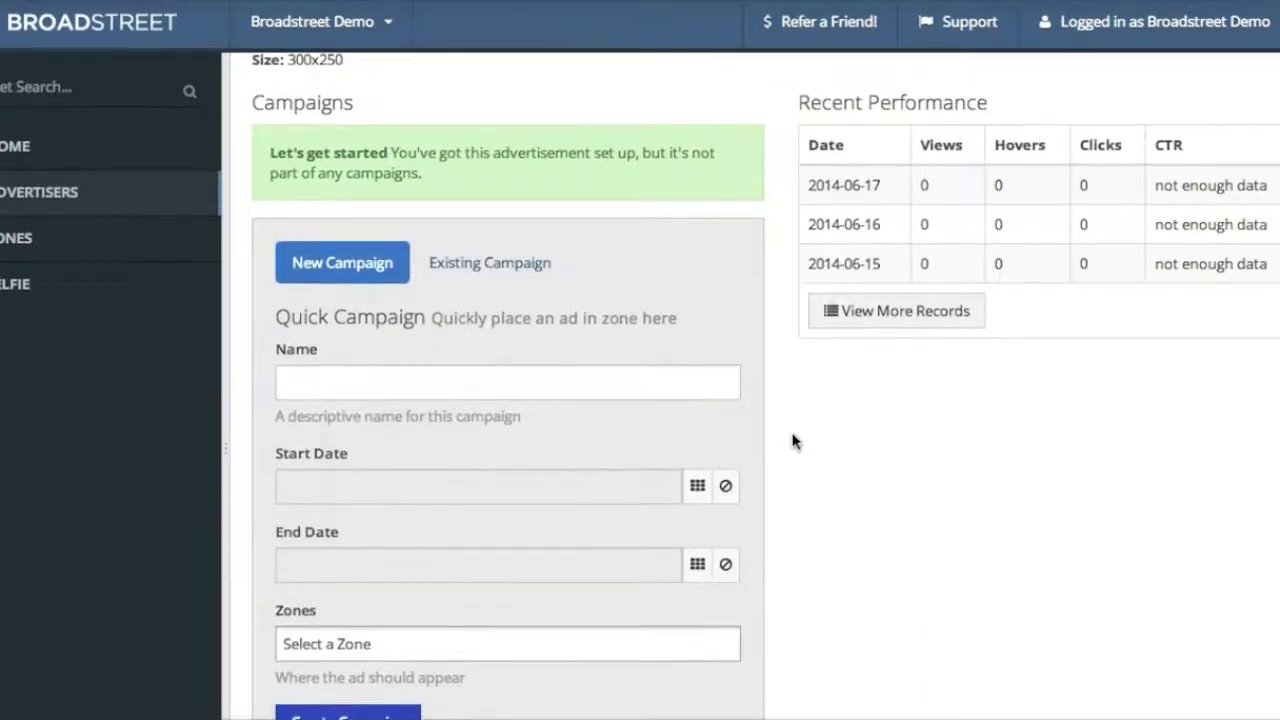
pyautogui.click(544, 639)
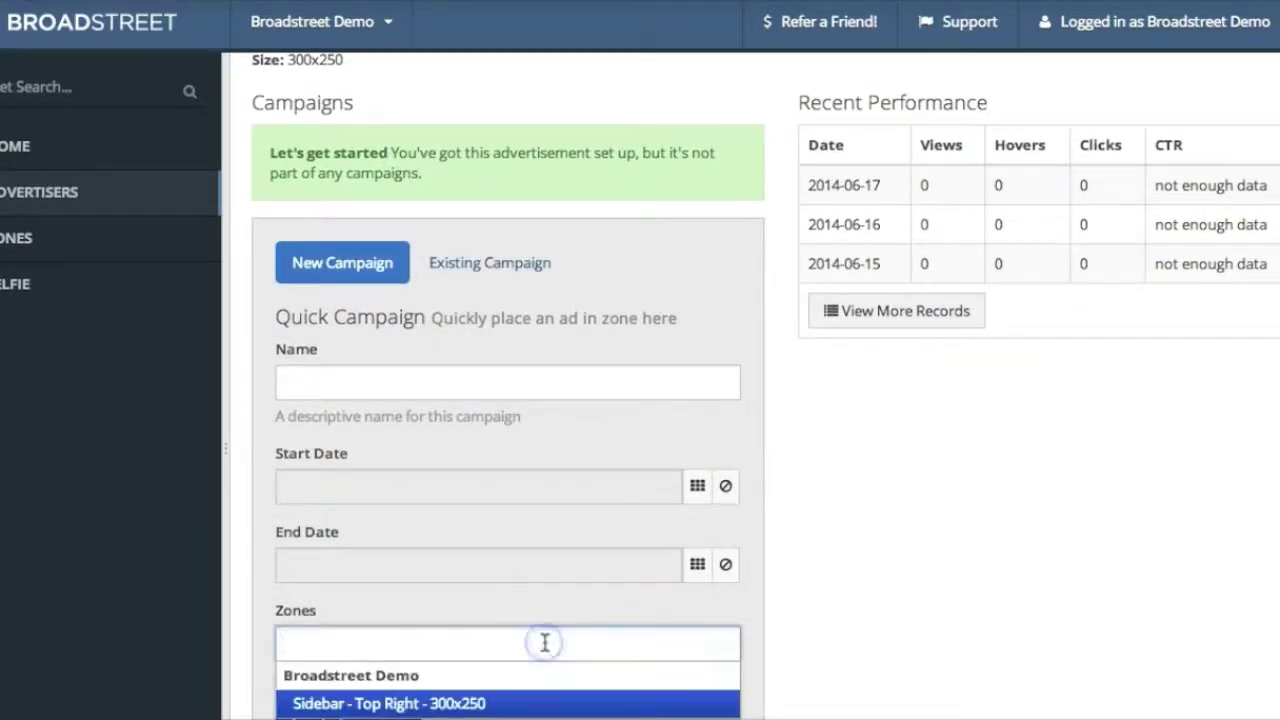
pyautogui.click(552, 704)
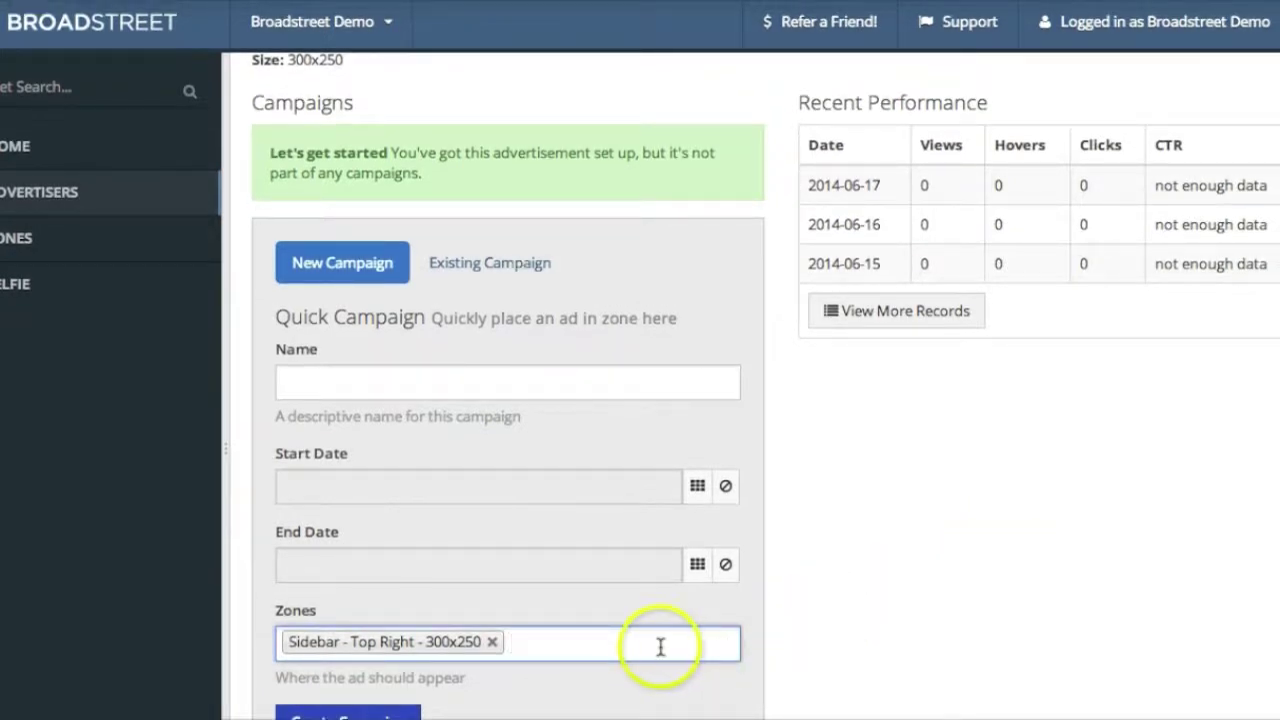
pyautogui.click(340, 714)
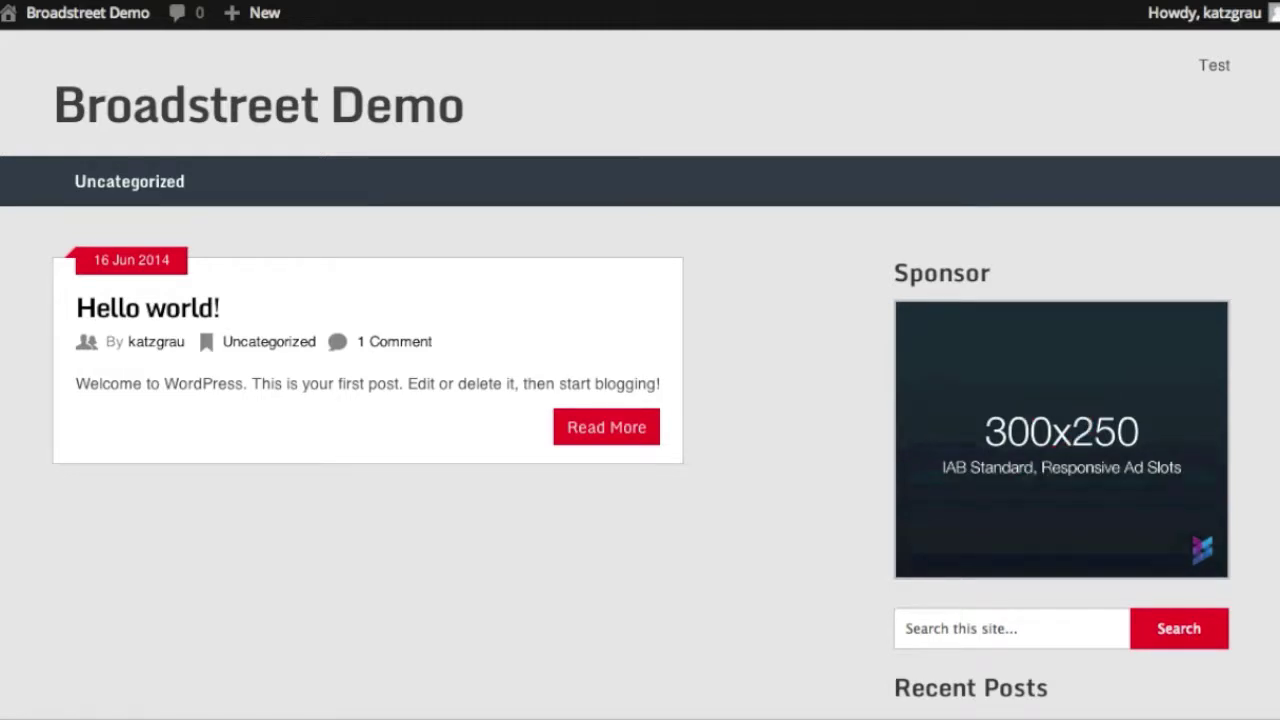
pyautogui.scroll(-3, 920, 400)
pyautogui.scroll(2, 940, 430)
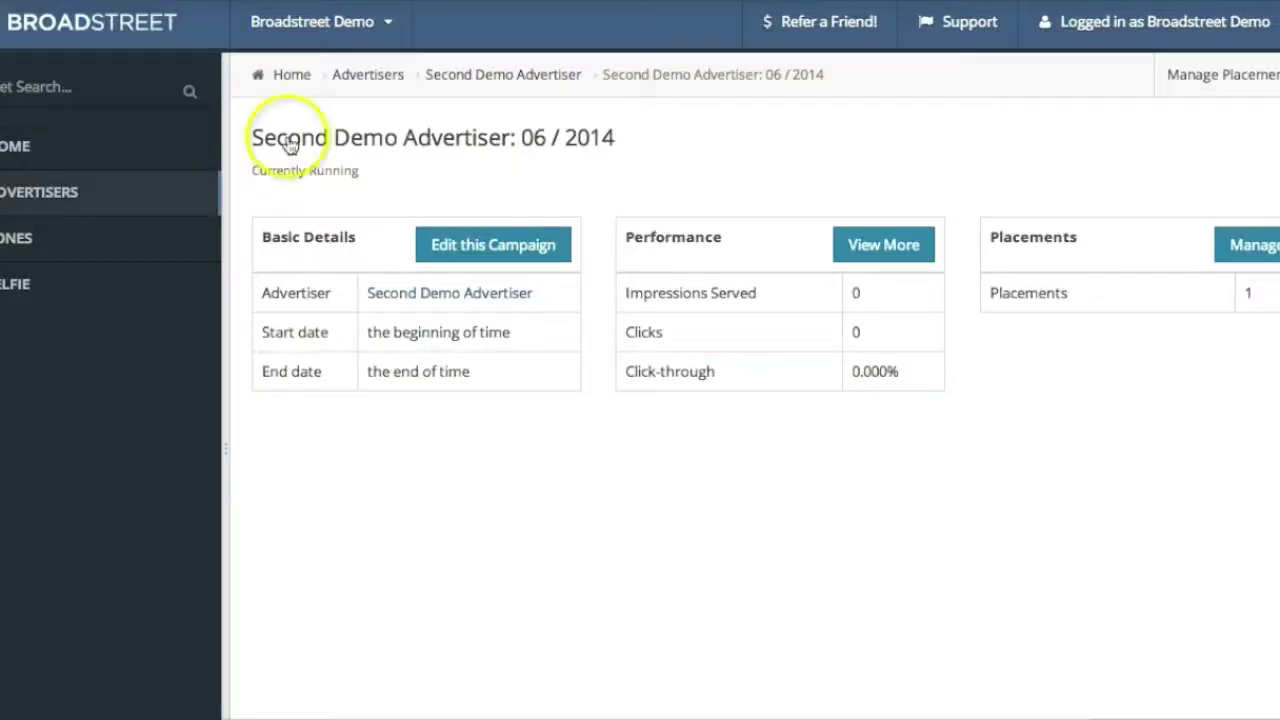
# Start a new zone from the zones overview named 'Sidebar - Bottom Right - 300x250'
pyautogui.click(107, 243)
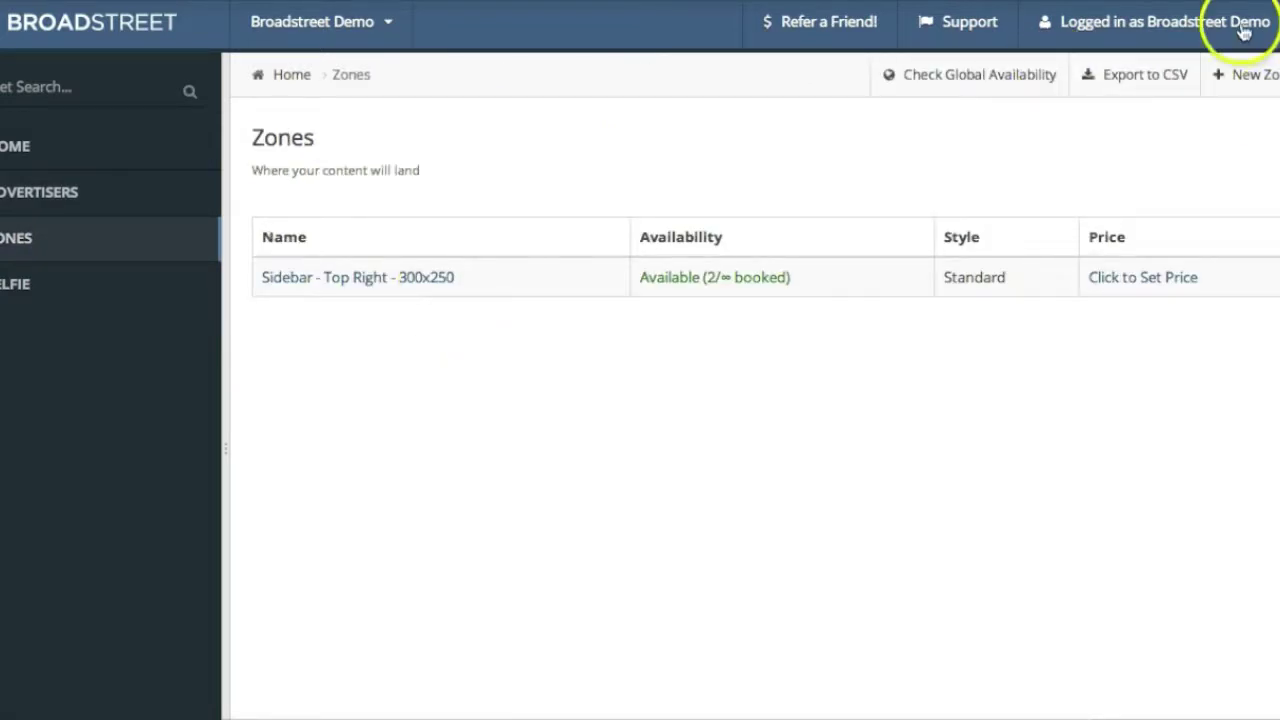
pyautogui.click(1247, 76)
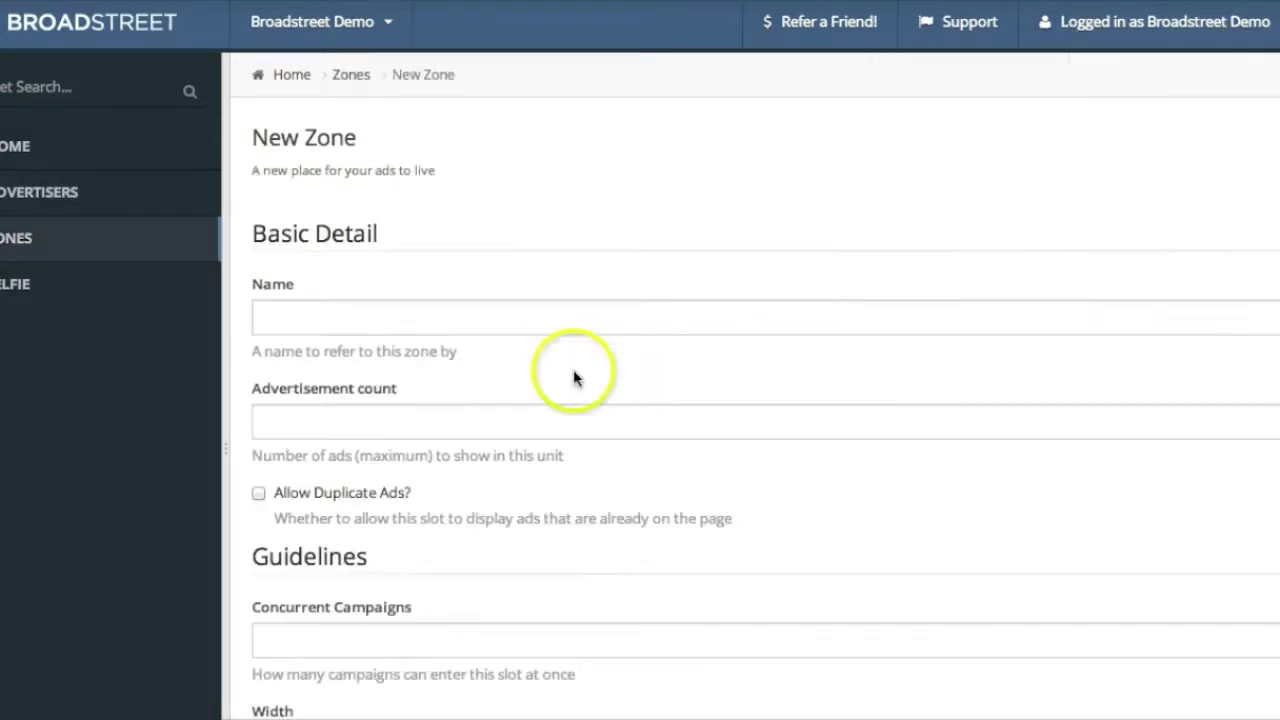
pyautogui.scroll(-2, 343, 457)
pyautogui.scroll(2, 343, 457)
pyautogui.click(391, 311)
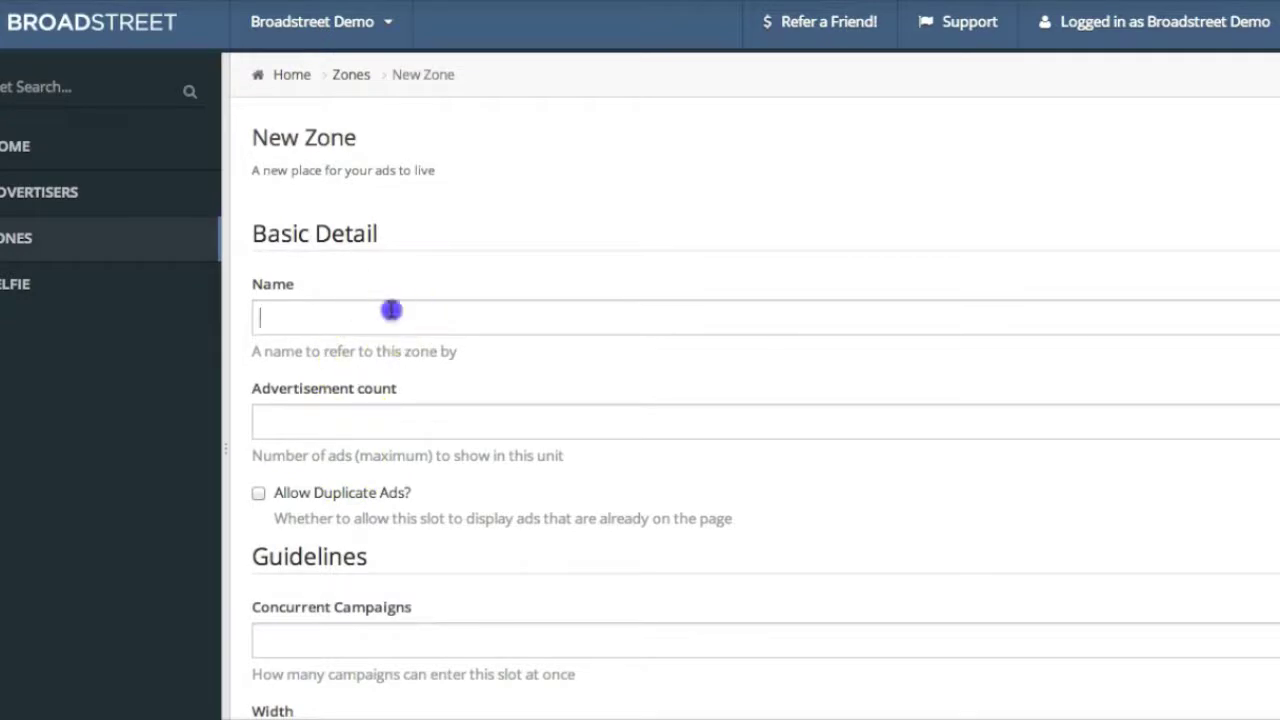
pyautogui.write('Sidebar - Bottom Right - 300x250')
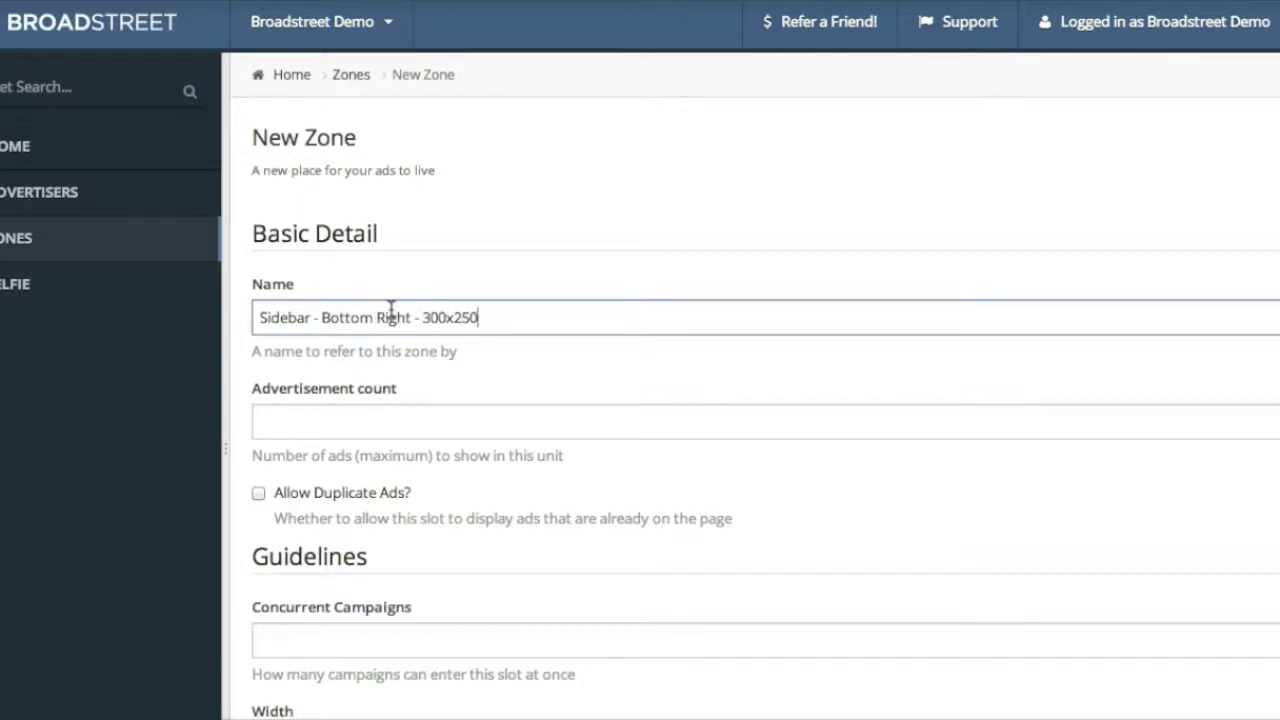
pyautogui.click(460, 449)
# Show the new zone's embed code and select its ad placement script line
pyautogui.scroll(-7, 460, 449)
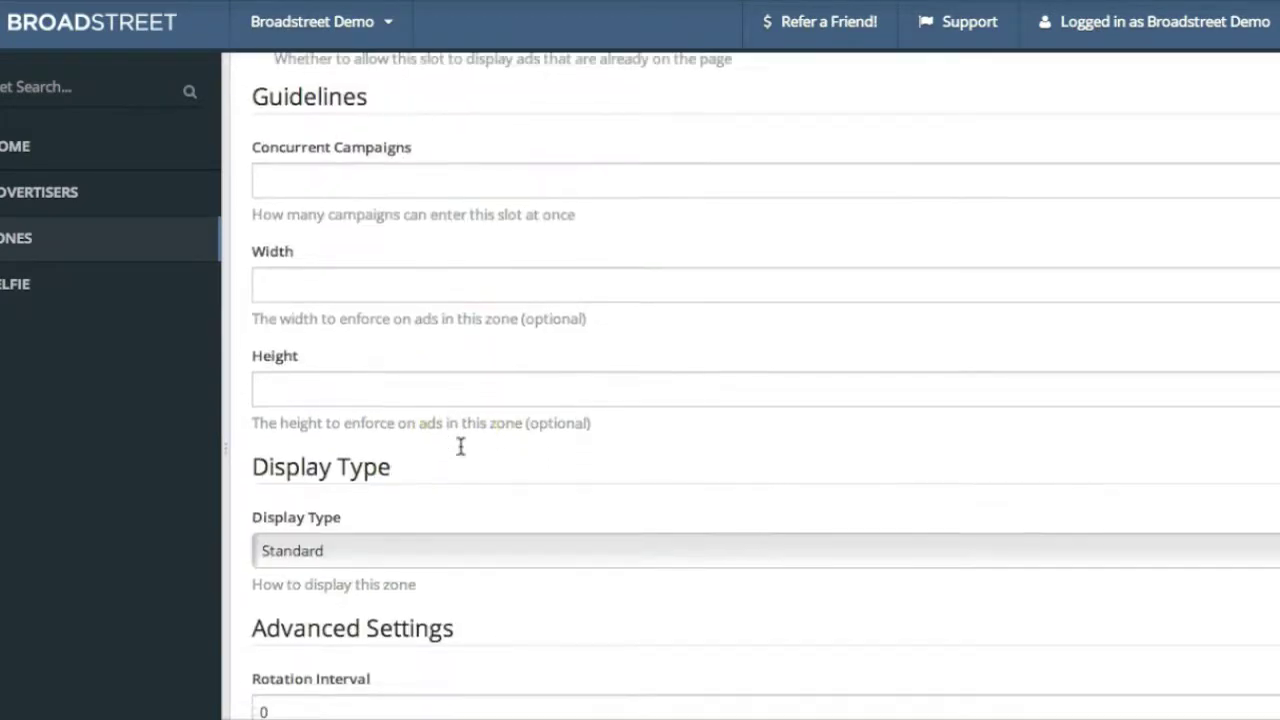
pyautogui.scroll(8, 460, 447)
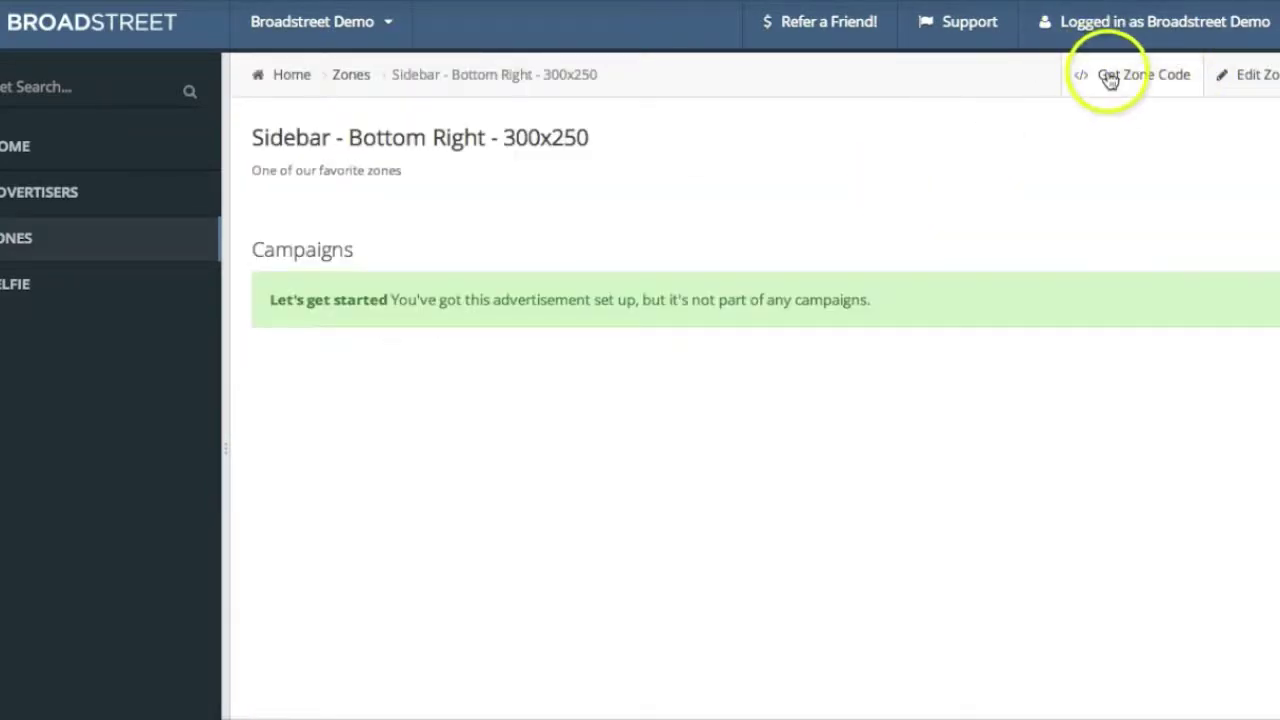
pyautogui.click(1110, 78)
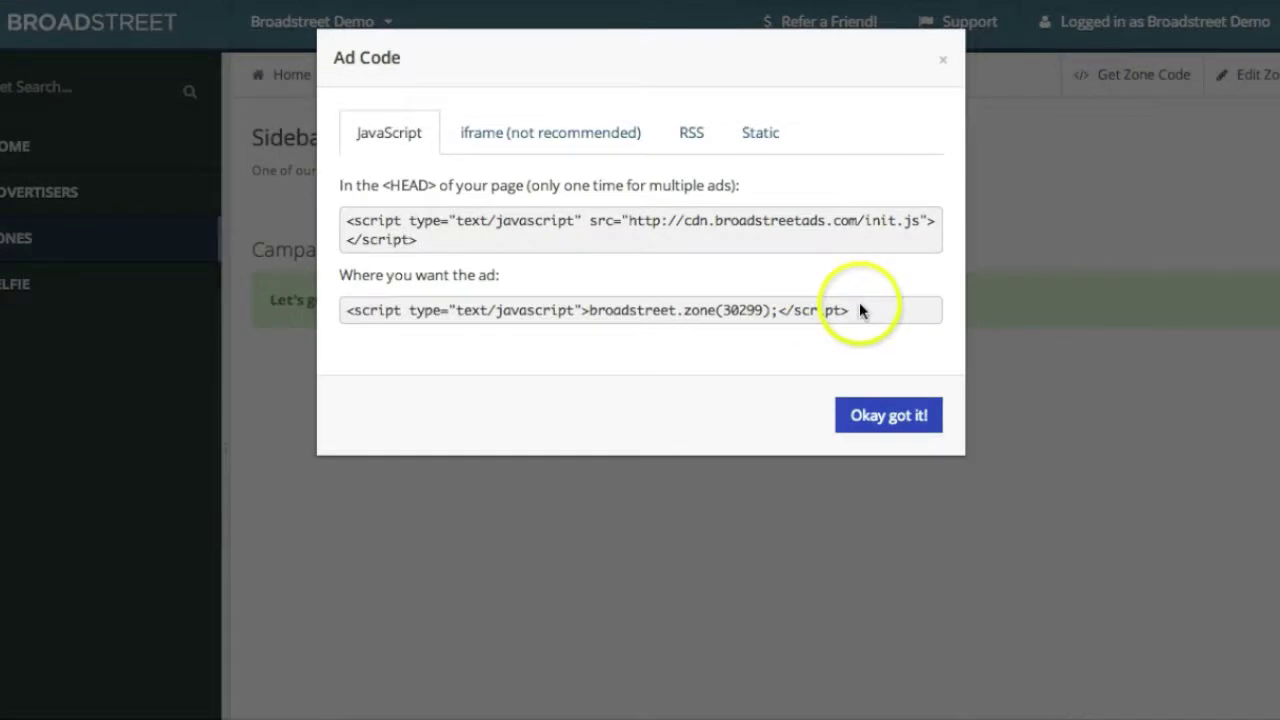
pyautogui.moveTo(859, 308); pyautogui.dragTo(343, 311)
pyautogui.hotkey('ctrl', 'c')
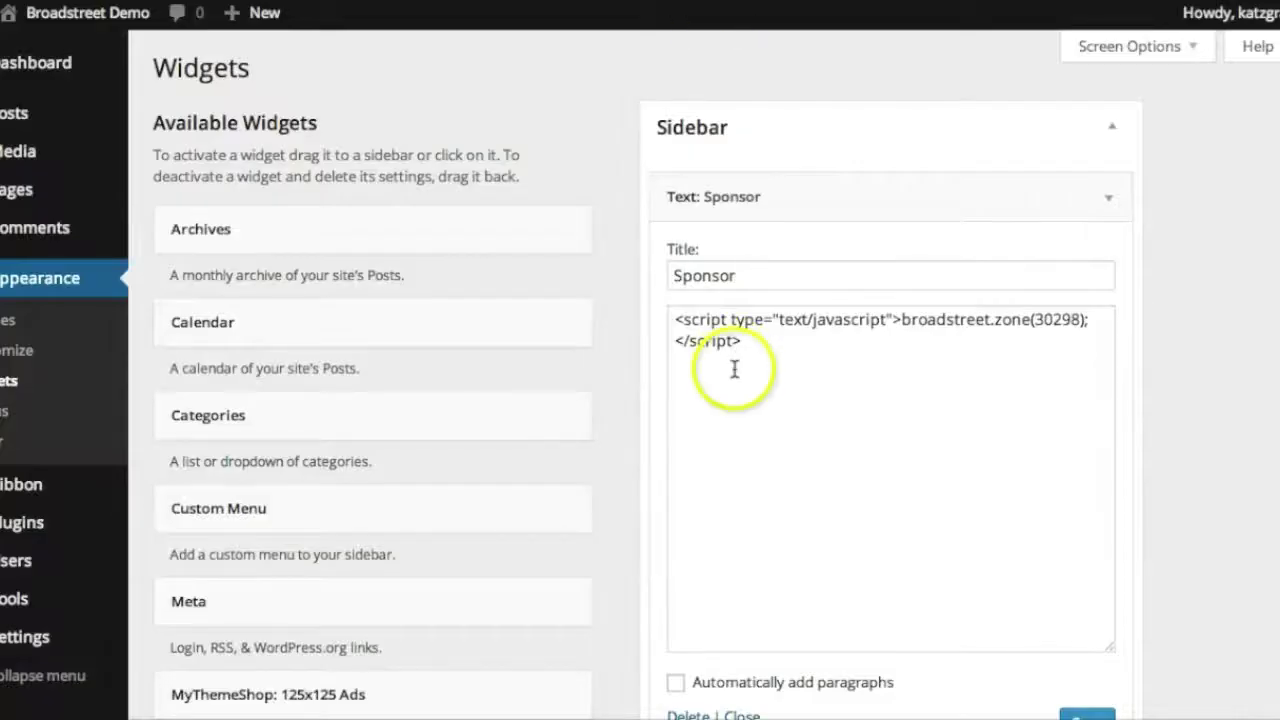
# Add a Text widget to the Sidebar containing the pasted zone 30299 ad script
pyautogui.click(1112, 198)
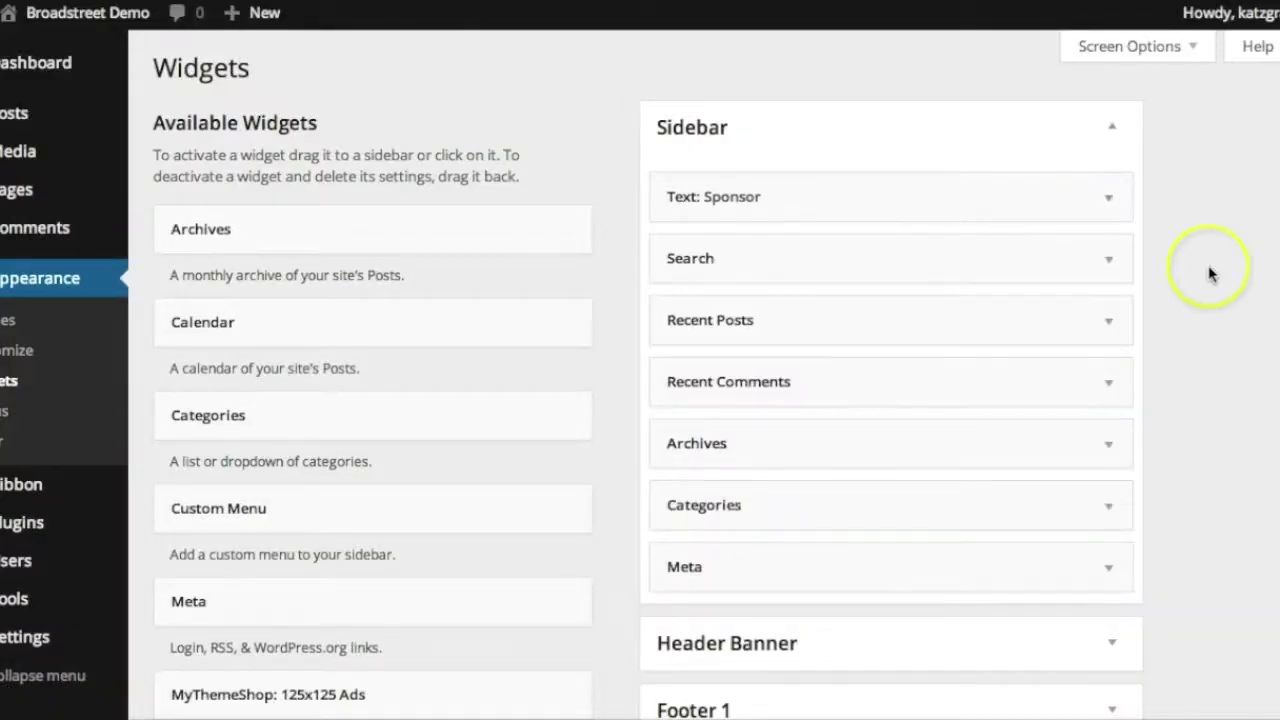
pyautogui.scroll(-1, 1207, 272)
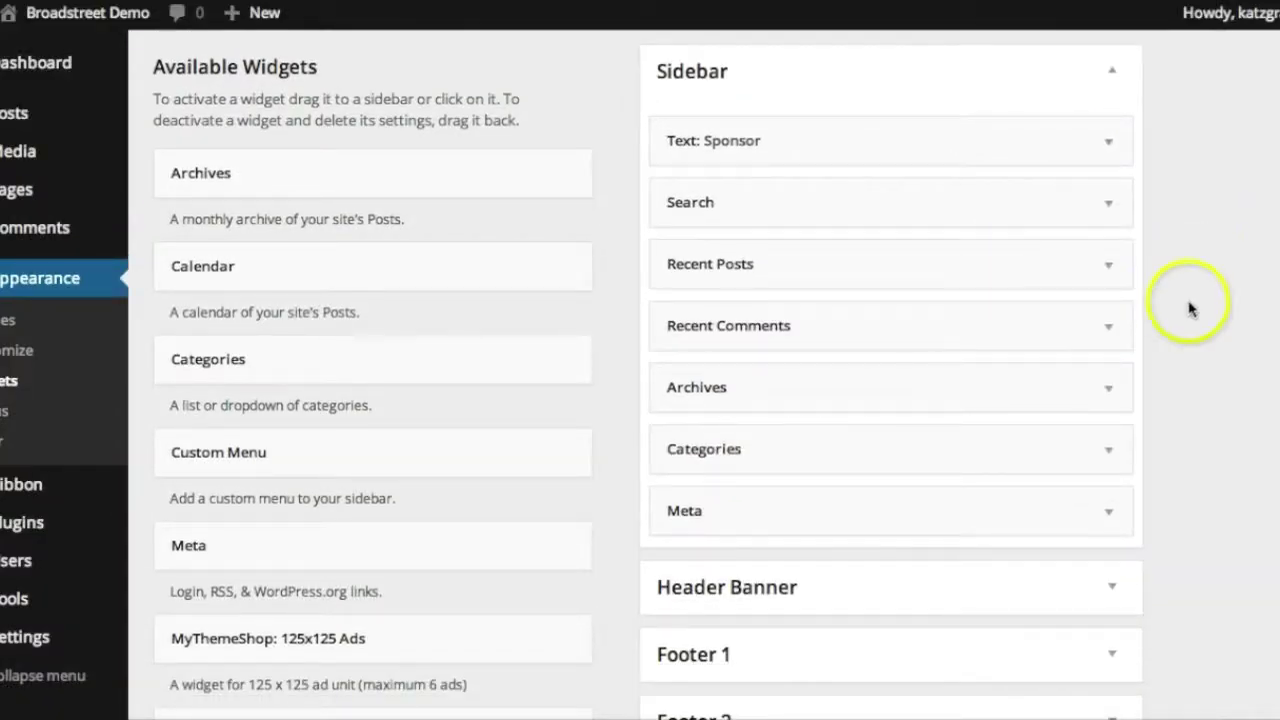
pyautogui.scroll(-10, 1240, 326)
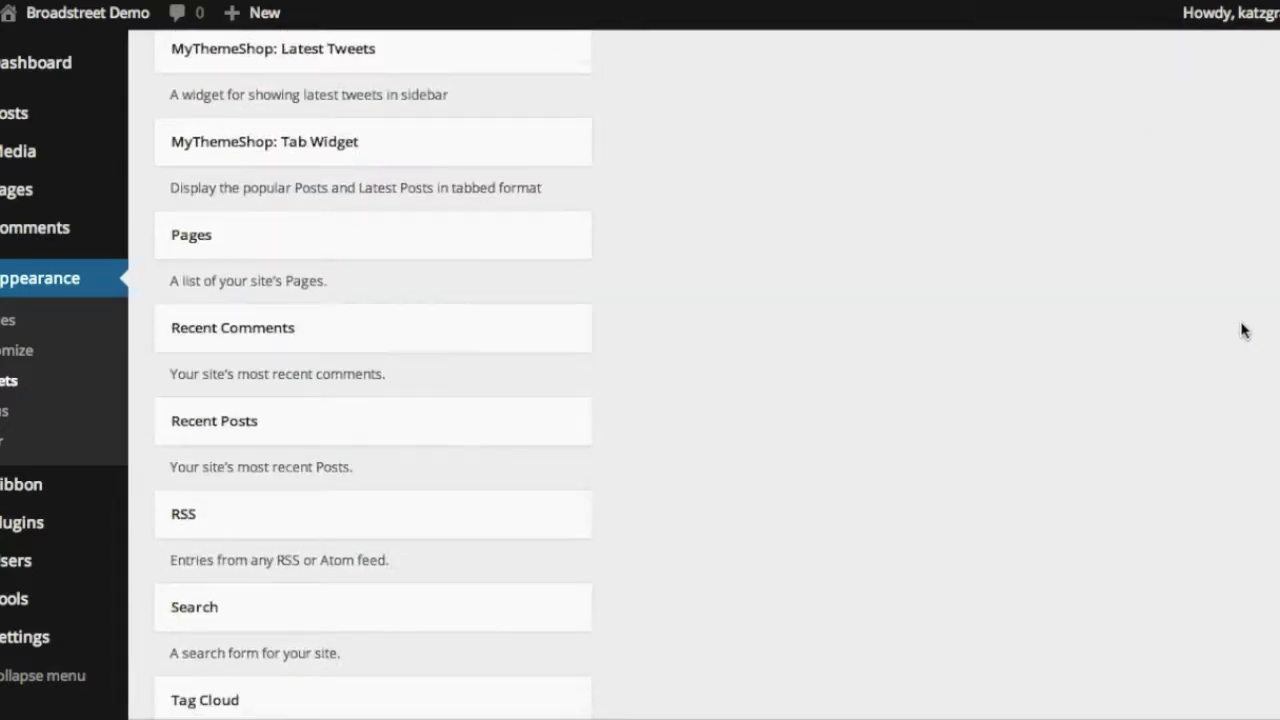
pyautogui.scroll(-5, 1240, 328)
pyautogui.moveTo(277, 526); pyautogui.dragTo(793, 143)
pyautogui.click(828, 338)
pyautogui.hotkey('ctrl', 'v')
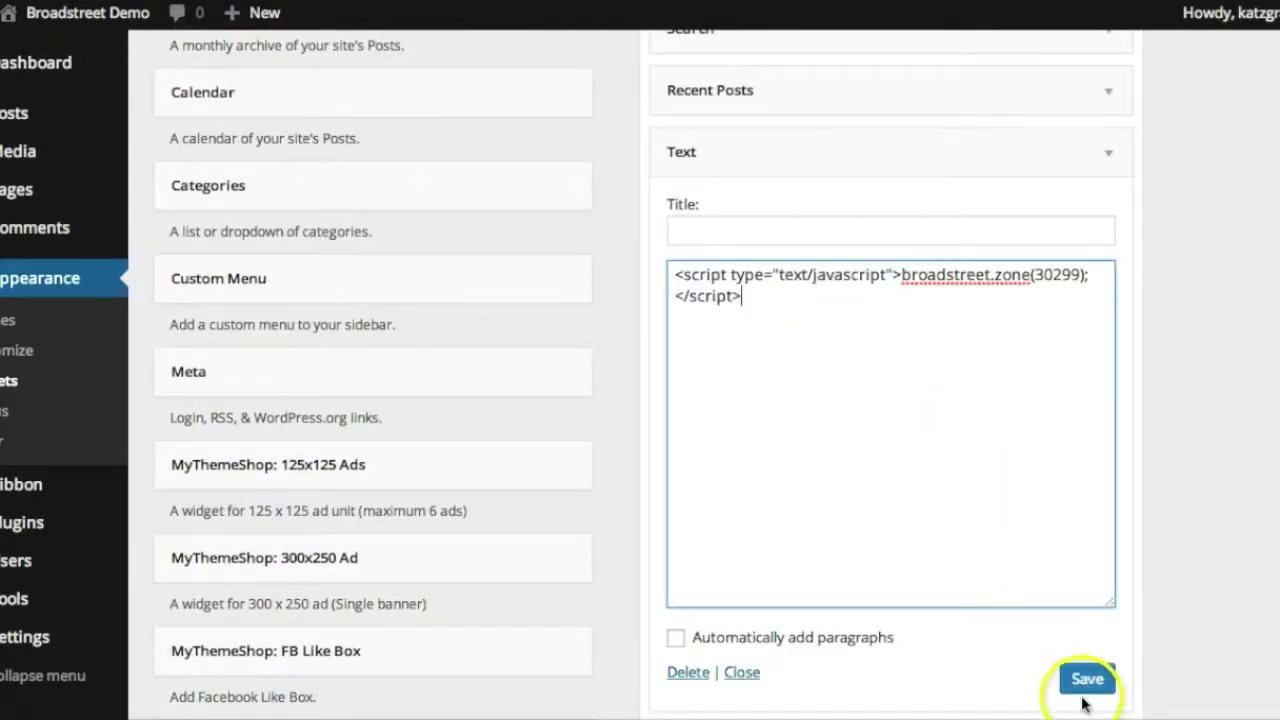
pyautogui.click(1085, 688)
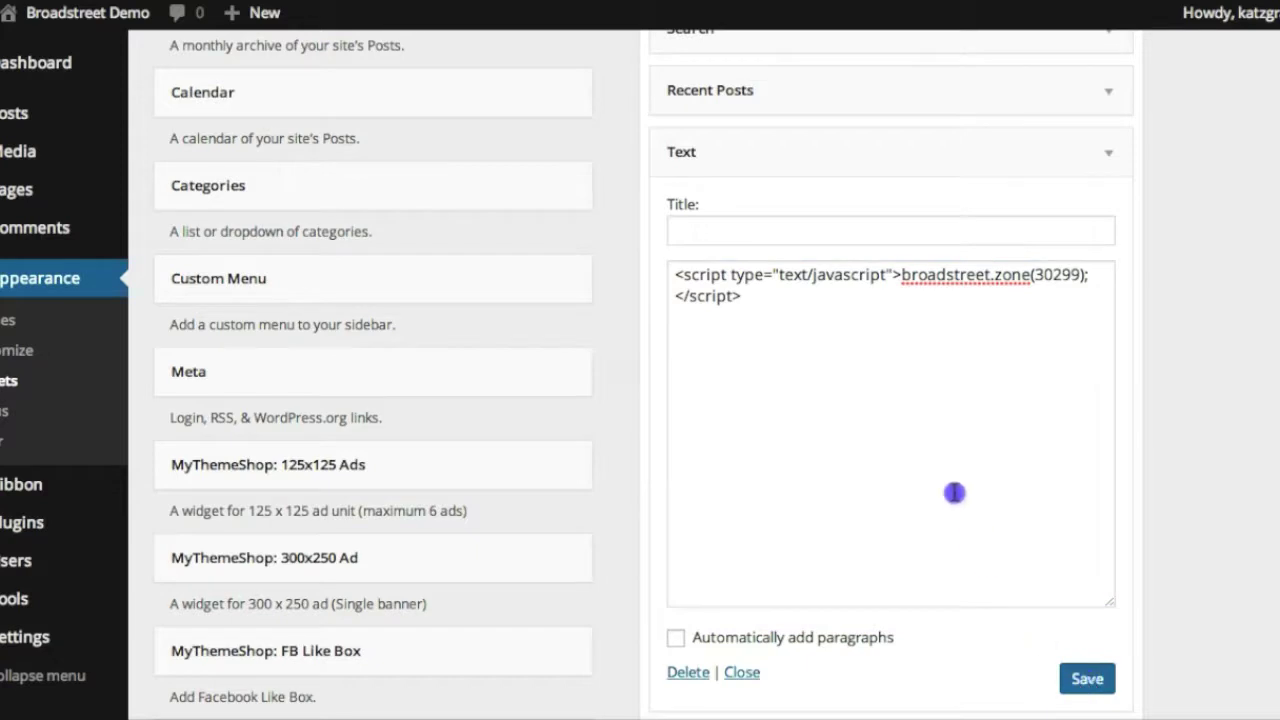
# Title the widget 'Second Sponsor', save it, and reload the site front page
pyautogui.click(763, 235)
pyautogui.write('Second')
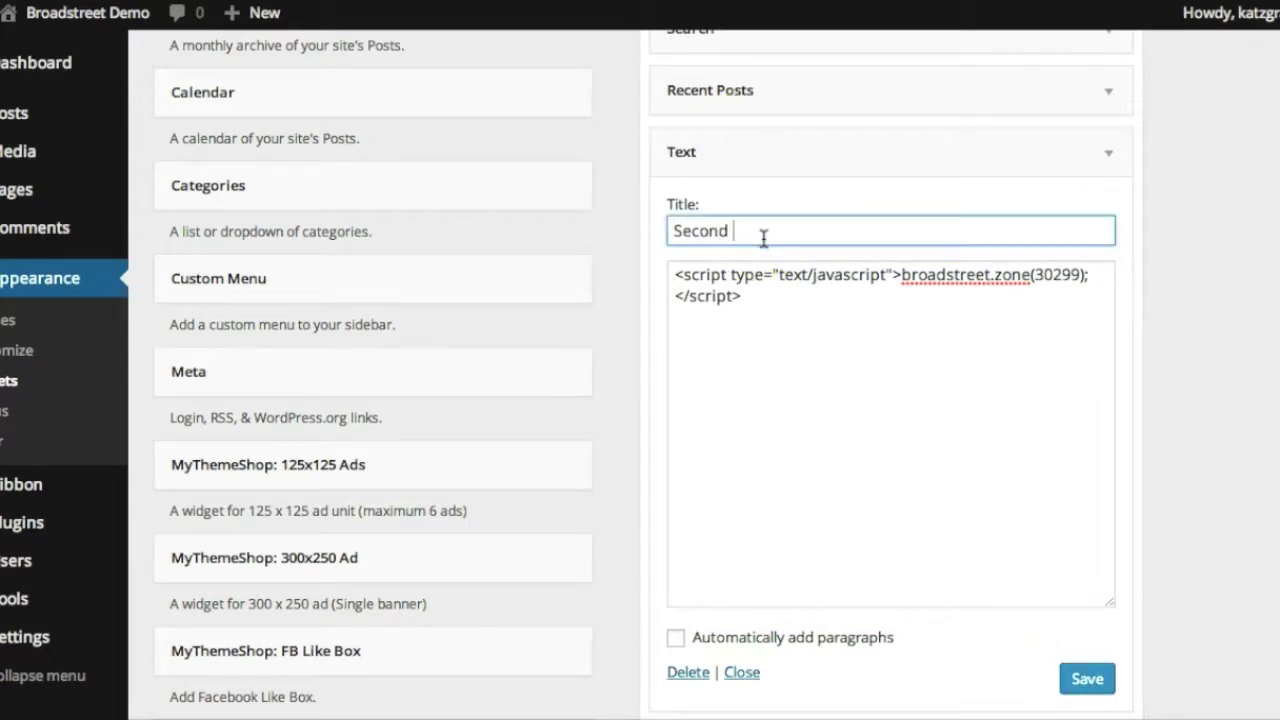
pyautogui.write(' Sponsor')
pyautogui.click(1085, 679)
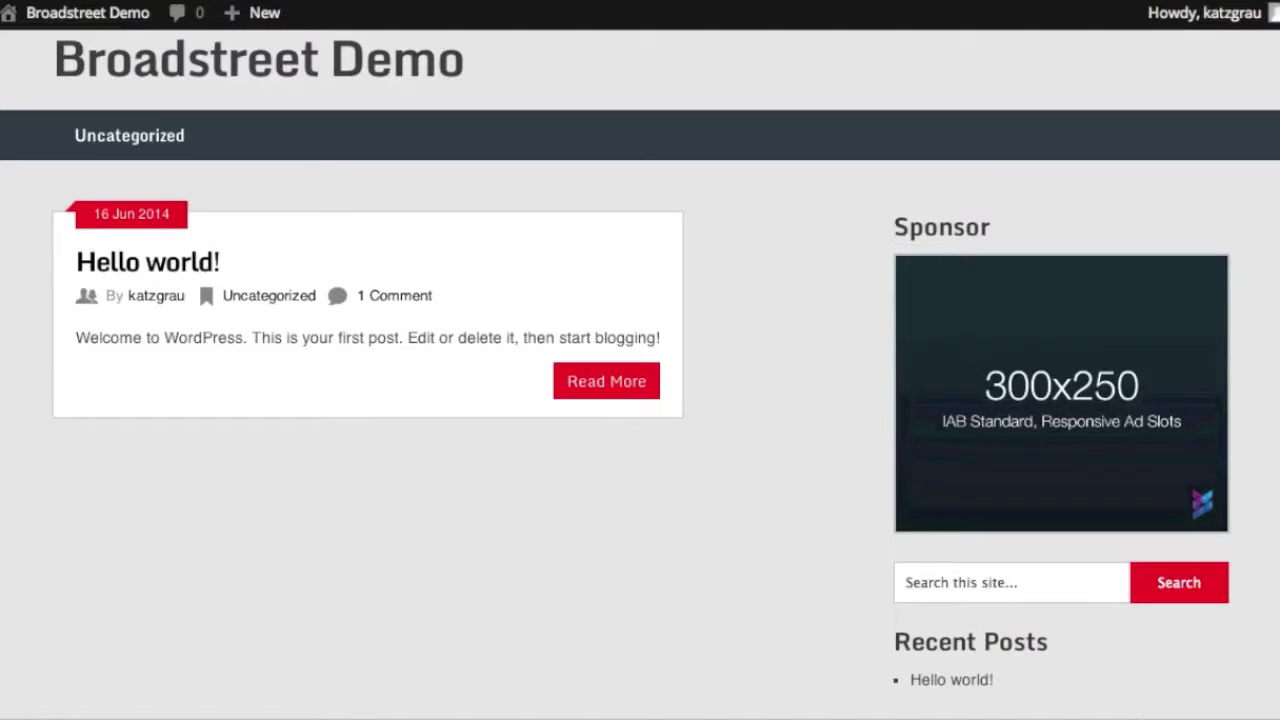
pyautogui.click(689, 214)
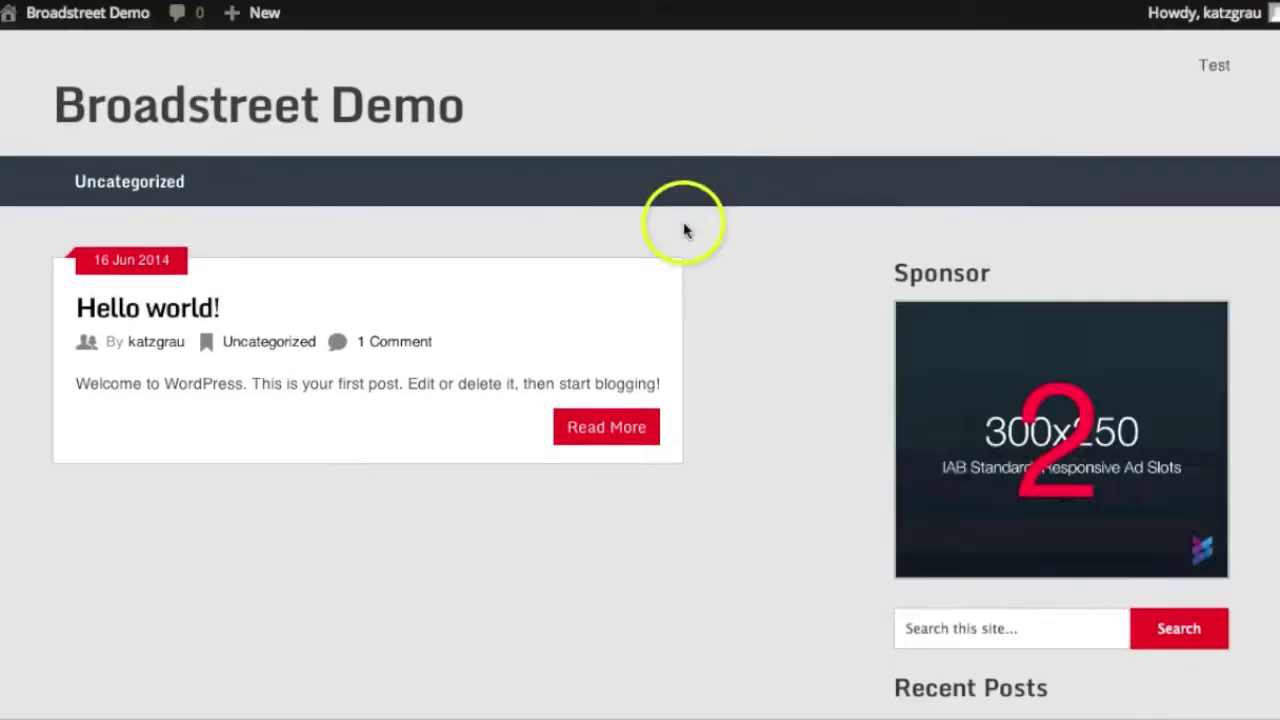
pyautogui.scroll(-6, 686, 225)
# Close the Ad Code dialog, then go to Demo Advertiser's ad and its Quick Campaign
pyautogui.scroll(5, 684, 230)
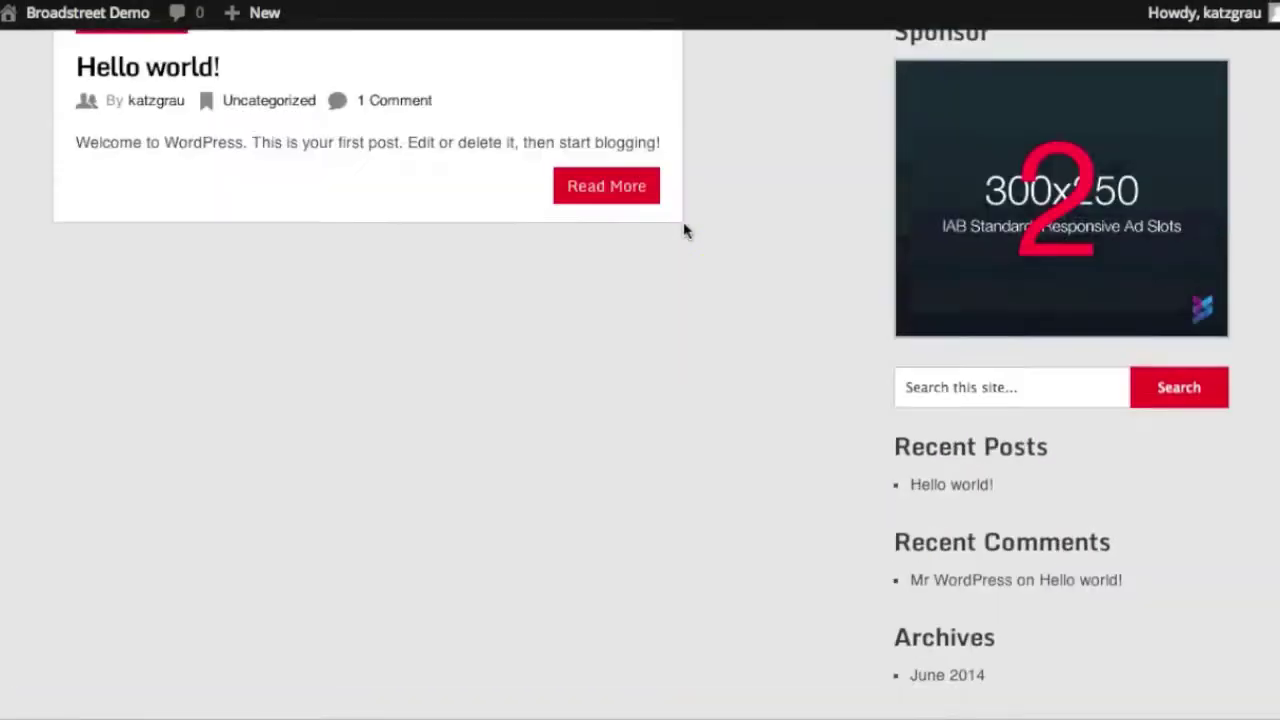
pyautogui.click(629, 149)
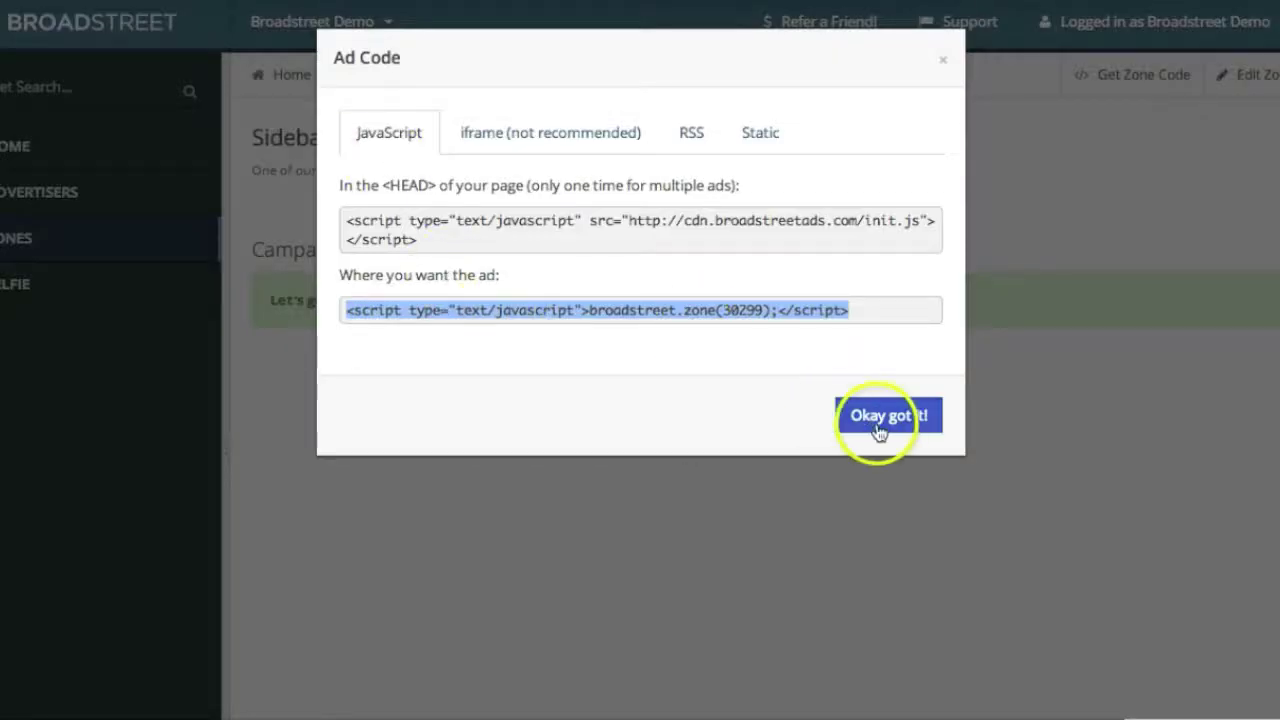
pyautogui.click(887, 425)
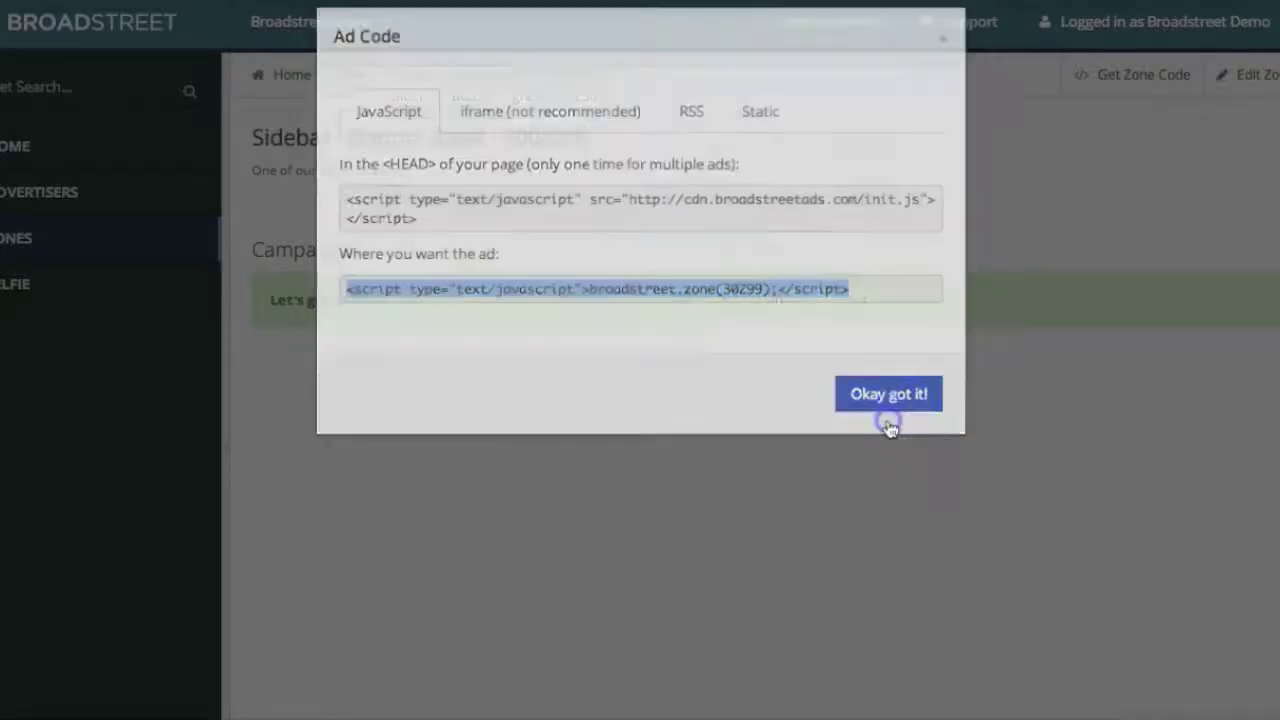
pyautogui.click(63, 191)
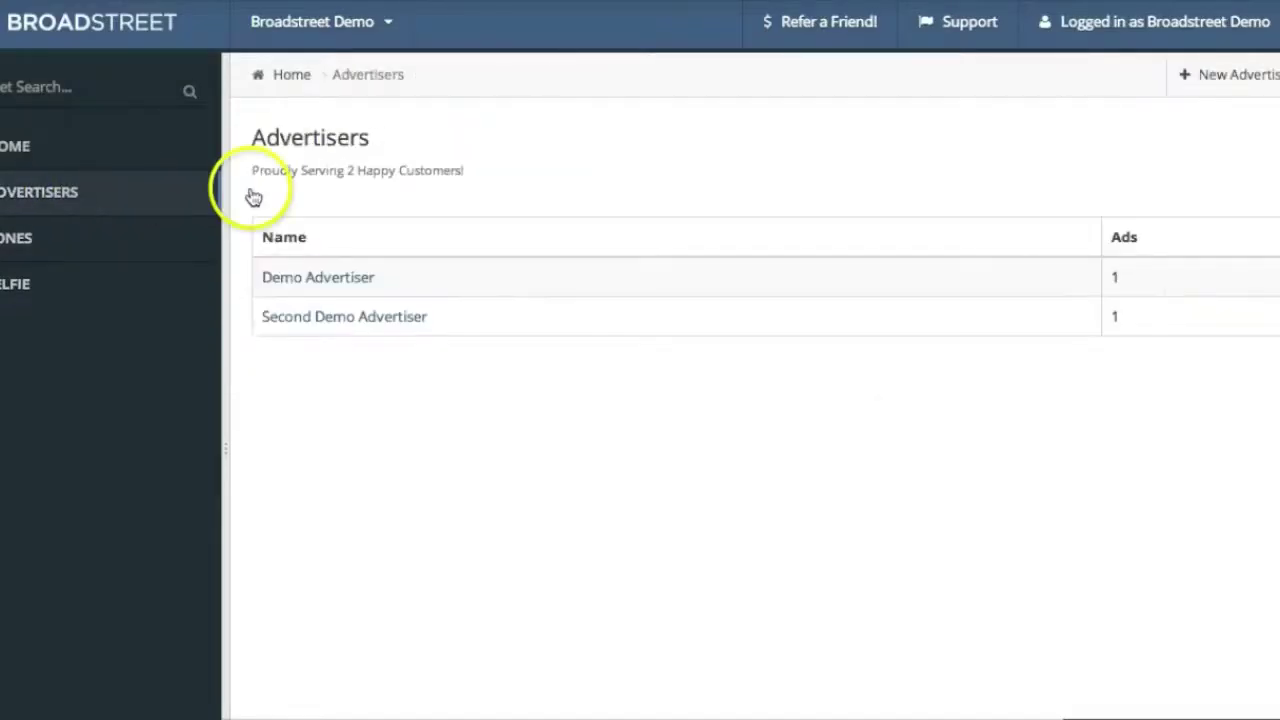
pyautogui.click(328, 284)
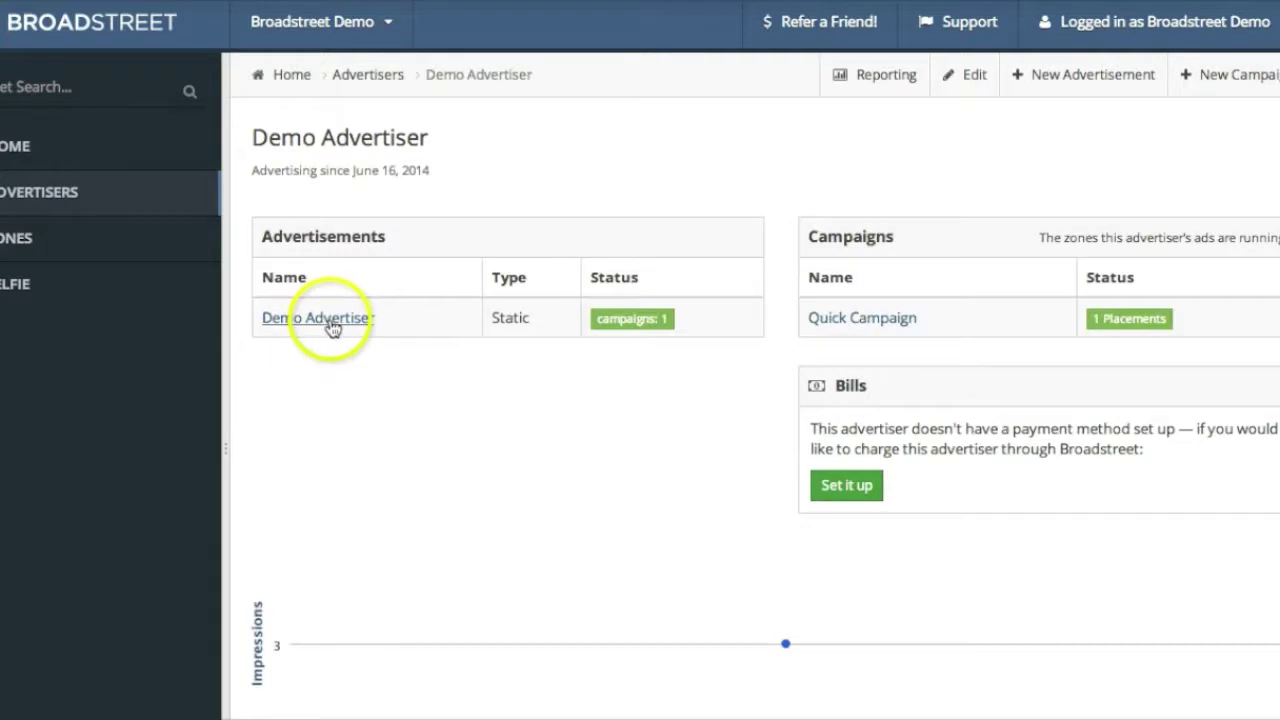
pyautogui.click(332, 322)
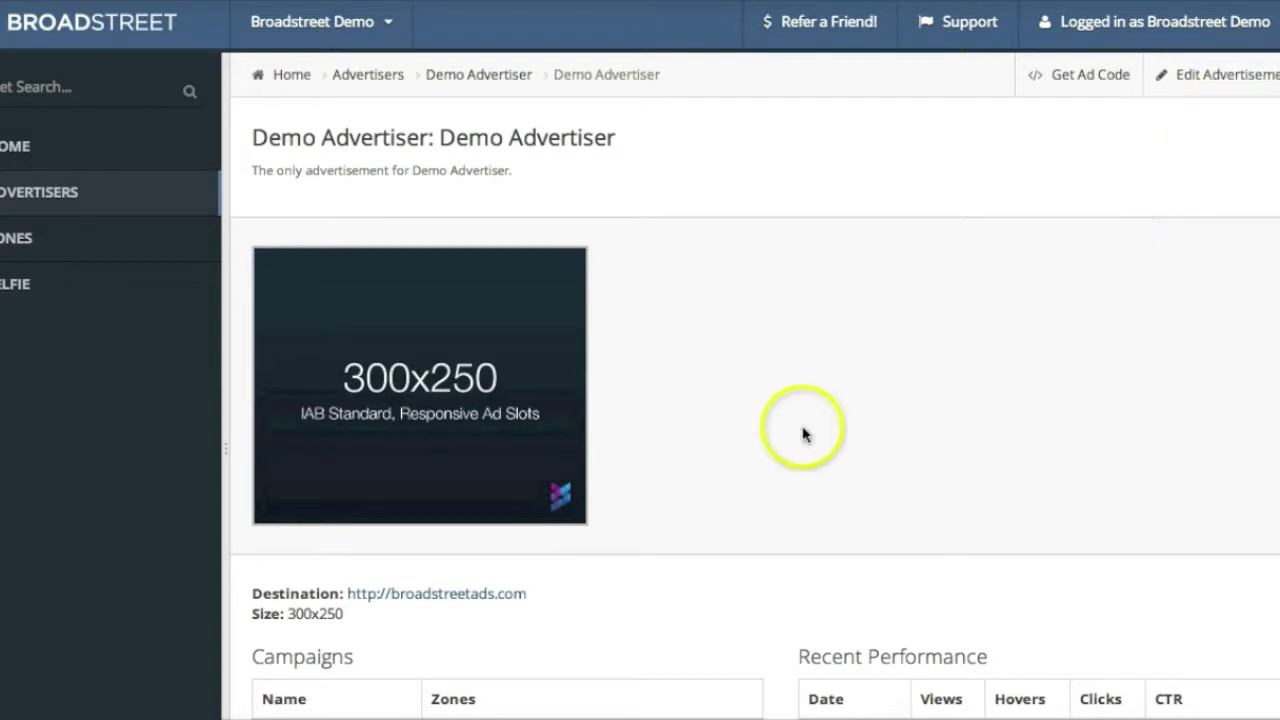
pyautogui.scroll(-5, 805, 432)
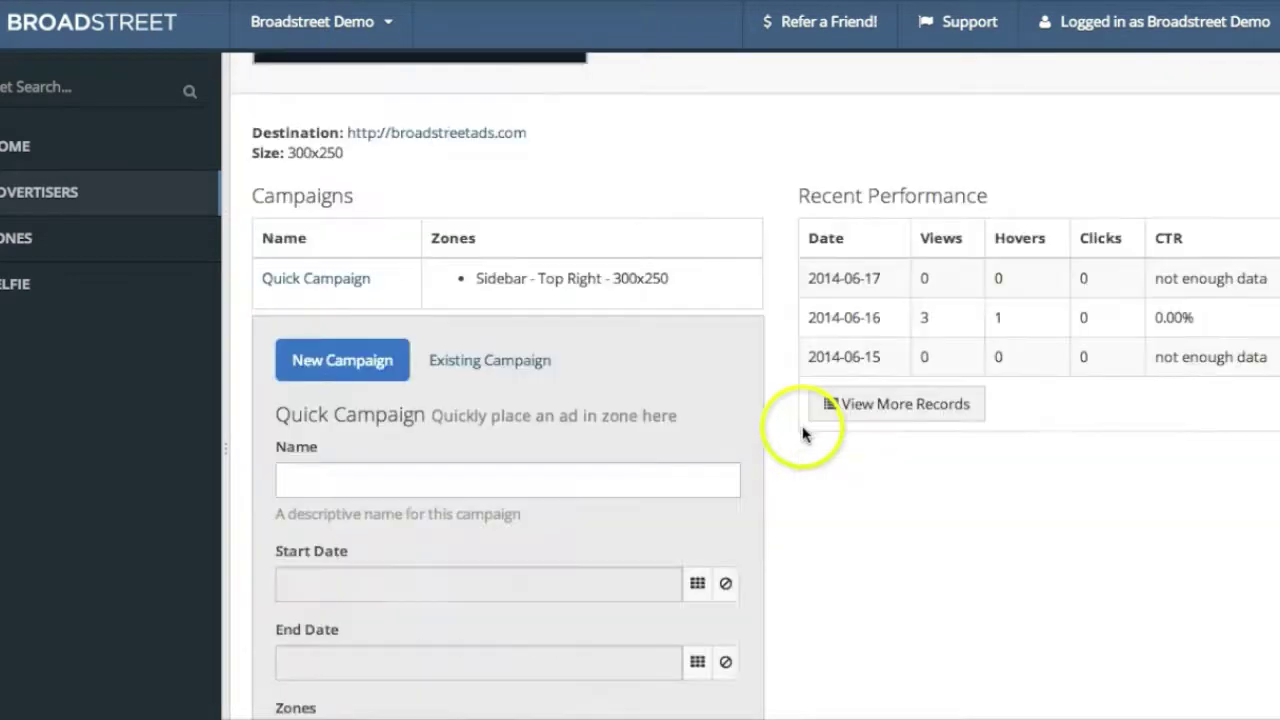
pyautogui.click(277, 285)
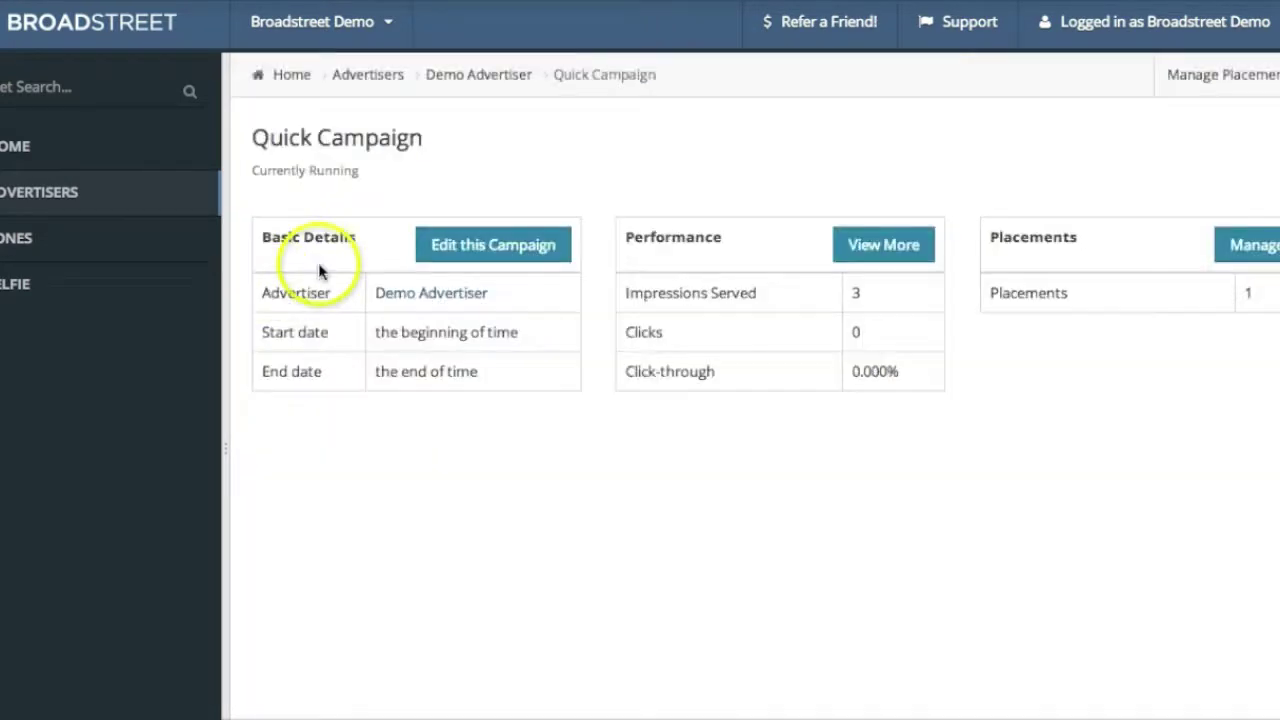
# Add a Sidebar - Bottom Right - 300x250 placement for the Demo Advertiser static ad in Quick Campaign
pyautogui.click(1268, 245)
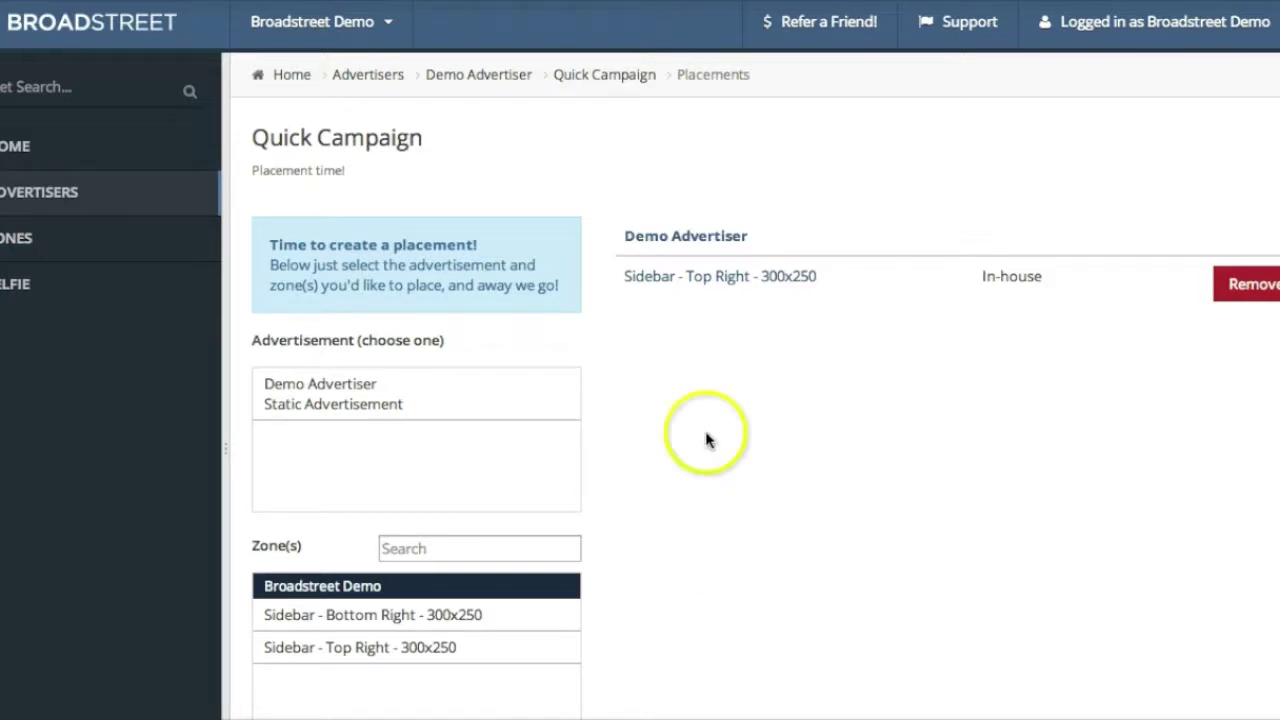
pyautogui.scroll(-1, 680, 540)
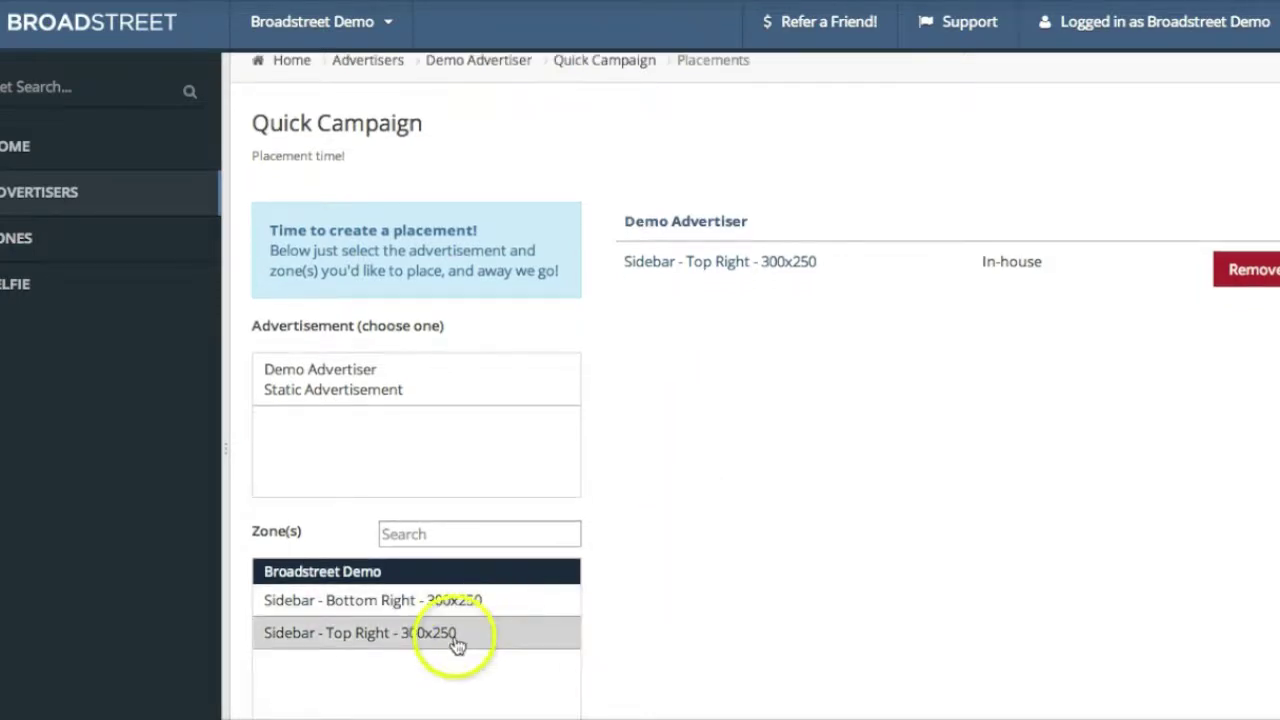
pyautogui.click(457, 600)
pyautogui.click(443, 390)
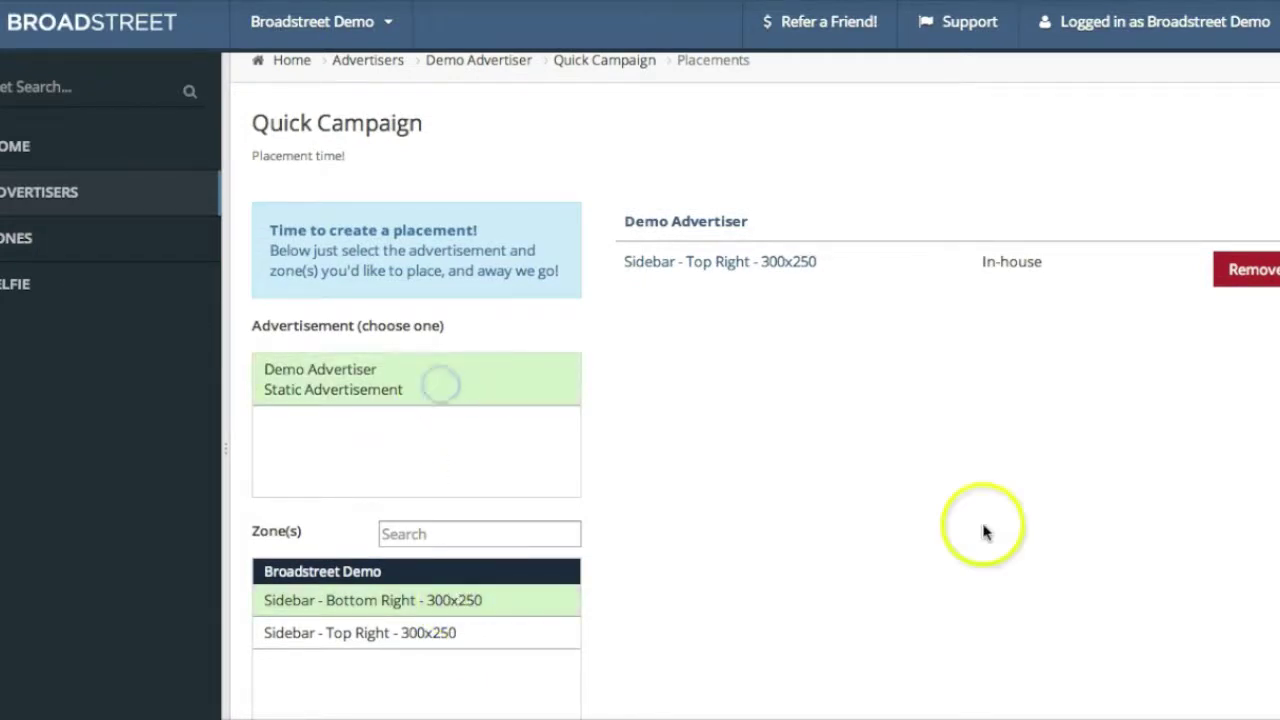
pyautogui.scroll(-3, 983, 529)
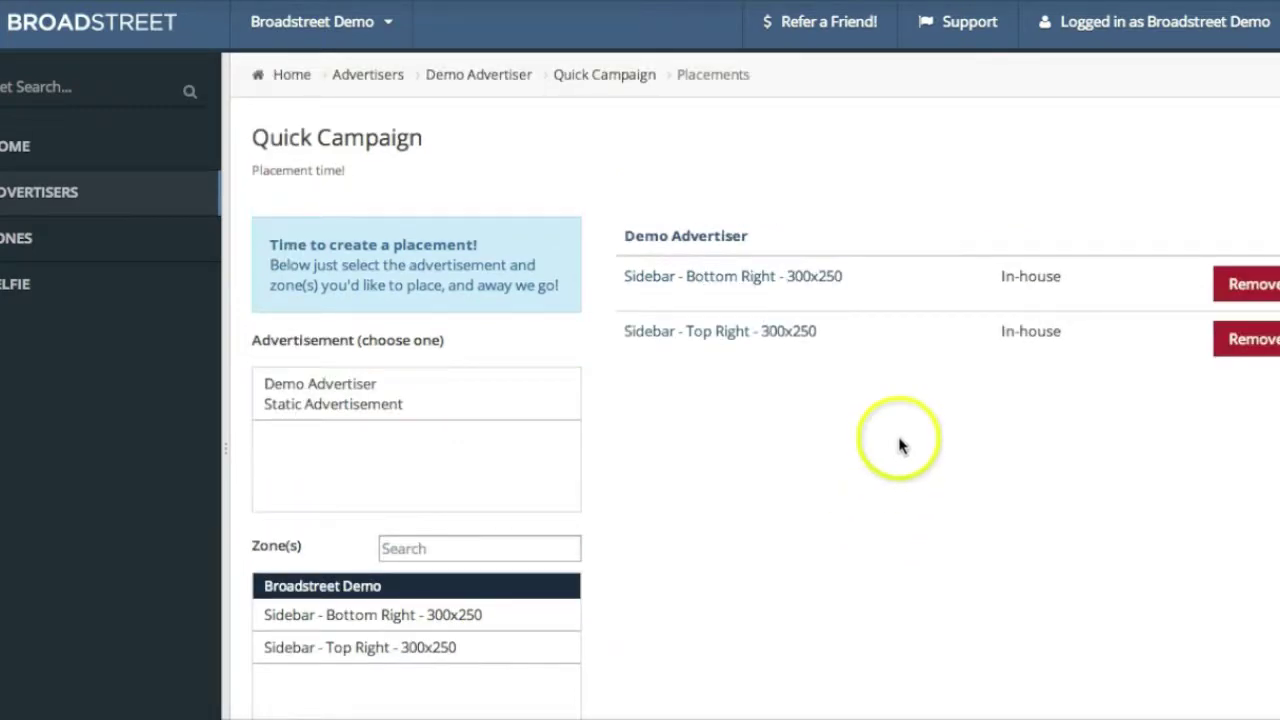
pyautogui.click(385, 80)
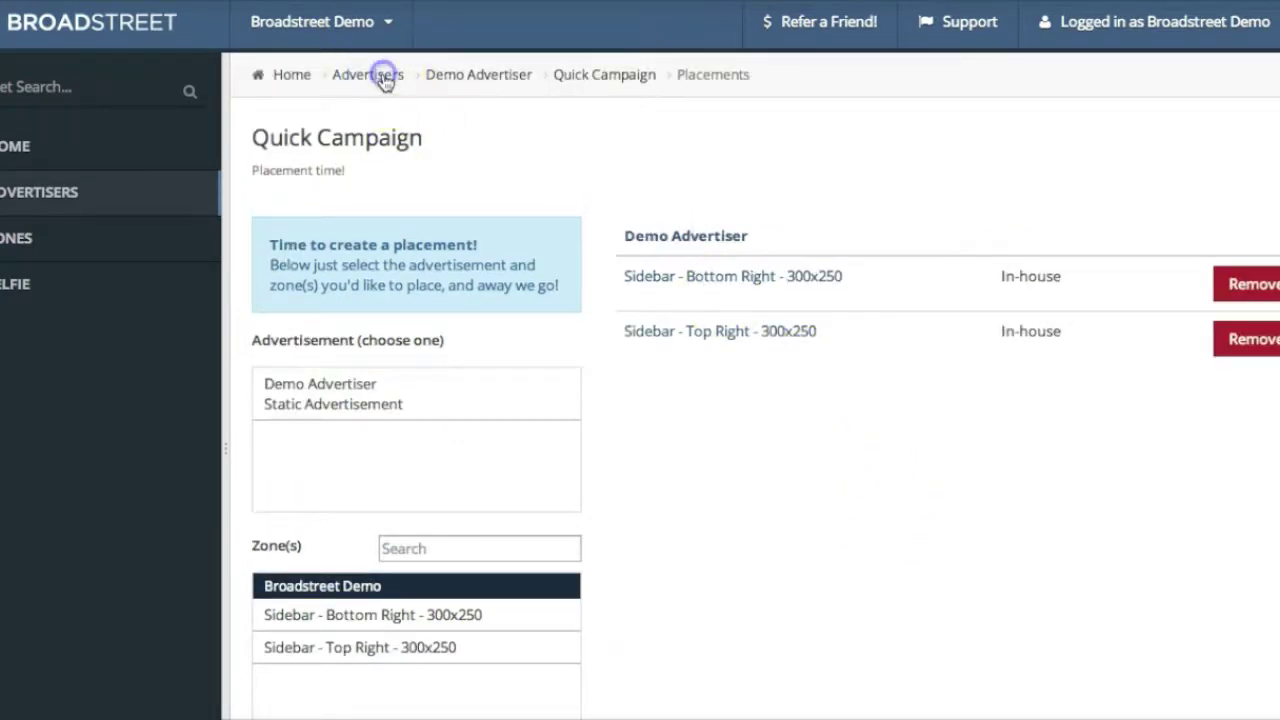
# Open Second Demo Advertiser's 06 / 2014 campaign
pyautogui.click(369, 320)
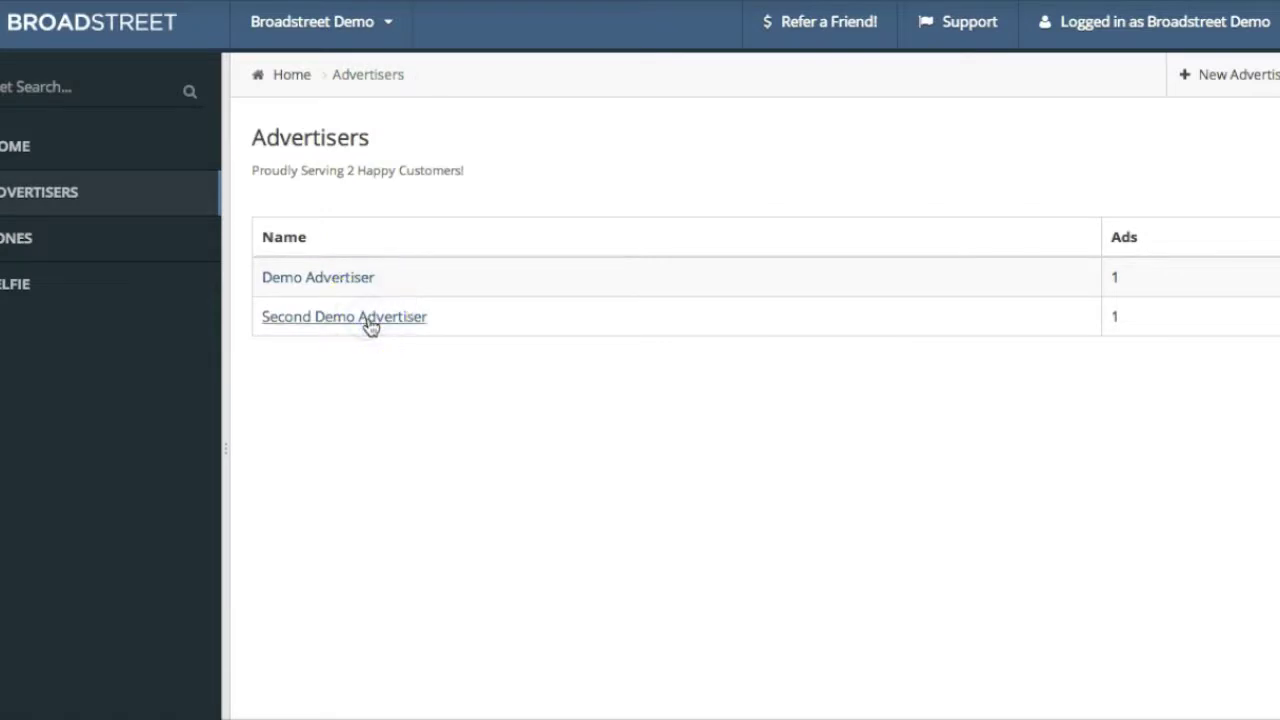
pyautogui.click(366, 320)
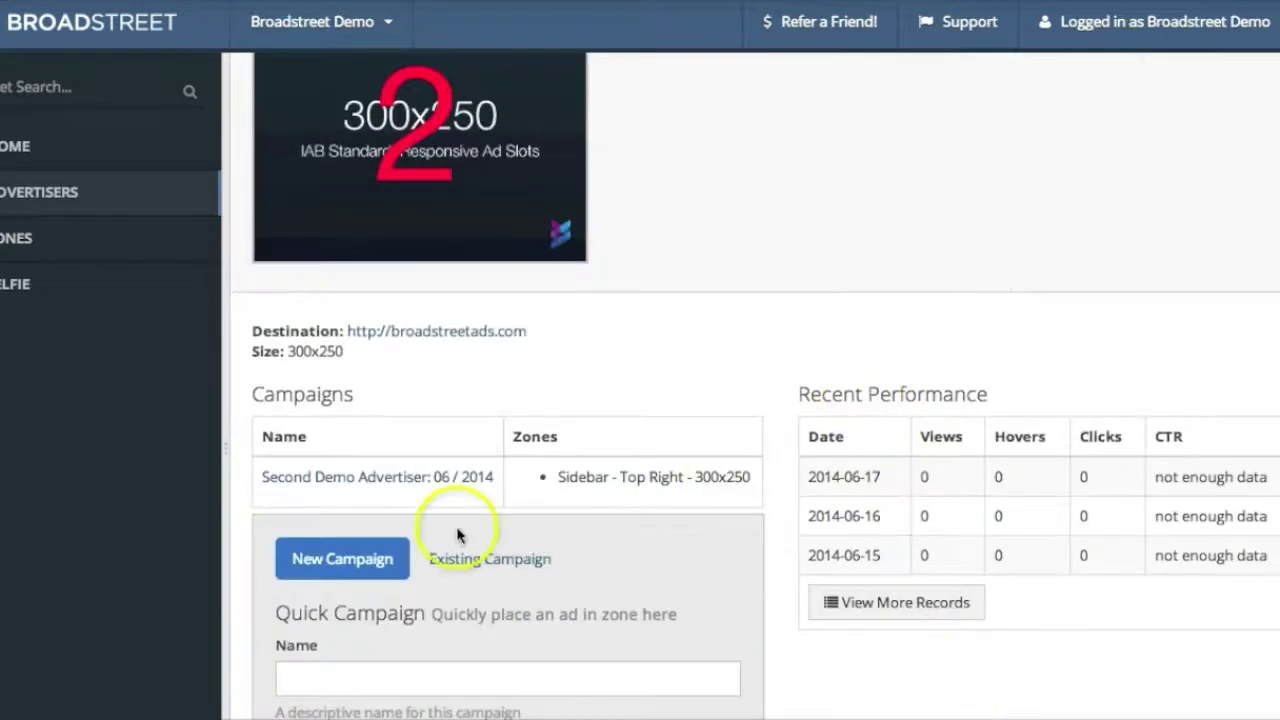
pyautogui.click(403, 482)
# Place the Second Demo Advertisement in the Sidebar - Bottom Right - 300x250 zone
pyautogui.click(1268, 245)
pyautogui.click(423, 391)
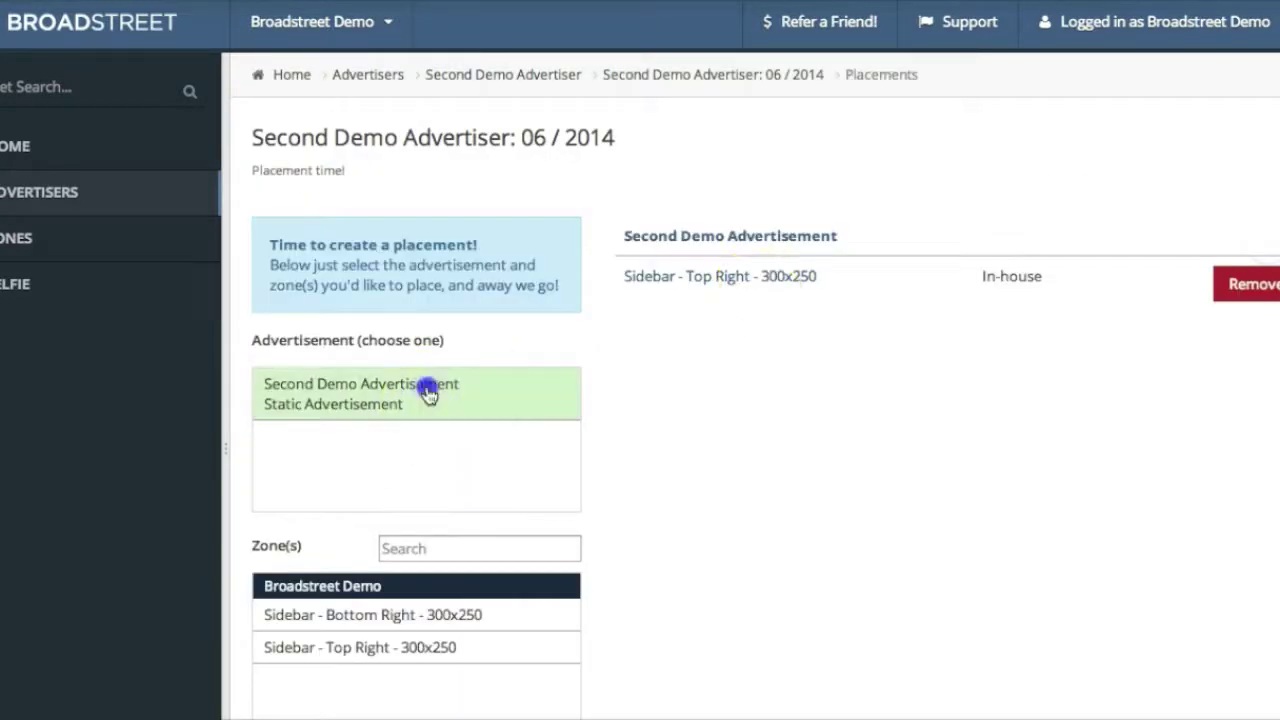
pyautogui.click(418, 614)
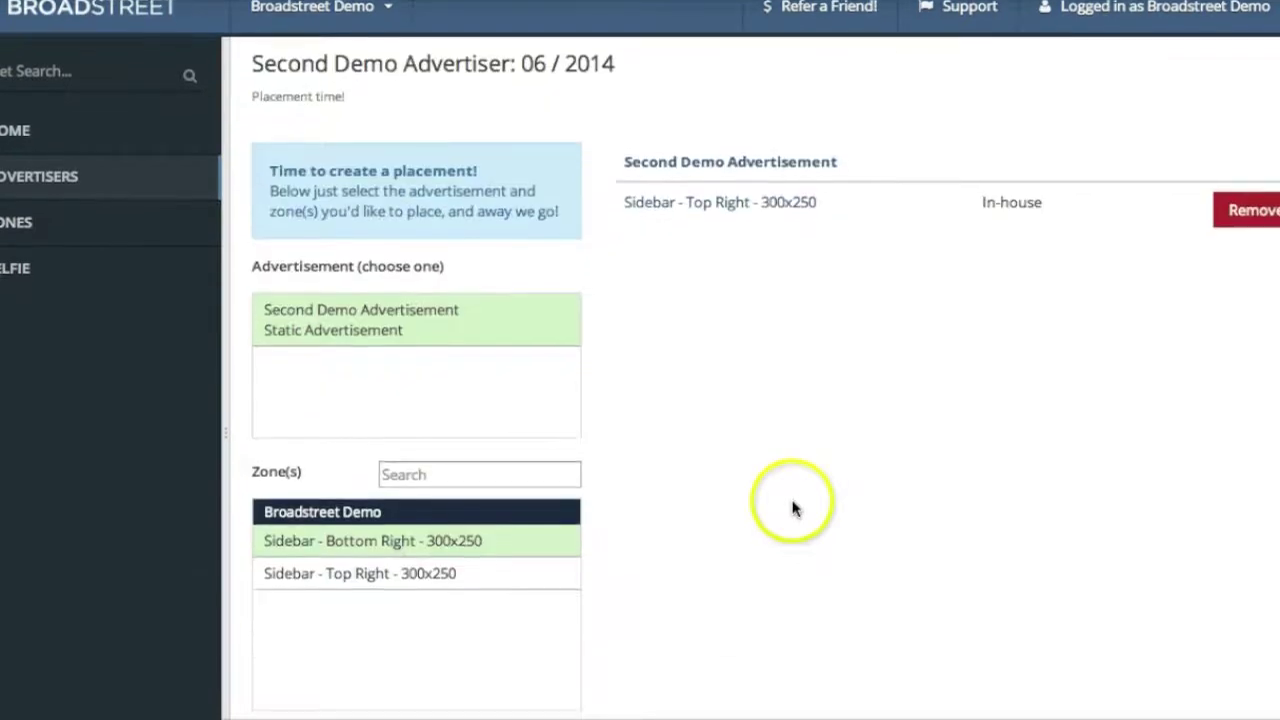
pyautogui.scroll(-1, 790, 508)
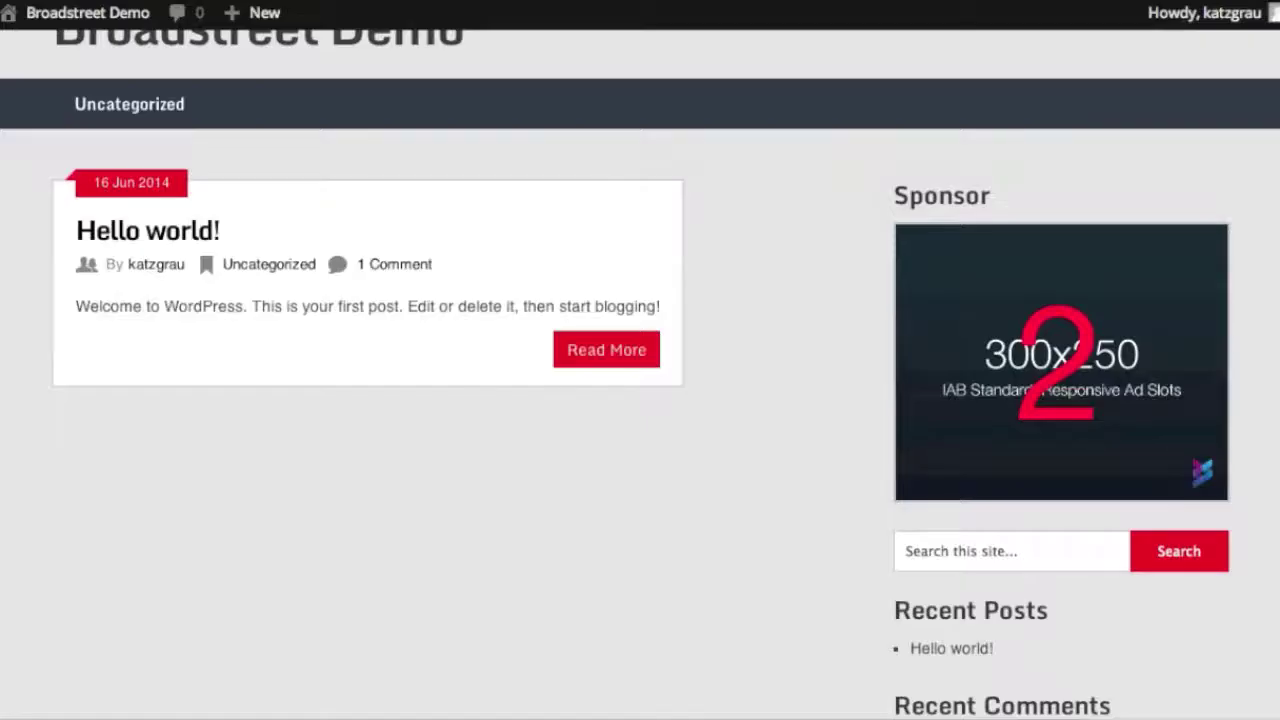
# Reload the Broadstreet Demo blog and compare the Sponsor and Second Sponsor widgets
pyautogui.scroll(1, 323, 514)
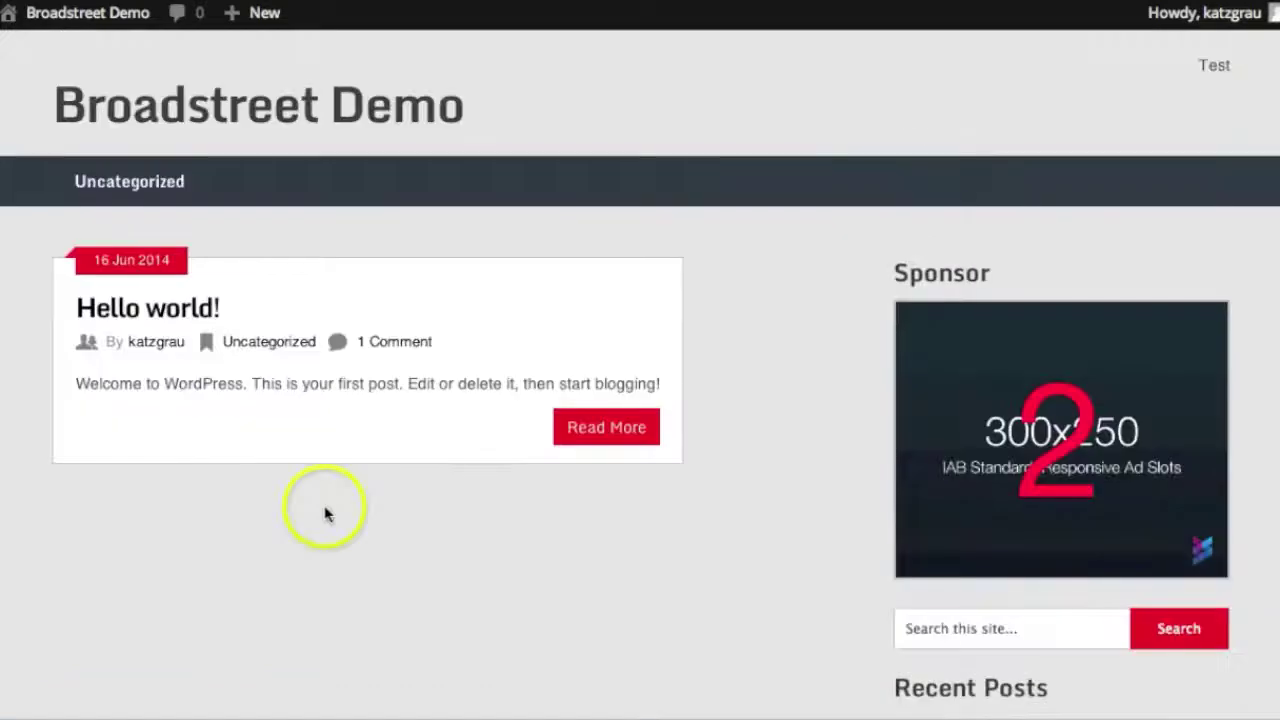
pyautogui.click(324, 510)
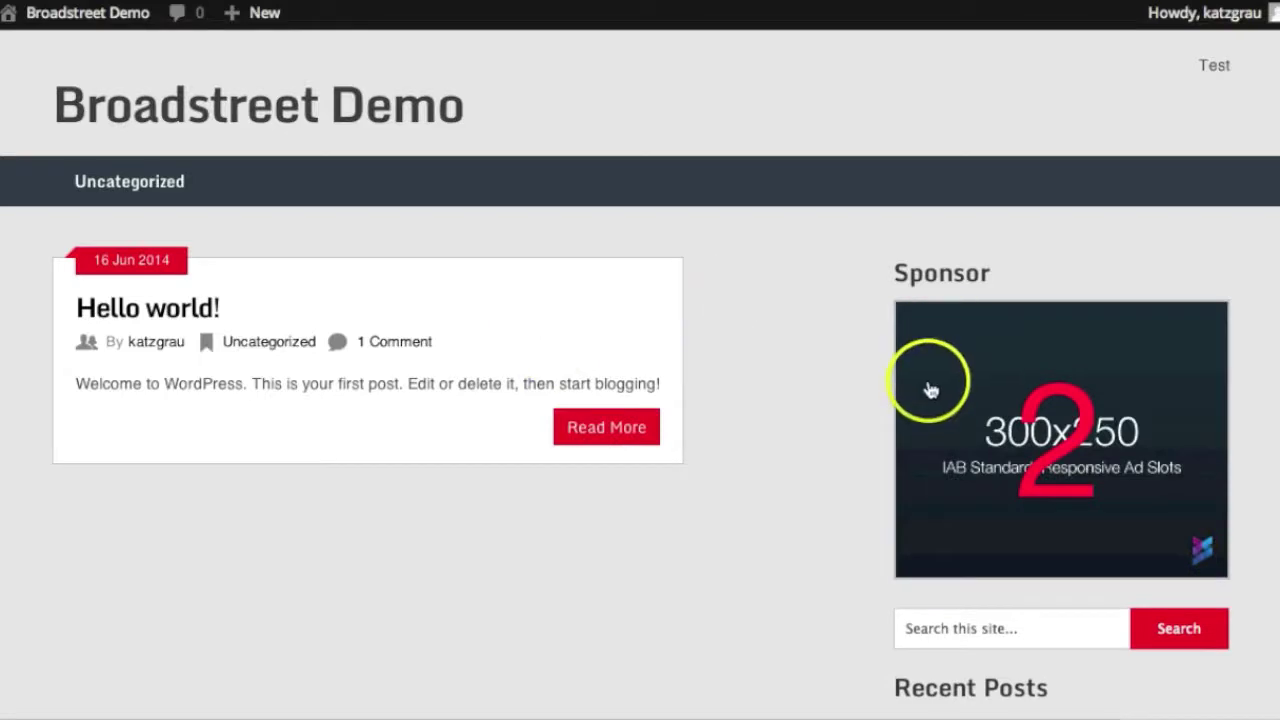
pyautogui.scroll(-5, 931, 390)
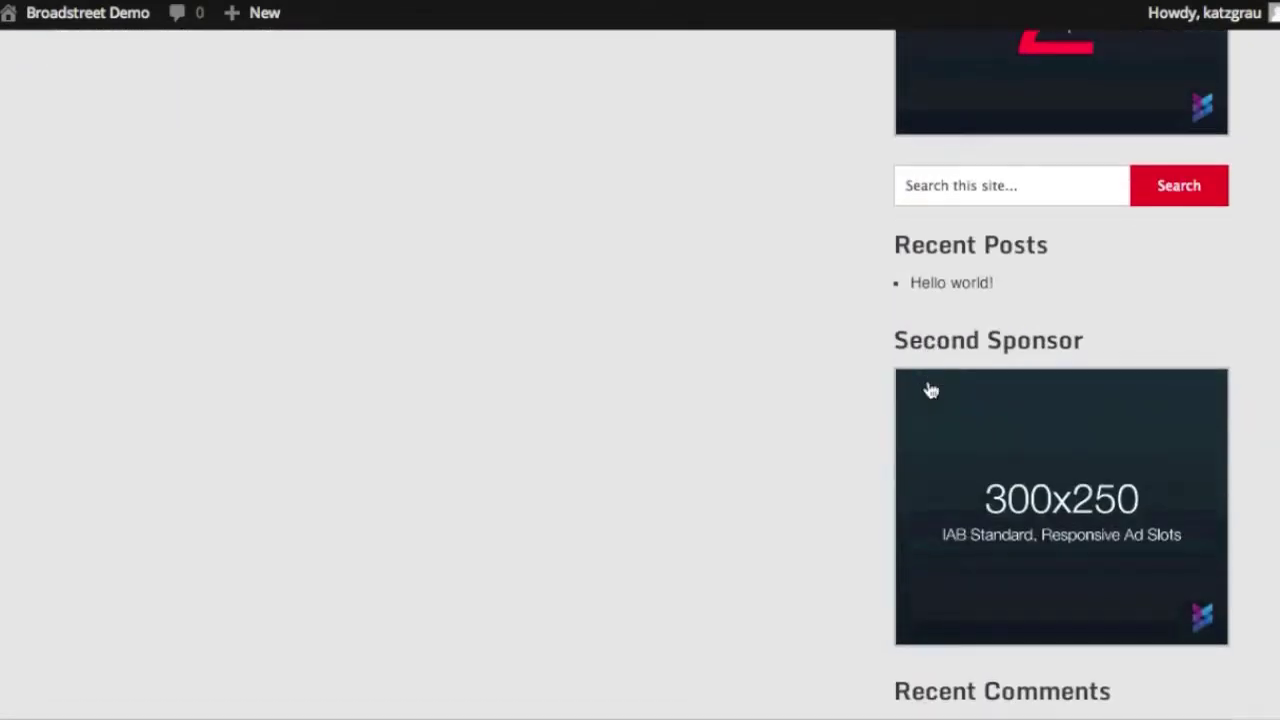
pyautogui.scroll(3, 928, 386)
pyautogui.click(866, 409)
pyautogui.click(720, 423)
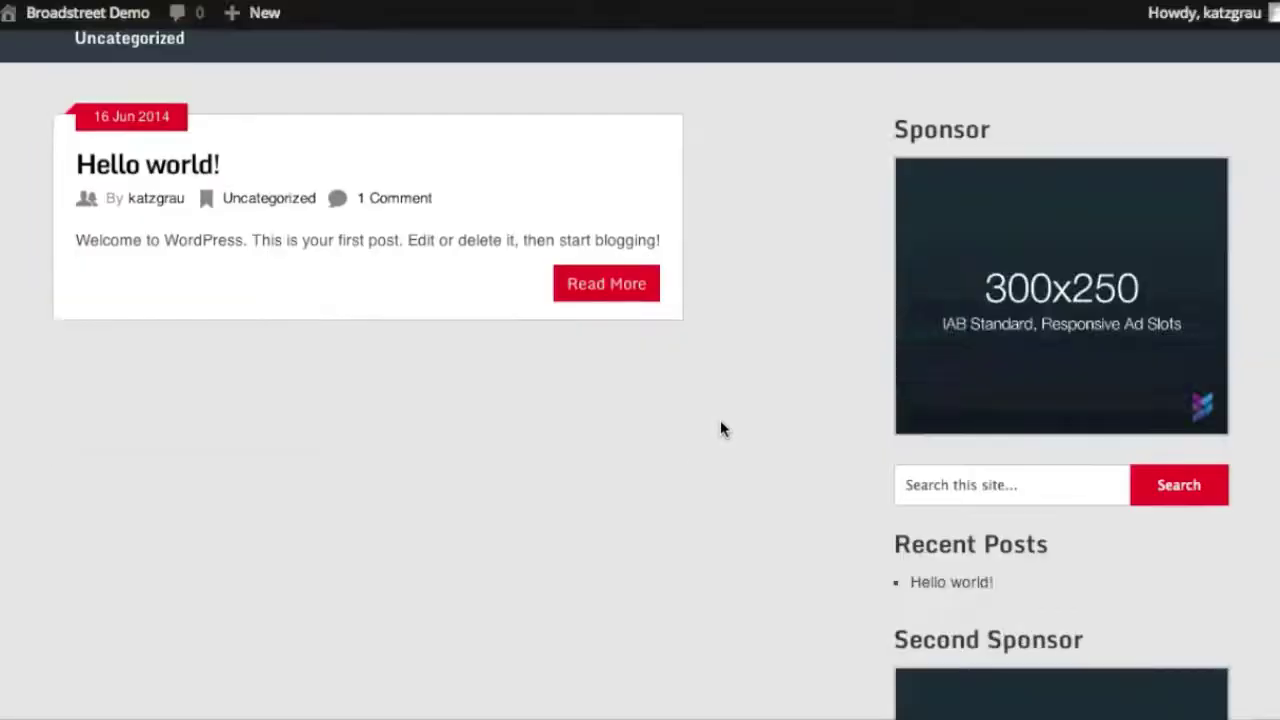
pyautogui.scroll(-3, 720, 421)
pyautogui.scroll(4, 721, 423)
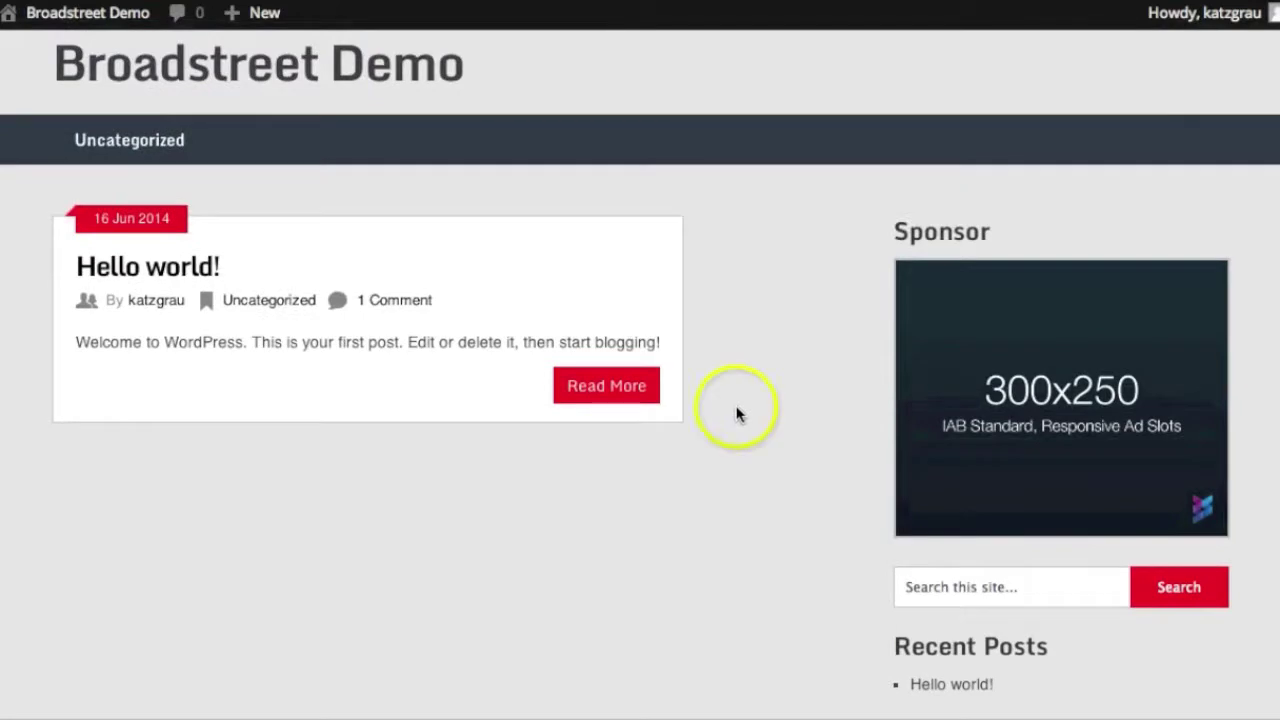
pyautogui.scroll(1, 822, 343)
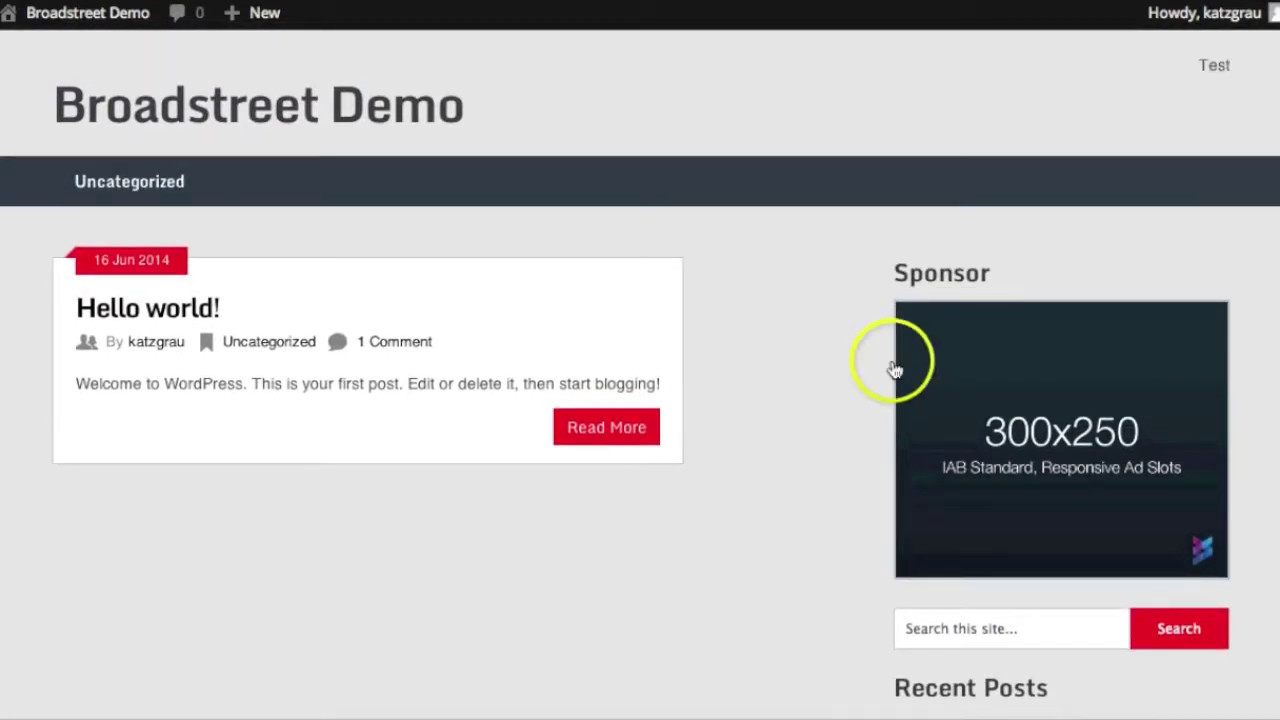
pyautogui.scroll(-5, 741, 481)
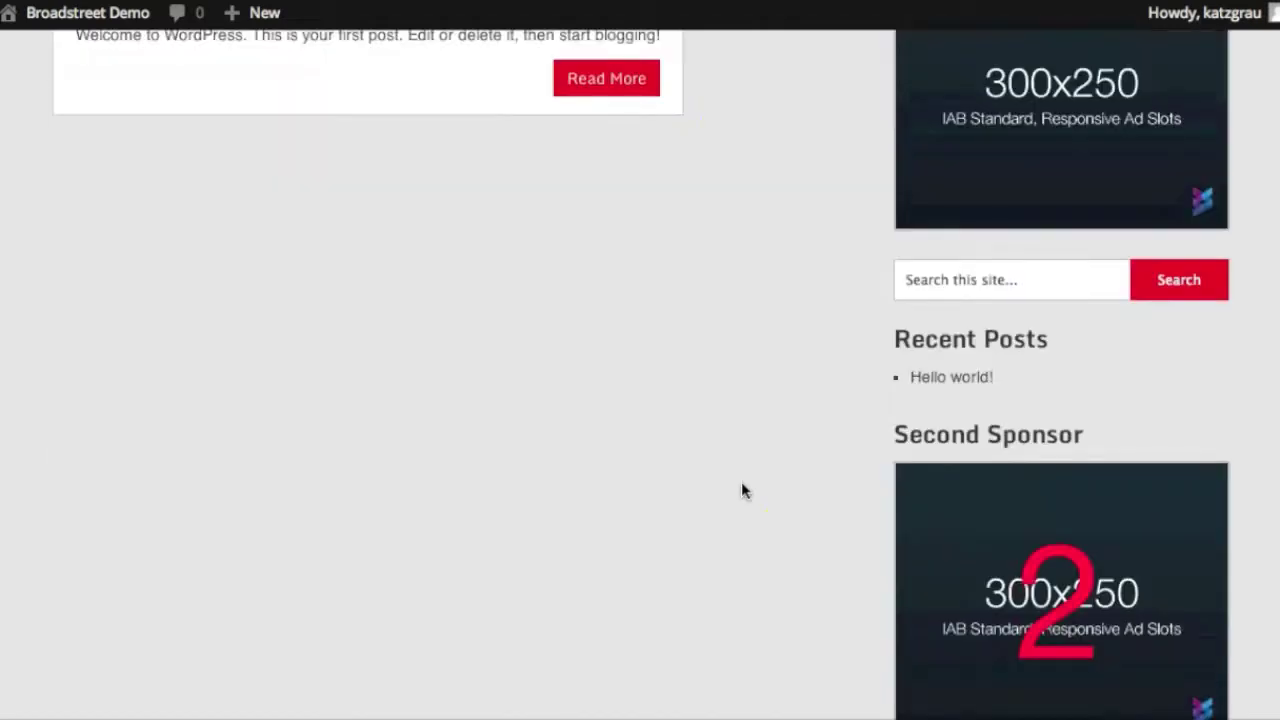
pyautogui.scroll(4, 741, 481)
pyautogui.scroll(1, 741, 490)
# Reload the blog again to confirm both sponsor slots rotate between the two ads
pyautogui.press('super+r')
pyautogui.scroll(-5, 741, 488)
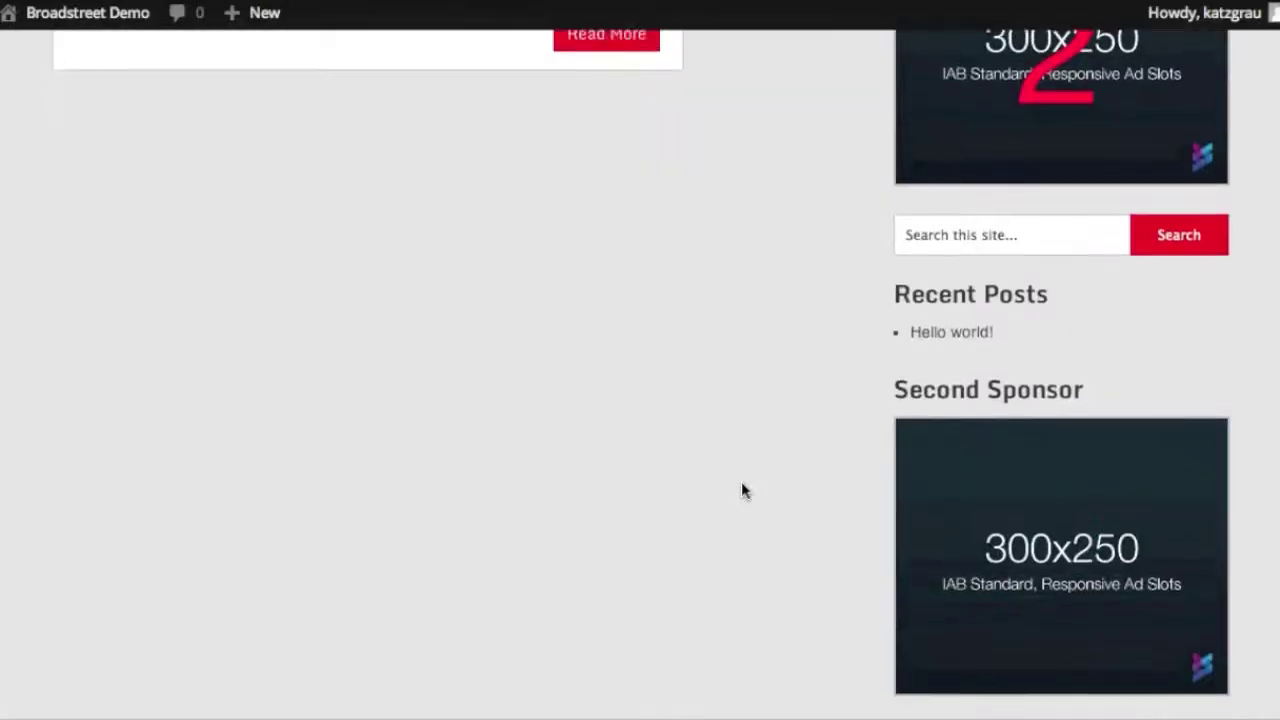
pyautogui.scroll(4, 741, 488)
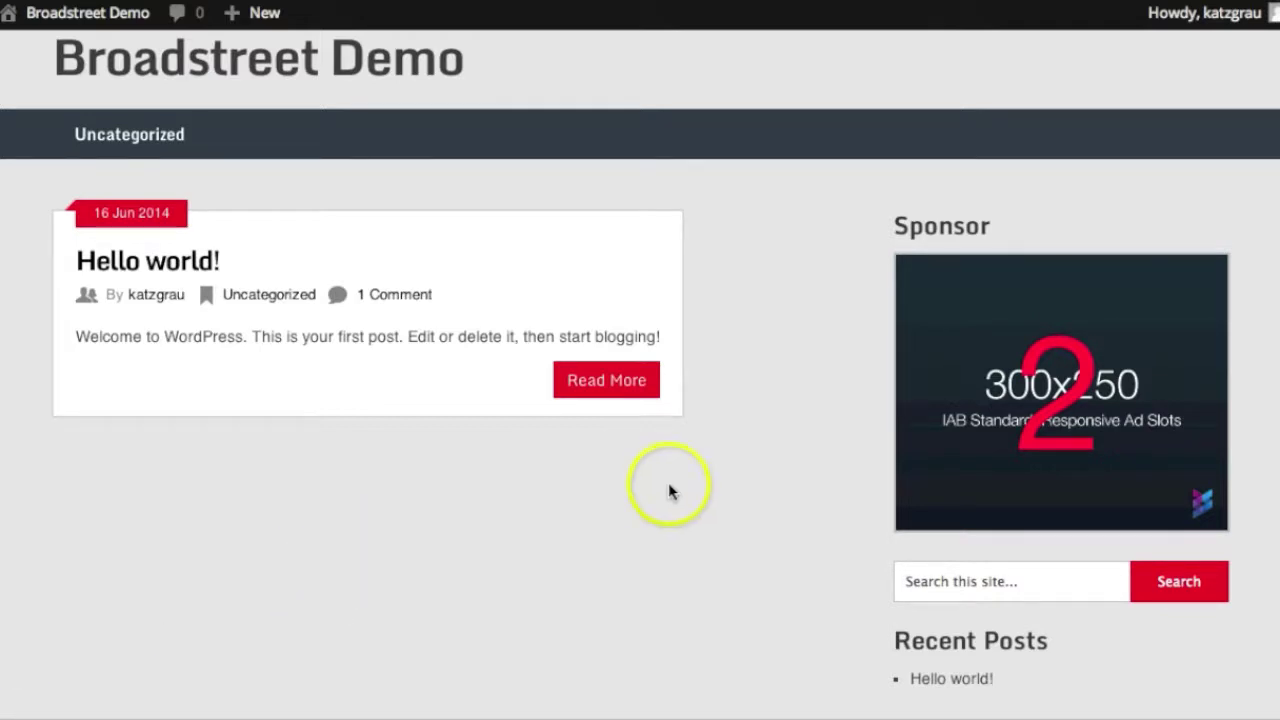
pyautogui.scroll(-5, 669, 485)
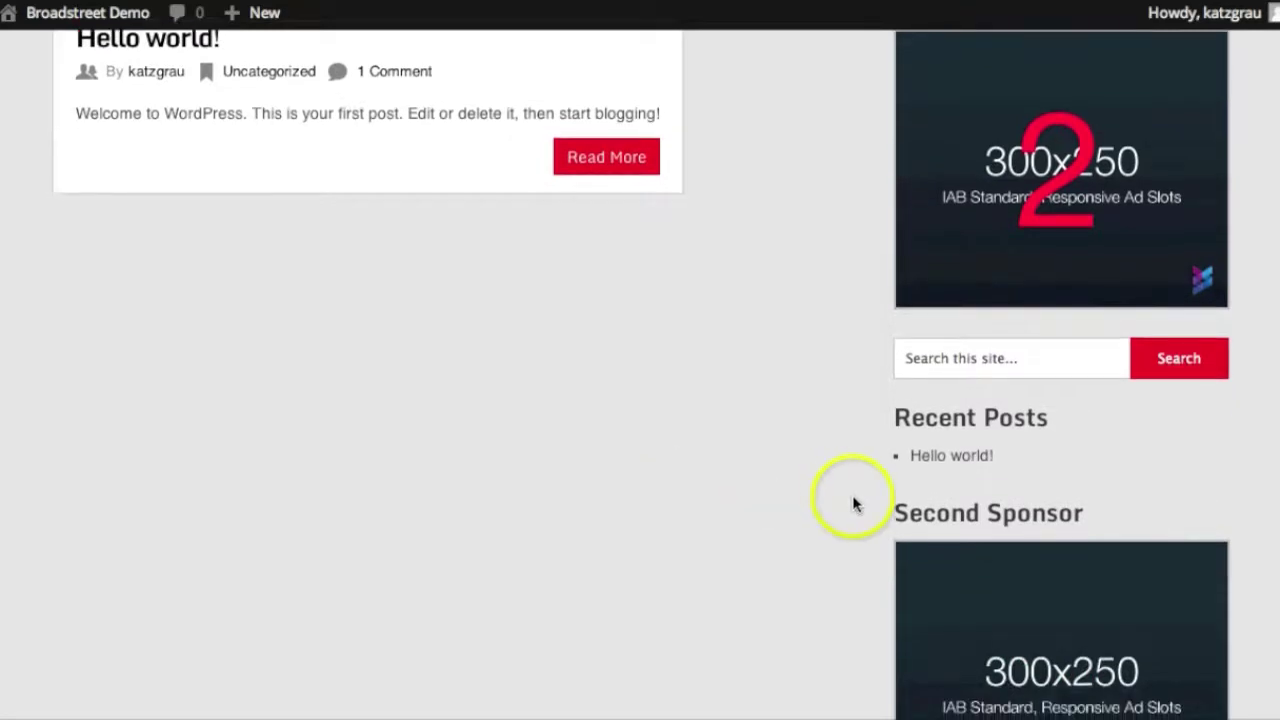
pyautogui.scroll(-2, 815, 555)
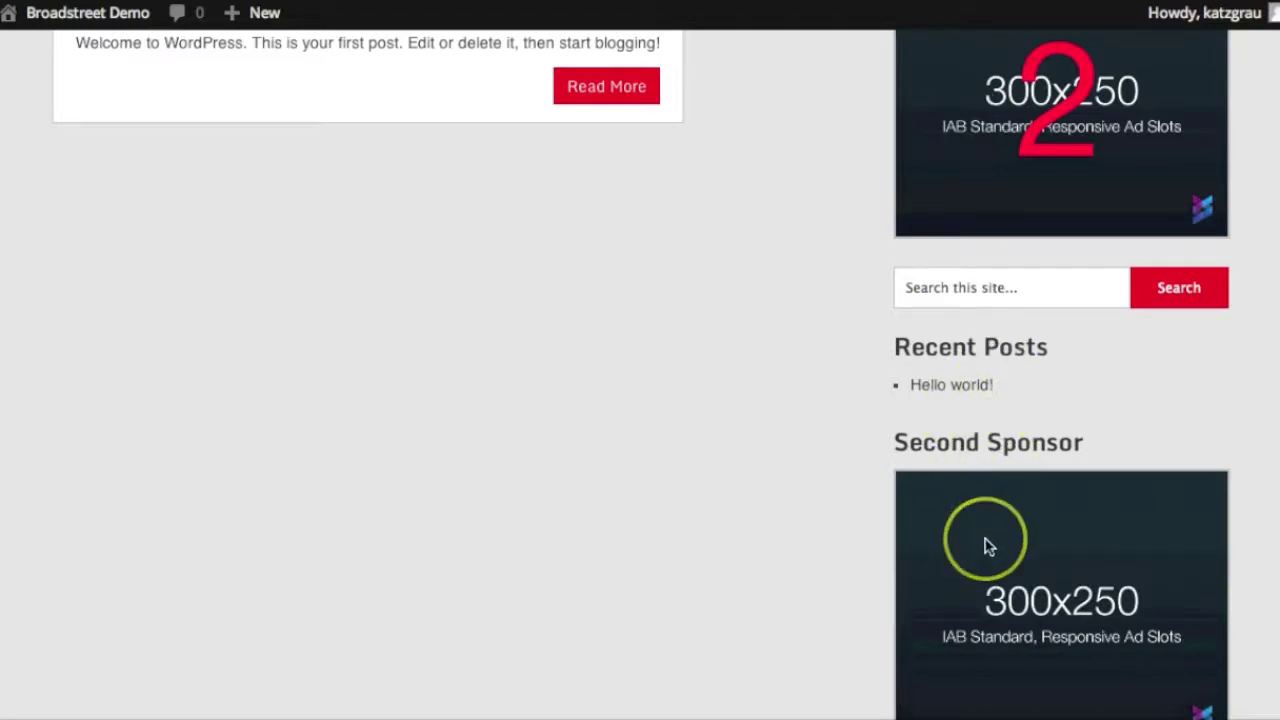
pyautogui.scroll(3, 986, 543)
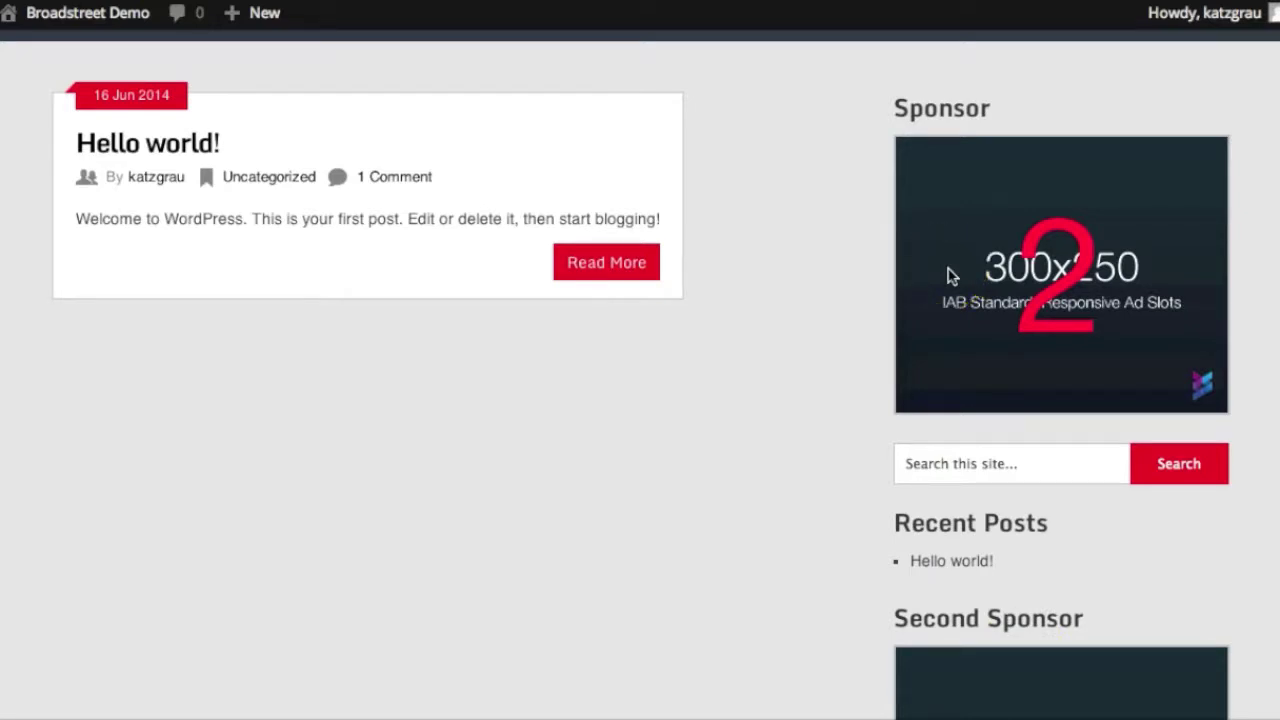
pyautogui.scroll(-2, 950, 276)
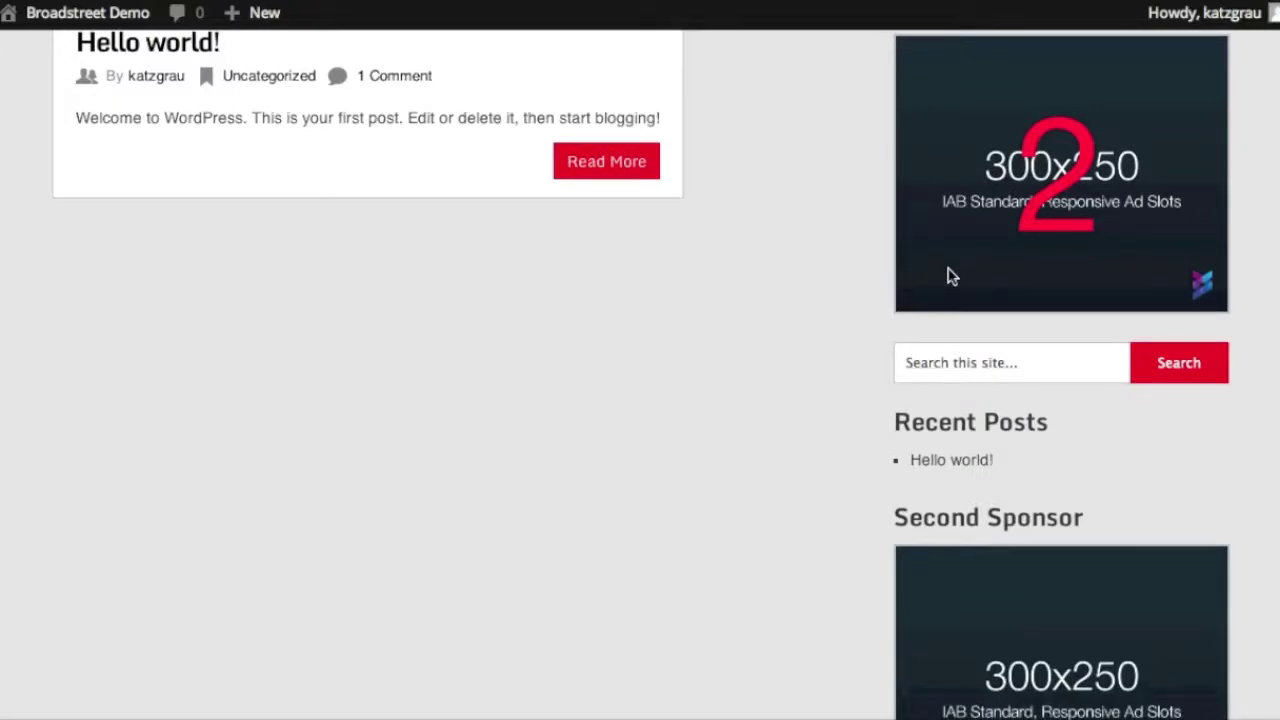
pyautogui.scroll(2, 950, 276)
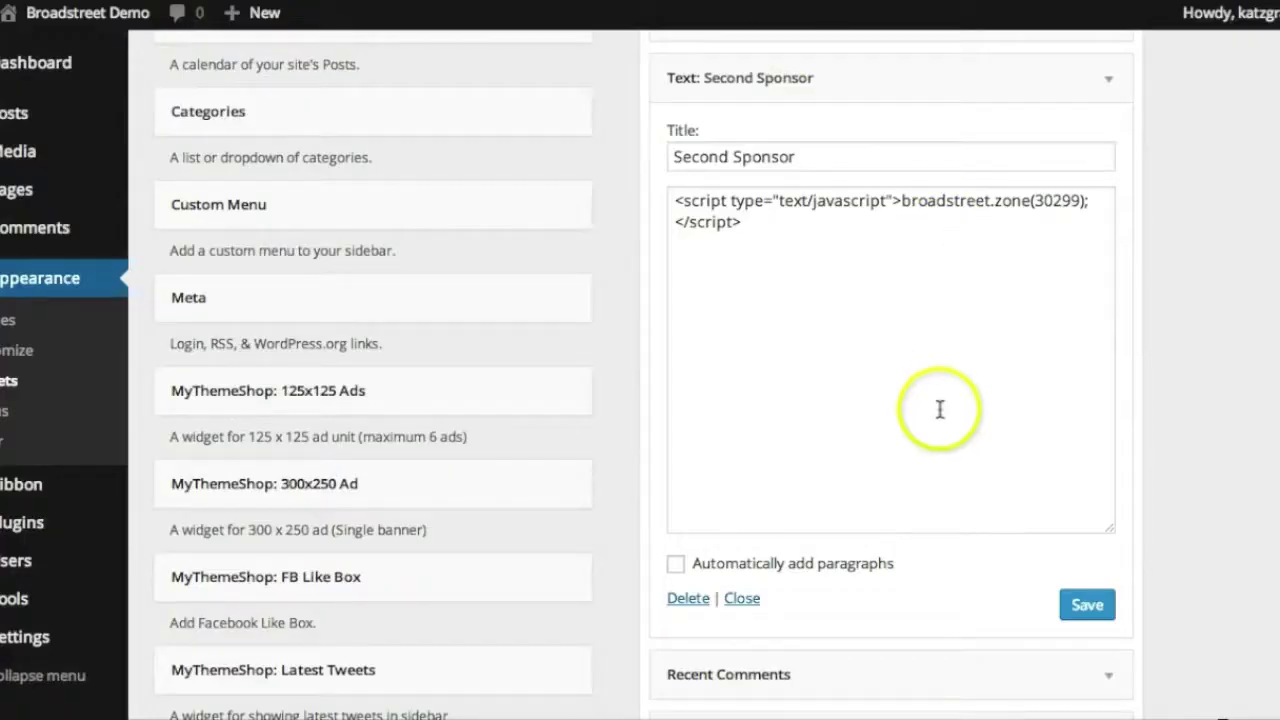
# Scroll the Widgets page to the Second Sponsor text widget holding the broadstreet.zone(30299) script
pyautogui.scroll(2, 939, 345)
pyautogui.scroll(-2, 939, 345)
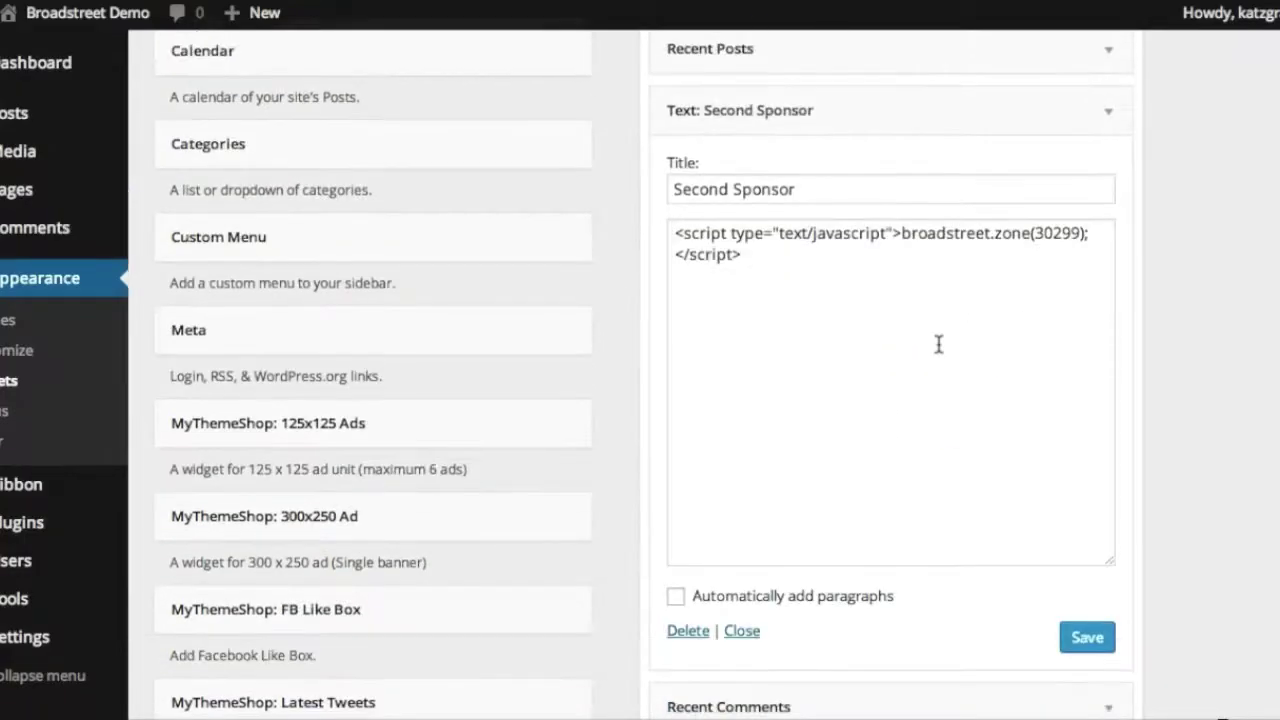
pyautogui.scroll(4, 857, 343)
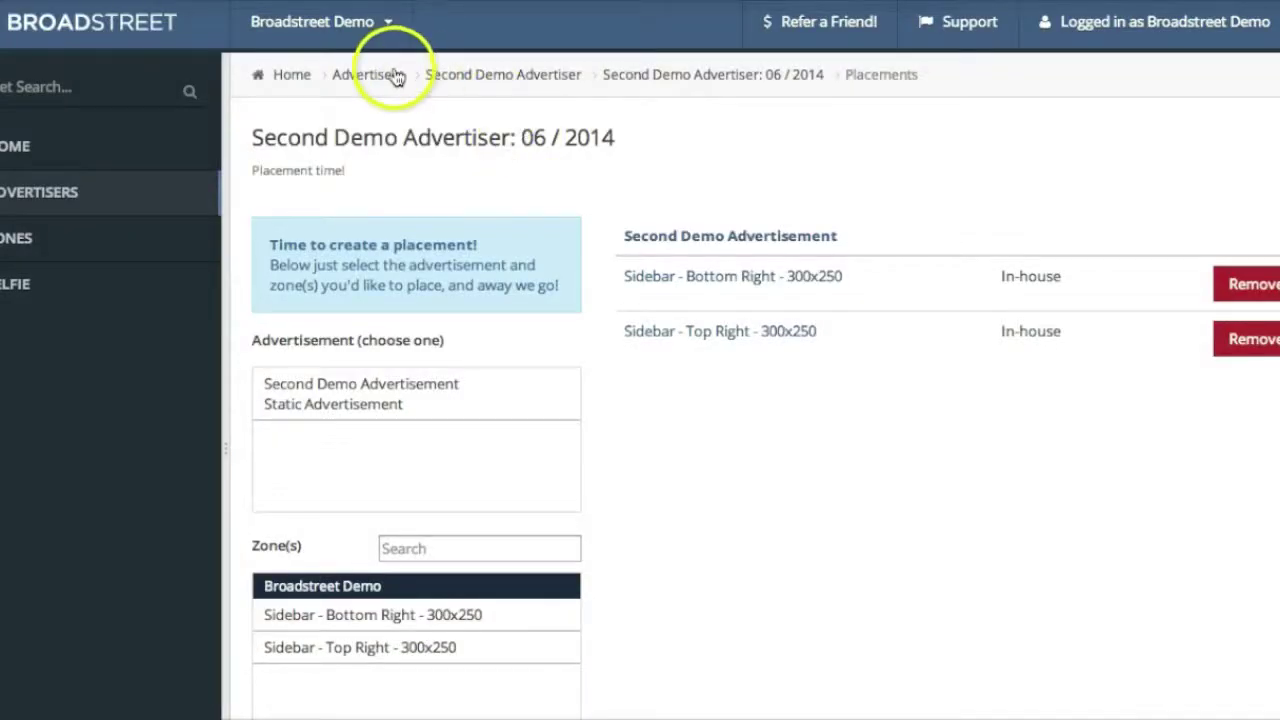
# Set the Sidebar - Top Right - 300x250 zone's Advertisement count to 2 and save
pyautogui.click(32, 242)
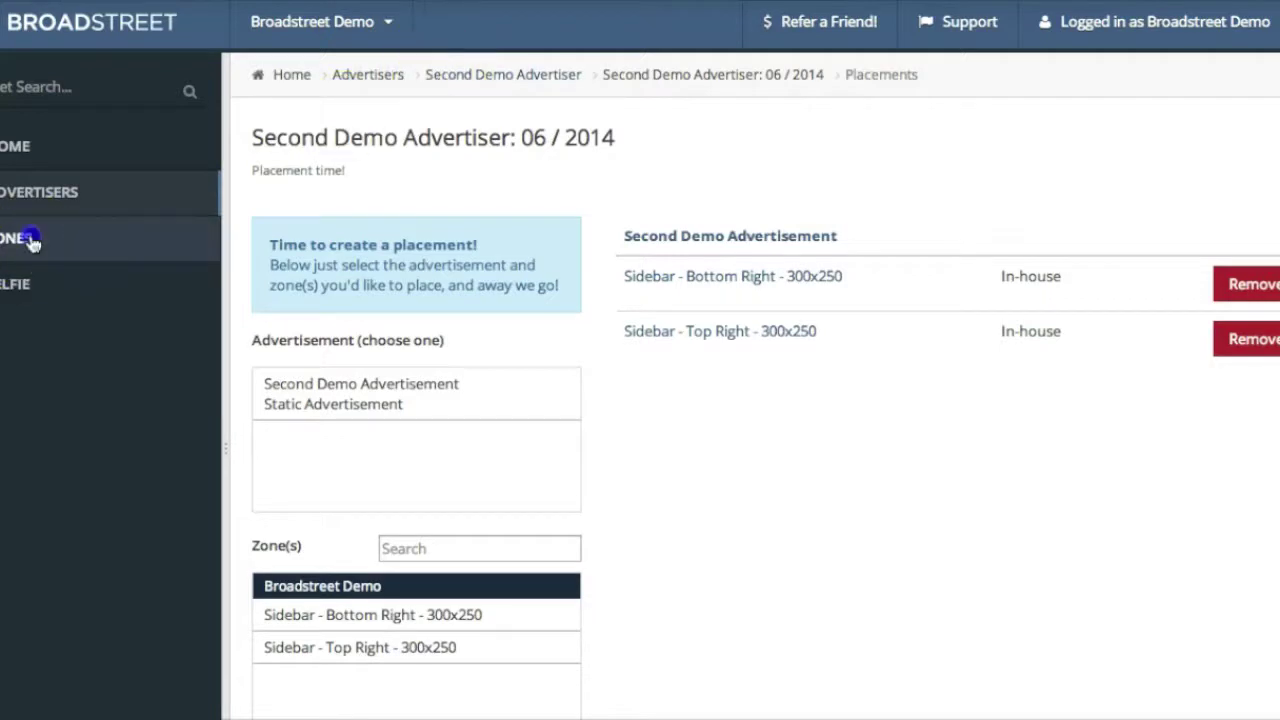
pyautogui.click(363, 317)
pyautogui.click(1258, 73)
pyautogui.click(454, 418)
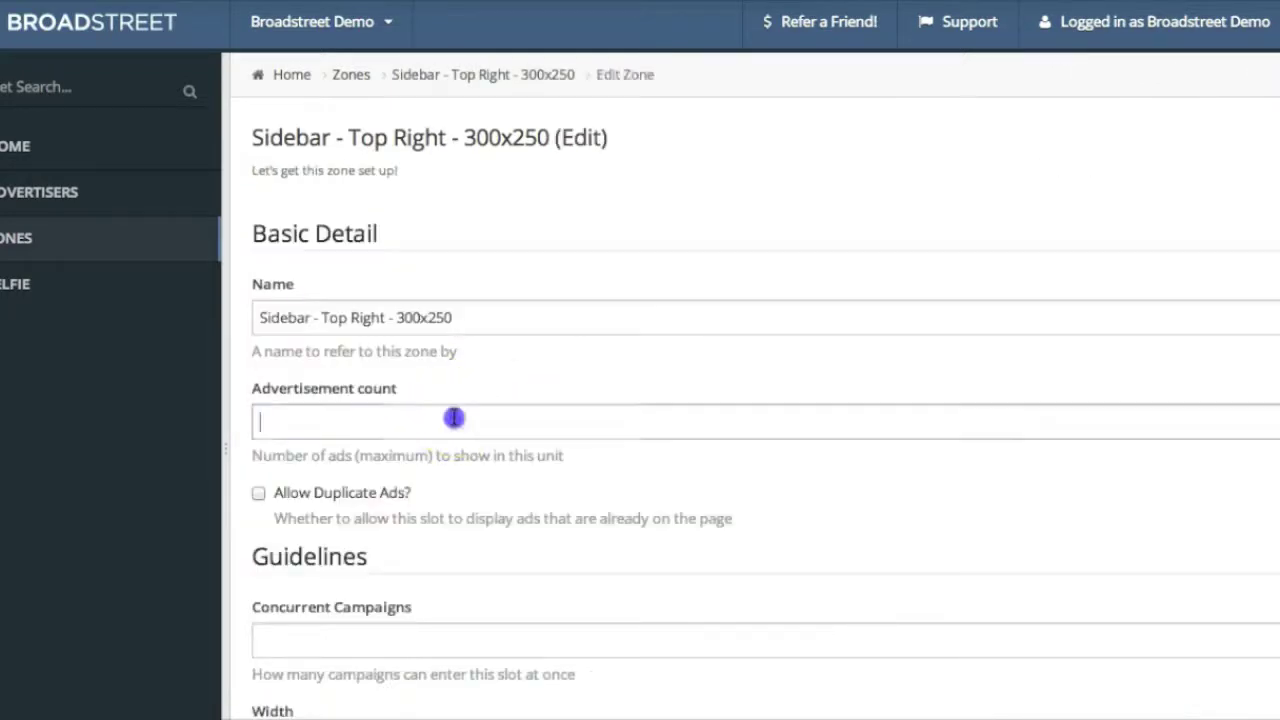
pyautogui.write('10')
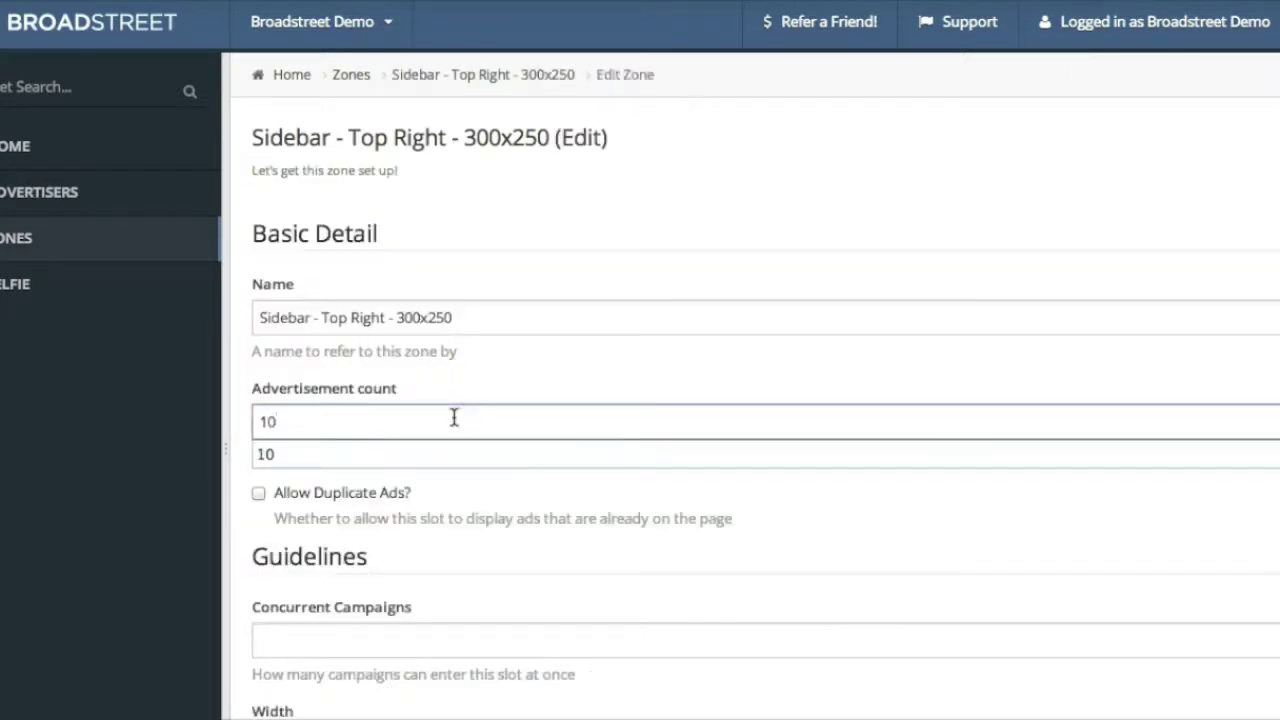
pyautogui.press('BackSpace')
pyautogui.press('BackSpace')
pyautogui.write('2')
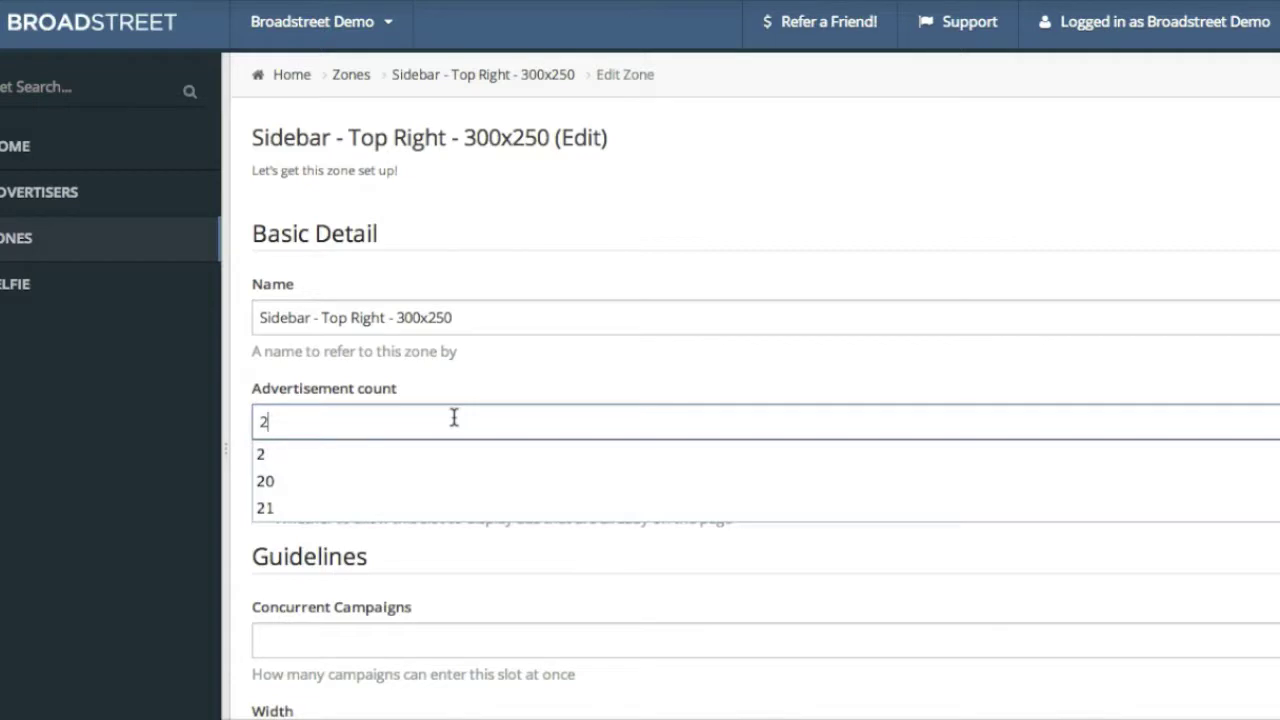
pyautogui.press('Return')
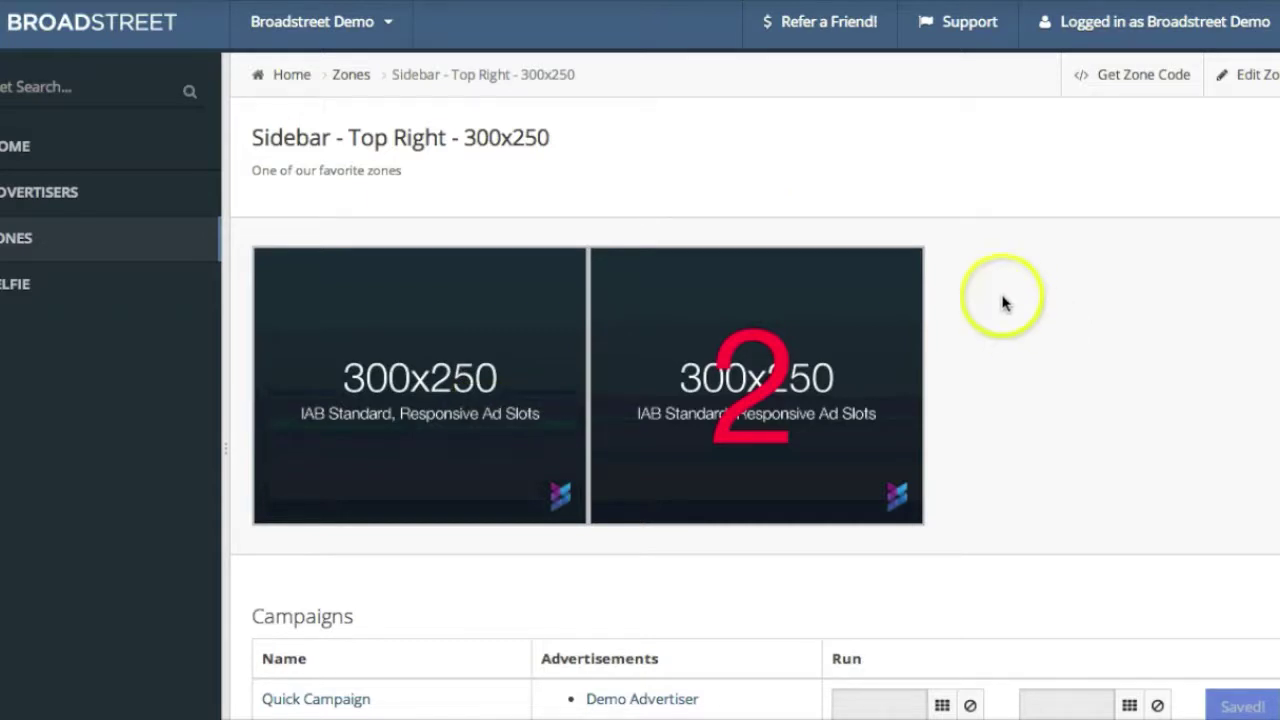
pyautogui.scroll(-1, 1004, 300)
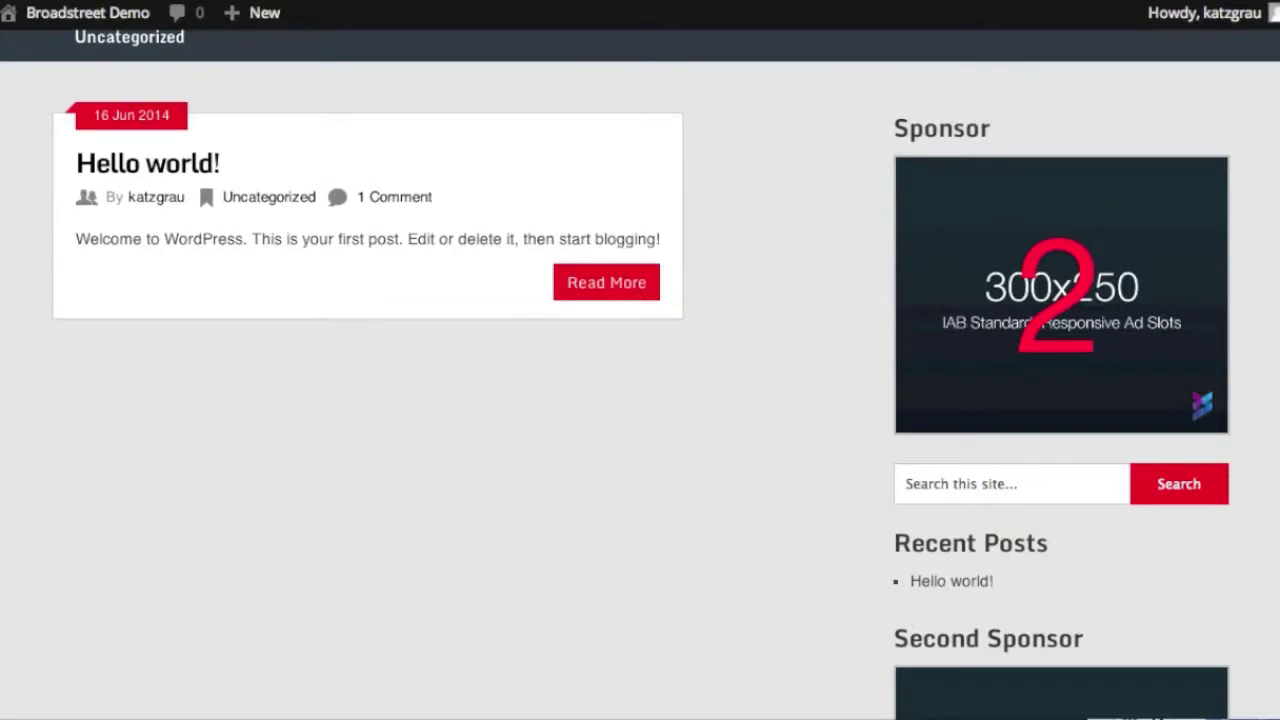
# Reload the demo blog and scroll the sidebar to find both 300x250 Sponsor ads
pyautogui.press('super+r')
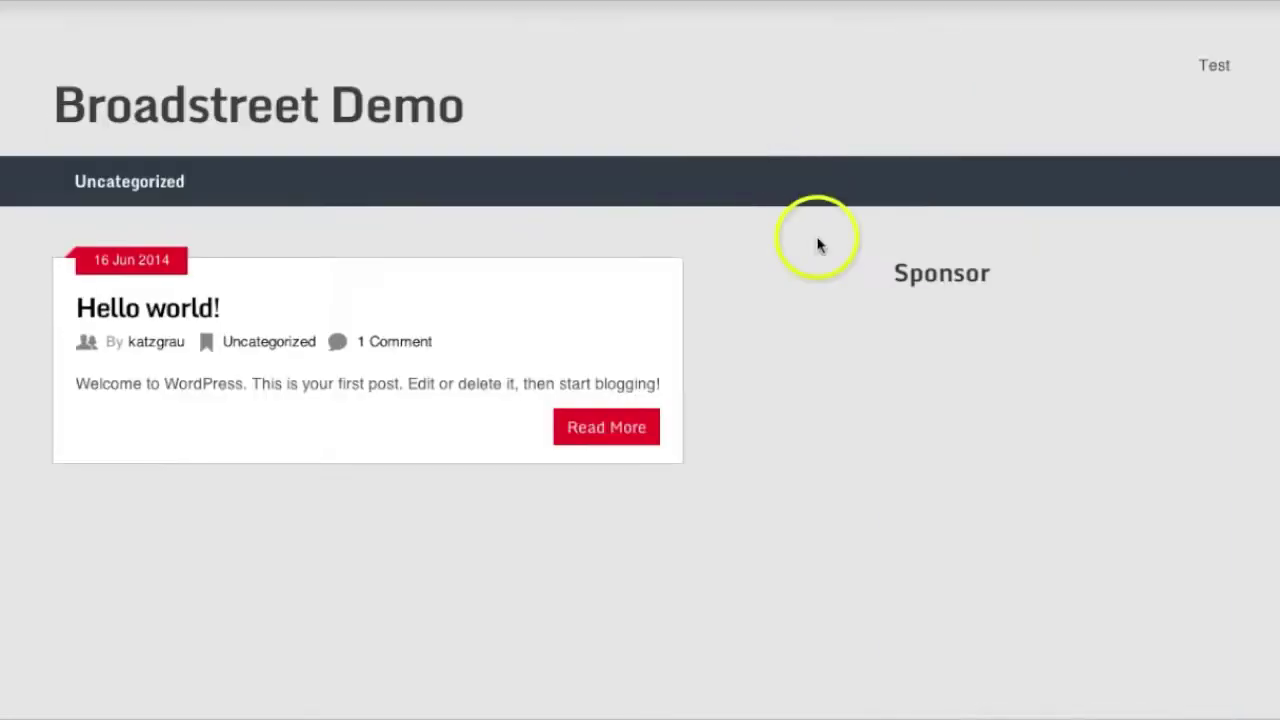
pyautogui.scroll(-2, 748, 262)
pyautogui.scroll(-2, 748, 262)
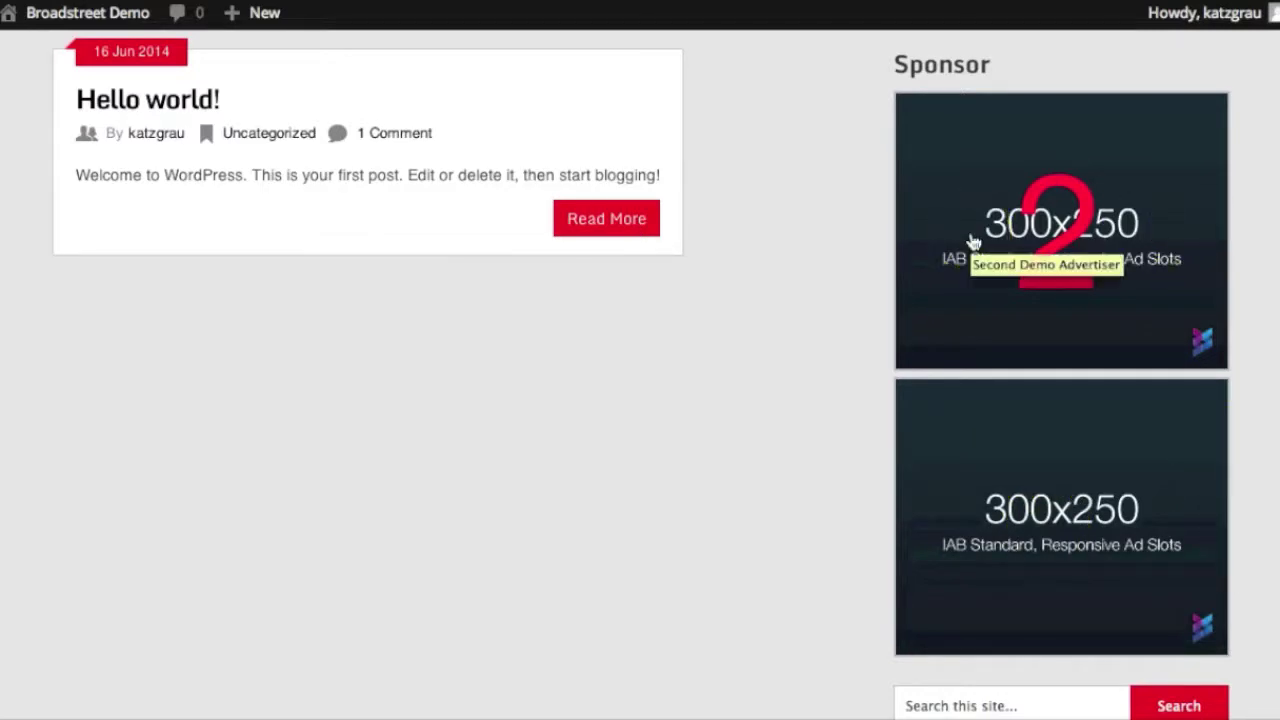
pyautogui.scroll(-5, 972, 240)
pyautogui.scroll(-2, 972, 242)
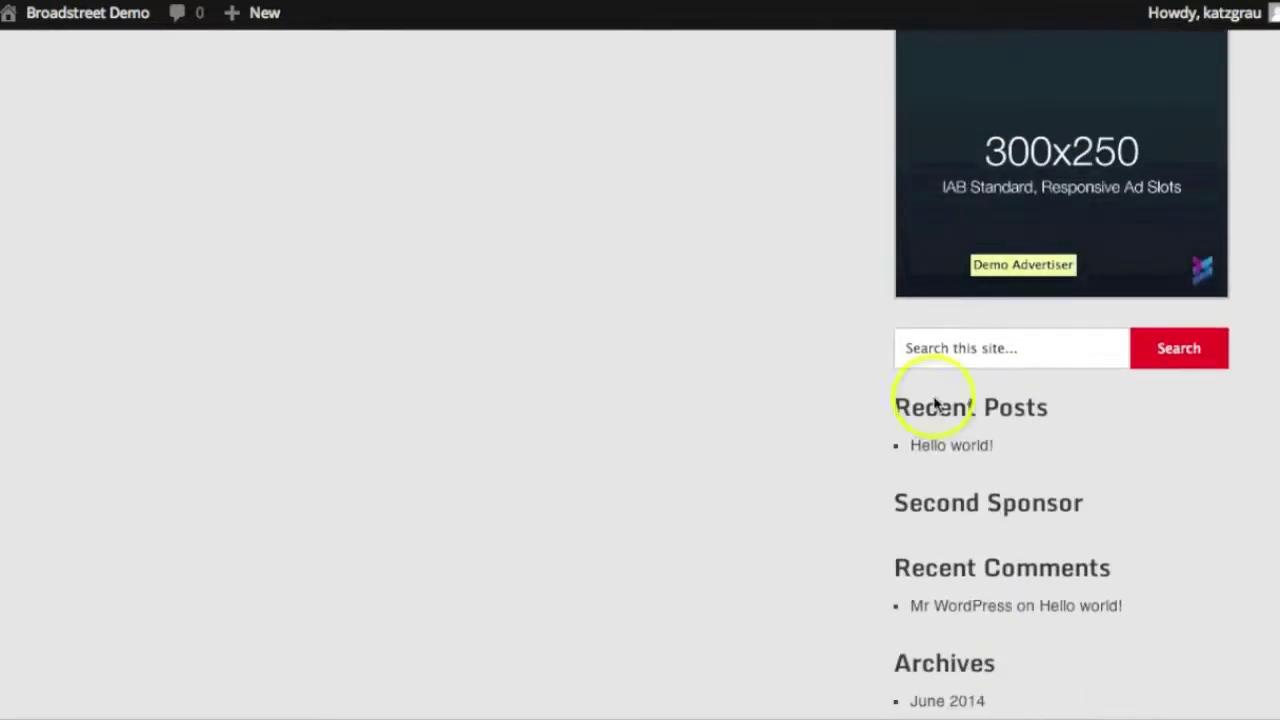
pyautogui.scroll(5, 970, 237)
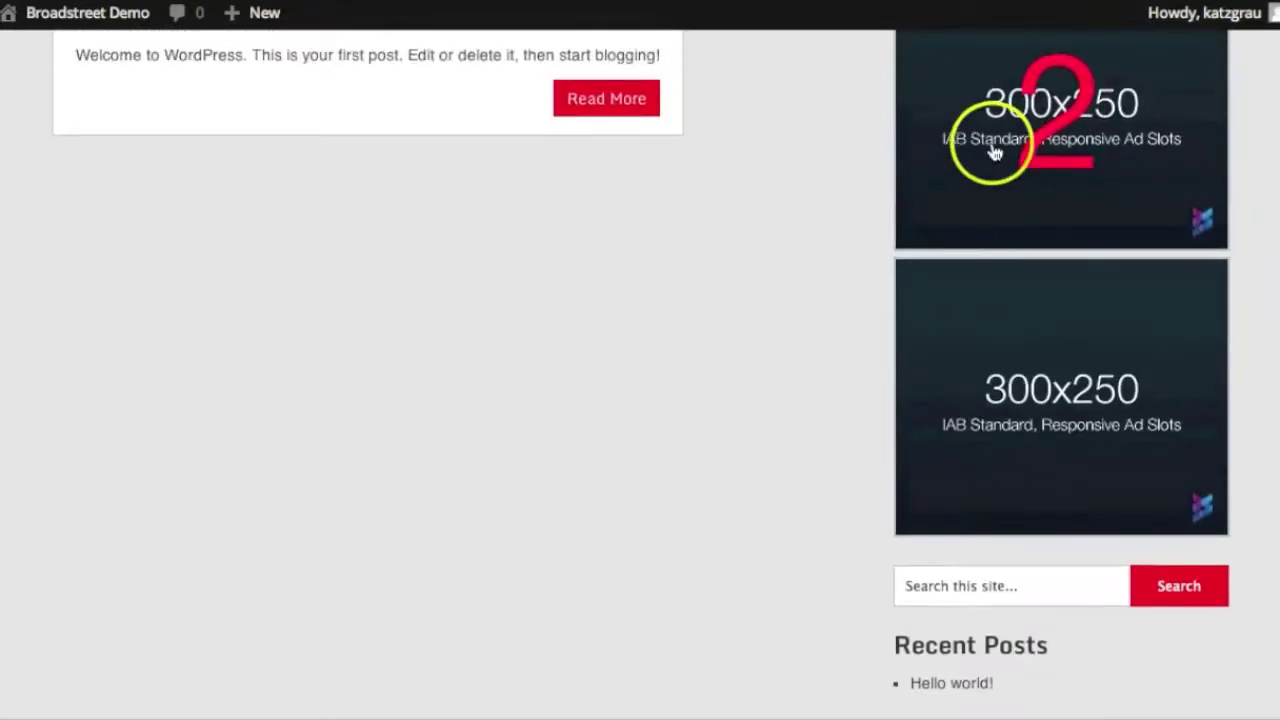
pyautogui.scroll(-3, 994, 150)
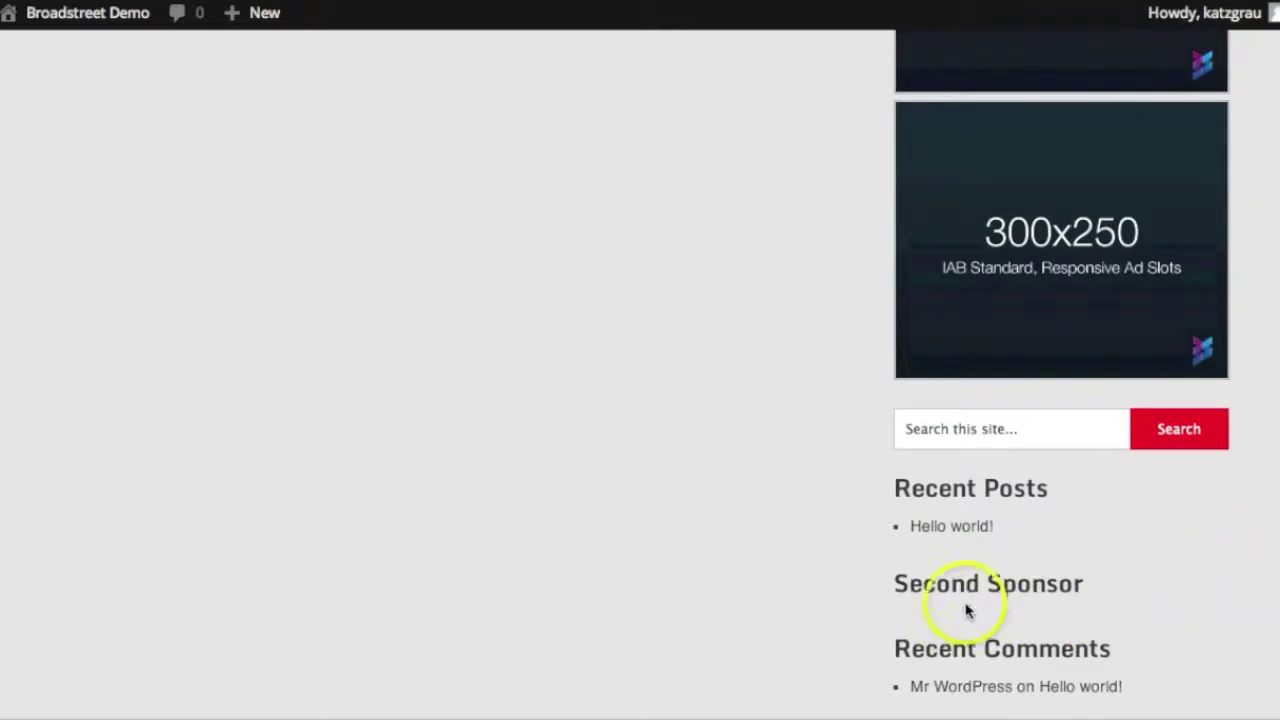
pyautogui.scroll(5, 1183, 535)
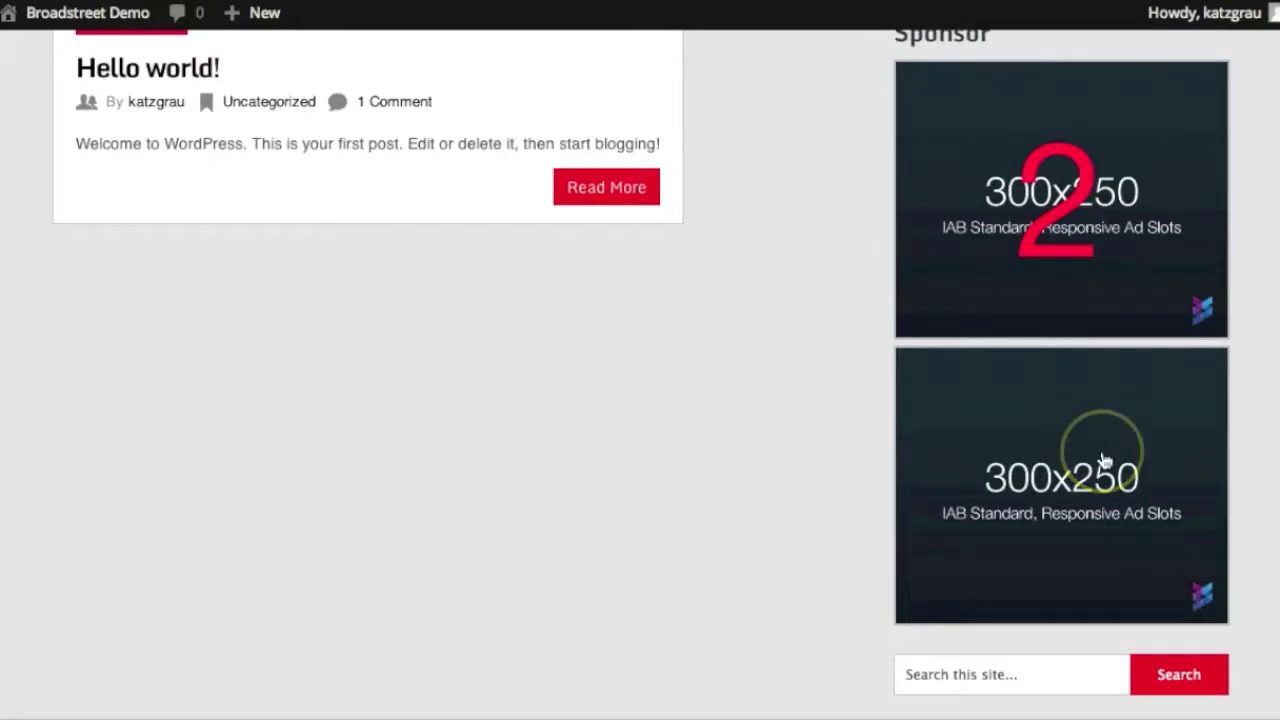
pyautogui.scroll(4, 1104, 457)
pyautogui.scroll(1, 1104, 460)
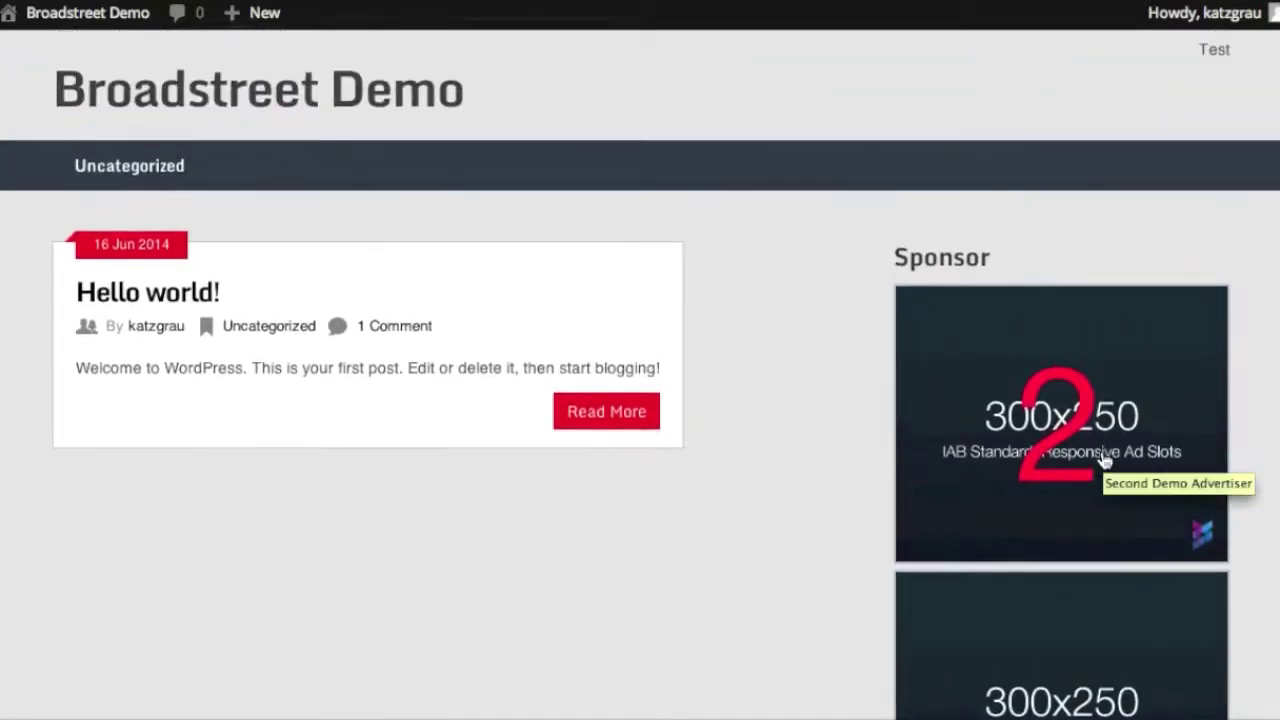
pyautogui.scroll(-3, 1104, 460)
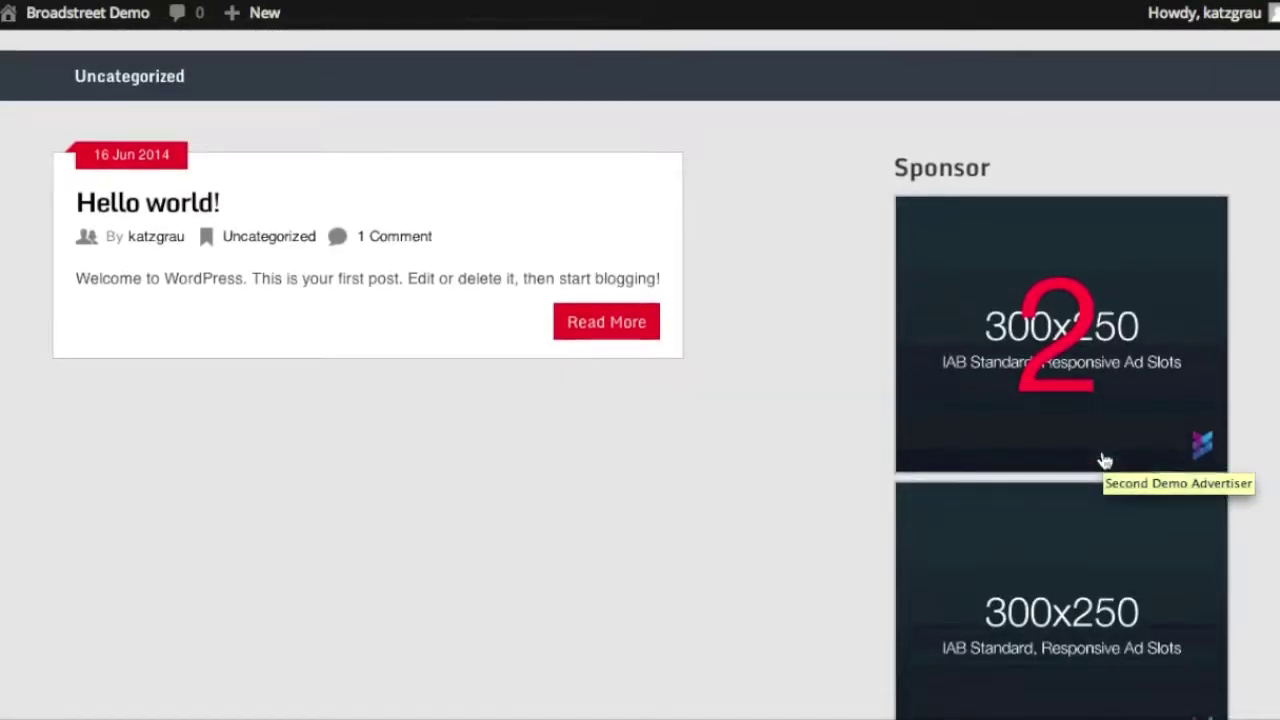
# Inspect how the original ad and the one marked 2 stack in the Sponsor slot
pyautogui.click(1093, 440)
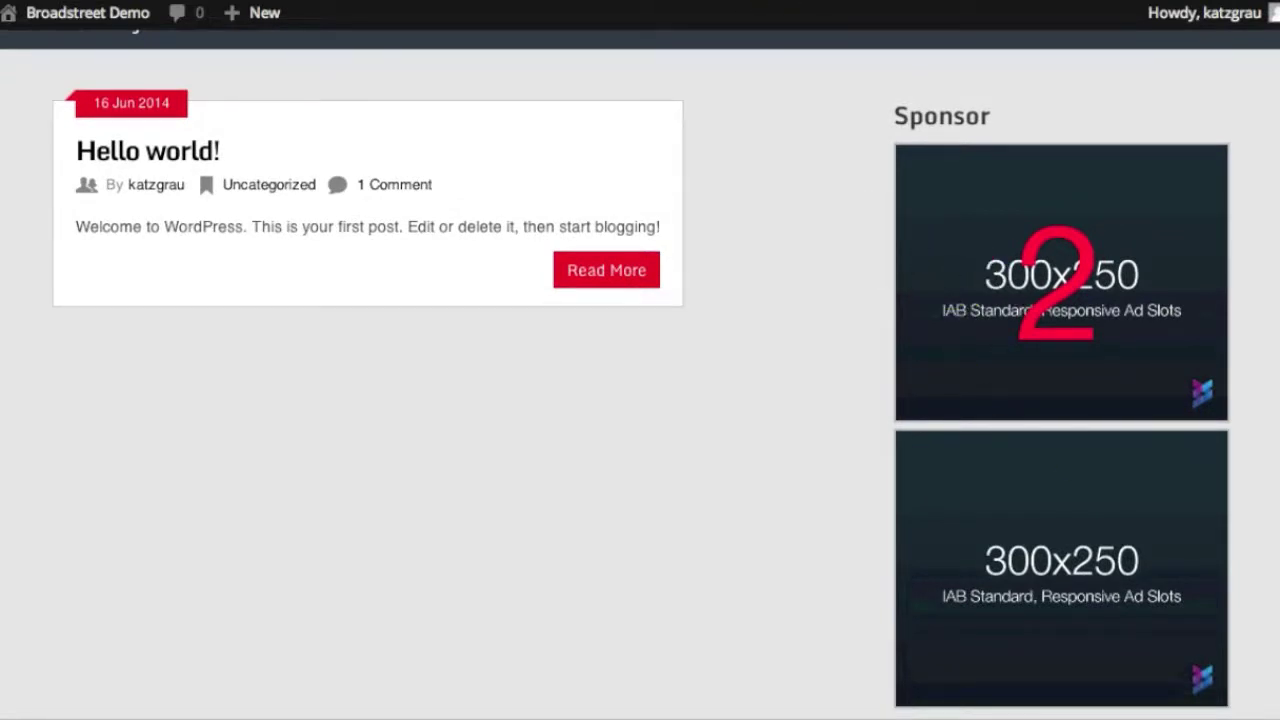
pyautogui.scroll(3, 640, 360)
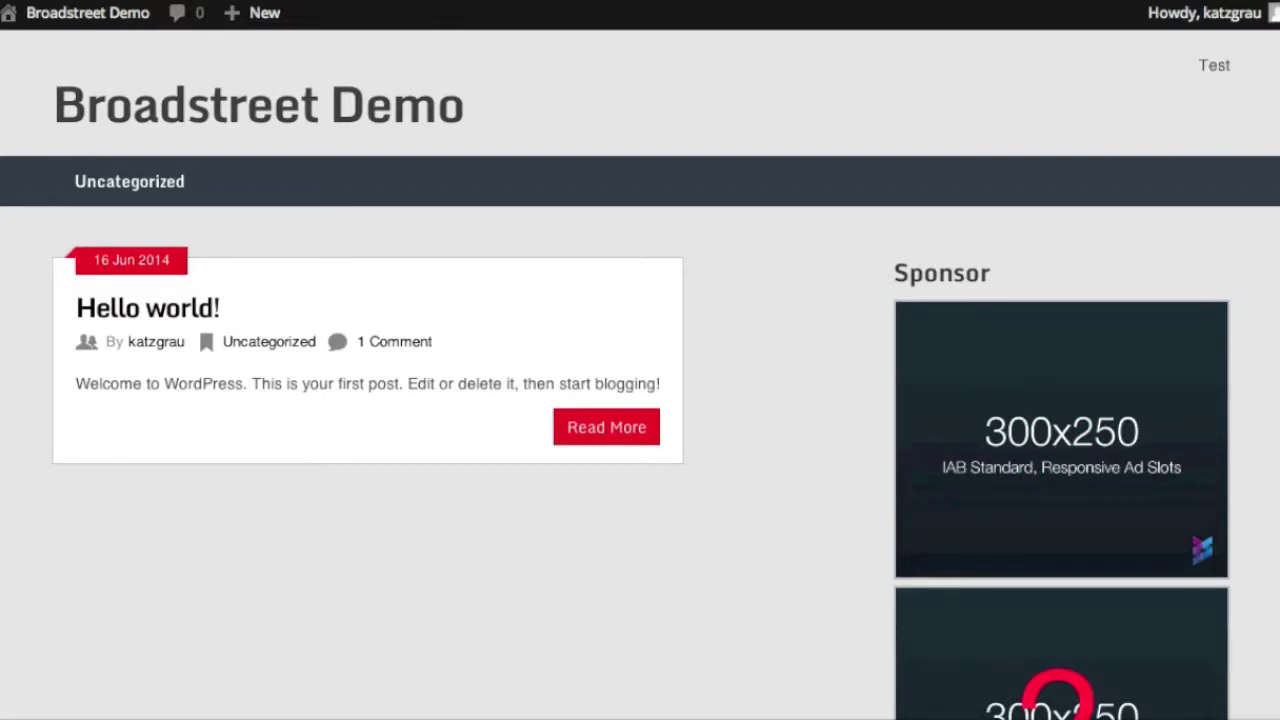
pyautogui.scroll(-3, 814, 346)
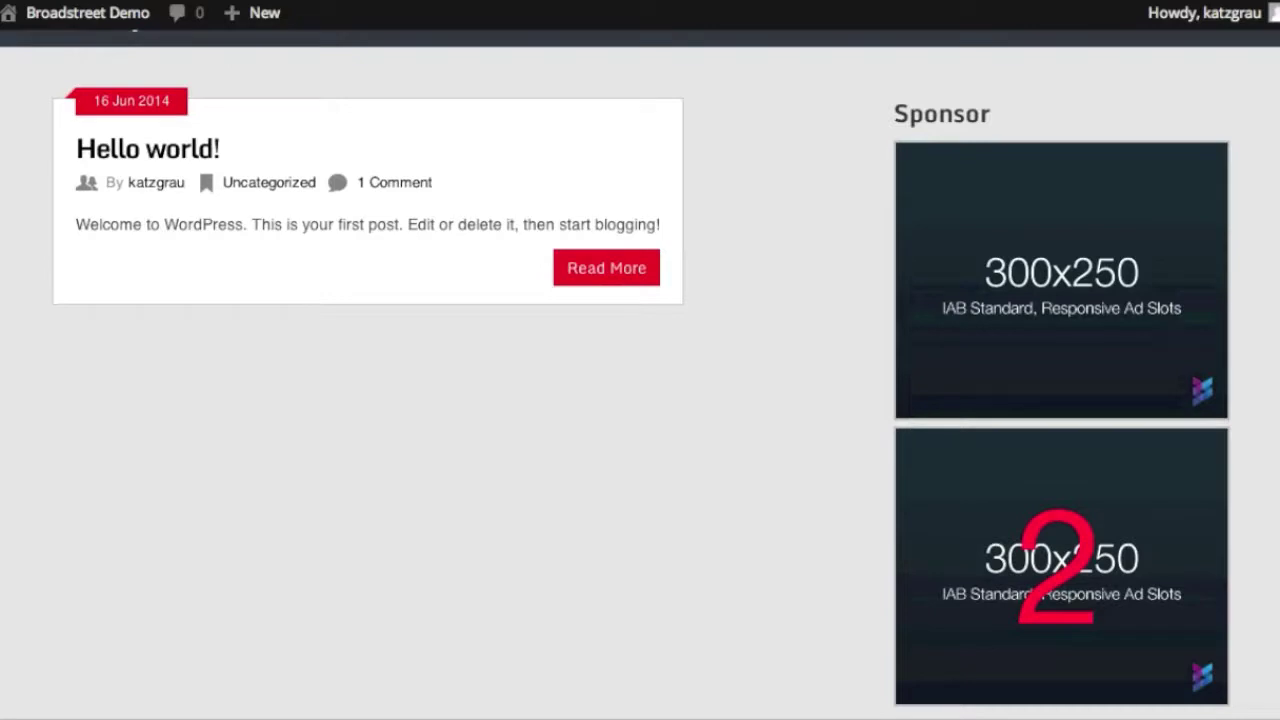
pyautogui.click(727, 323)
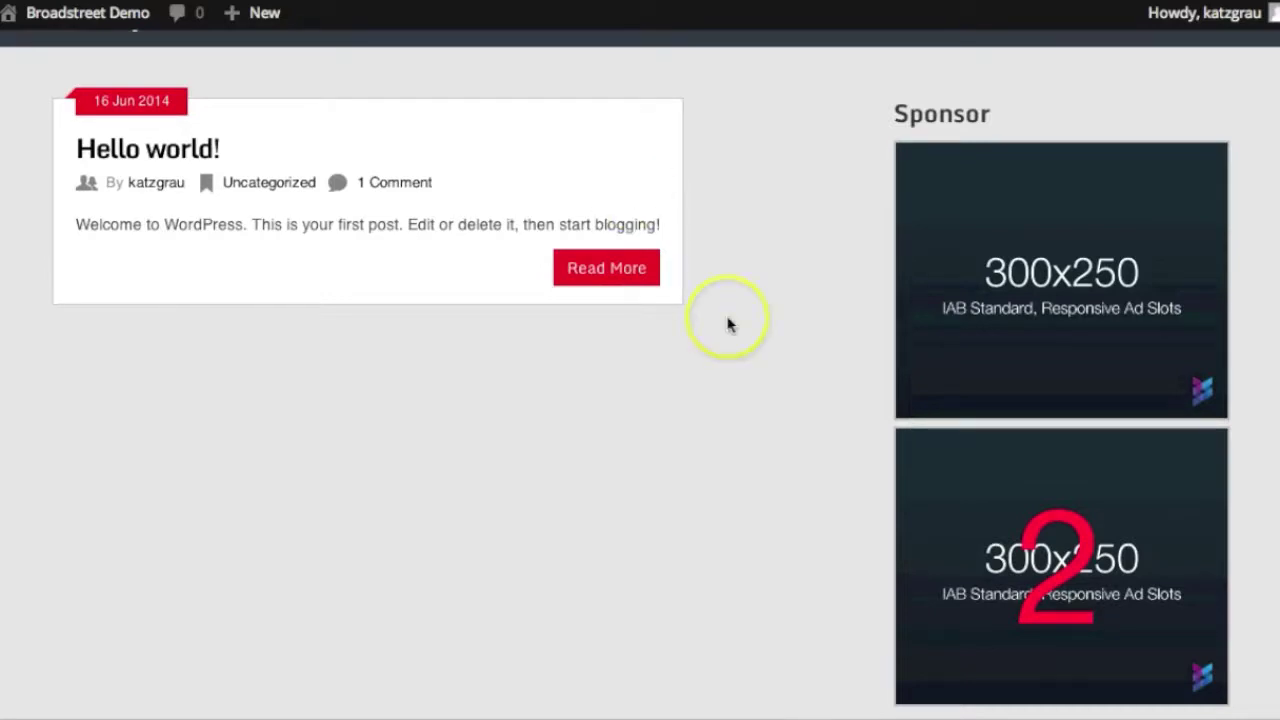
pyautogui.click(739, 339)
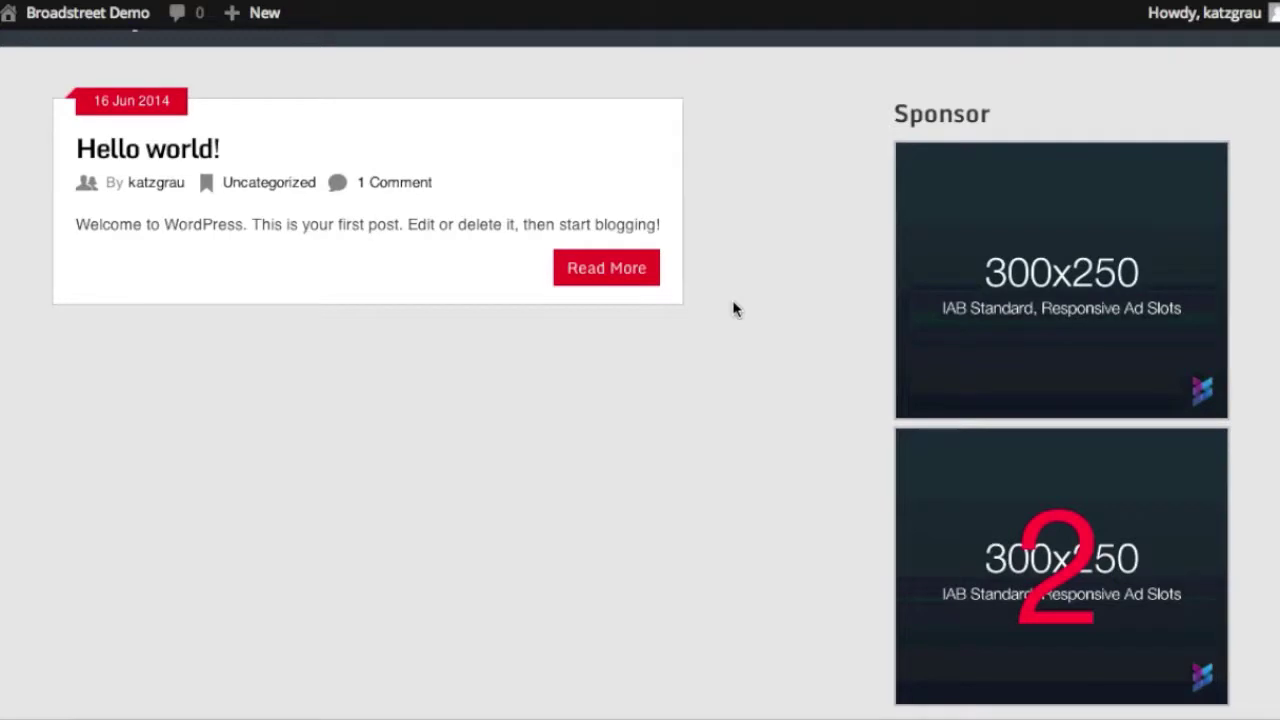
pyautogui.scroll(-1, 733, 309)
pyautogui.scroll(1, 733, 309)
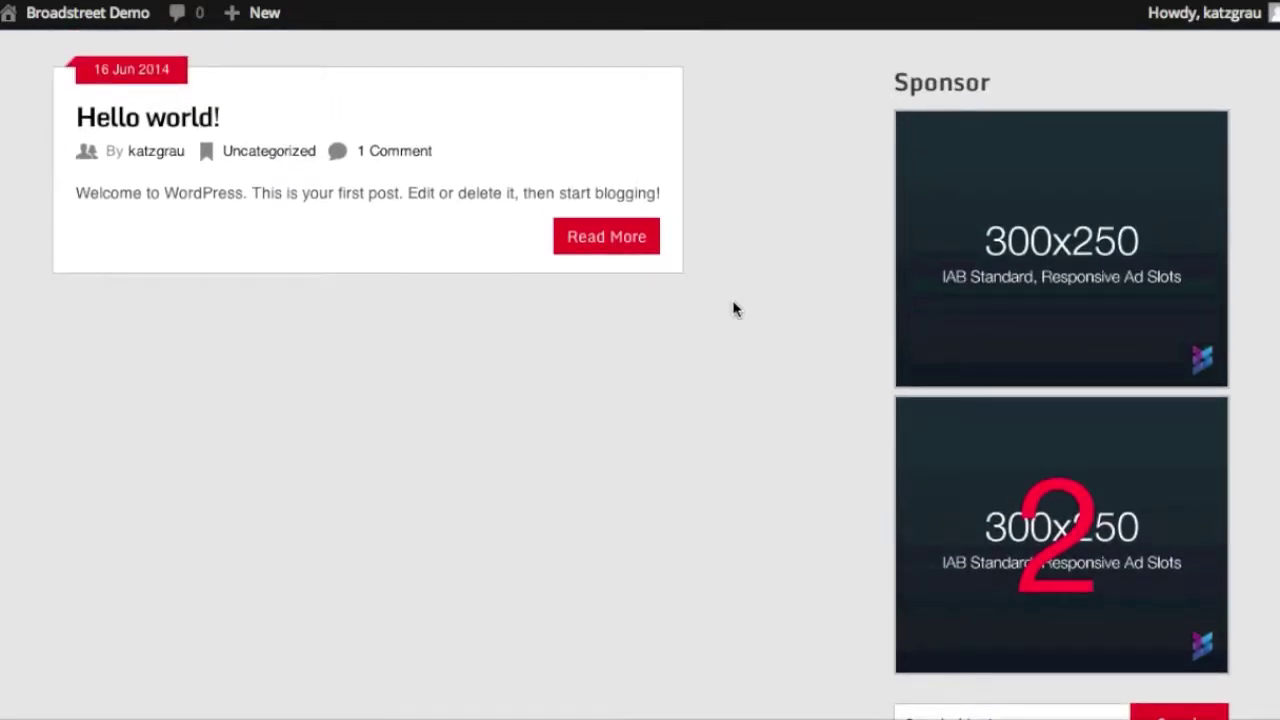
pyautogui.click(555, 165)
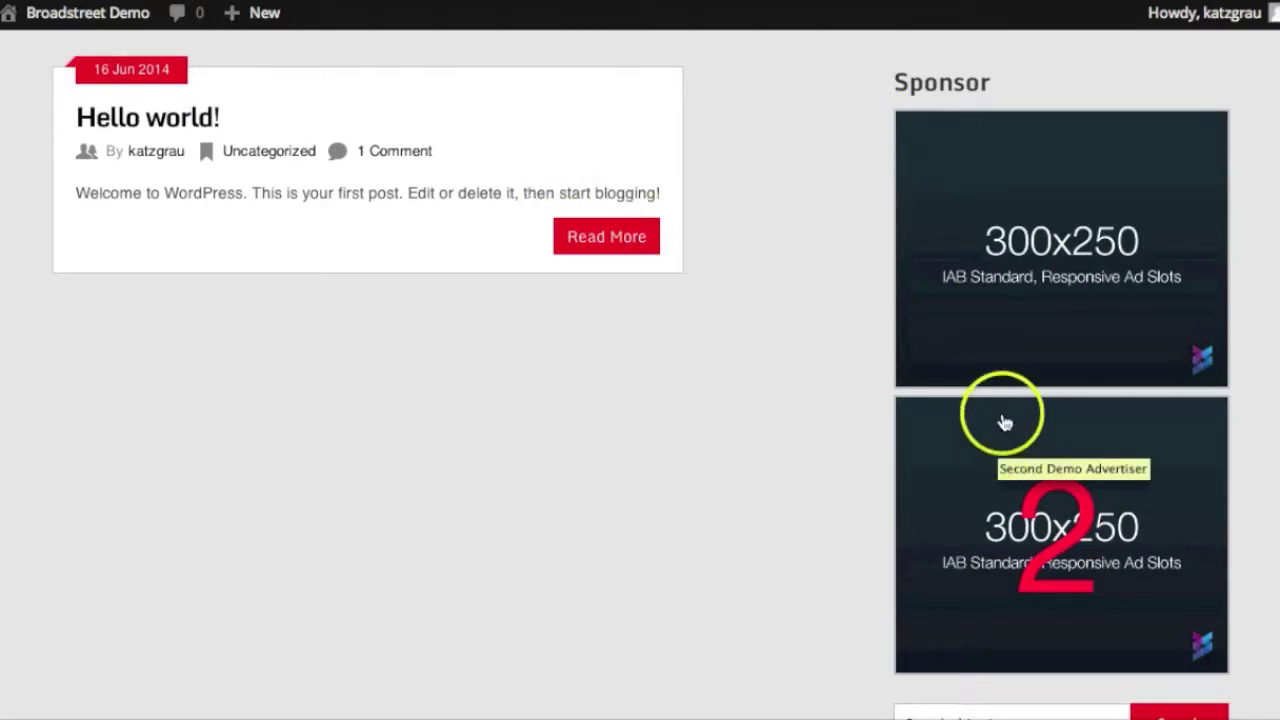
pyautogui.scroll(-1, 1025, 316)
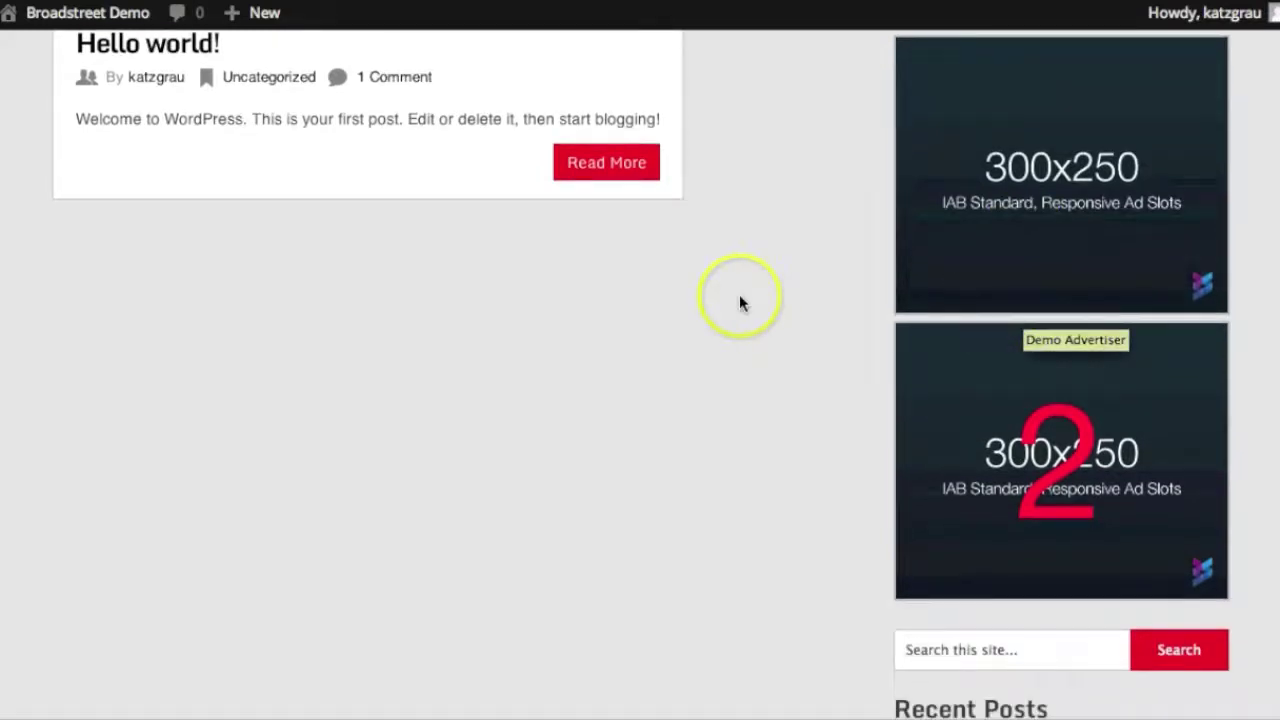
pyautogui.scroll(1, 740, 300)
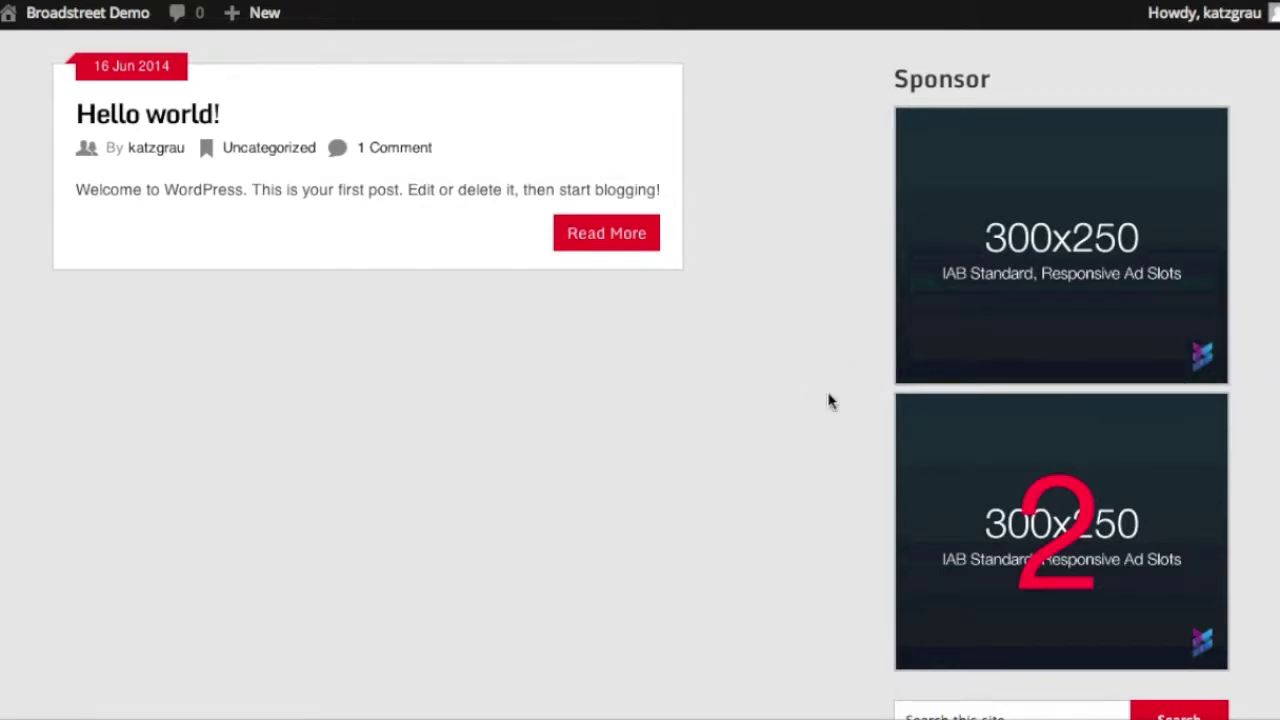
pyautogui.scroll(1, 828, 401)
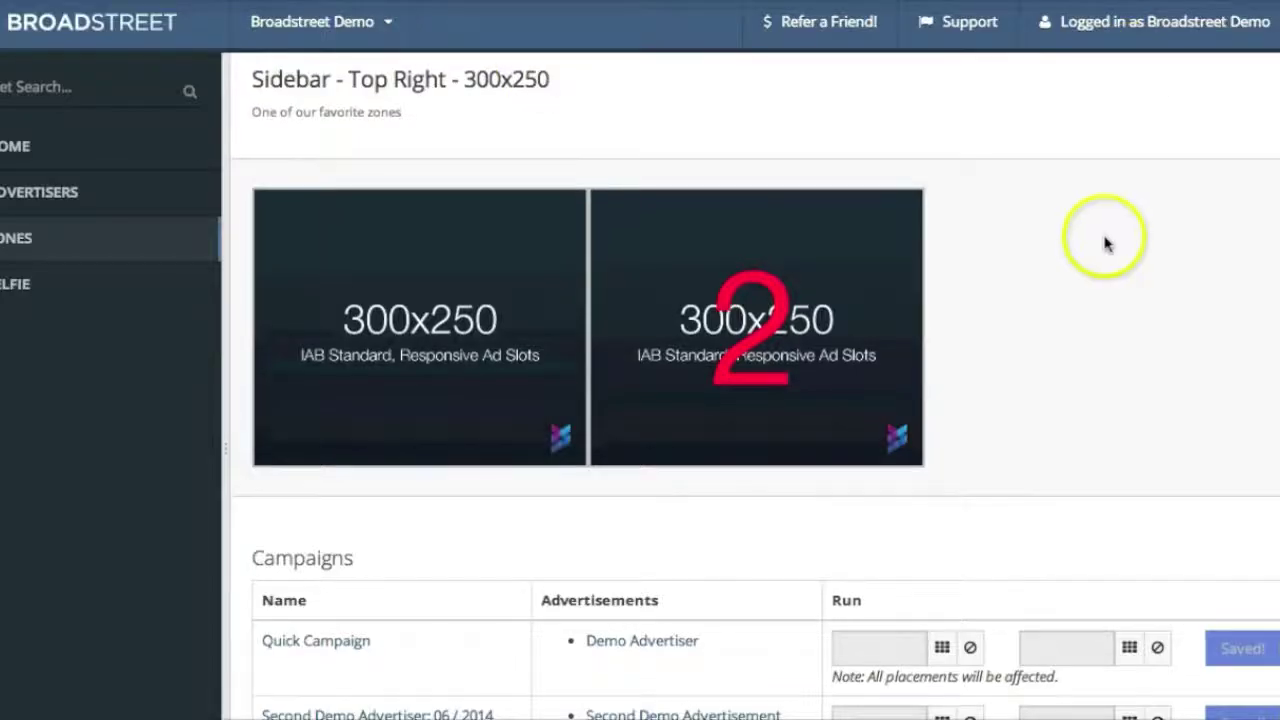
# Set the zone's ad Style to 'display: block; margin-bottom: 30px;' and update the zone
pyautogui.scroll(2, 1106, 240)
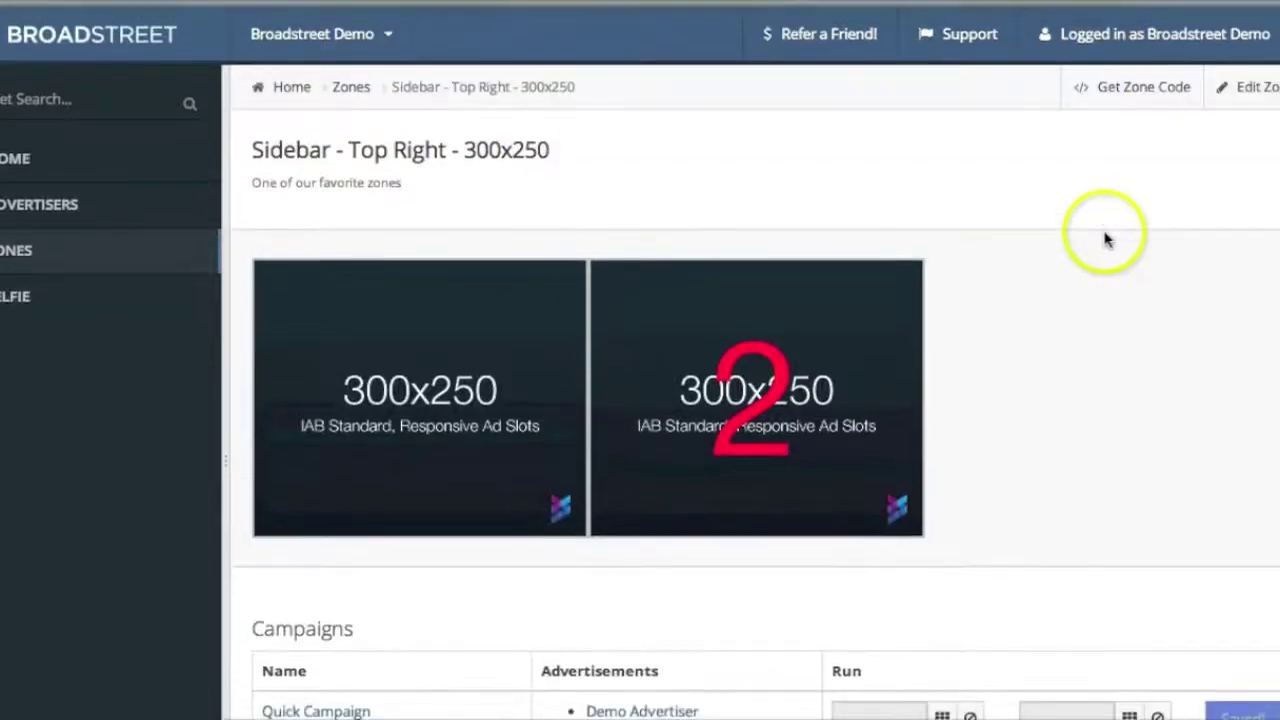
pyautogui.scroll(-1, 1106, 240)
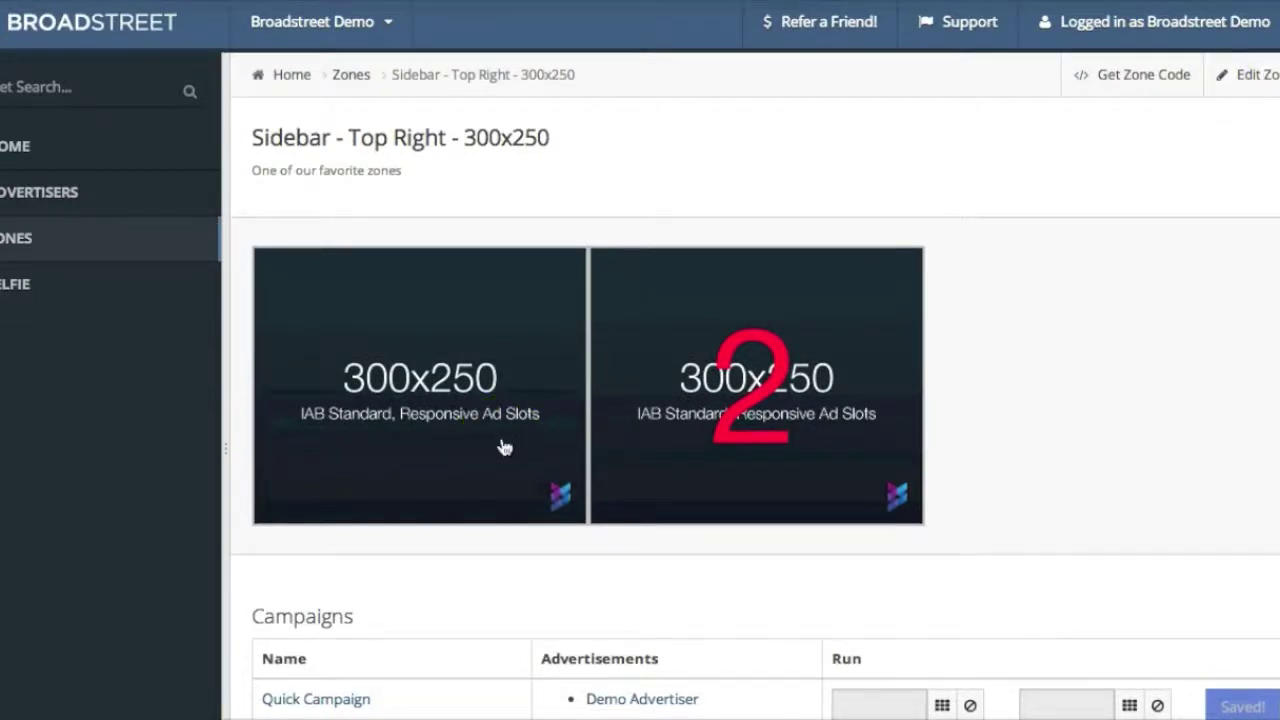
pyautogui.scroll(-5, 505, 447)
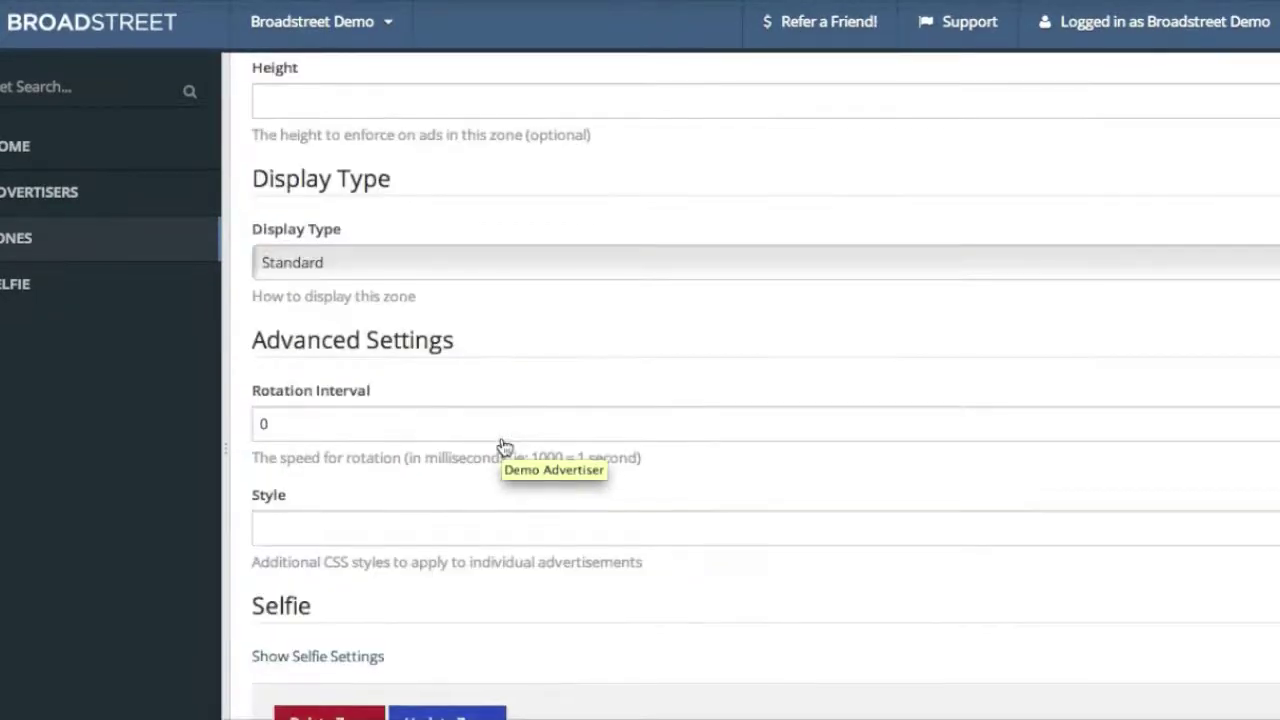
pyautogui.click(442, 522)
pyautogui.write('di')
pyautogui.press('Down')
pyautogui.press('Return')
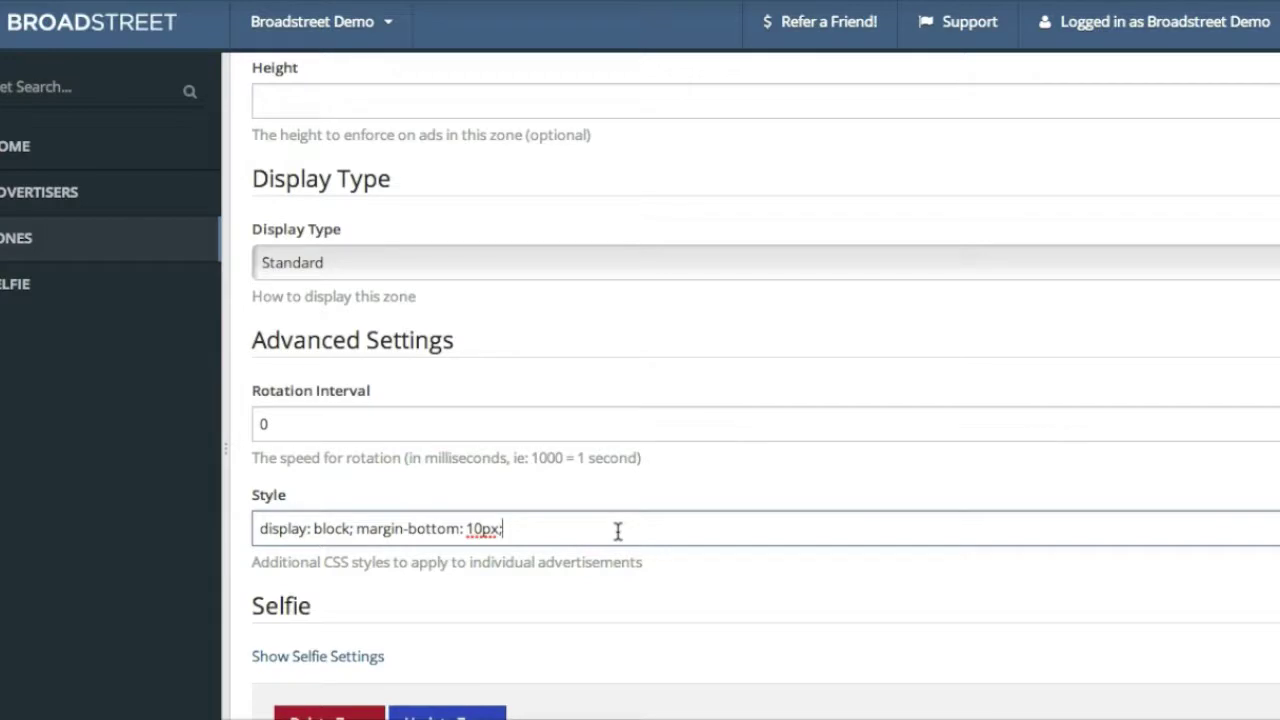
pyautogui.press('Left')
pyautogui.press('Left')
pyautogui.press('Left')
pyautogui.press('Left')
pyautogui.hotkey('shift', 'Left')
pyautogui.write('3')
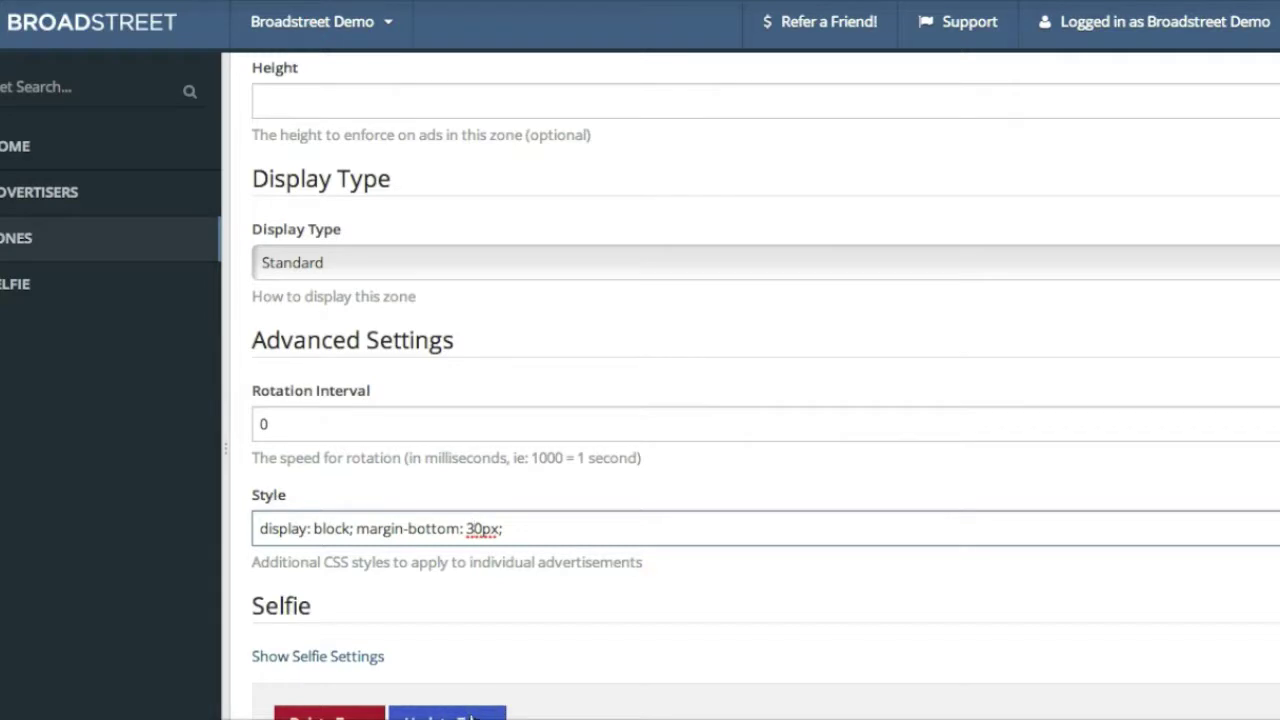
pyautogui.click(472, 716)
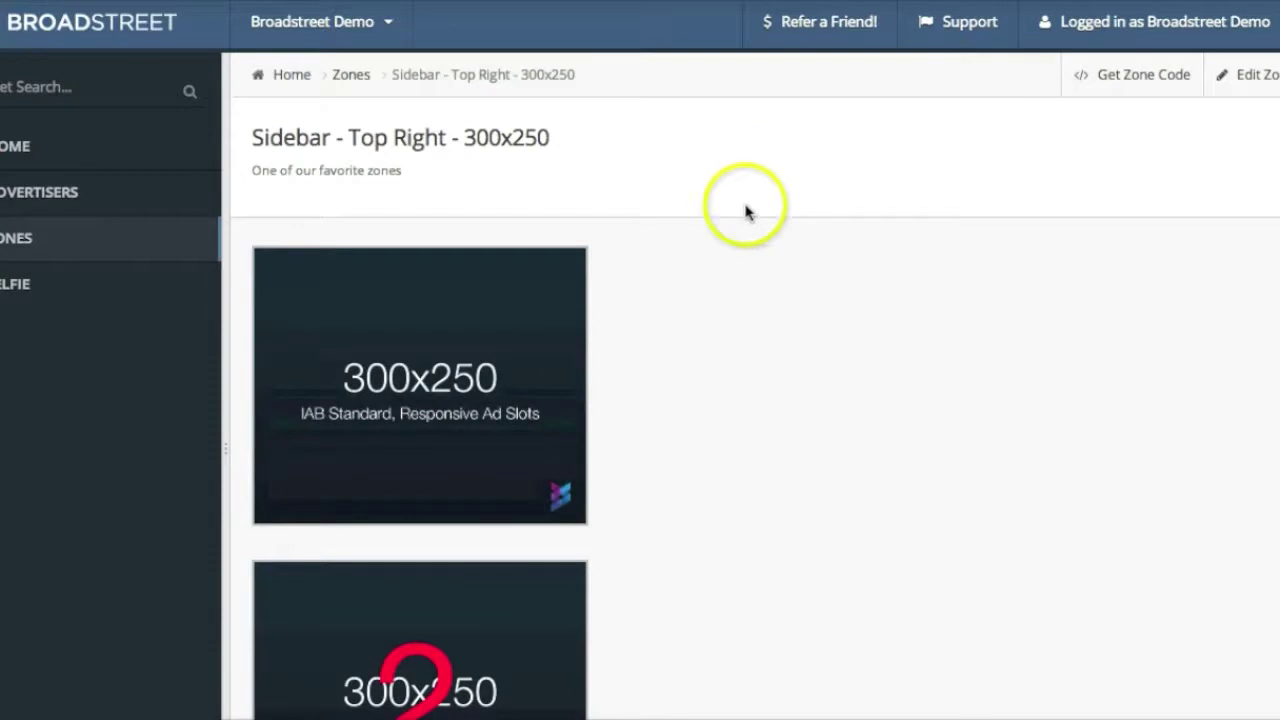
pyautogui.scroll(-2, 731, 405)
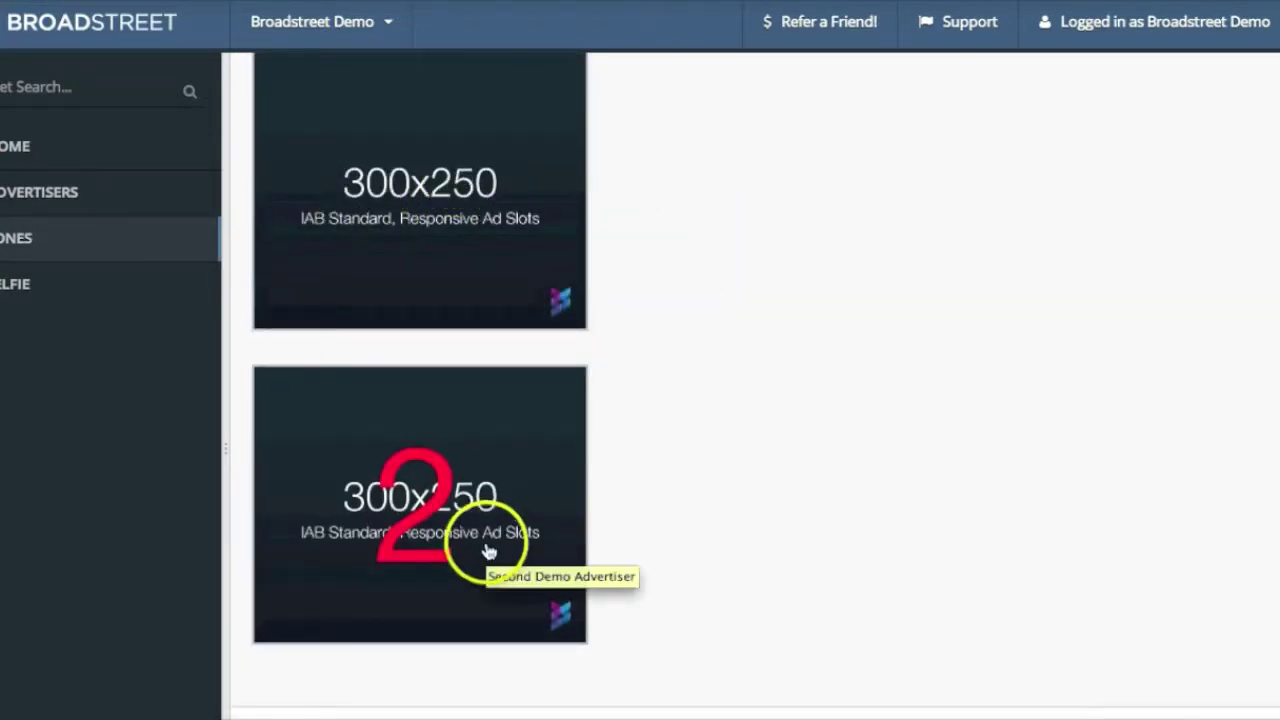
pyautogui.click(517, 390)
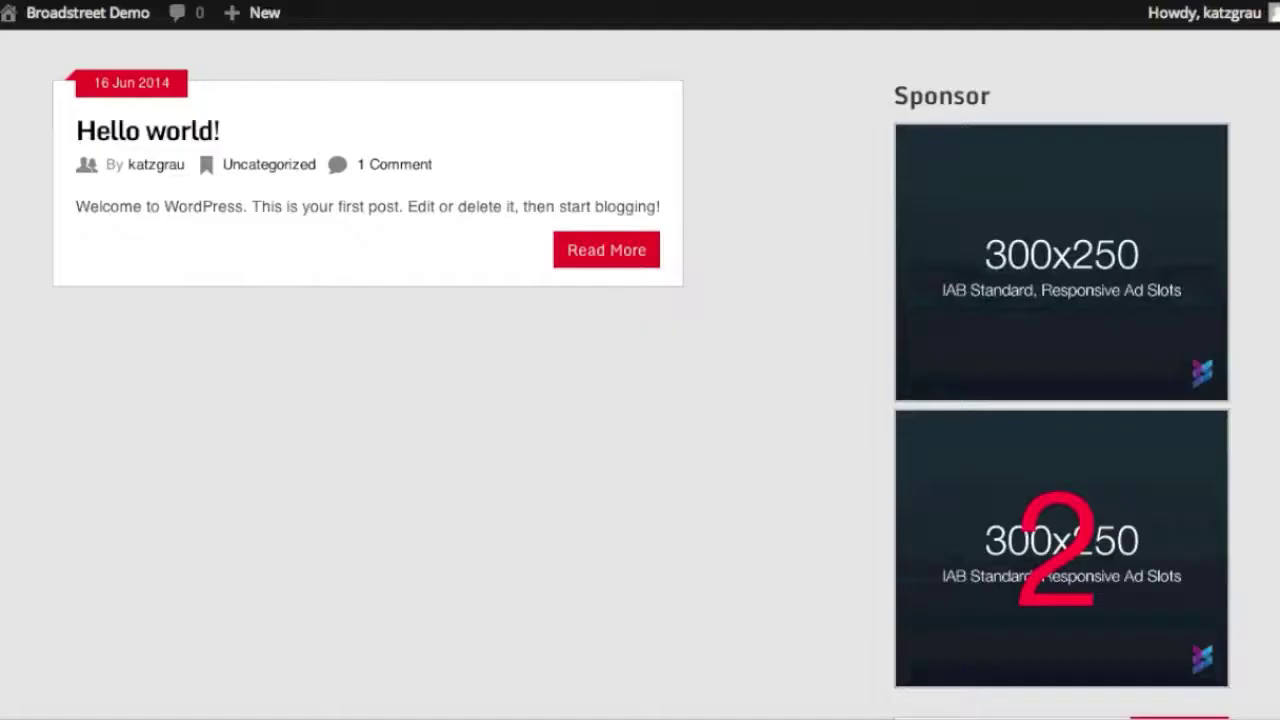
pyautogui.scroll(5, 750, 130)
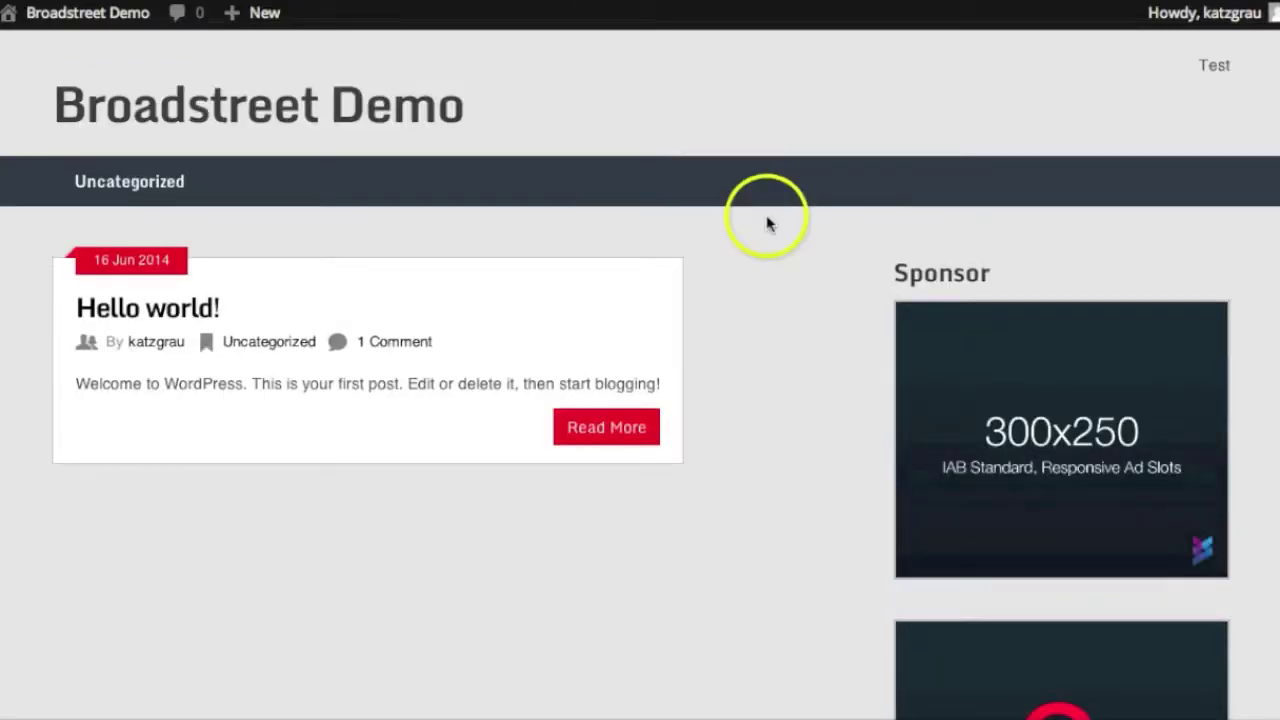
pyautogui.scroll(-3, 737, 360)
pyautogui.scroll(4, 737, 363)
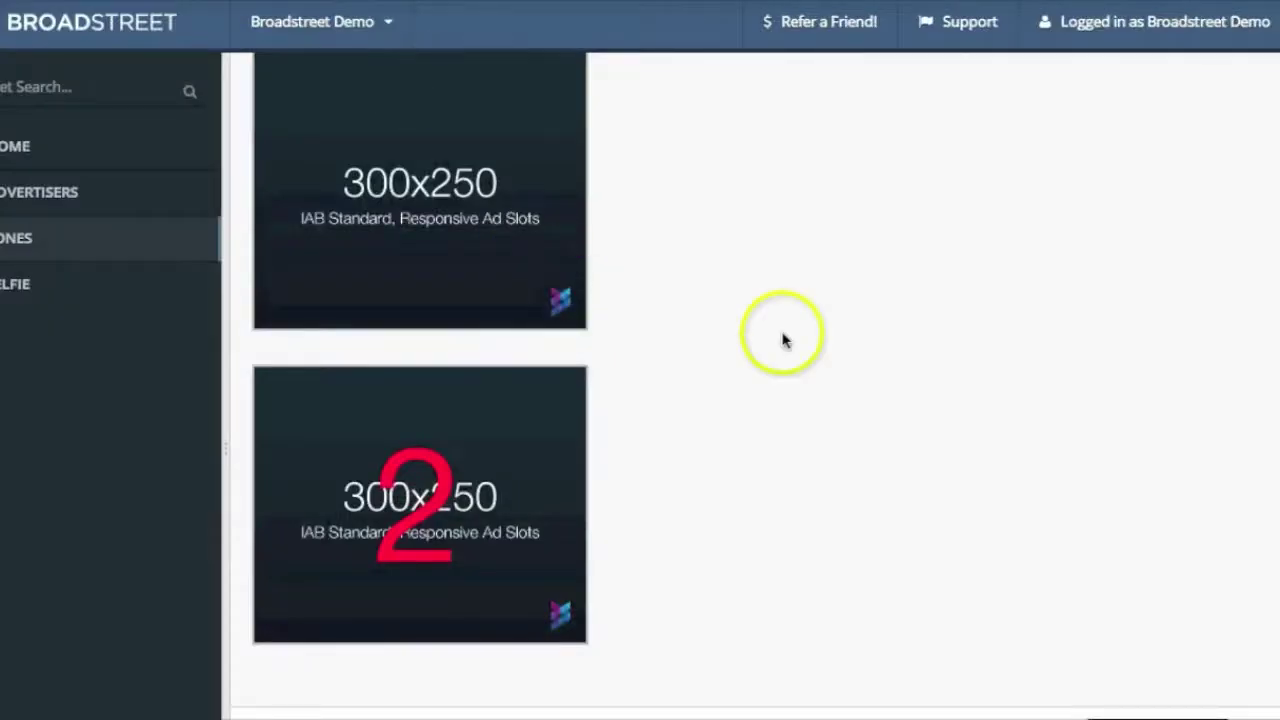
pyautogui.scroll(3, 780, 337)
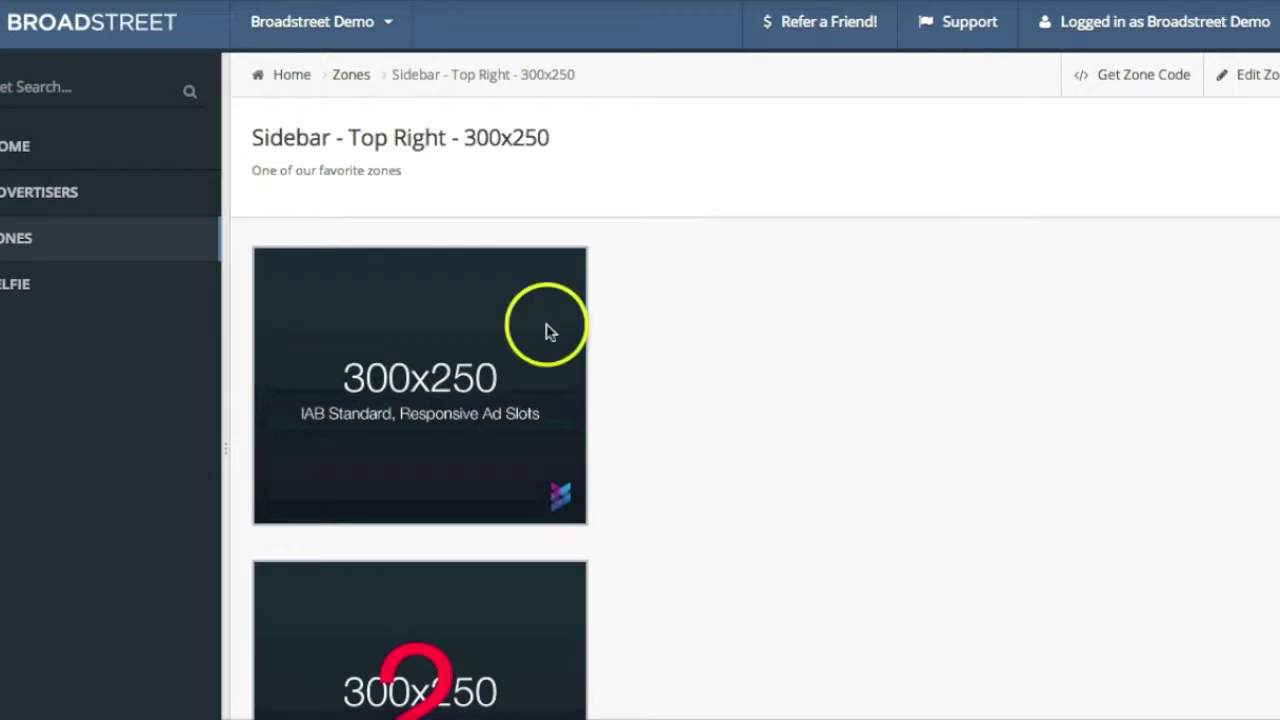
pyautogui.click(7, 243)
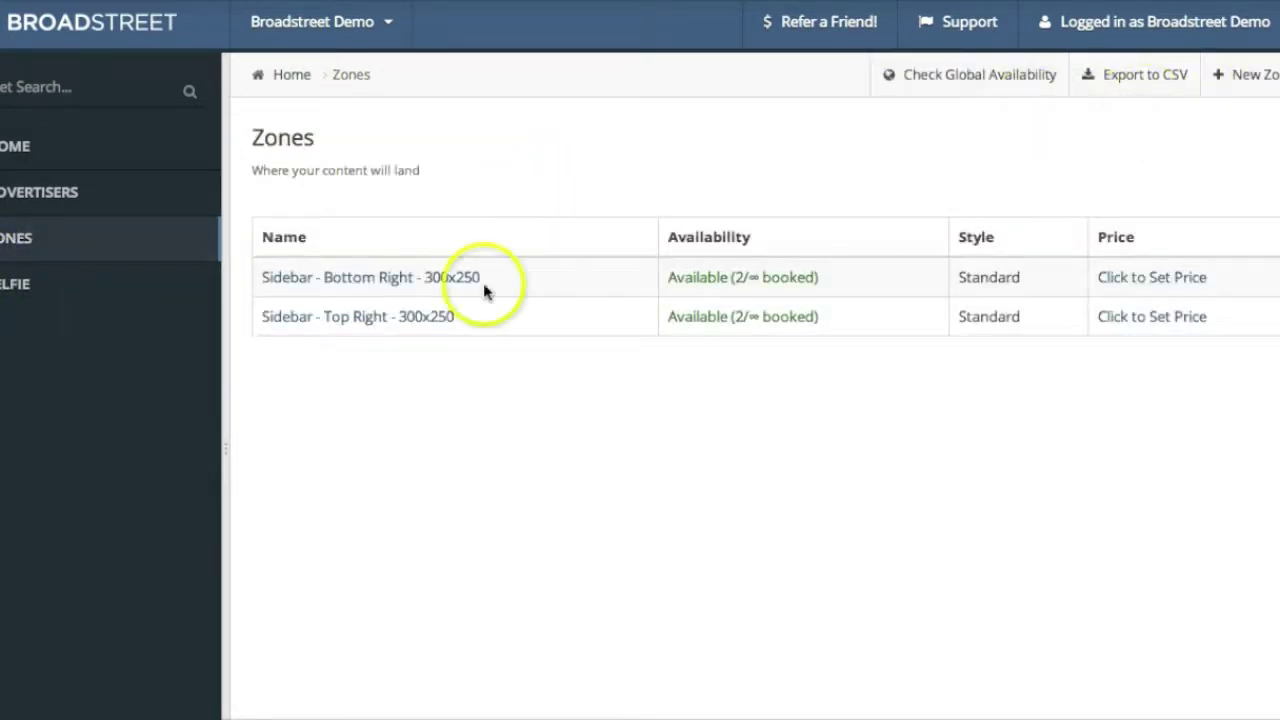
pyautogui.click(416, 326)
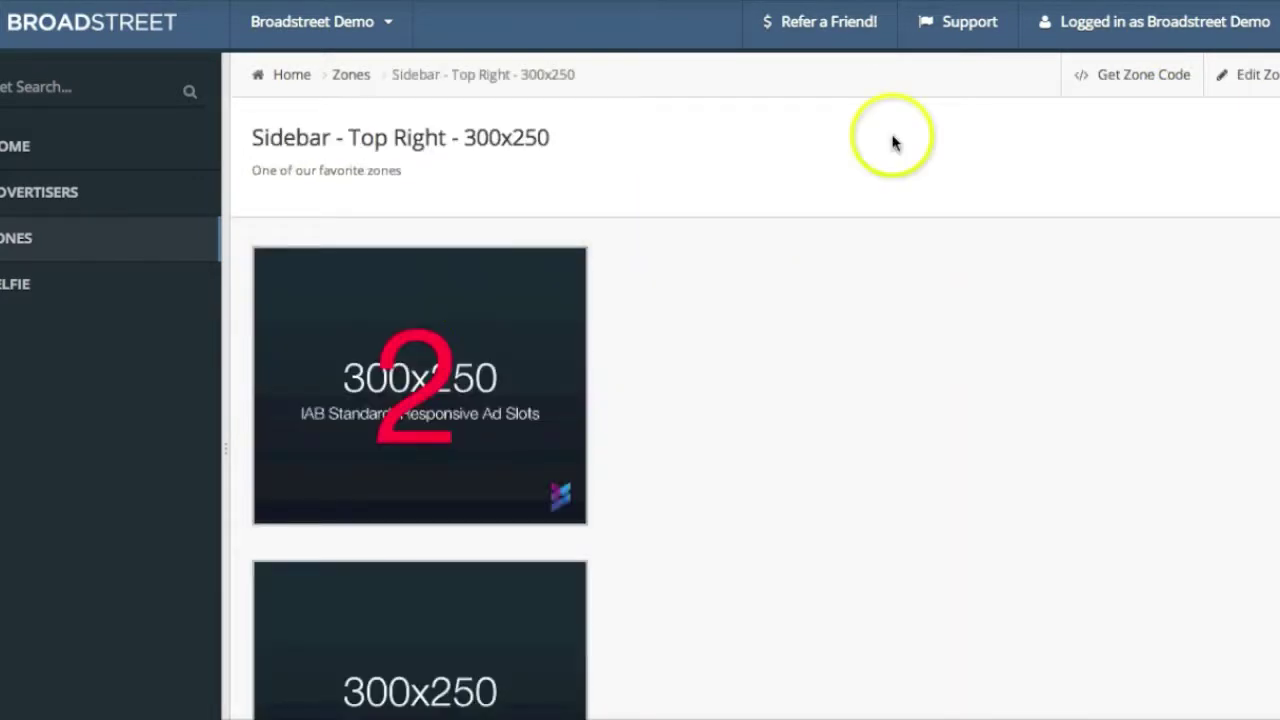
# Show the zone's ad code and select its full RSS feed URL
pyautogui.click(1133, 84)
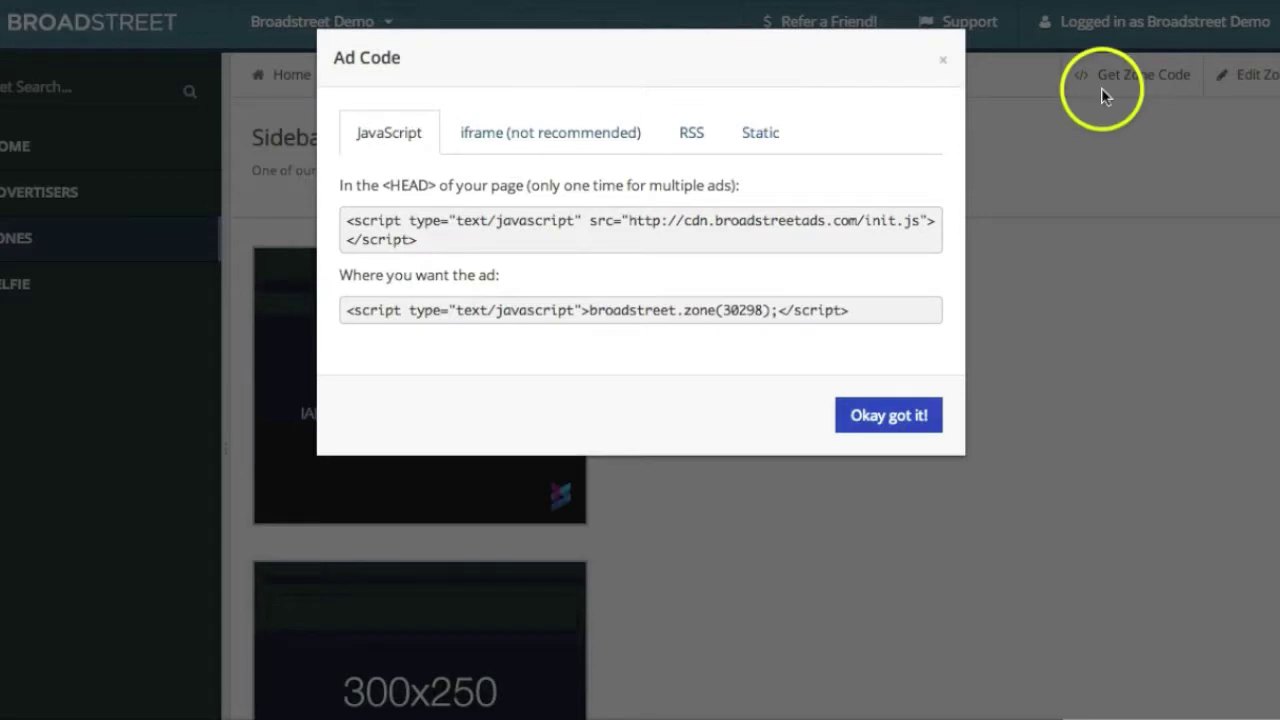
pyautogui.click(692, 137)
pyautogui.click(697, 287)
pyautogui.moveTo(697, 287); pyautogui.dragTo(831, 294)
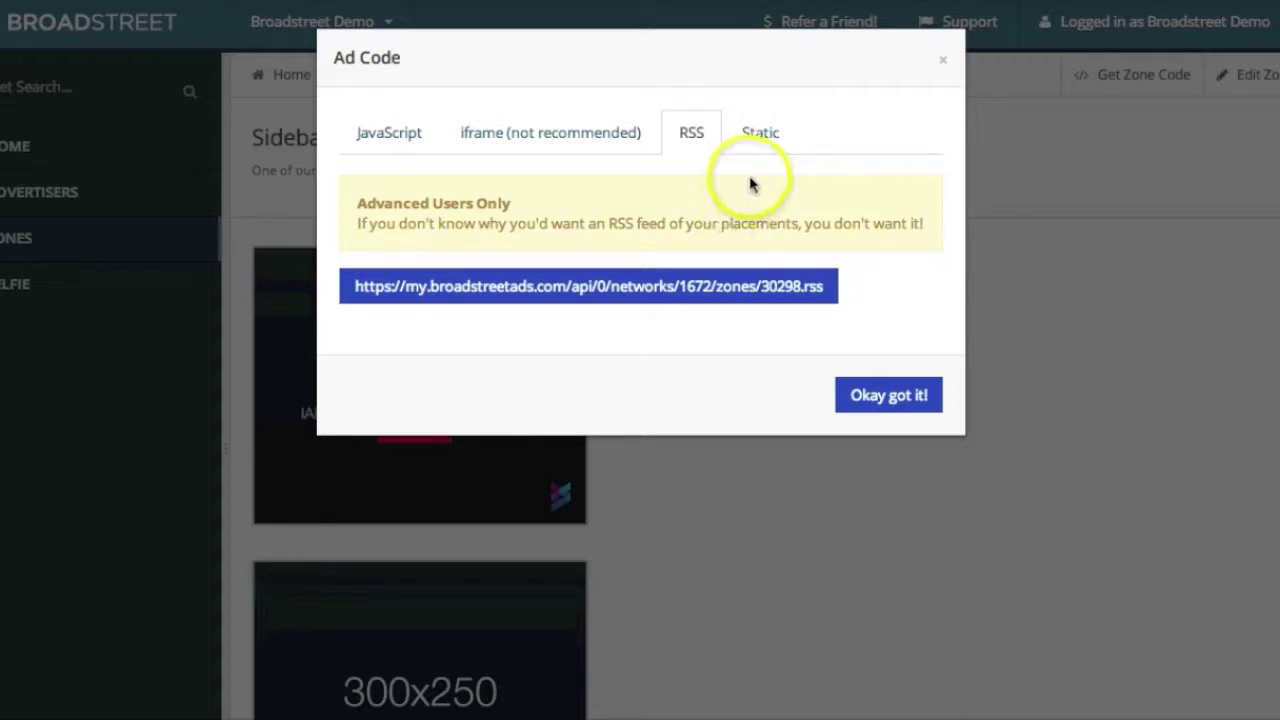
# Highlight the entire static HTML ad code, then clear the selection
pyautogui.click(763, 139)
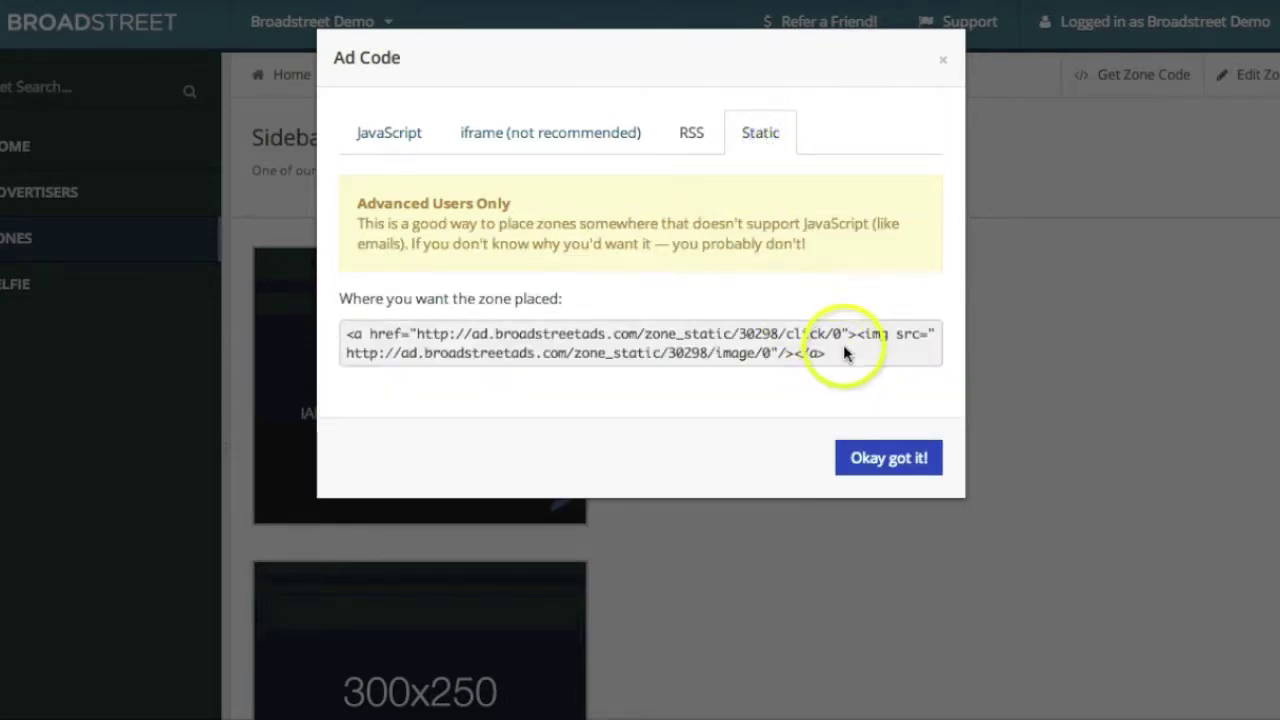
pyautogui.click(367, 327)
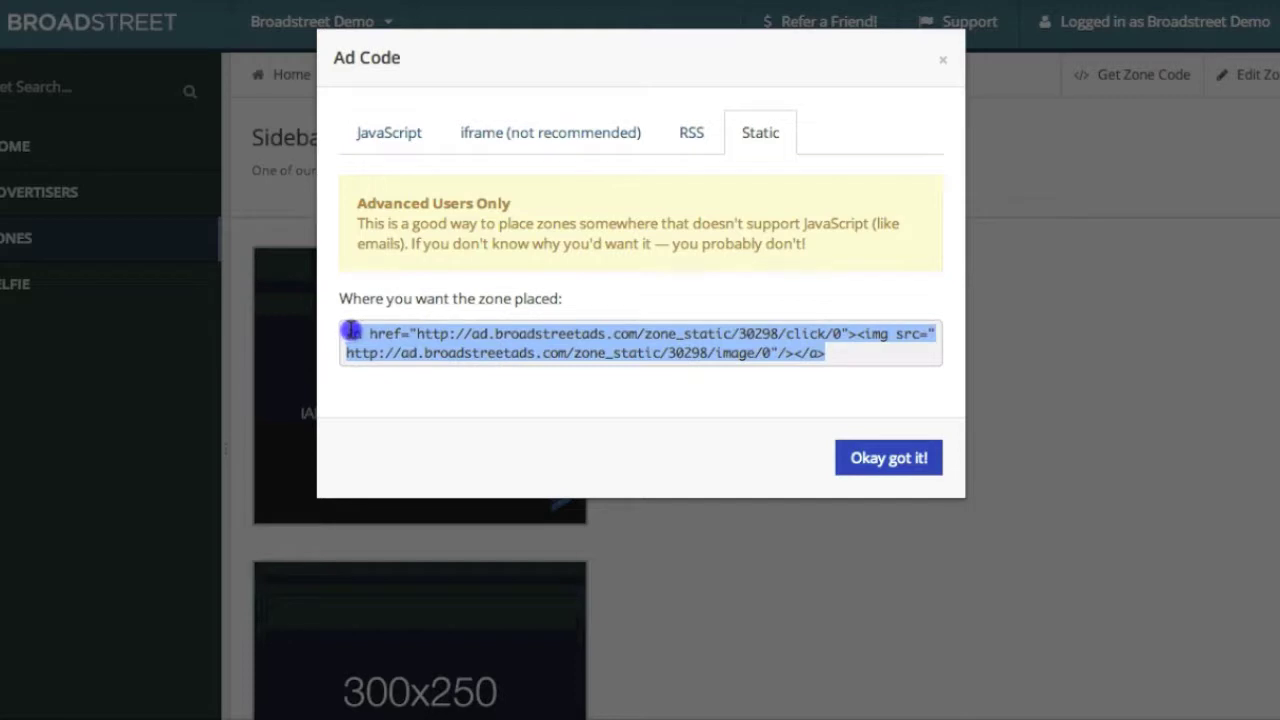
pyautogui.moveTo(344, 332); pyautogui.dragTo(876, 362)
pyautogui.click(871, 352)
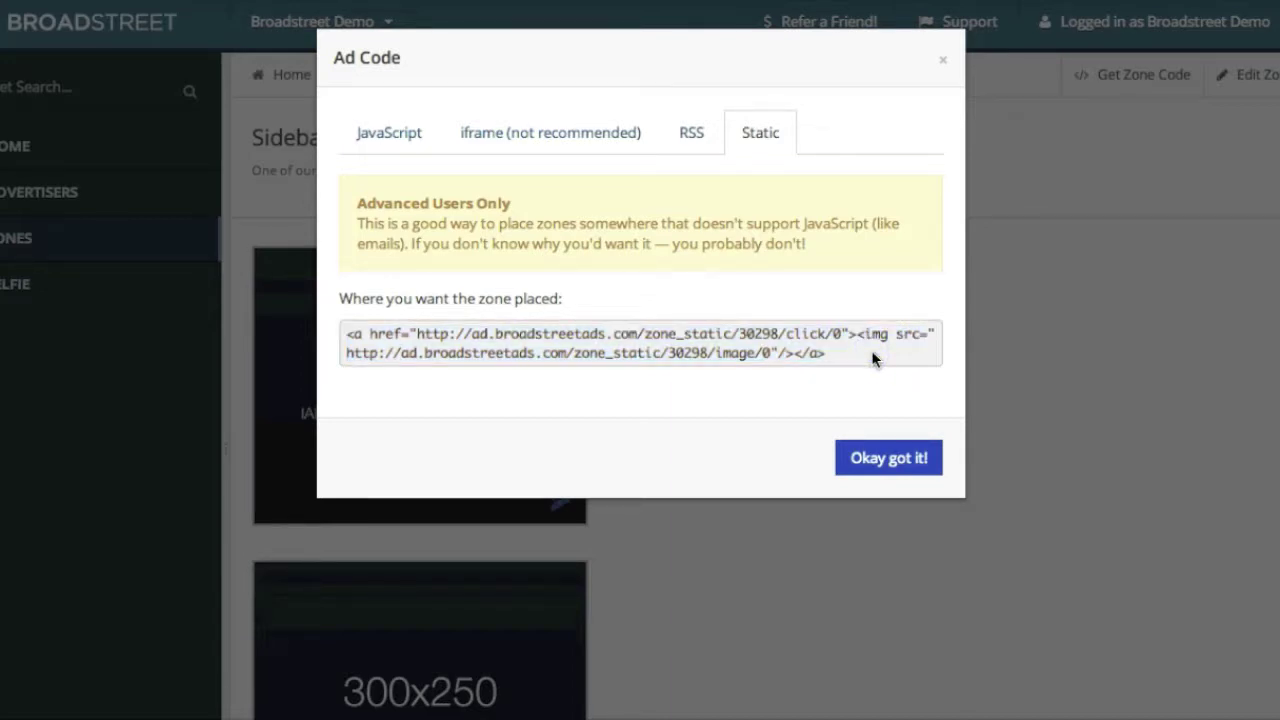
pyautogui.click(841, 351)
# Switch between the iframe and JavaScript embed codes, then close the Ad Code dialog
pyautogui.click(561, 132)
pyautogui.click(366, 130)
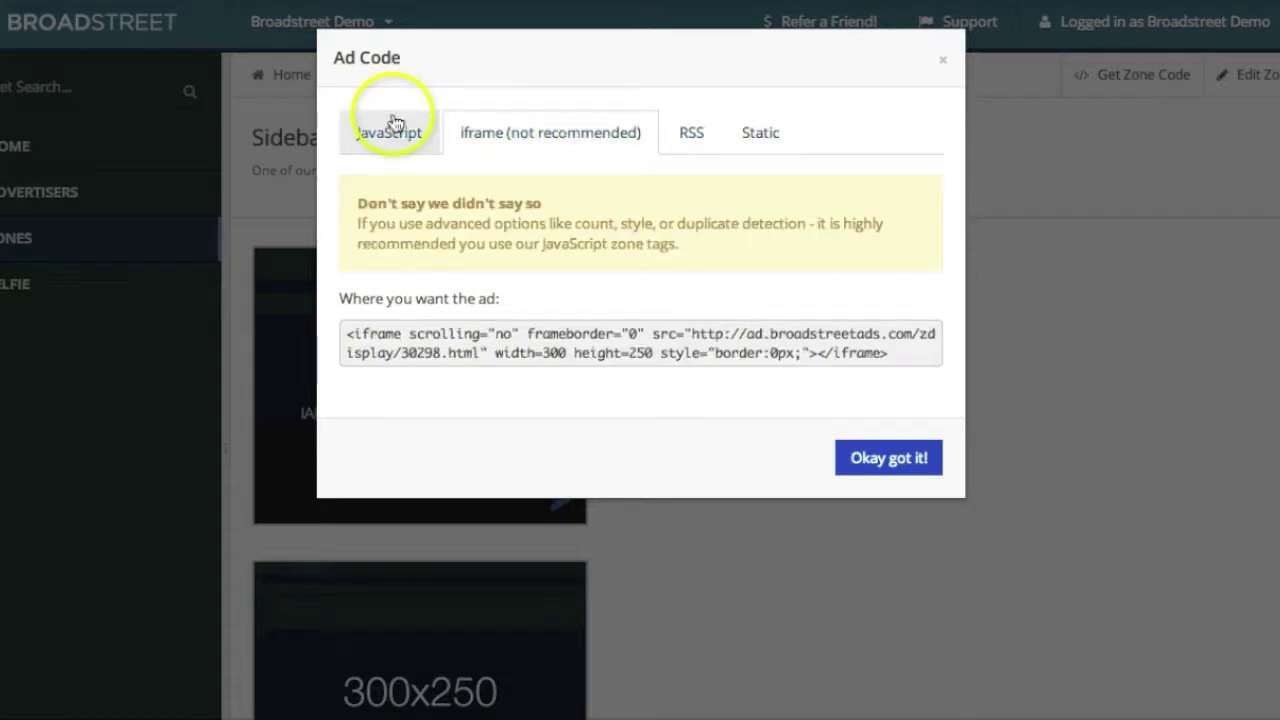
pyautogui.click(491, 141)
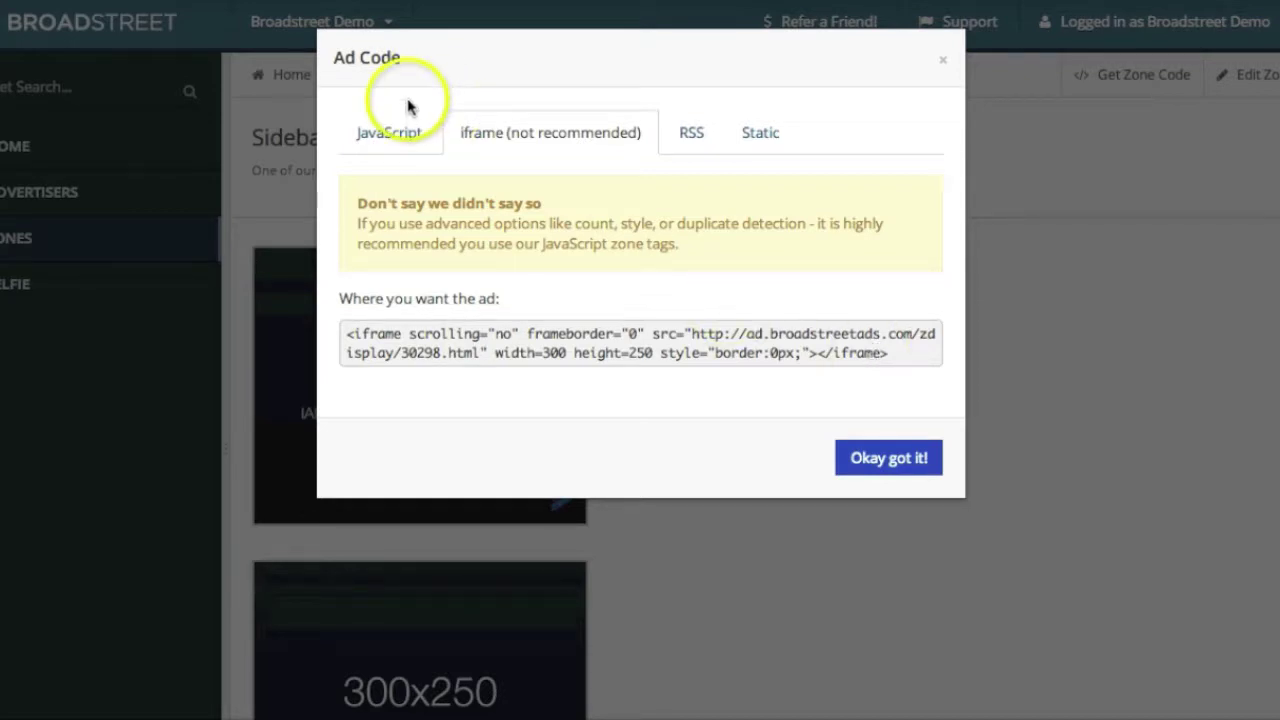
pyautogui.click(395, 127)
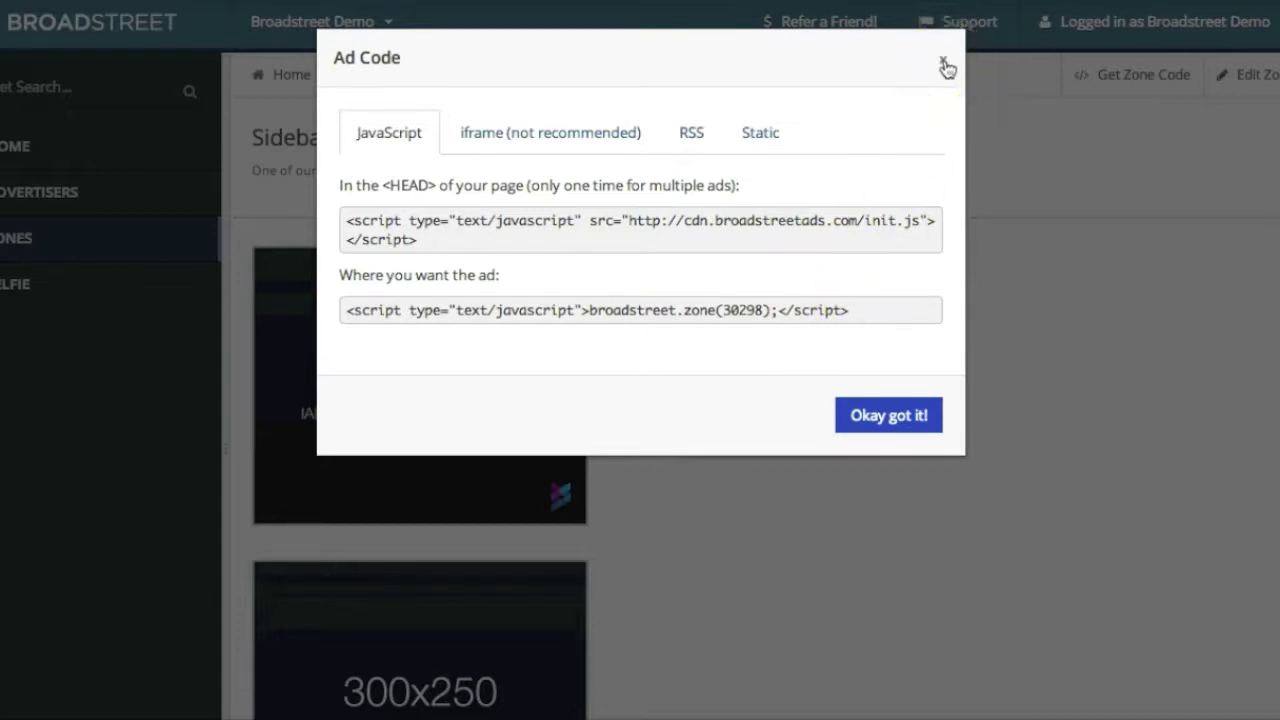
pyautogui.click(516, 143)
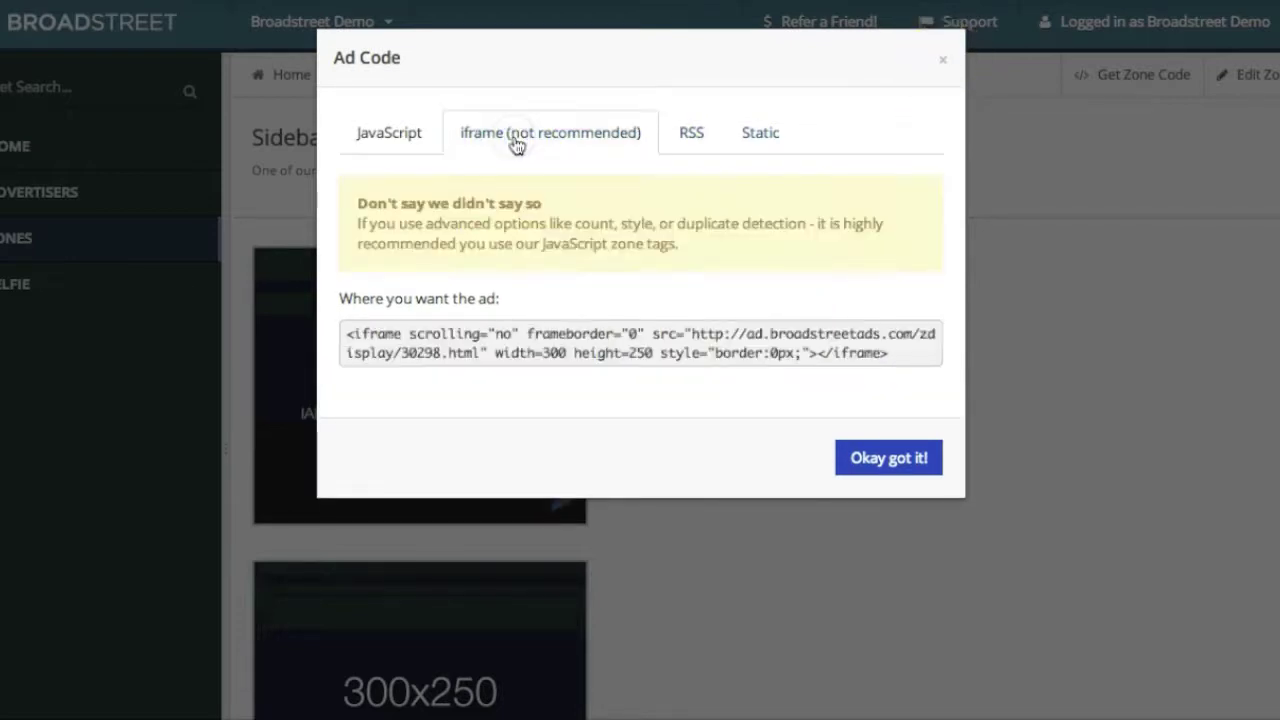
pyautogui.click(410, 133)
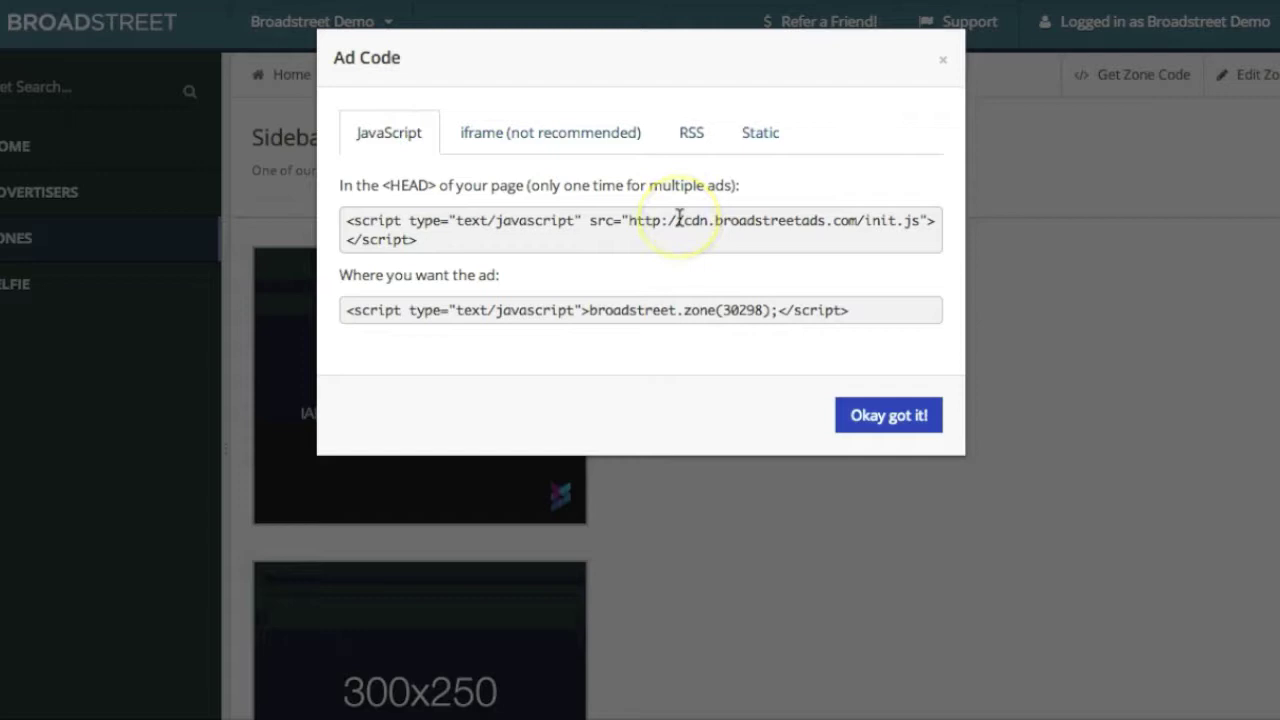
pyautogui.click(942, 65)
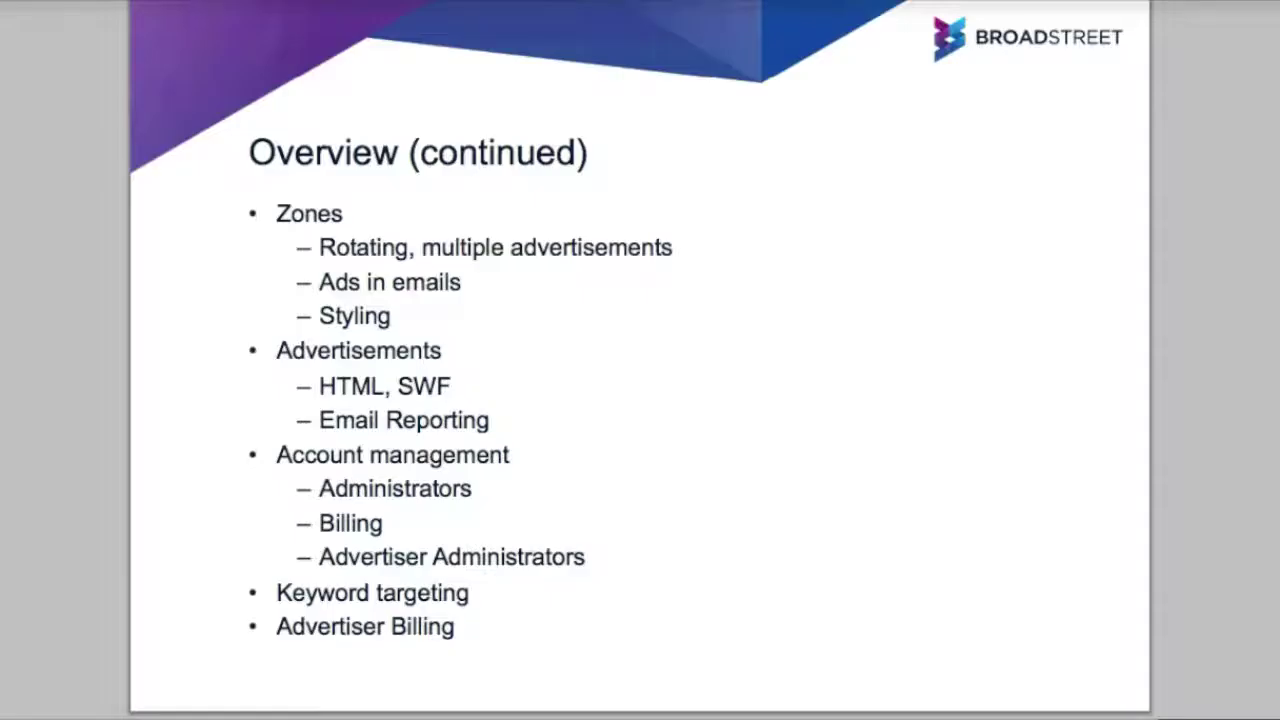
# Scroll the Overview (continued) slide, then bring up Broadstreet's Advertisers list
pyautogui.scroll(-1, 697, 373)
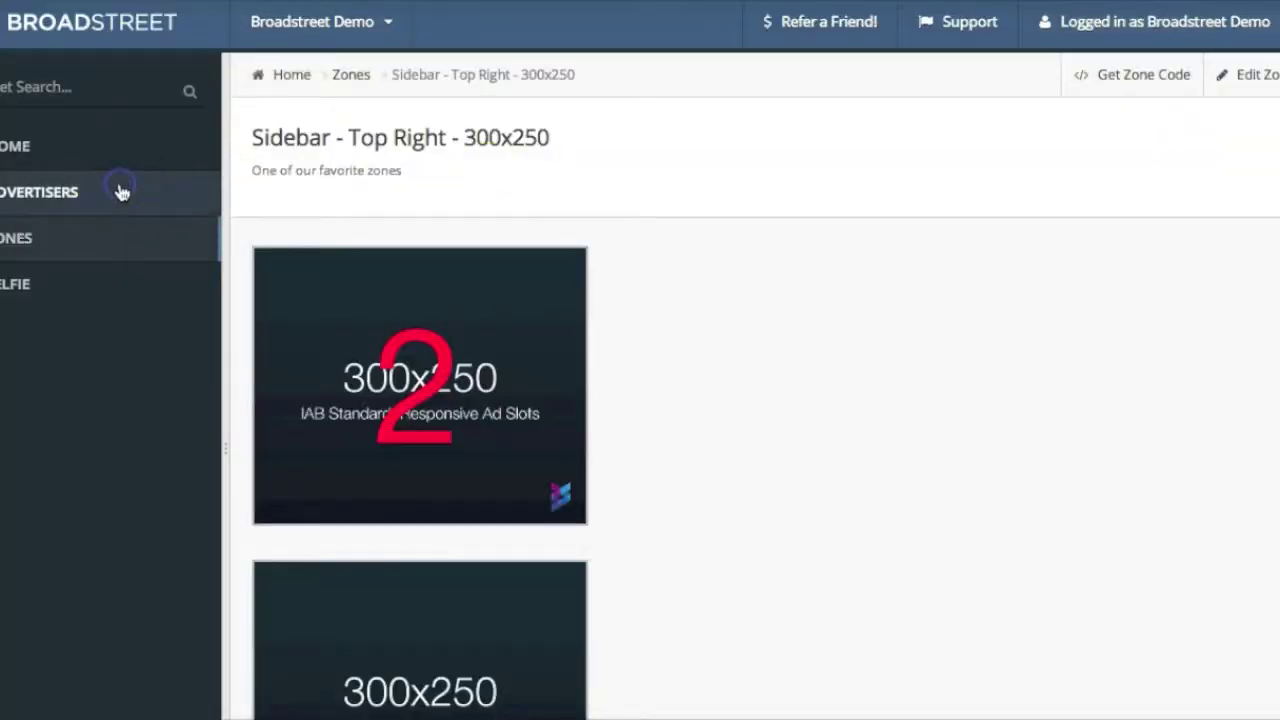
pyautogui.click(121, 192)
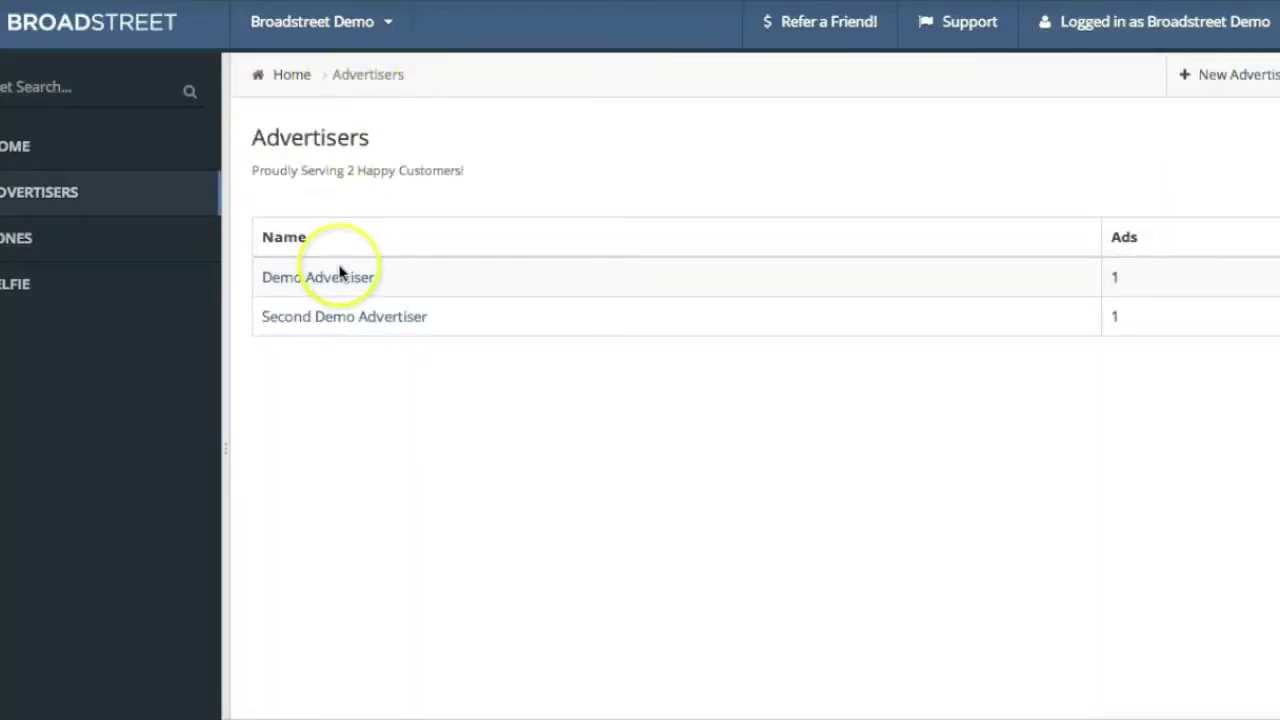
# Bring up Demo Advertiser's edit settings and glance at the New Administrator form
pyautogui.click(342, 278)
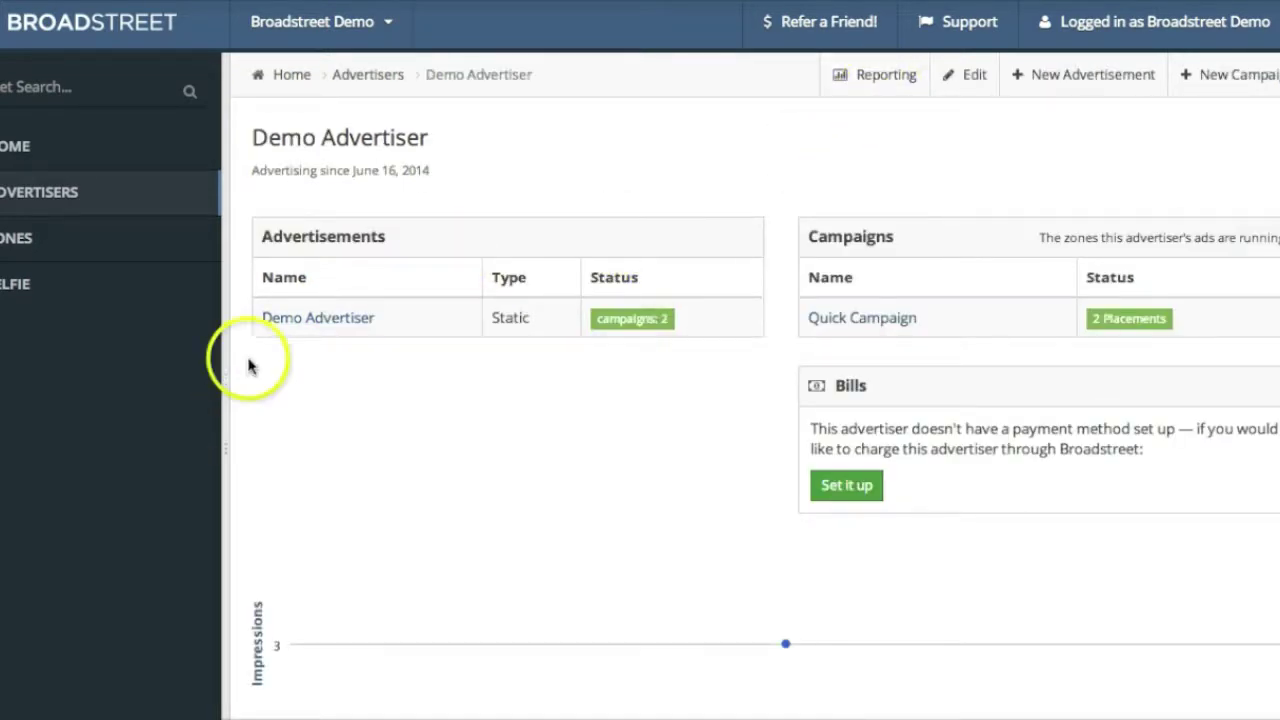
pyautogui.click(333, 327)
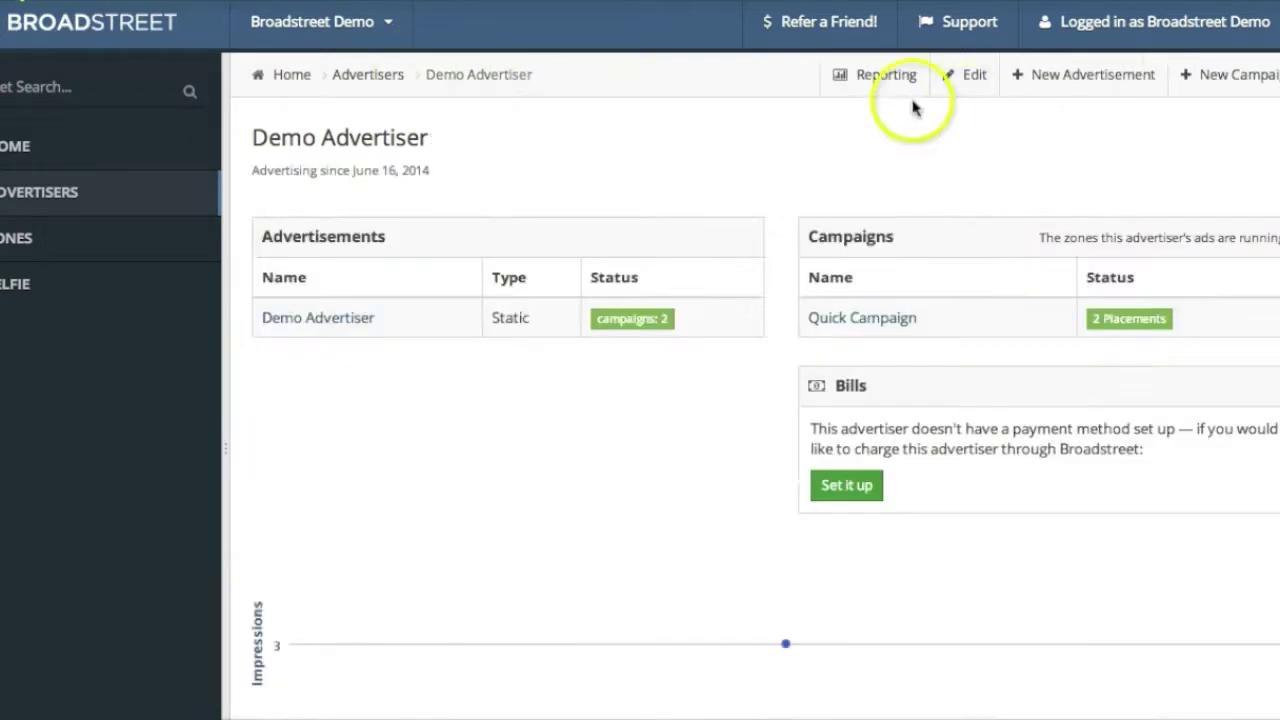
pyautogui.click(962, 75)
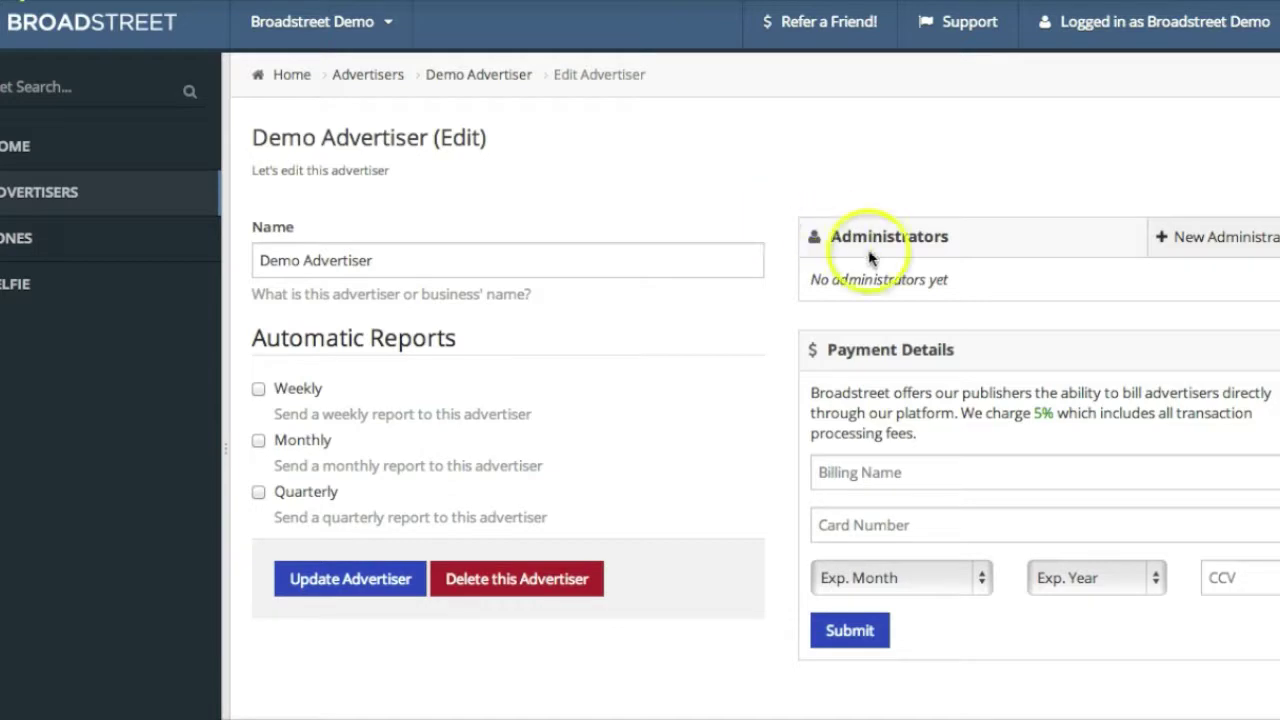
pyautogui.click(1240, 247)
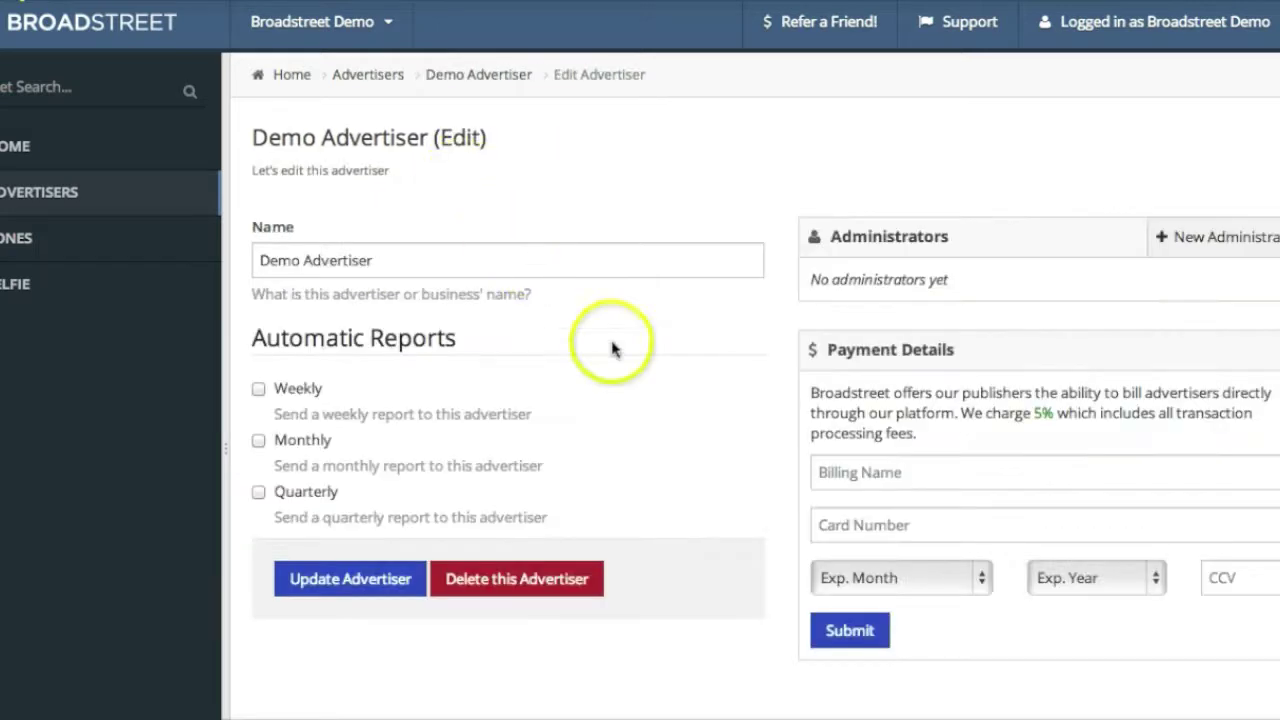
# Toggle the weekly, monthly and quarterly report boxes on, then off, and return to Advertisers
pyautogui.scroll(-1, 628, 376)
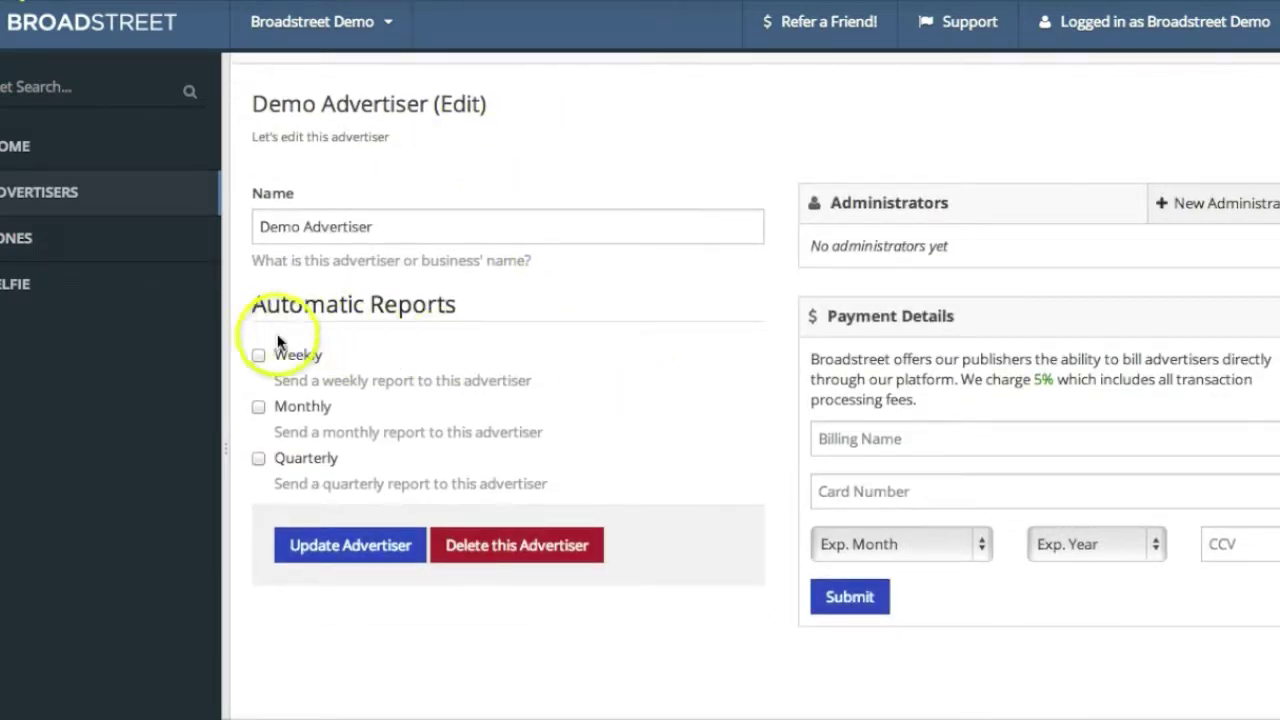
pyautogui.click(258, 356)
pyautogui.click(258, 407)
pyautogui.click(258, 459)
pyautogui.click(257, 460)
pyautogui.click(258, 408)
pyautogui.click(257, 356)
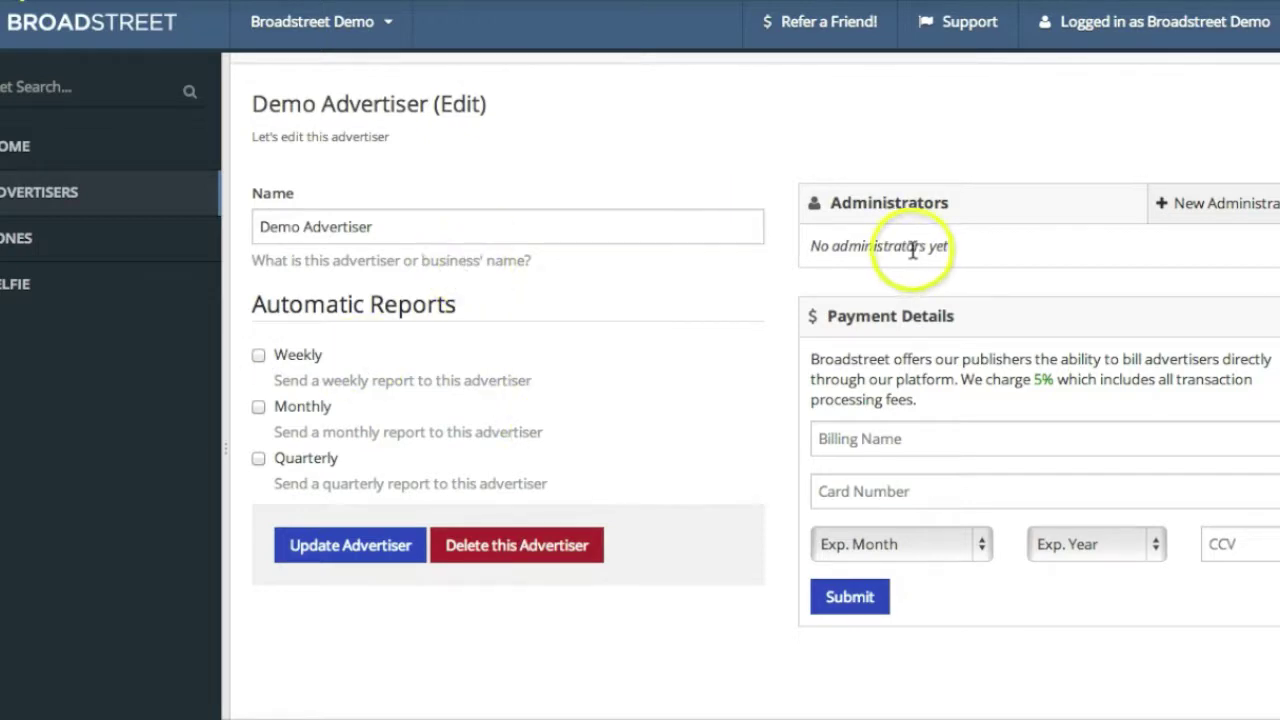
pyautogui.click(75, 199)
# Tick Allows Editing? on Demo Advertiser's advertisement, then go back to the Home dashboard
pyautogui.click(326, 277)
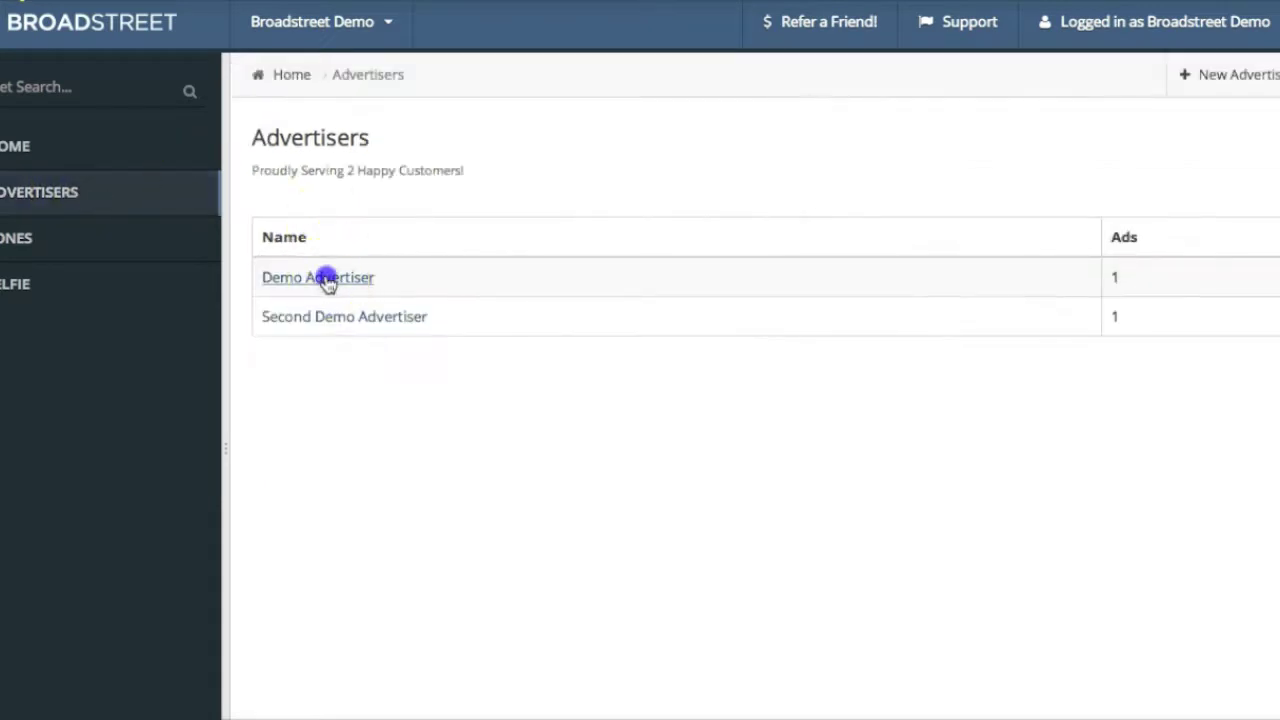
pyautogui.click(290, 319)
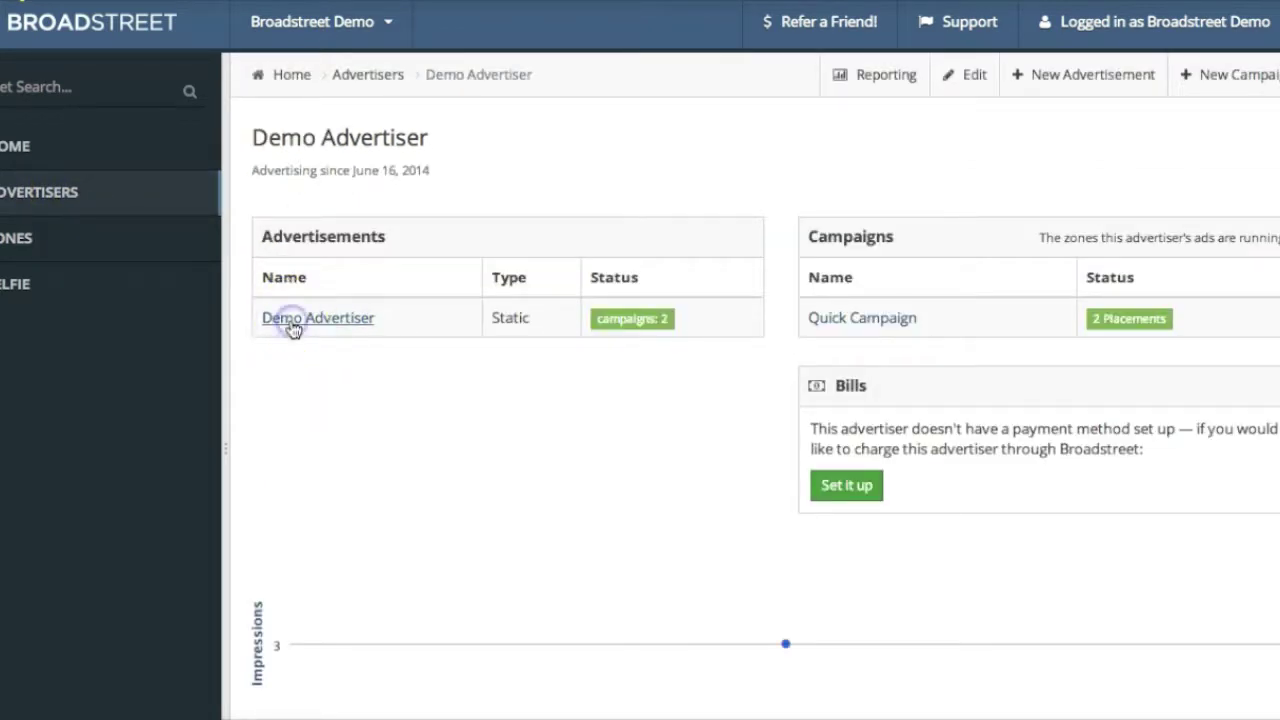
pyautogui.click(1206, 80)
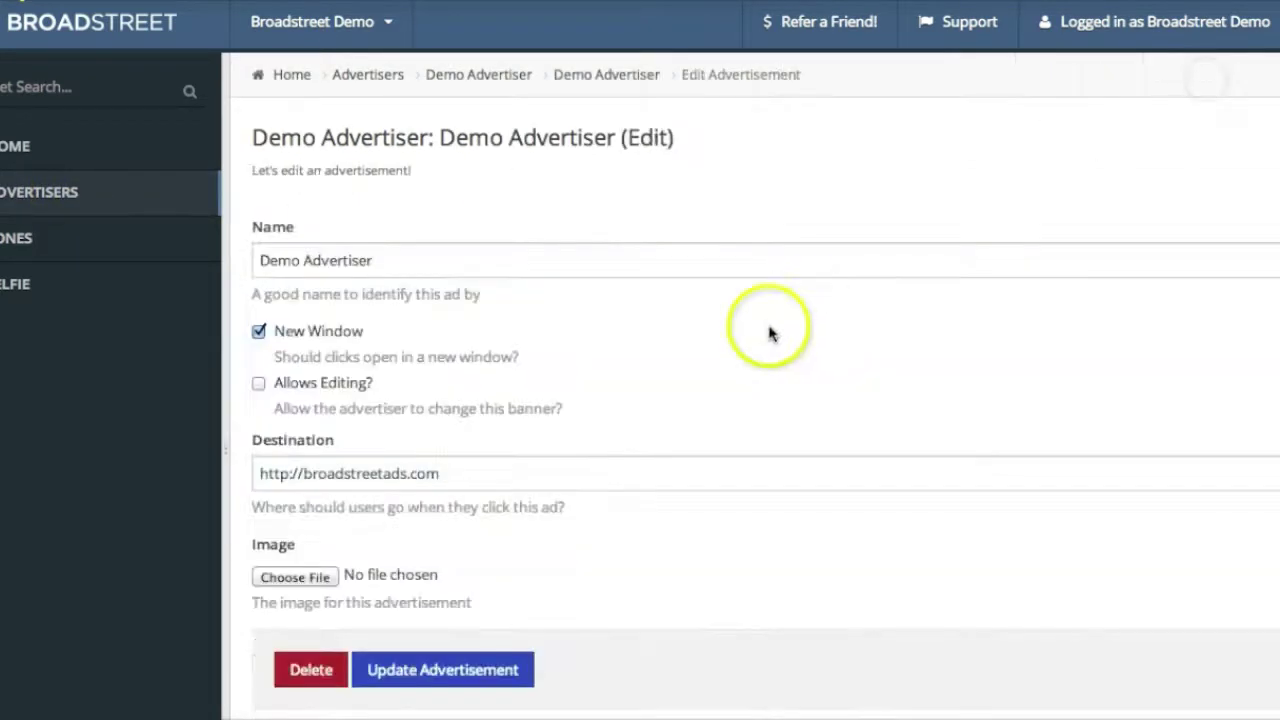
pyautogui.click(259, 384)
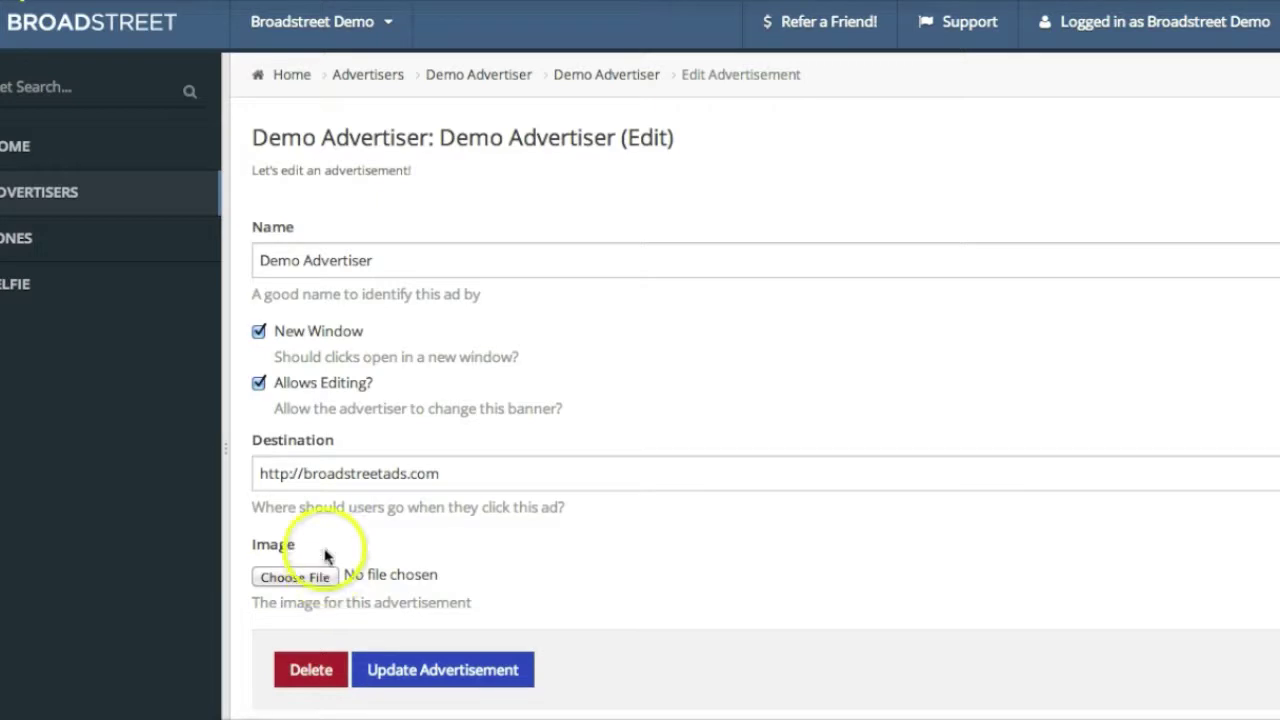
pyautogui.click(294, 78)
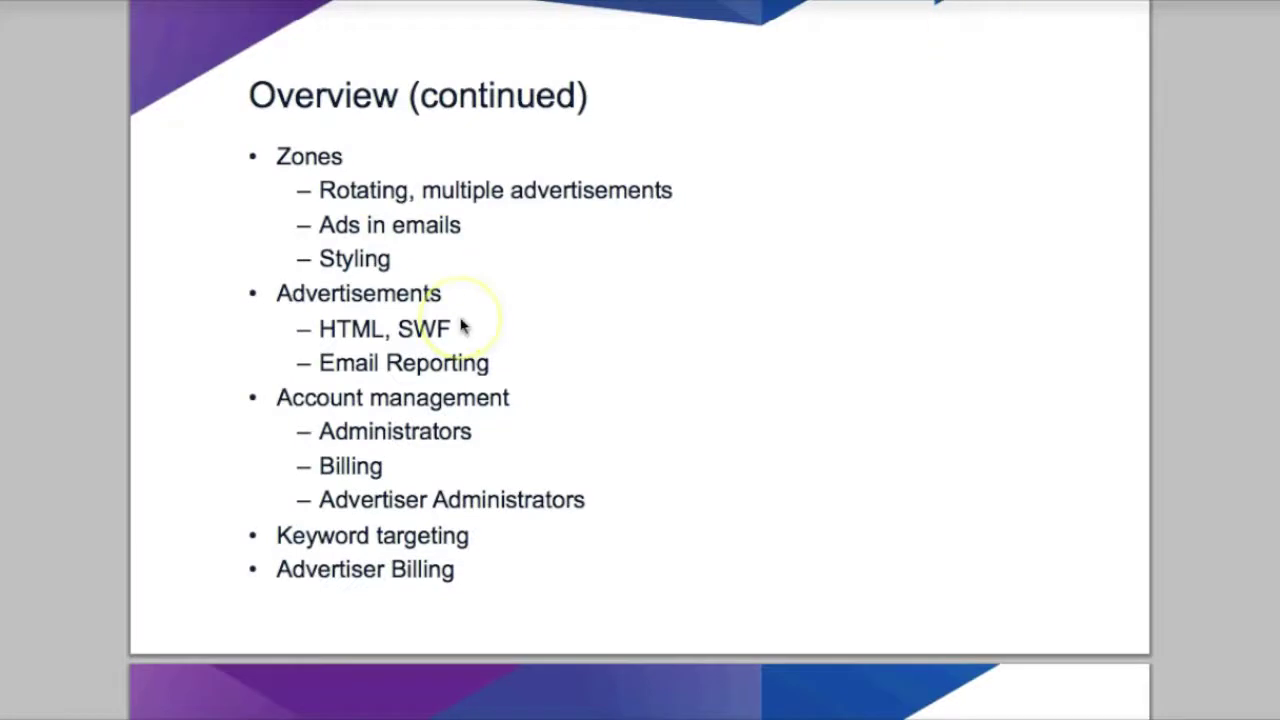
# View the Overview (continued) slide, then go to Broadstreet's Edit Network page
pyautogui.scroll(-1, 463, 325)
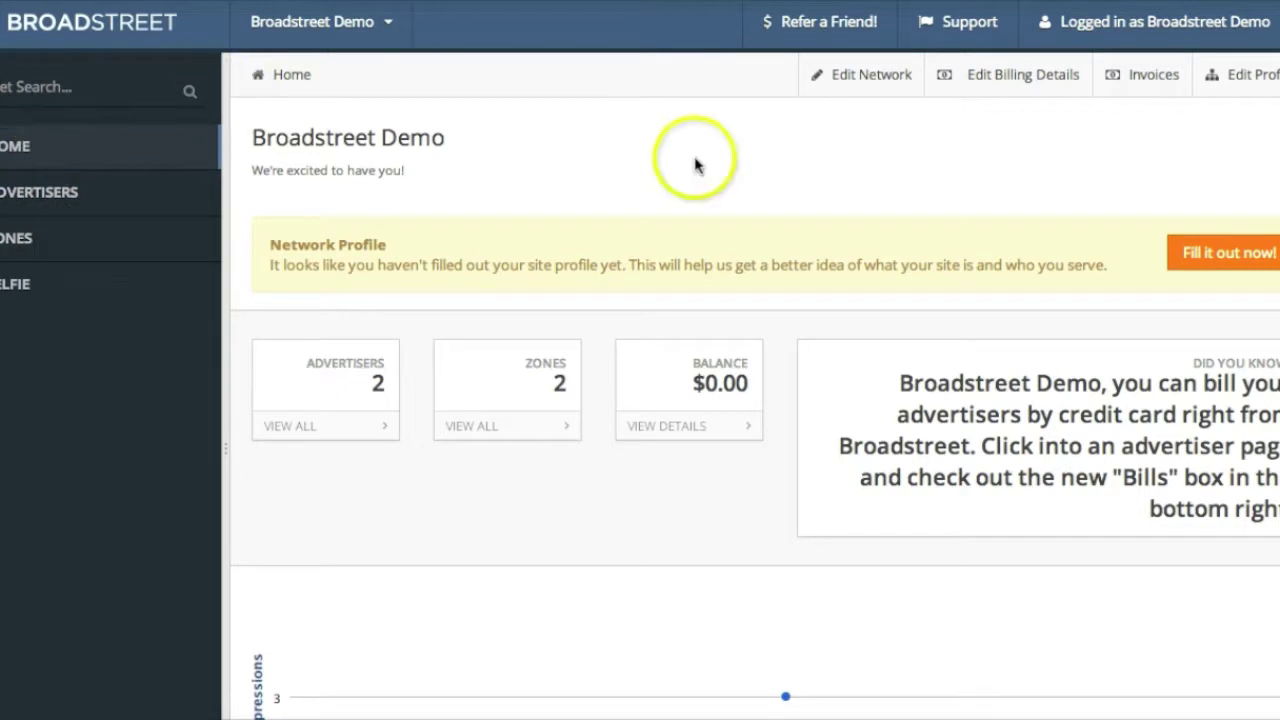
pyautogui.click(850, 75)
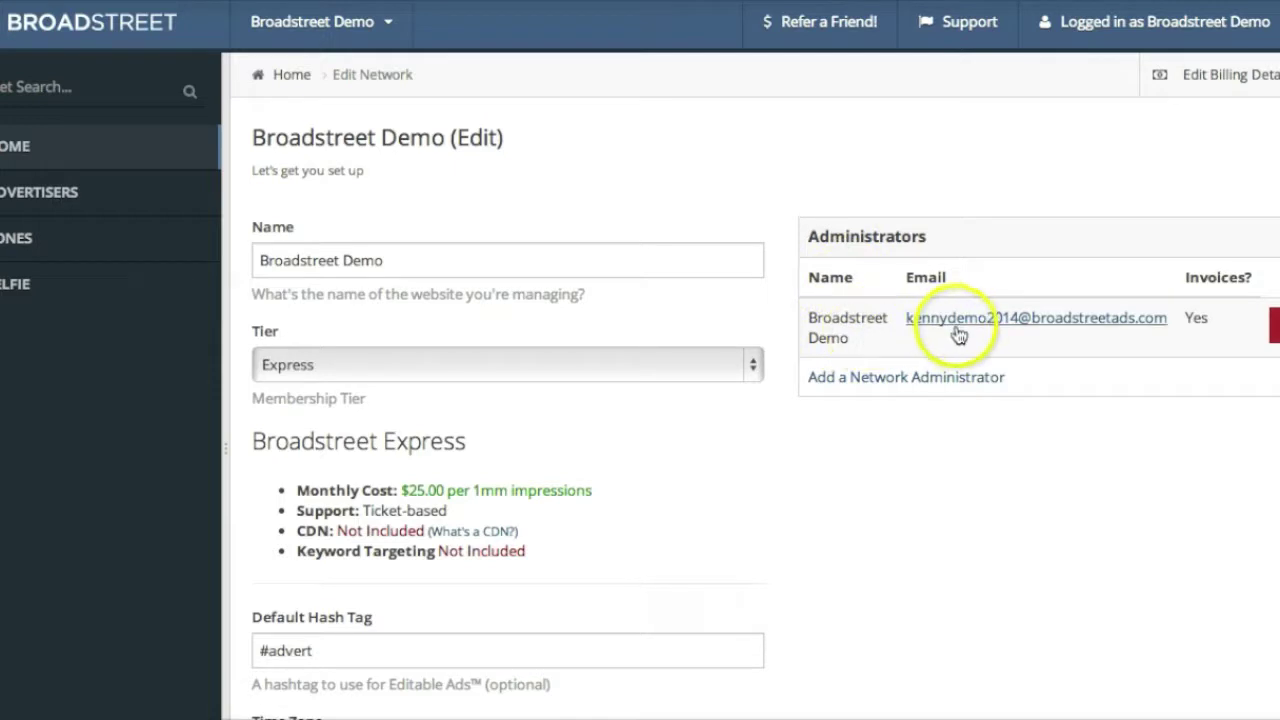
# After peeking at Add a Network Administrator, save the network on the Authority tier and view Zones
pyautogui.click(938, 378)
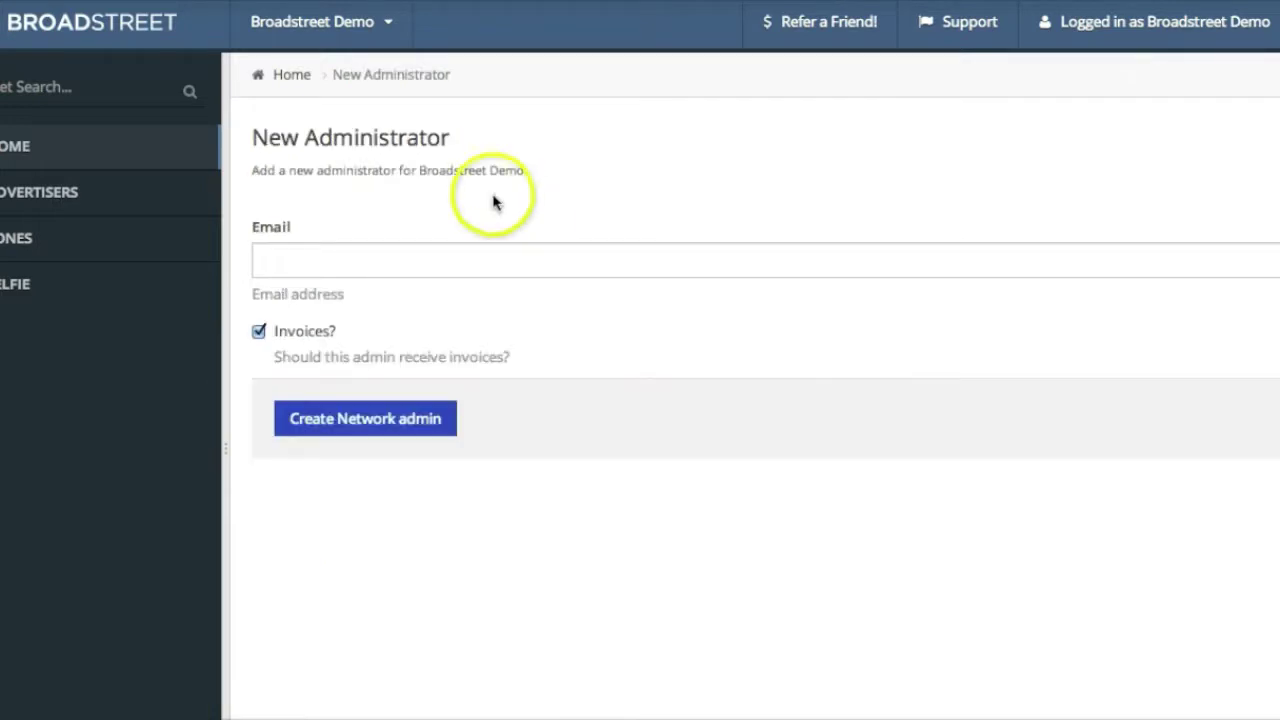
pyautogui.click(487, 266)
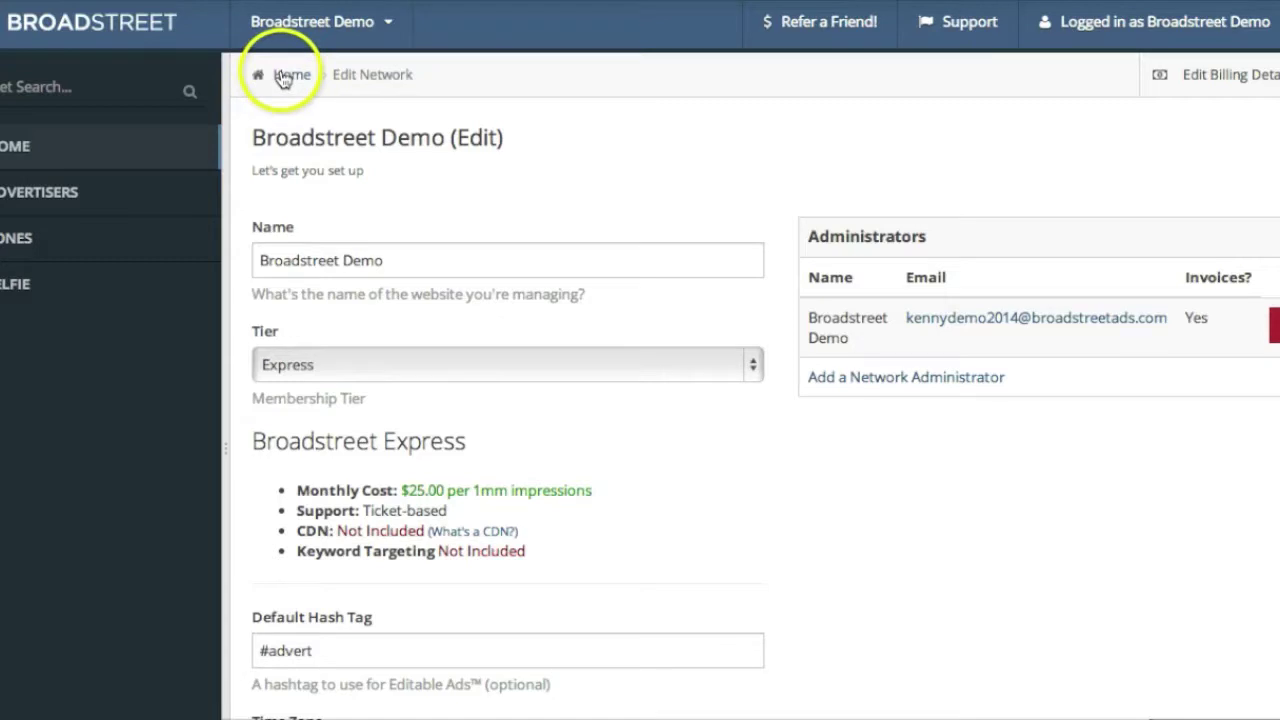
pyautogui.click(472, 362)
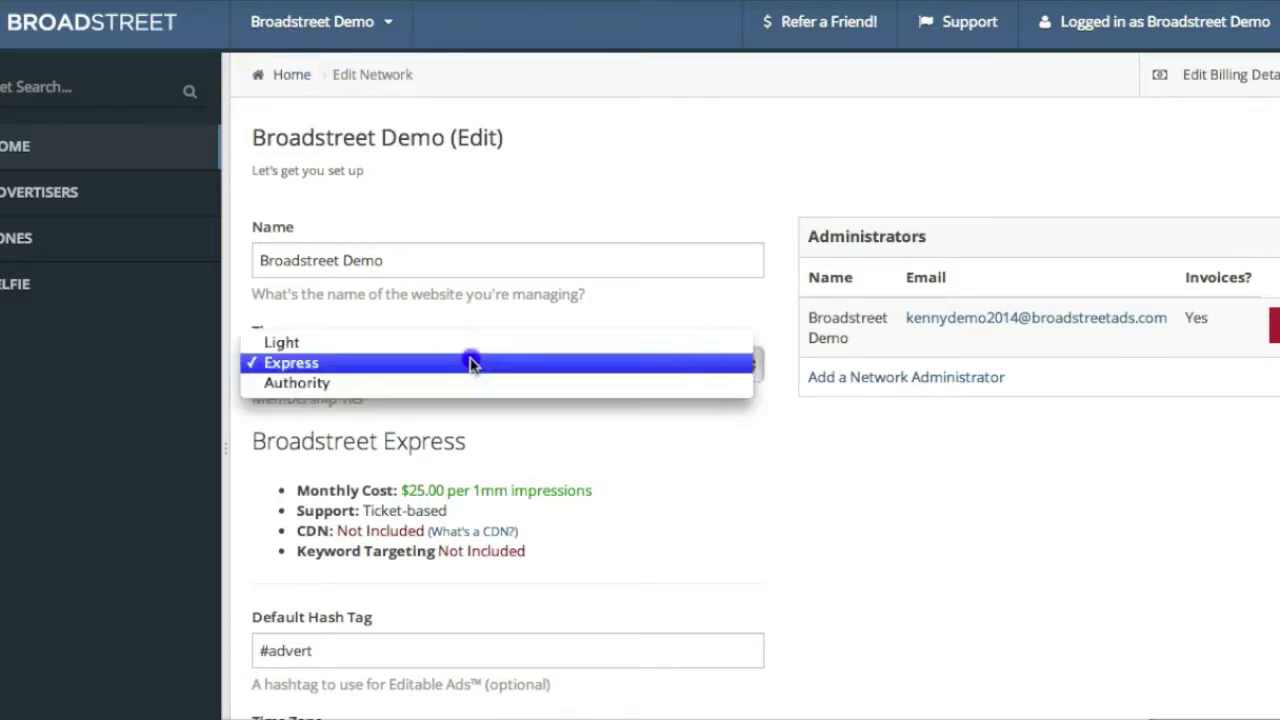
pyautogui.click(467, 385)
pyautogui.scroll(-3, 758, 516)
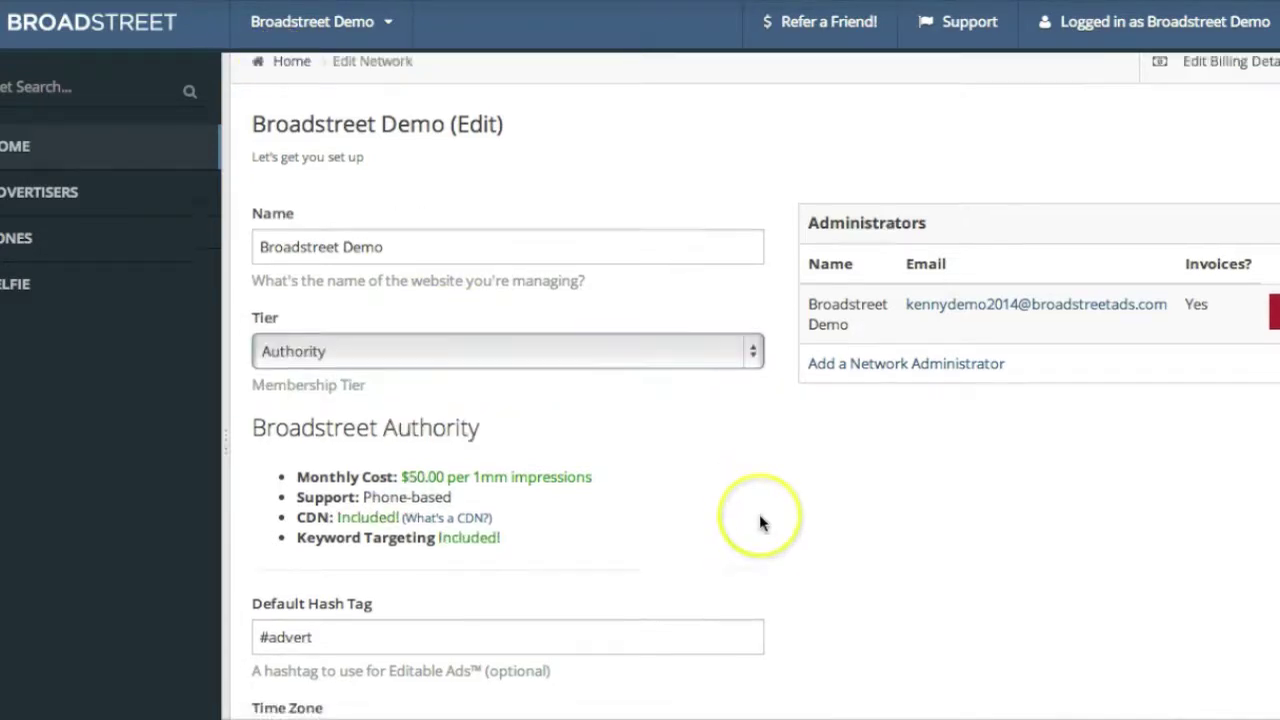
pyautogui.click(342, 712)
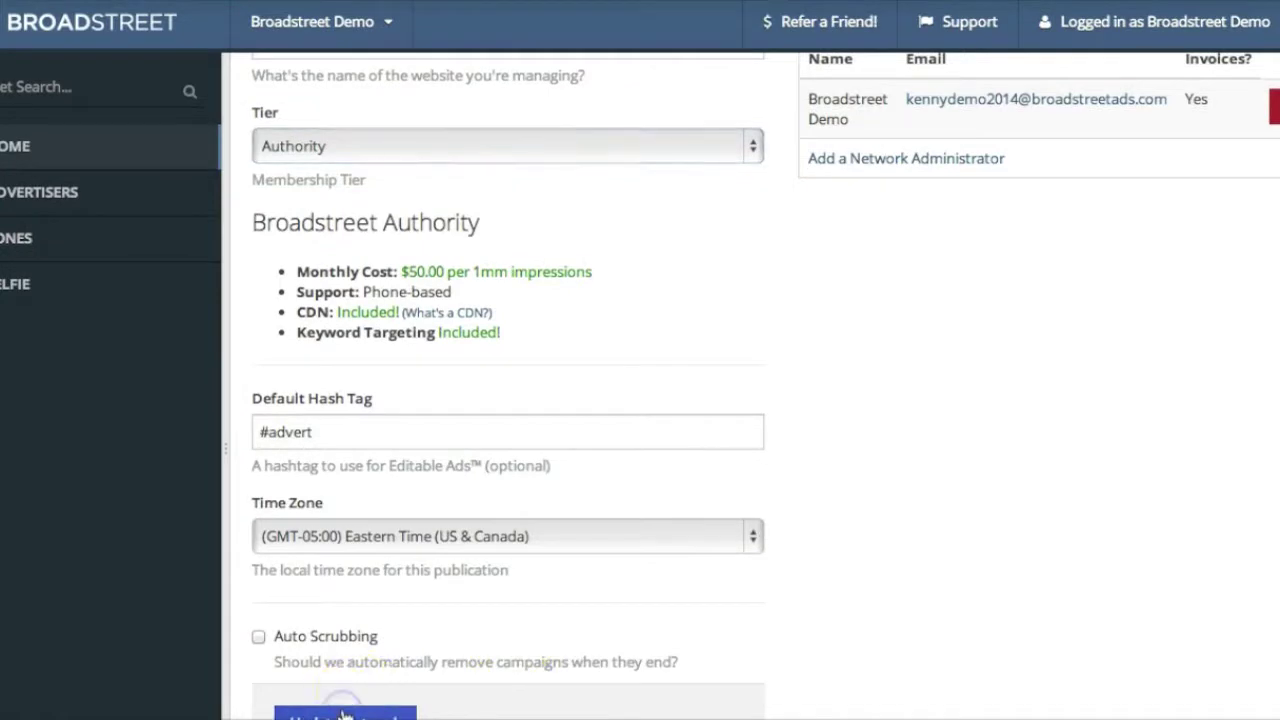
pyautogui.click(477, 426)
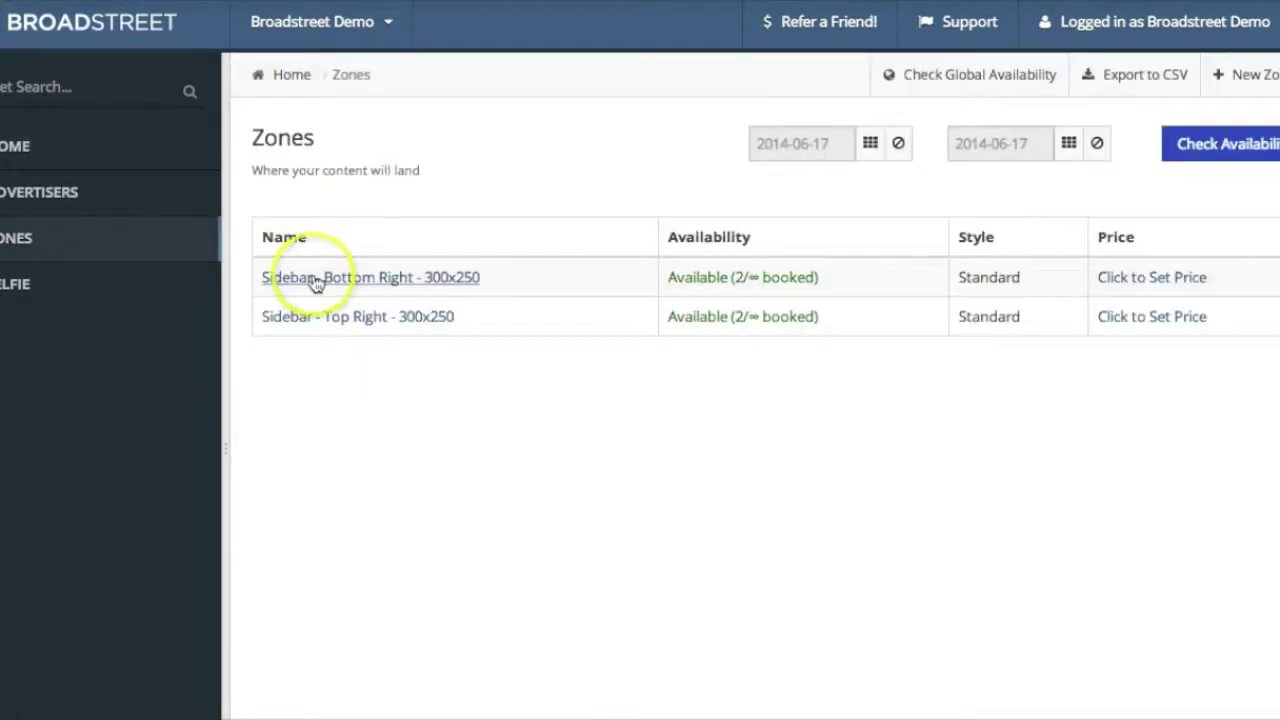
# Show the Sidebar - Top Right - 300x250 zone's ad code and select the keyword-targeting snippet
pyautogui.click(317, 317)
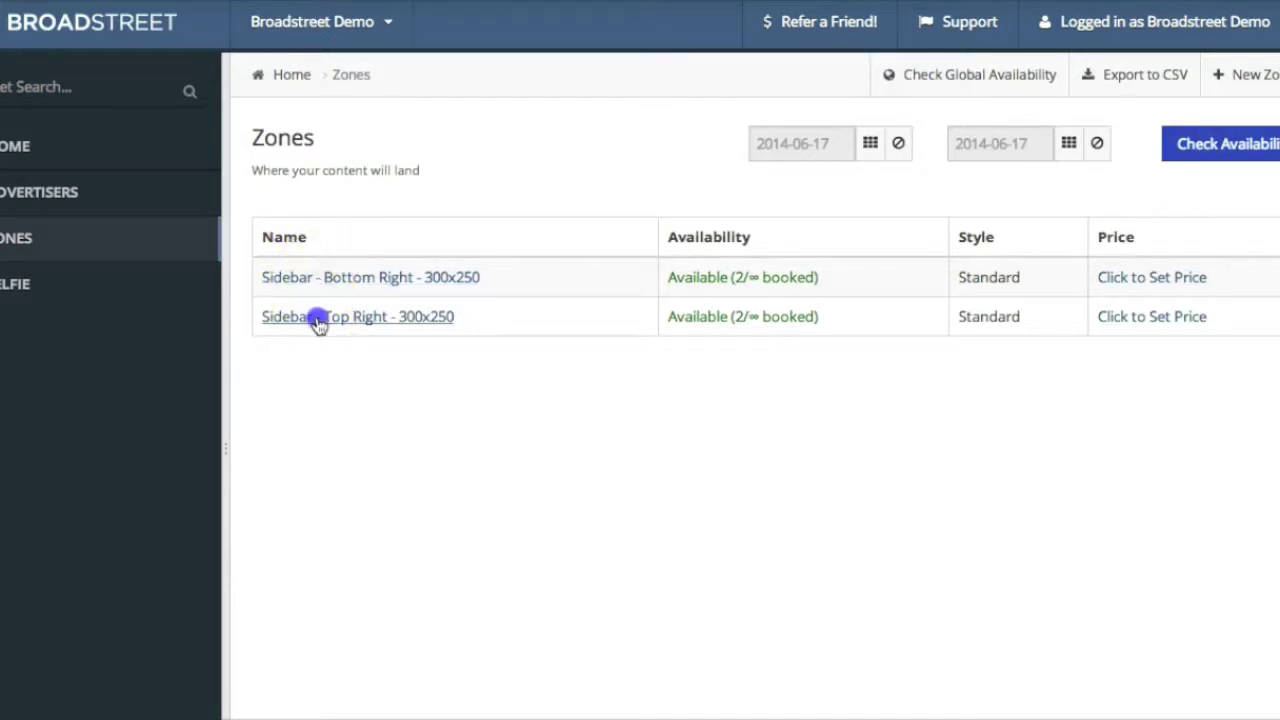
pyautogui.click(1129, 84)
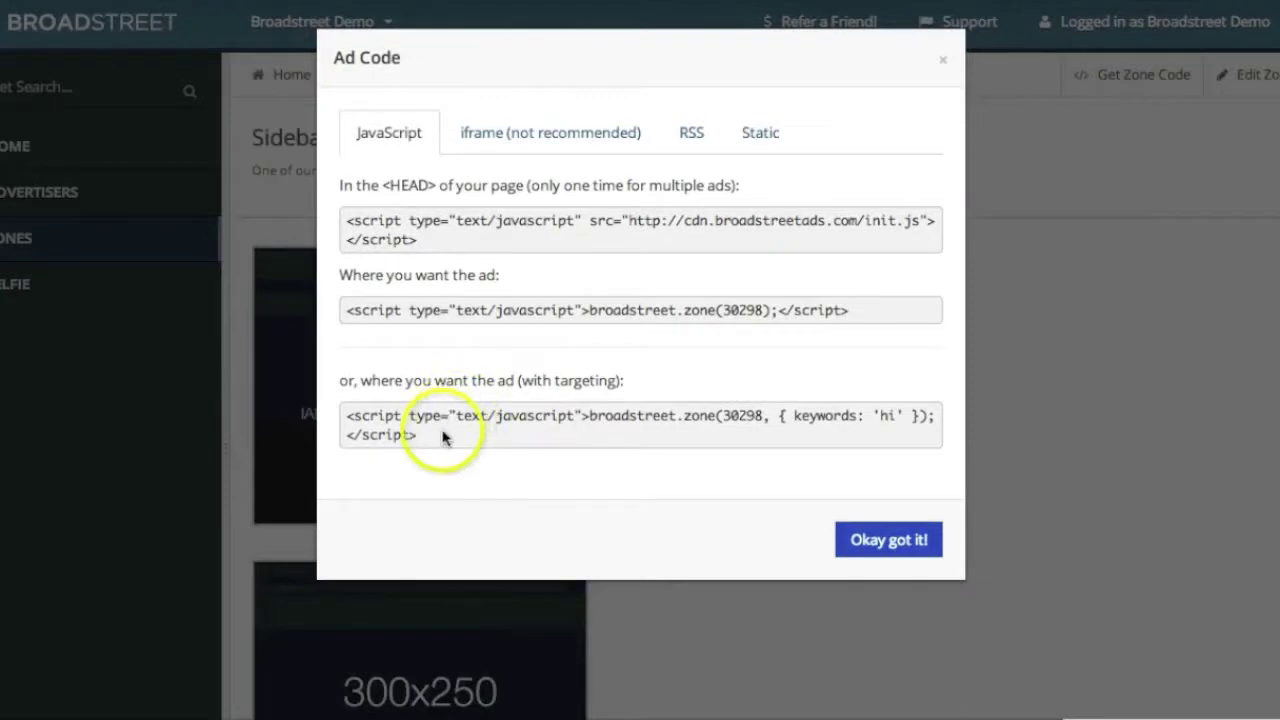
pyautogui.click(357, 419)
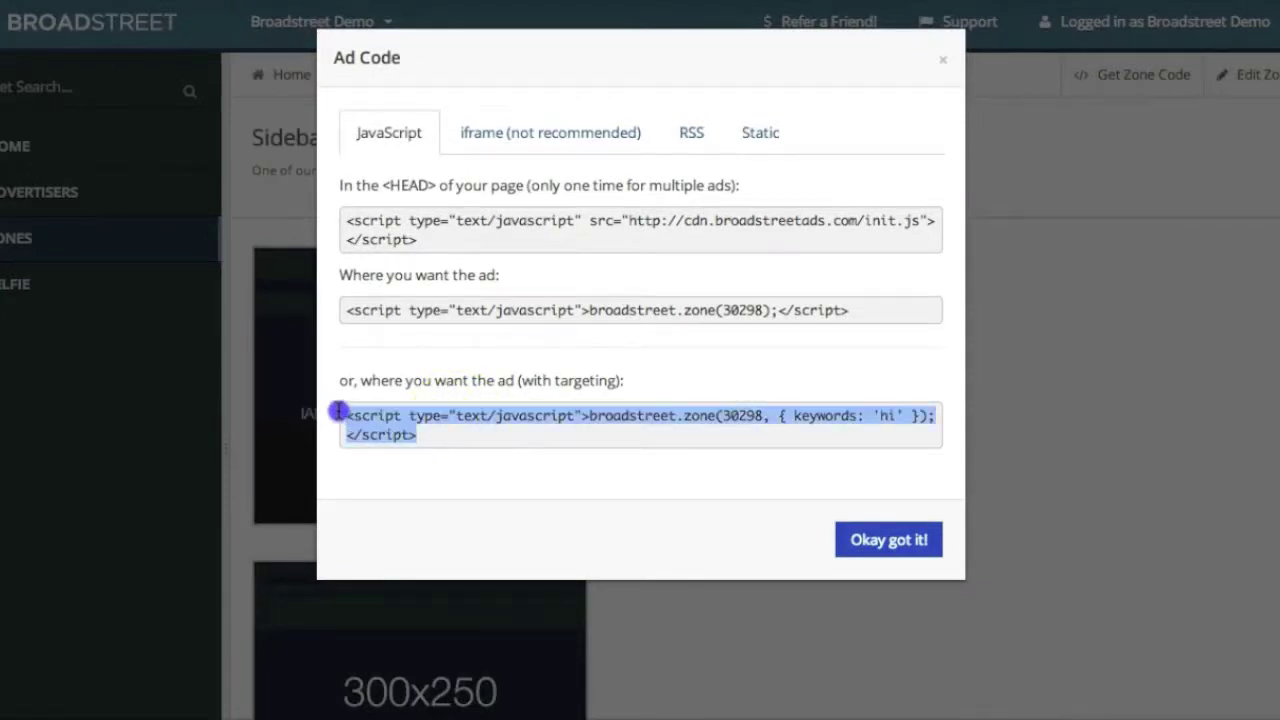
pyautogui.click(455, 432)
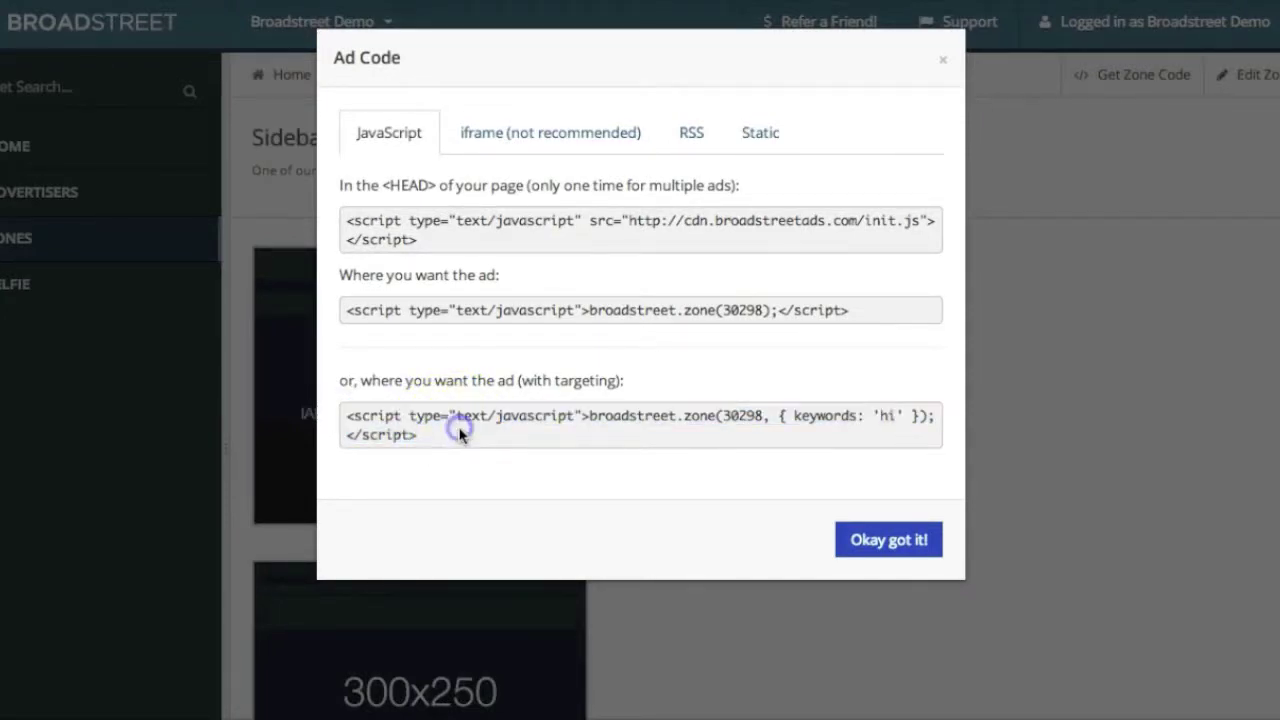
pyautogui.click(352, 416)
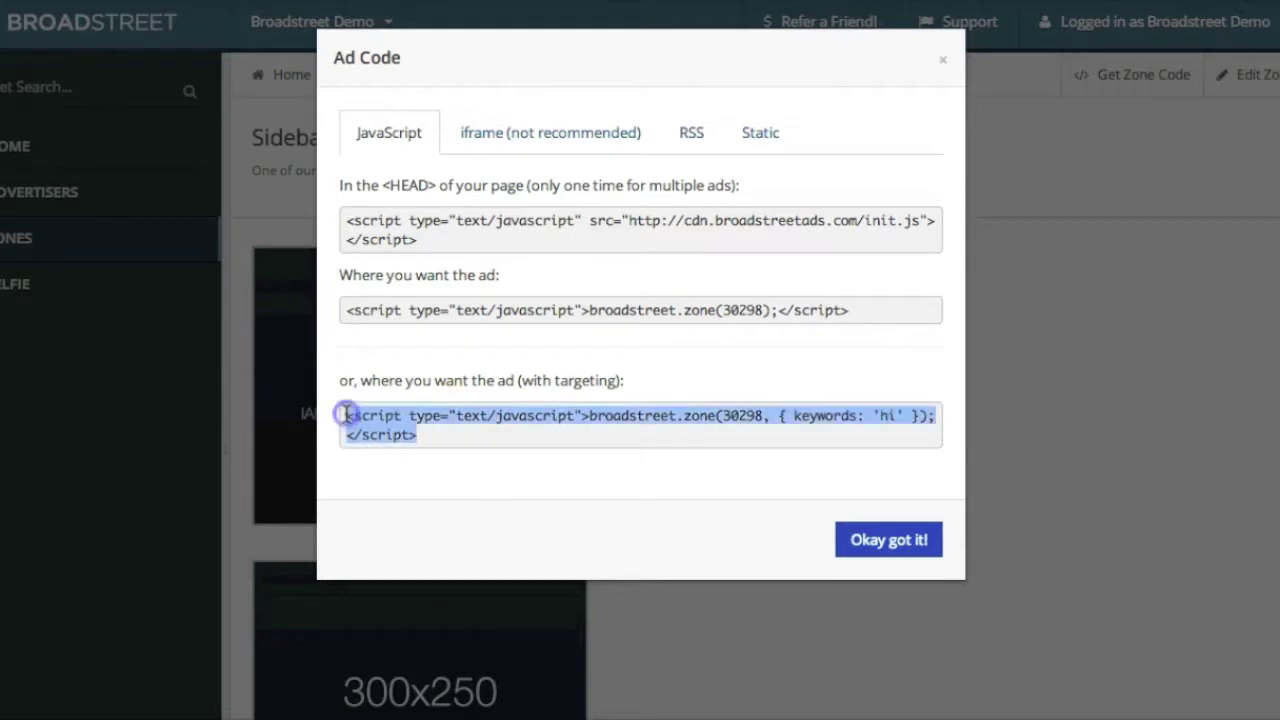
pyautogui.click(857, 416)
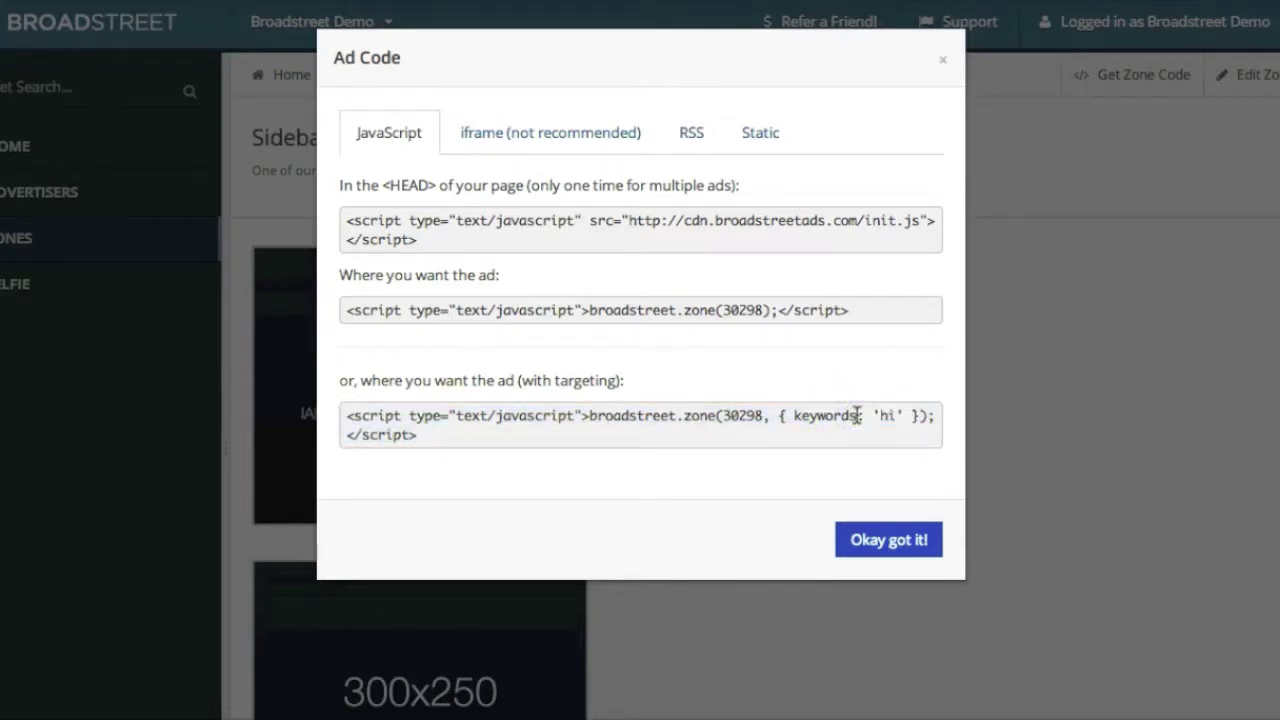
# Highlight the snippet's keywords: 'hi' setting, then close the Ad Code dialog
pyautogui.click(877, 419)
pyautogui.click(876, 417)
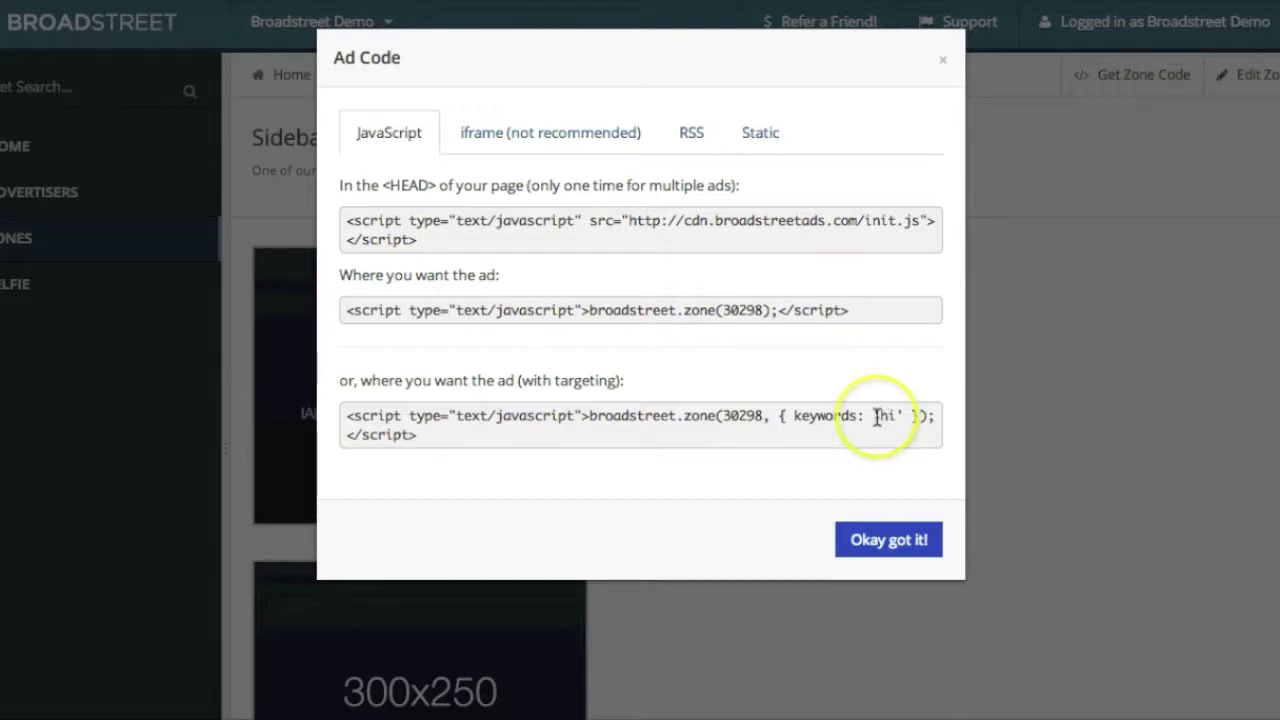
pyautogui.click(798, 437)
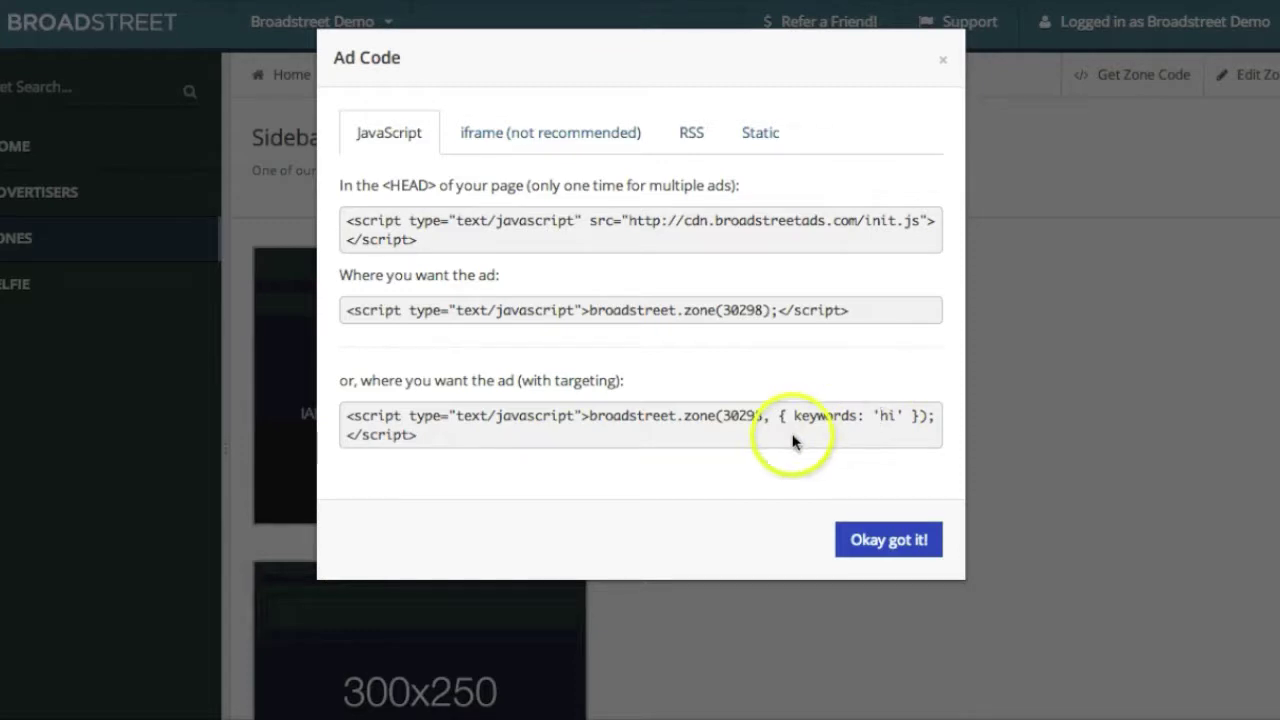
pyautogui.click(873, 413)
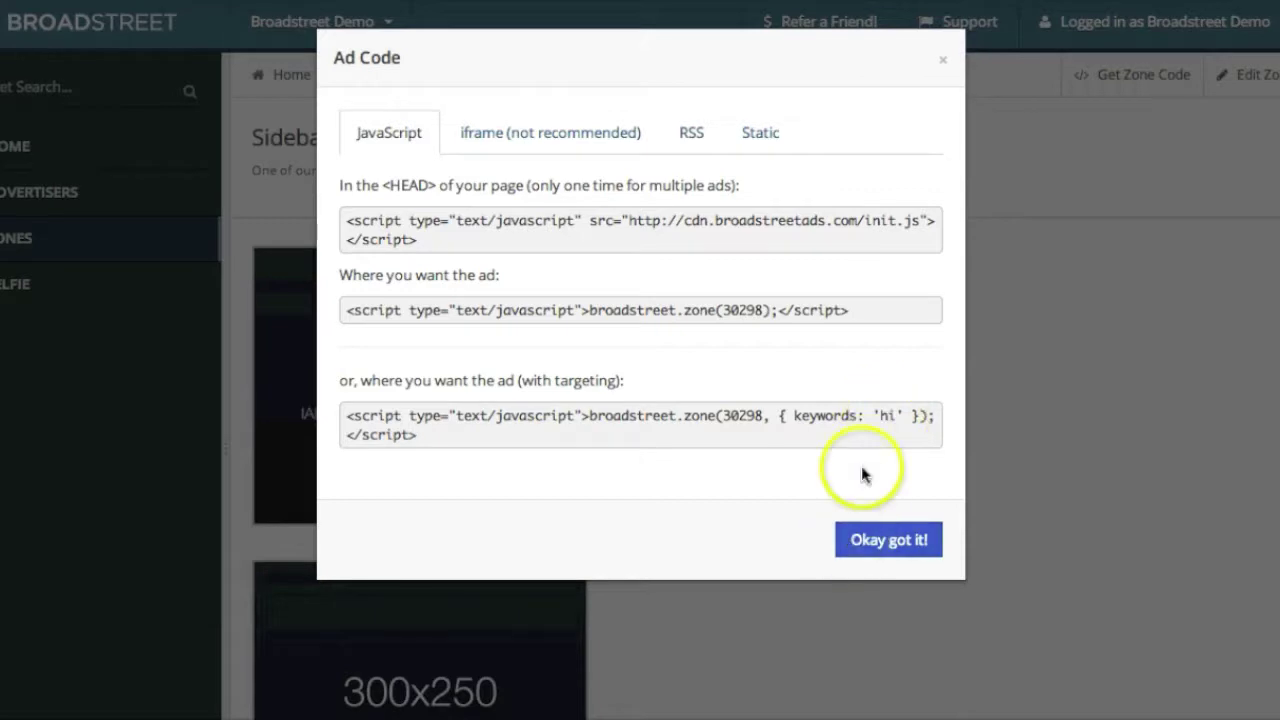
pyautogui.click(944, 66)
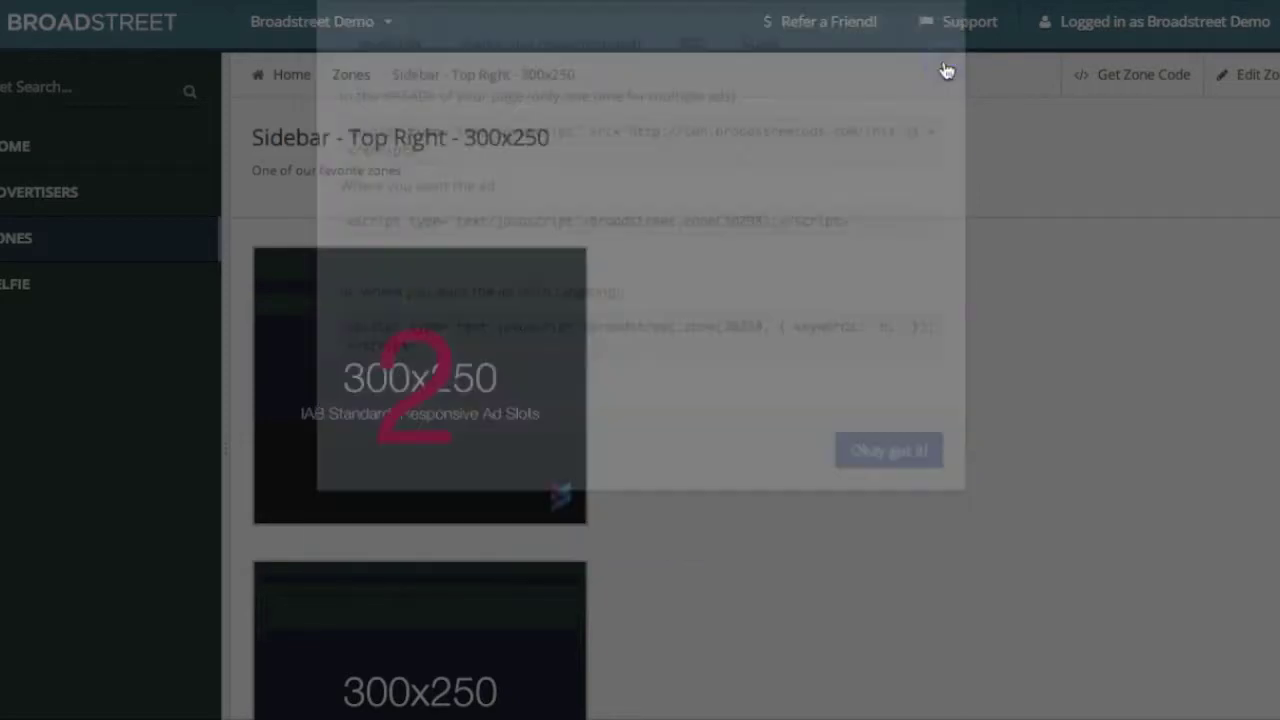
# Add the keyword breaking-news to Demo Advertiser's Quick Campaign and update the campaign
pyautogui.click(109, 203)
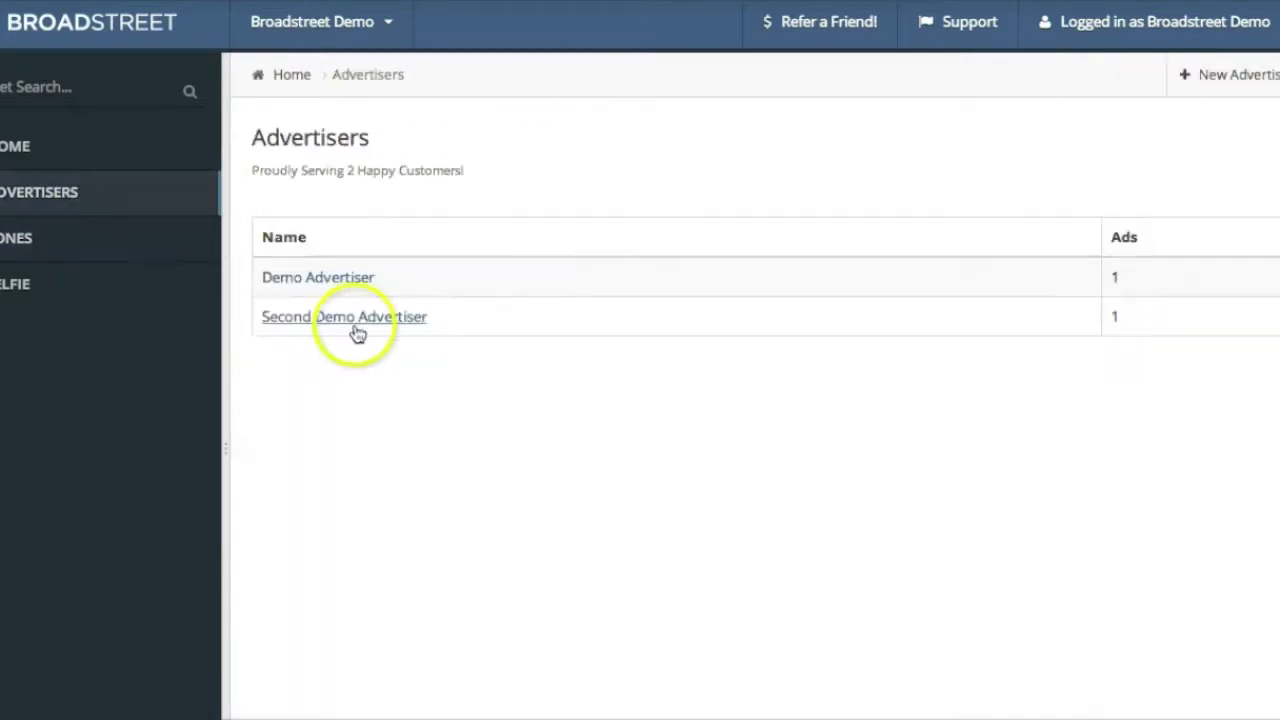
pyautogui.click(329, 277)
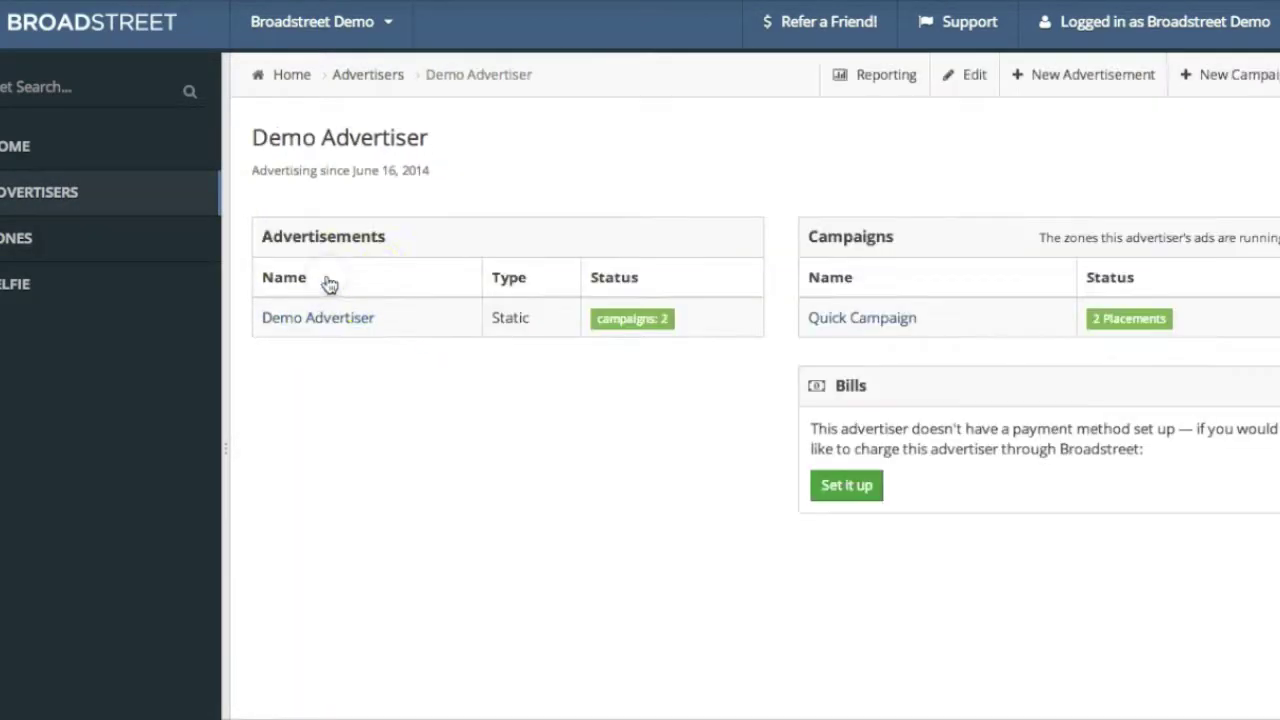
pyautogui.click(832, 318)
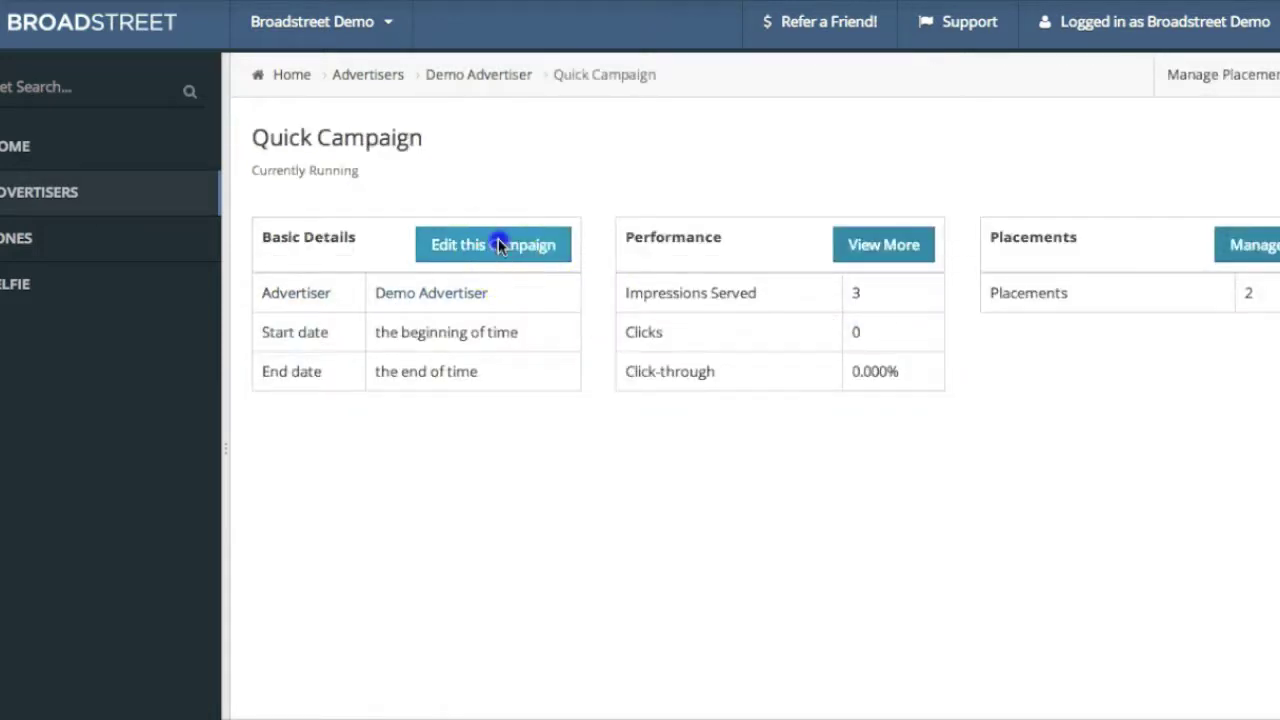
pyautogui.click(498, 244)
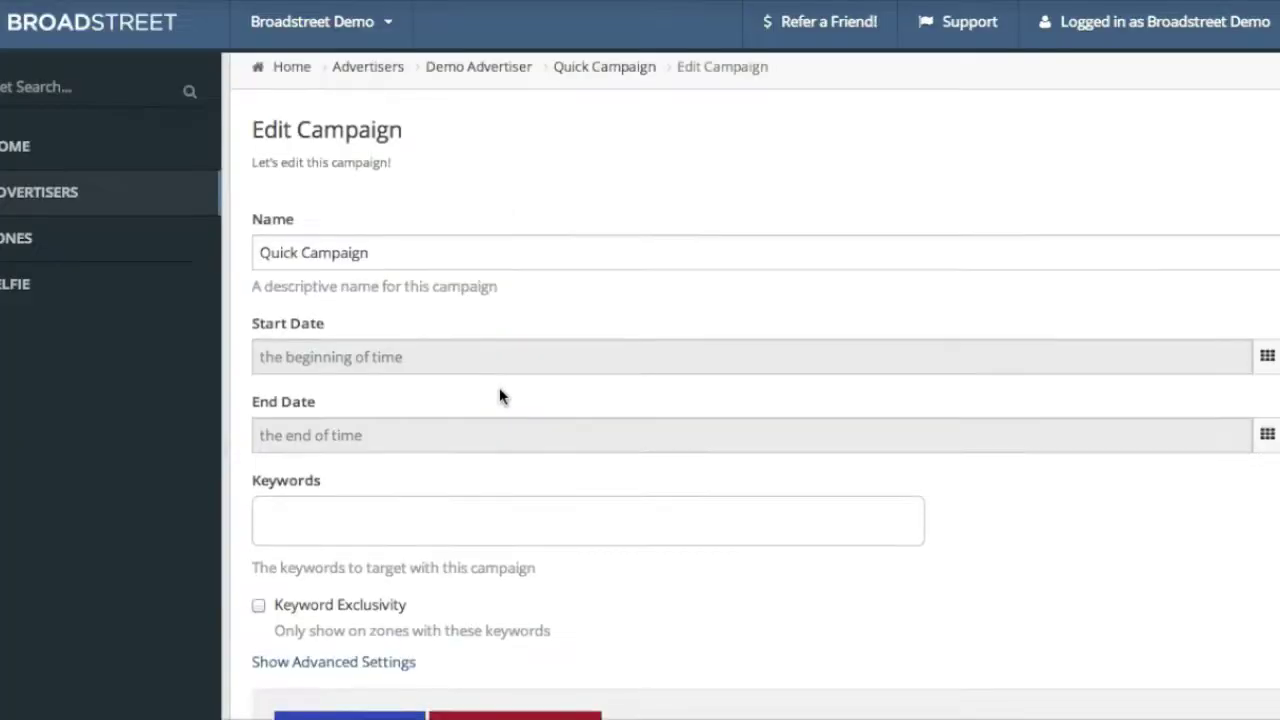
pyautogui.click(480, 497)
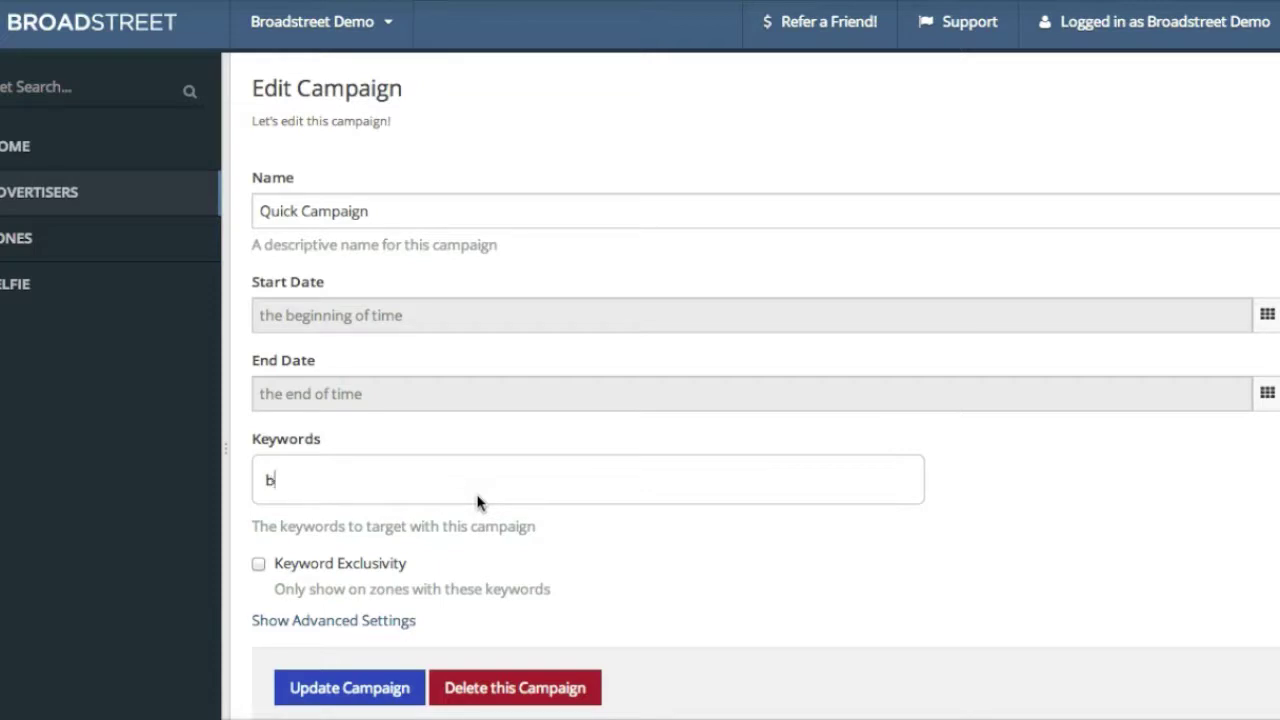
pyautogui.write('s')
pyautogui.press('Return')
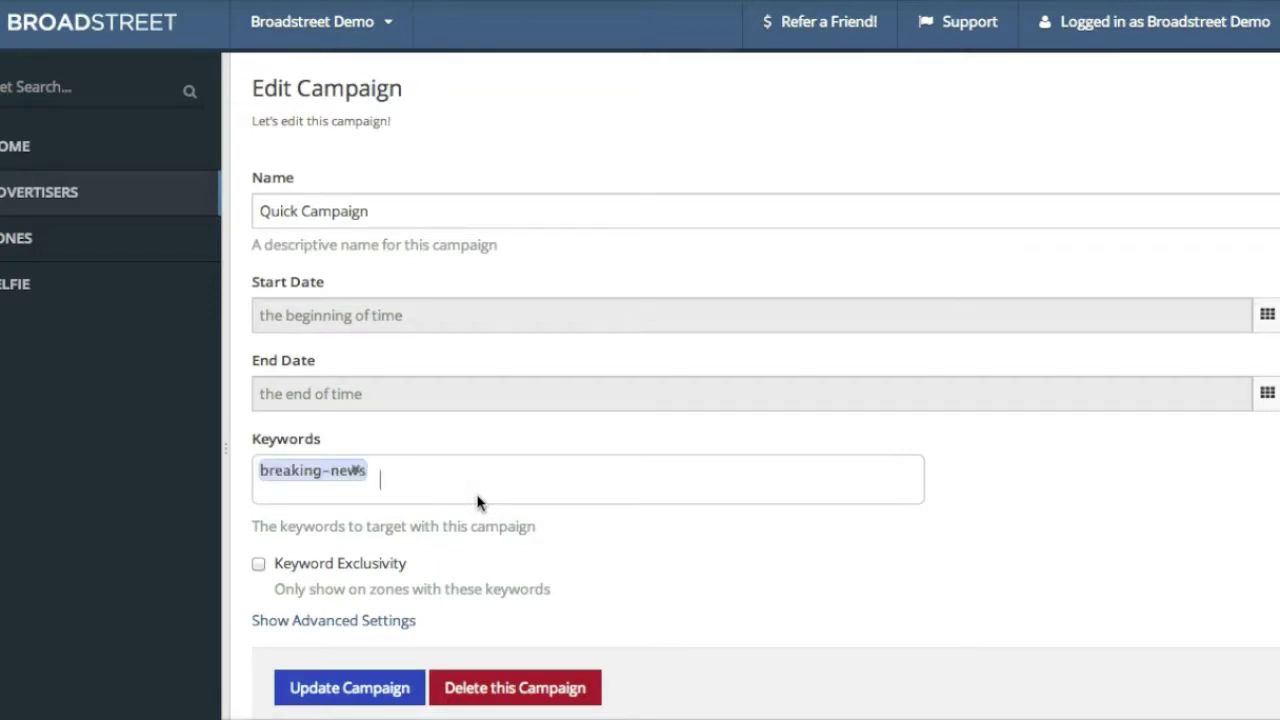
pyautogui.click(329, 688)
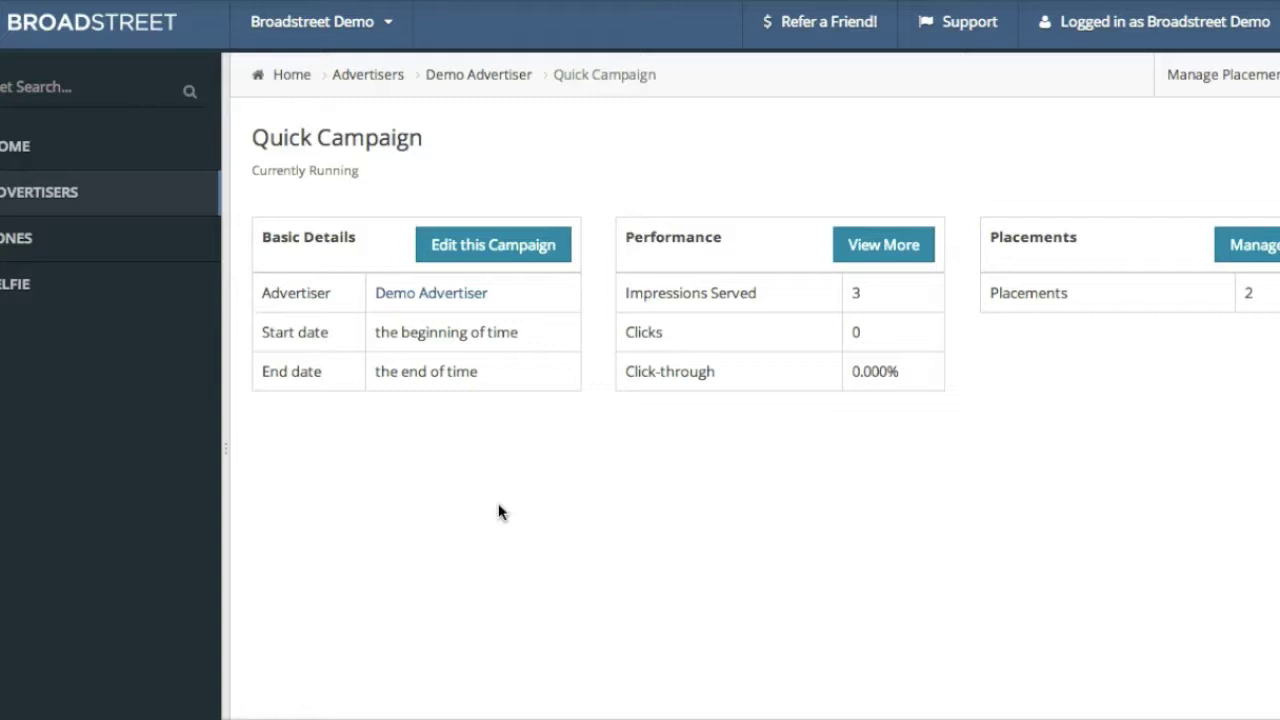
pyautogui.click(652, 62)
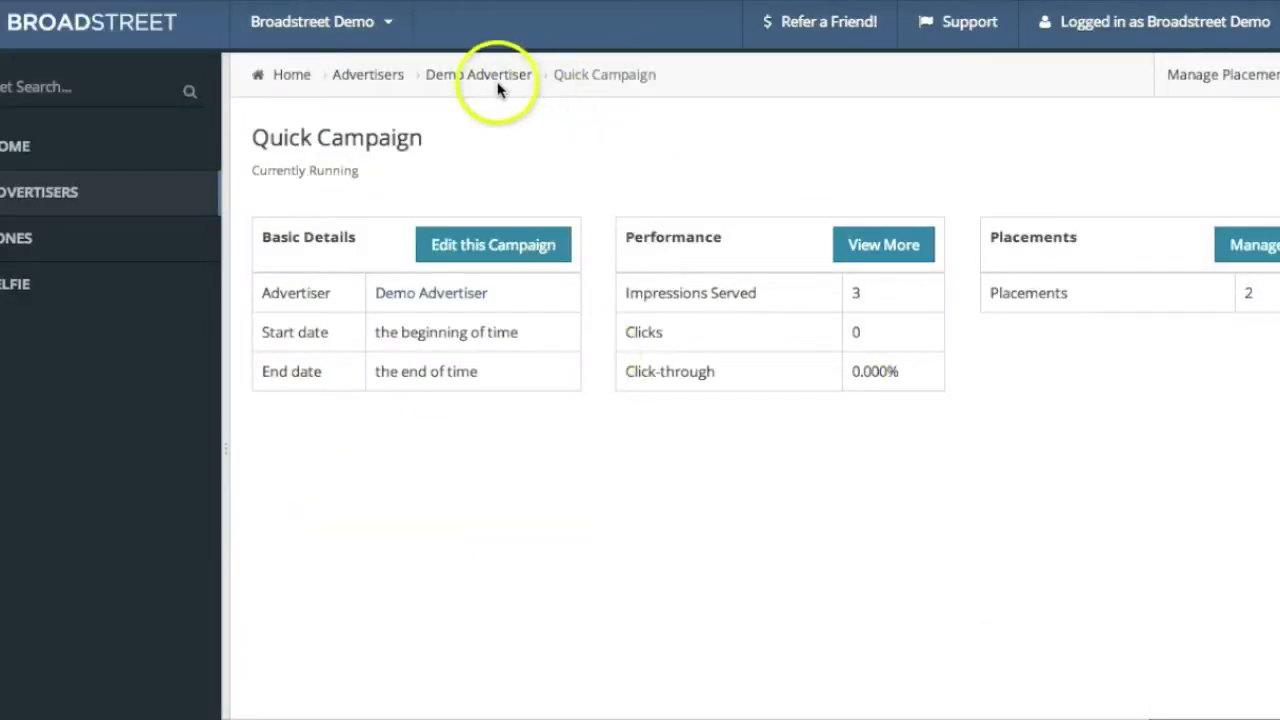
# Look over Demo Advertiser's edit and billing settings via Set it up, then go to Selfie
pyautogui.click(449, 77)
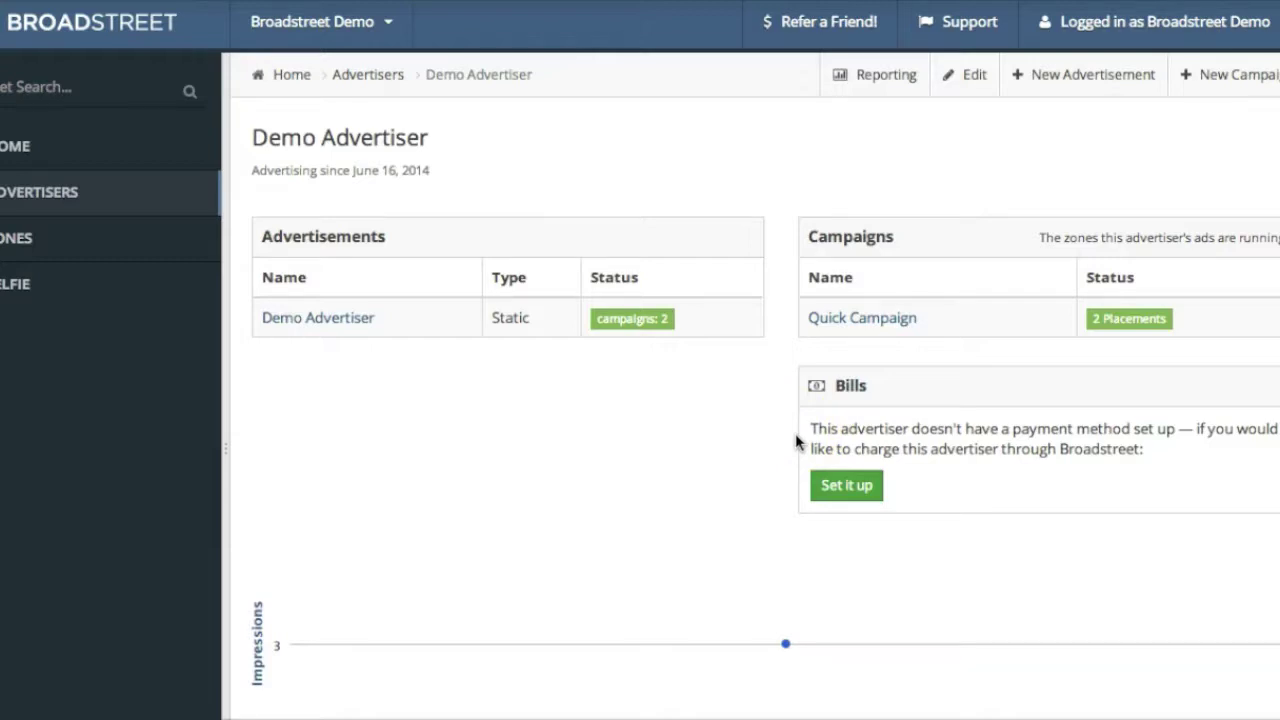
pyautogui.click(846, 488)
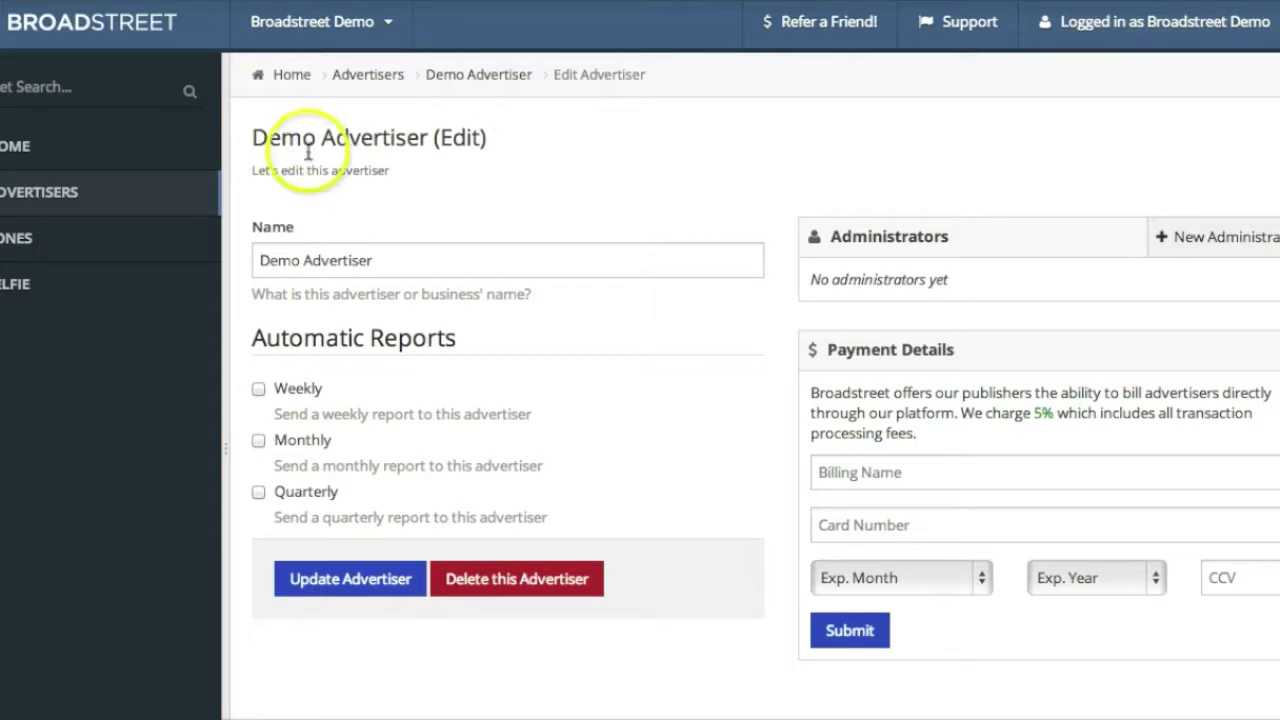
pyautogui.click(147, 282)
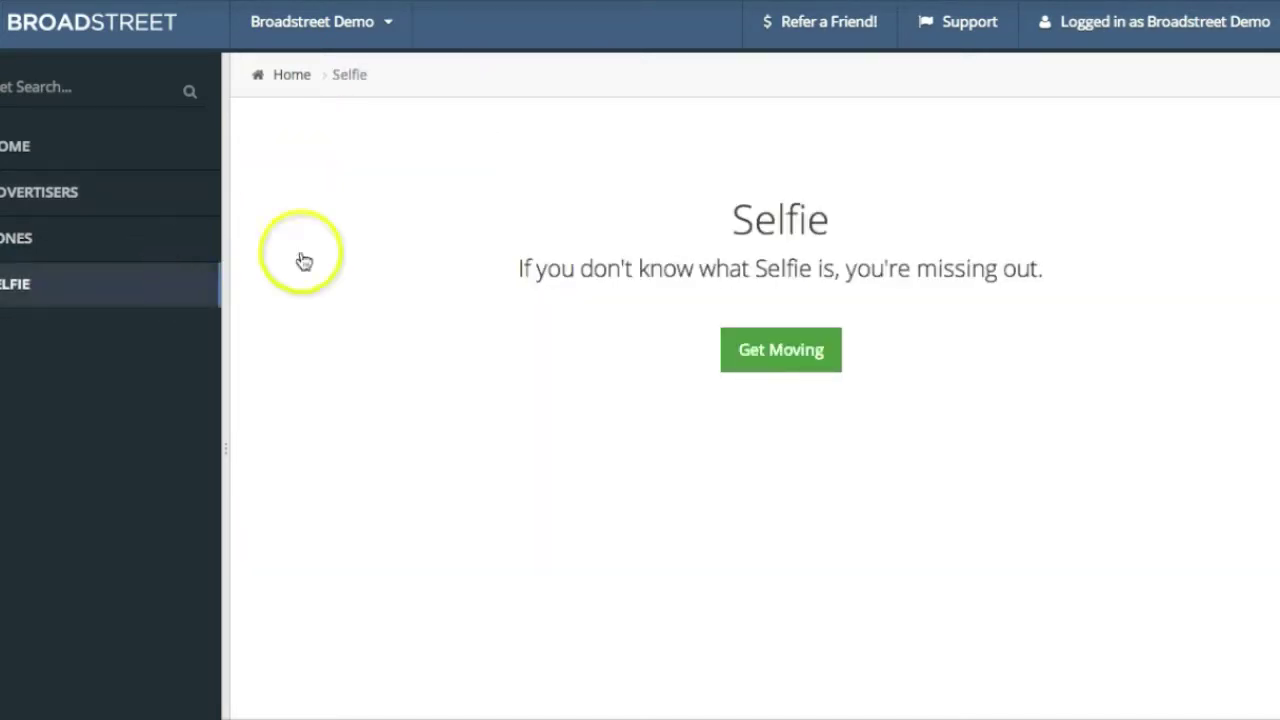
# Follow Get Moving from the Selfie page to the Selfie: Self Serve, Native Advertising product page
pyautogui.click(771, 348)
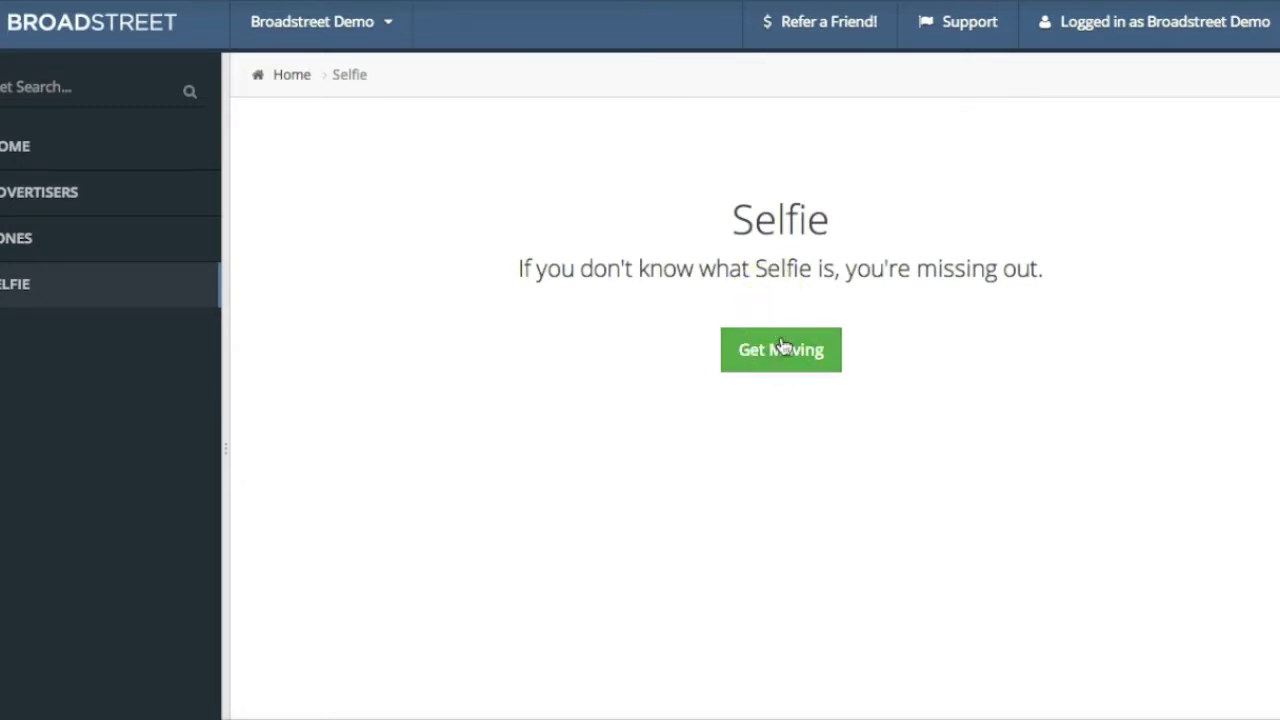
pyautogui.click(783, 346)
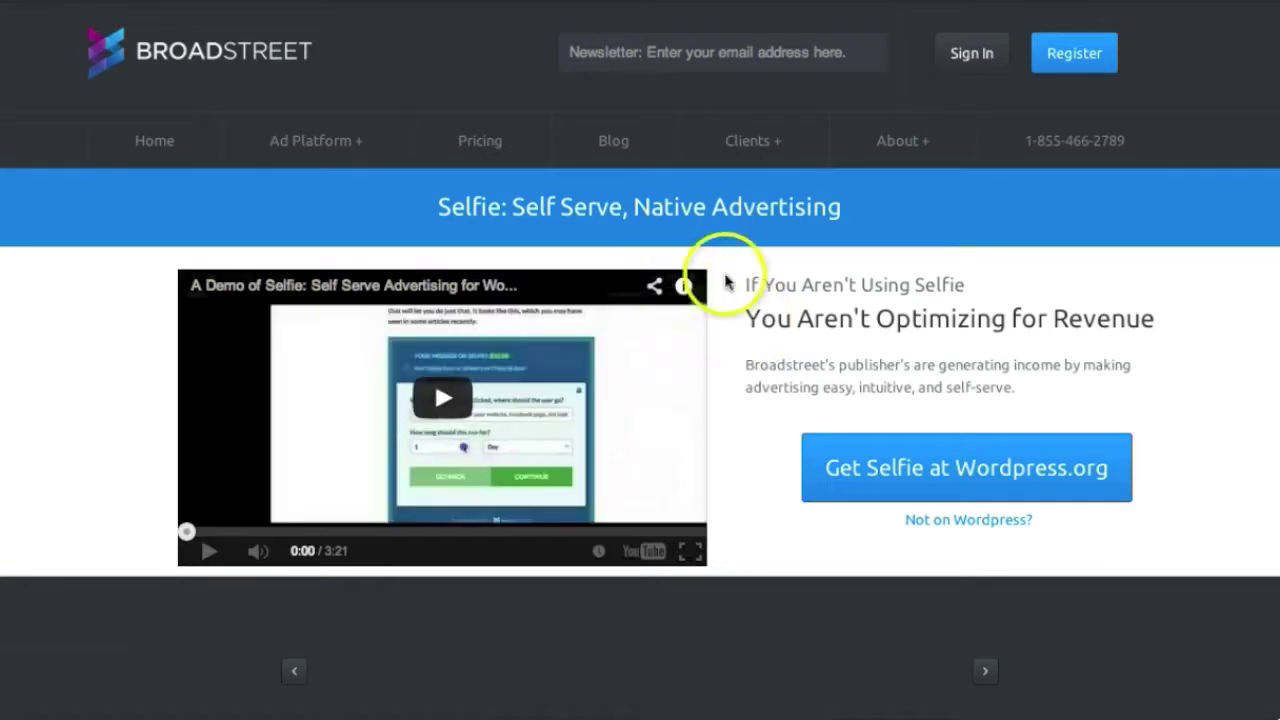
pyautogui.click(808, 286)
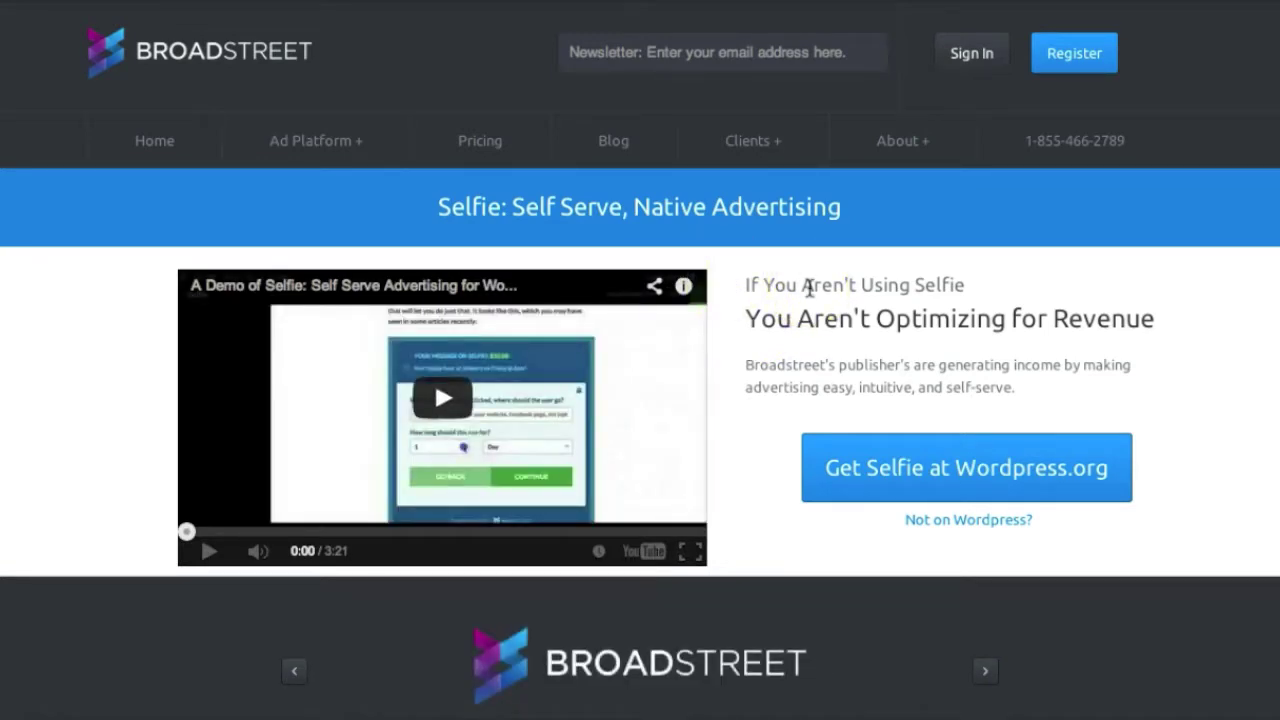
pyautogui.click(811, 289)
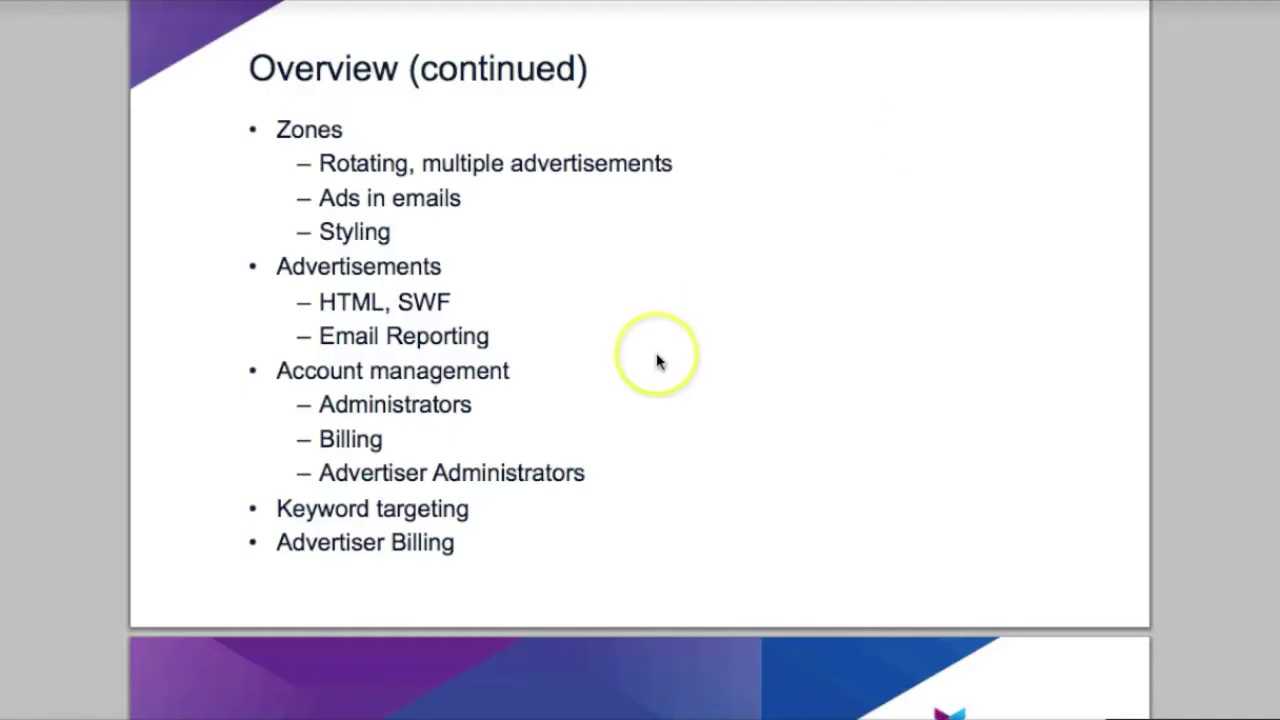
# Scroll the slide deck down to the closing Questions? slide
pyautogui.scroll(-5, 656, 357)
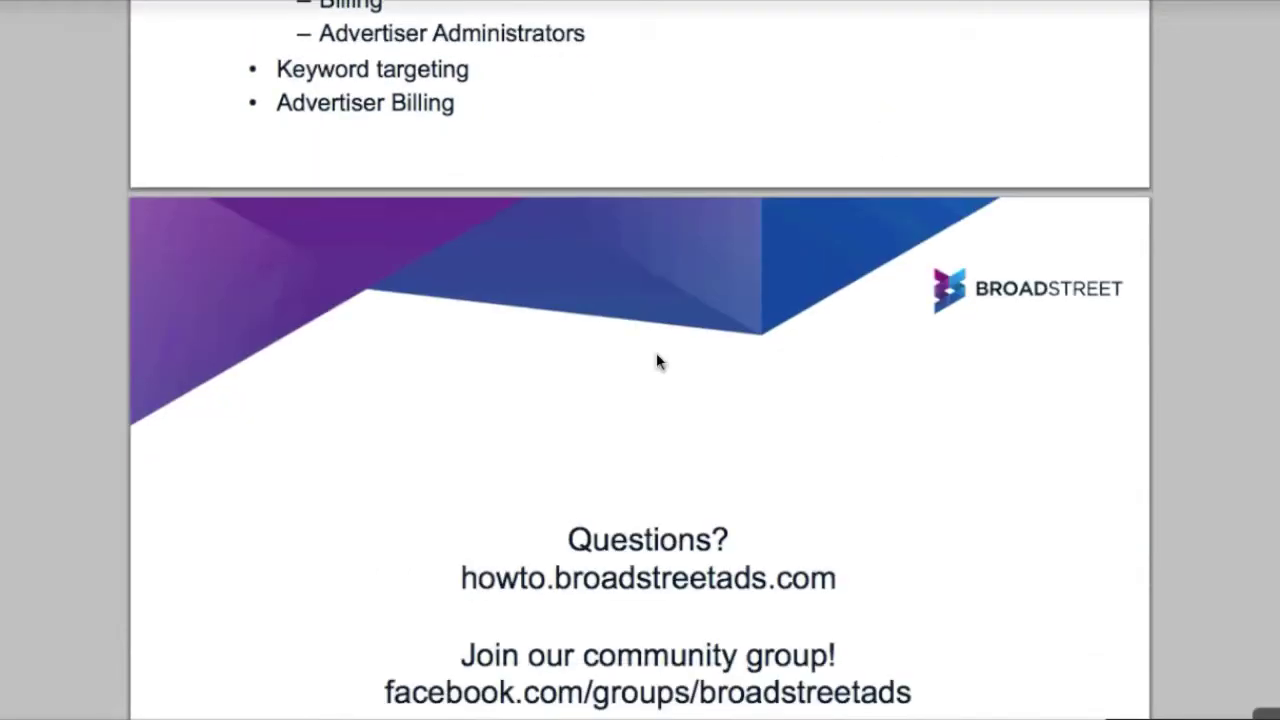
pyautogui.scroll(-3, 657, 355)
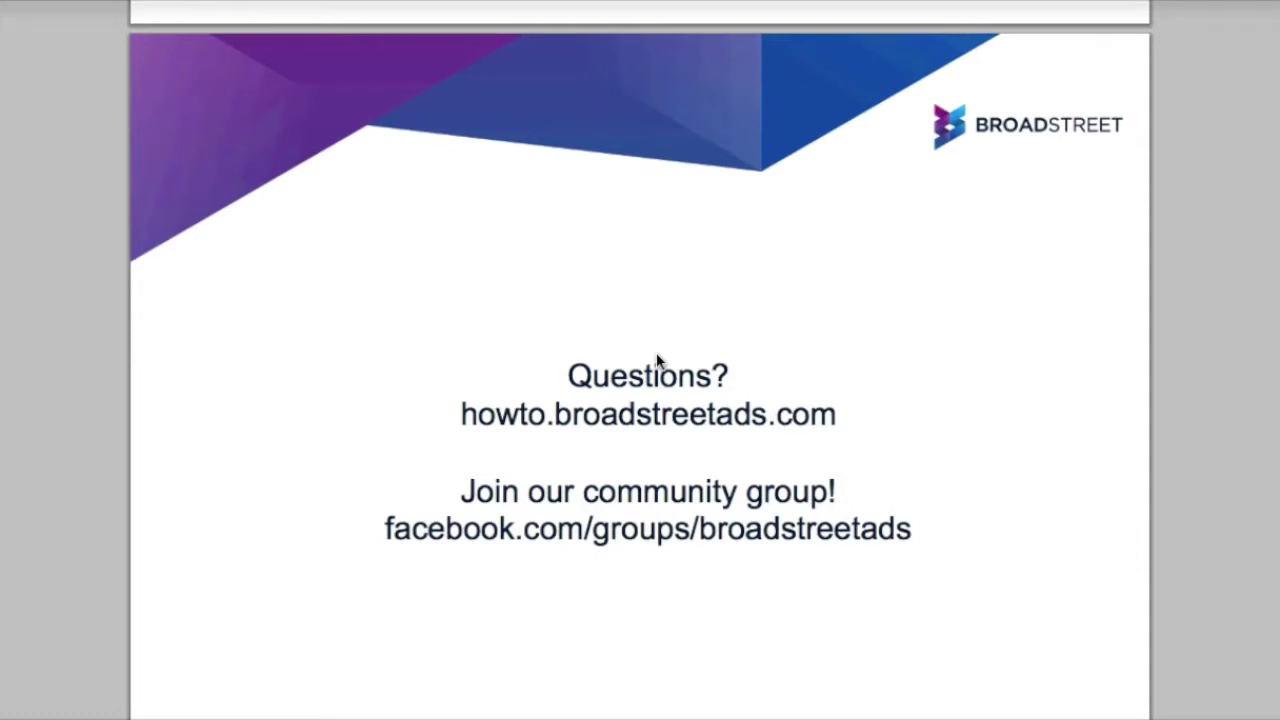
pyautogui.click(540, 476)
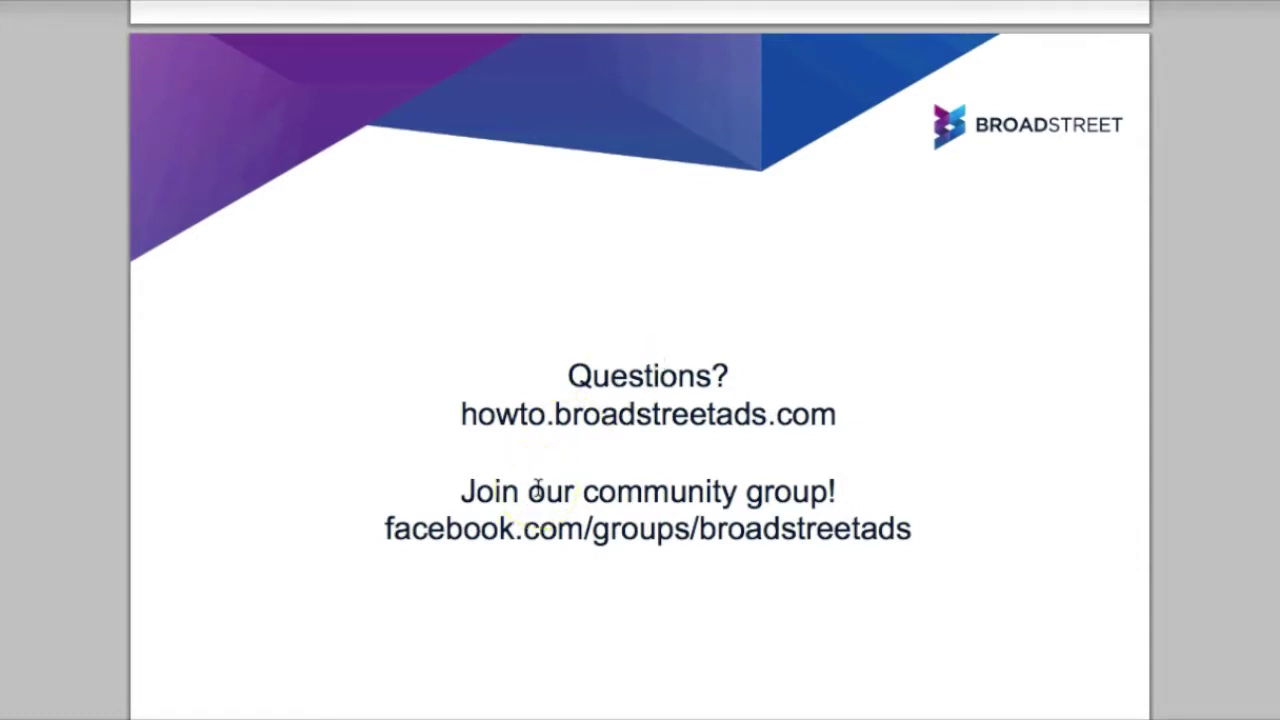